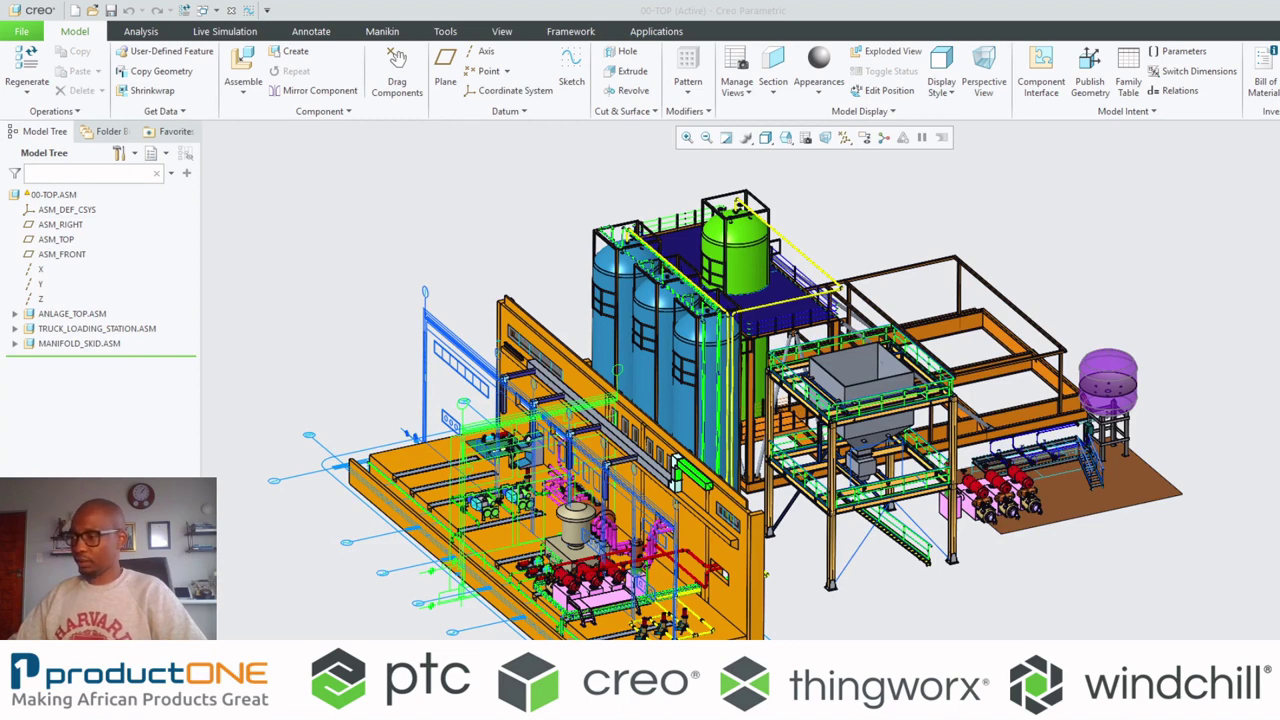
- Switch to the MAN_DESIGN assembly window and open the Piping application
{"action": "key", "text": "alt+Tab"}
{"action": "key", "text": "ctrl+d"}
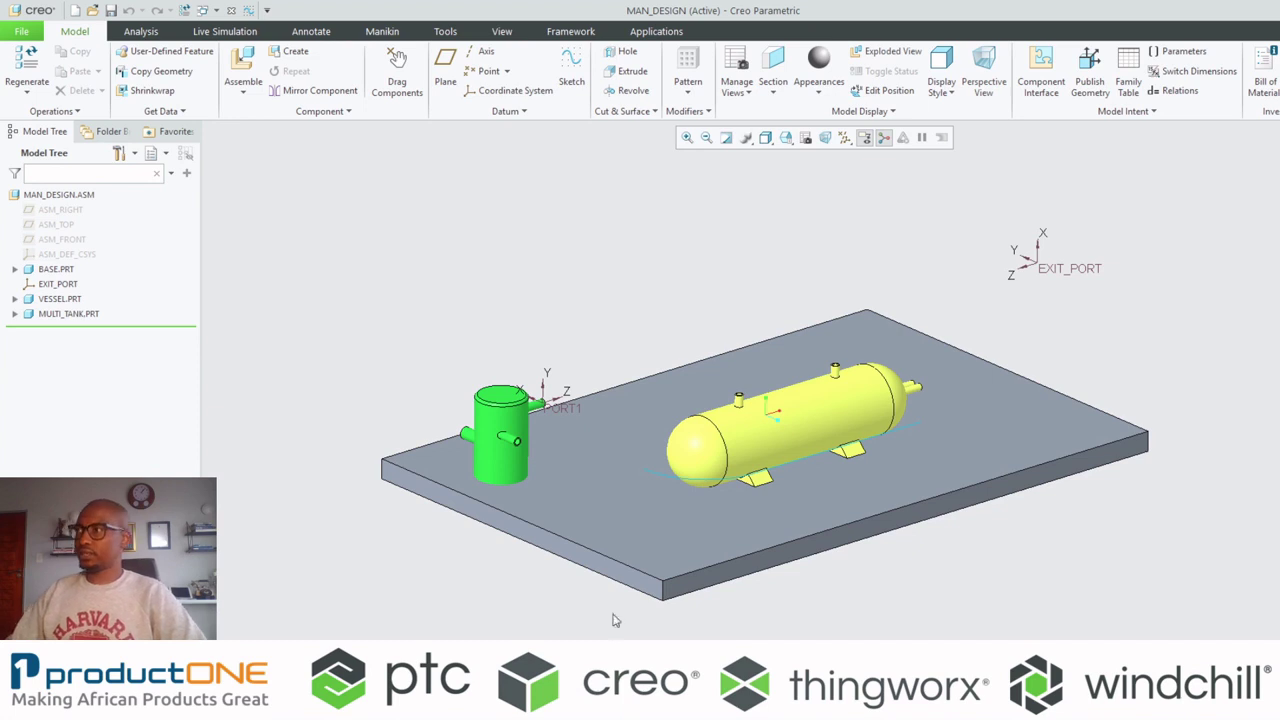
{"action": "left_click", "coordinate": [650, 31]}
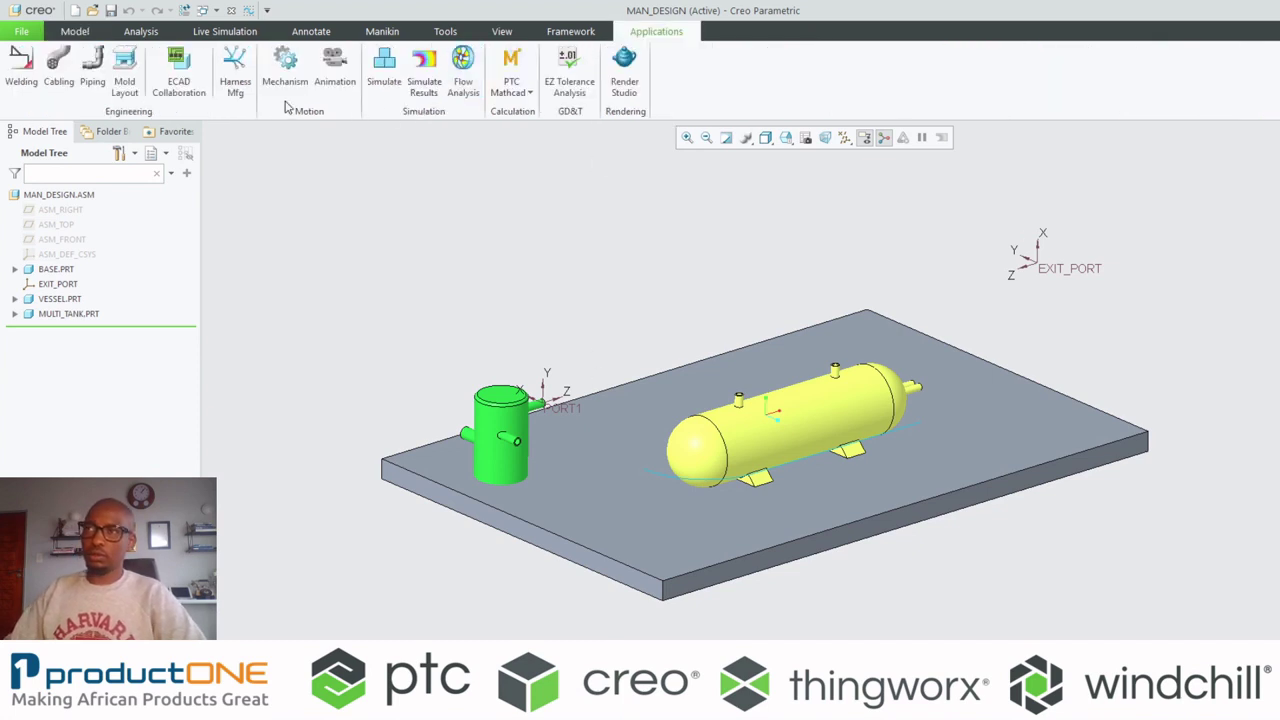
{"action": "left_click", "coordinate": [93, 66]}
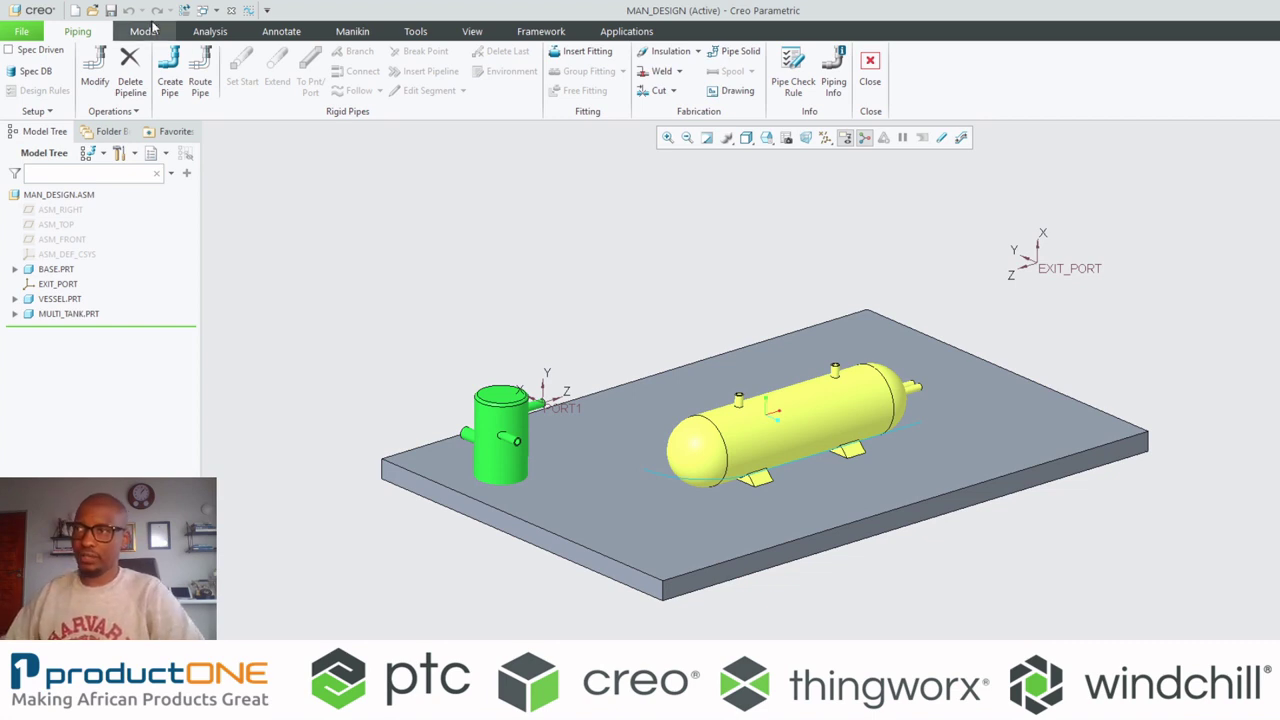
- Create a pipeline named PIPE_50A with a new line stock named 50A
{"action": "left_click", "coordinate": [169, 75]}
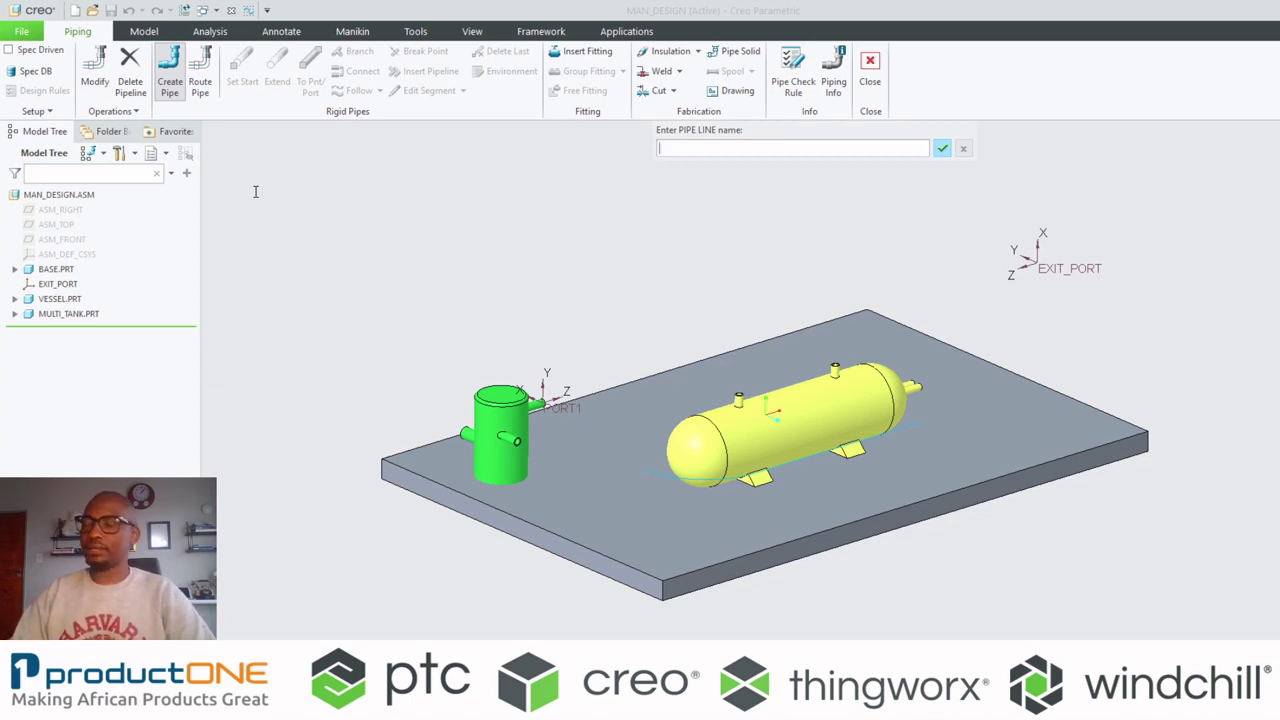
{"action": "type", "text": "PIPE"}
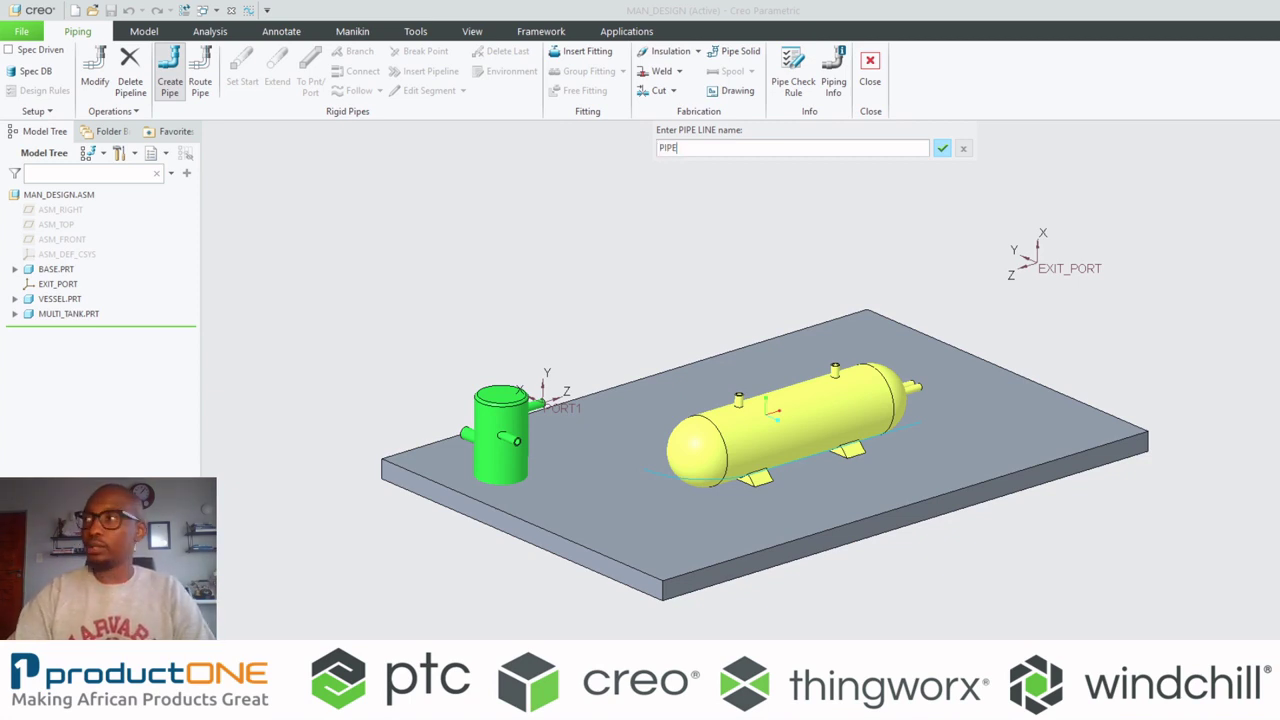
{"action": "type", "text": "_"}
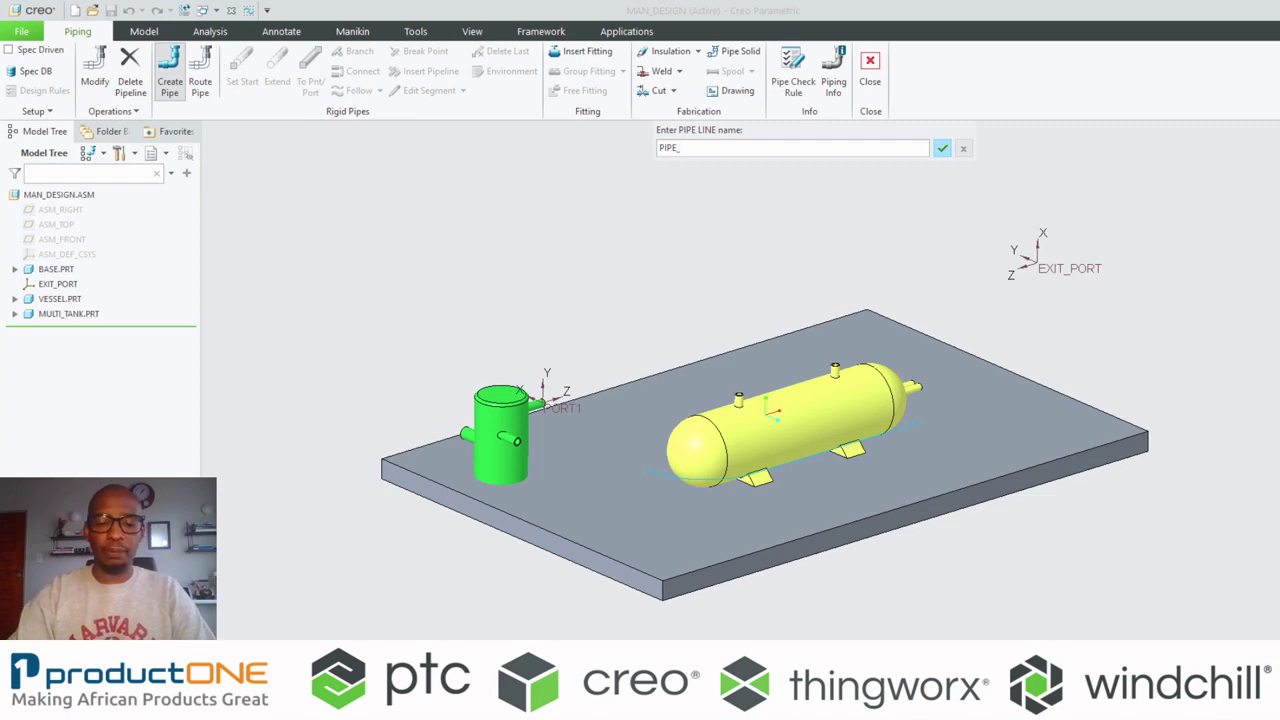
{"action": "type", "text": "001"}
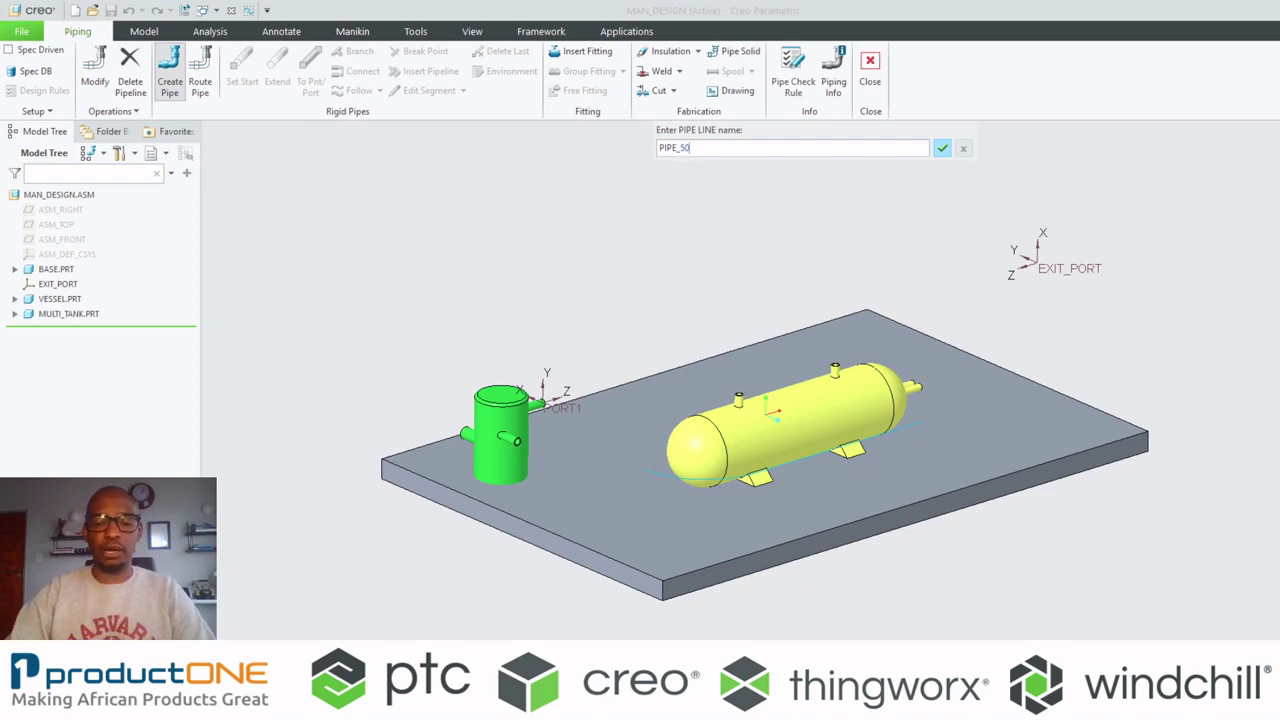
{"action": "key", "text": "Return"}
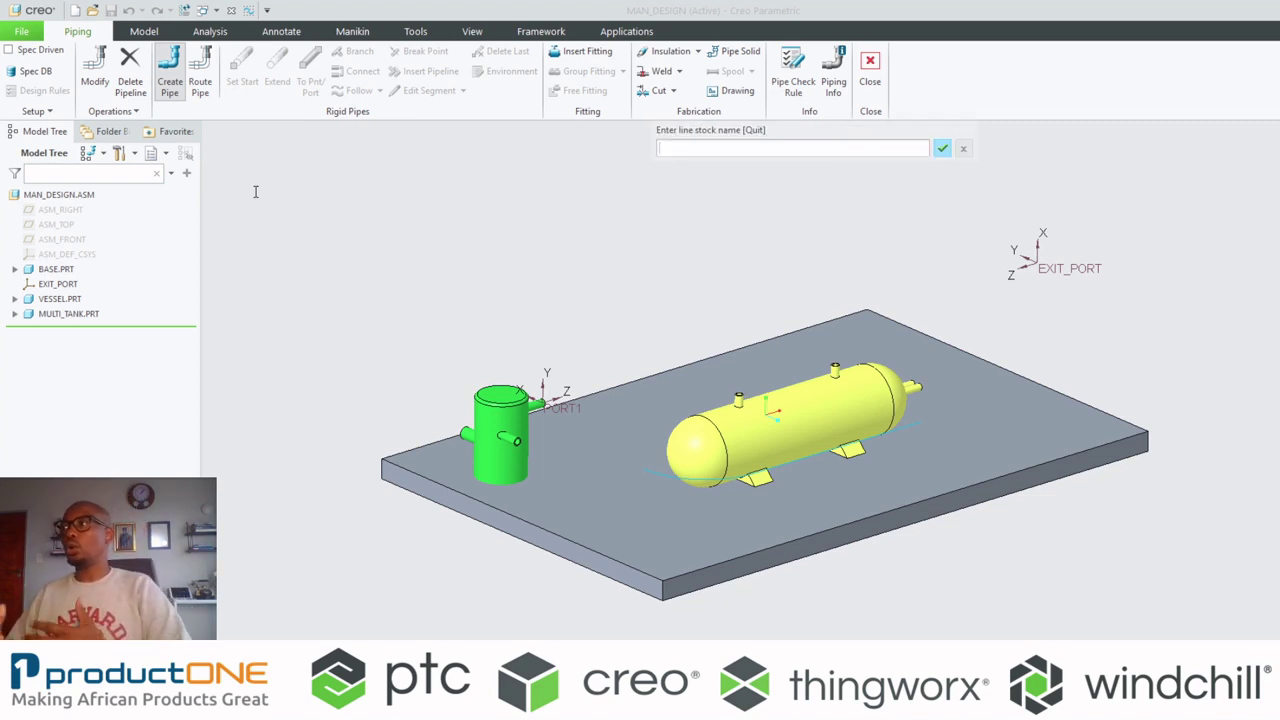
{"action": "type", "text": "50A"}
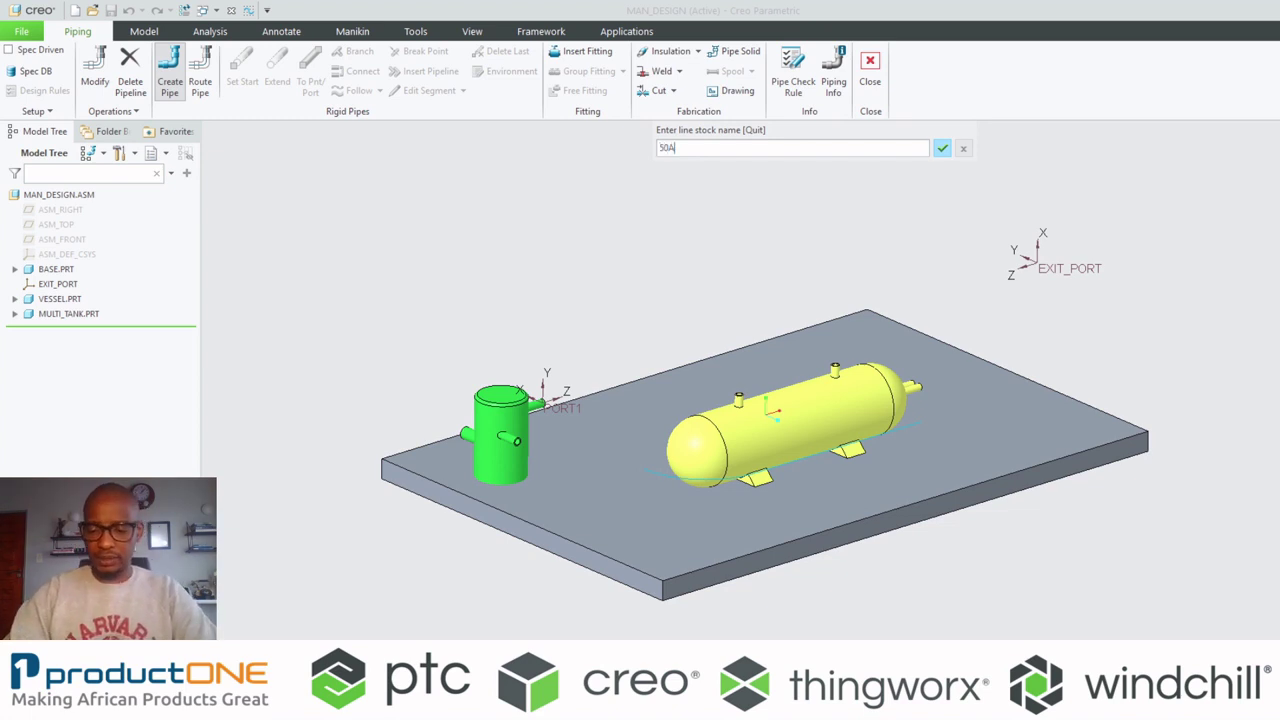
{"action": "key", "text": "Return"}
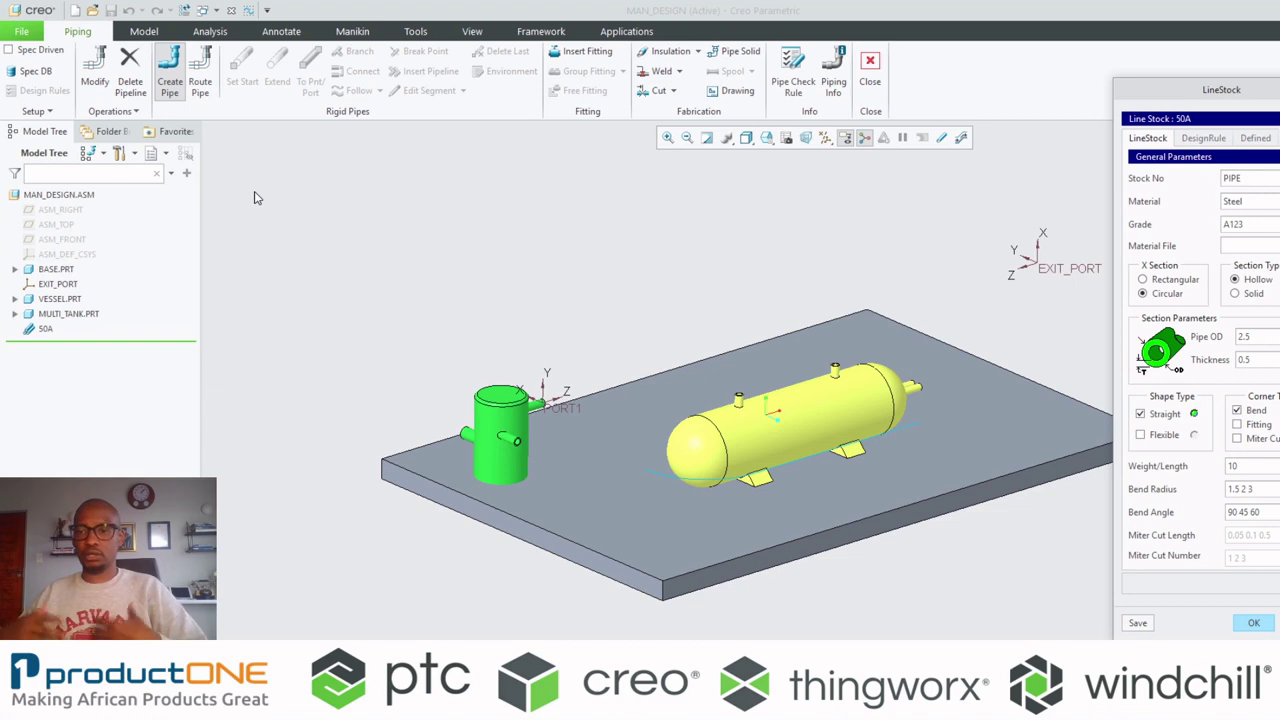
- Set the grade of line stock 50A to STD
{"action": "left_click_drag", "start_coordinate": [1246, 92], "coordinate": [1110, 77]}
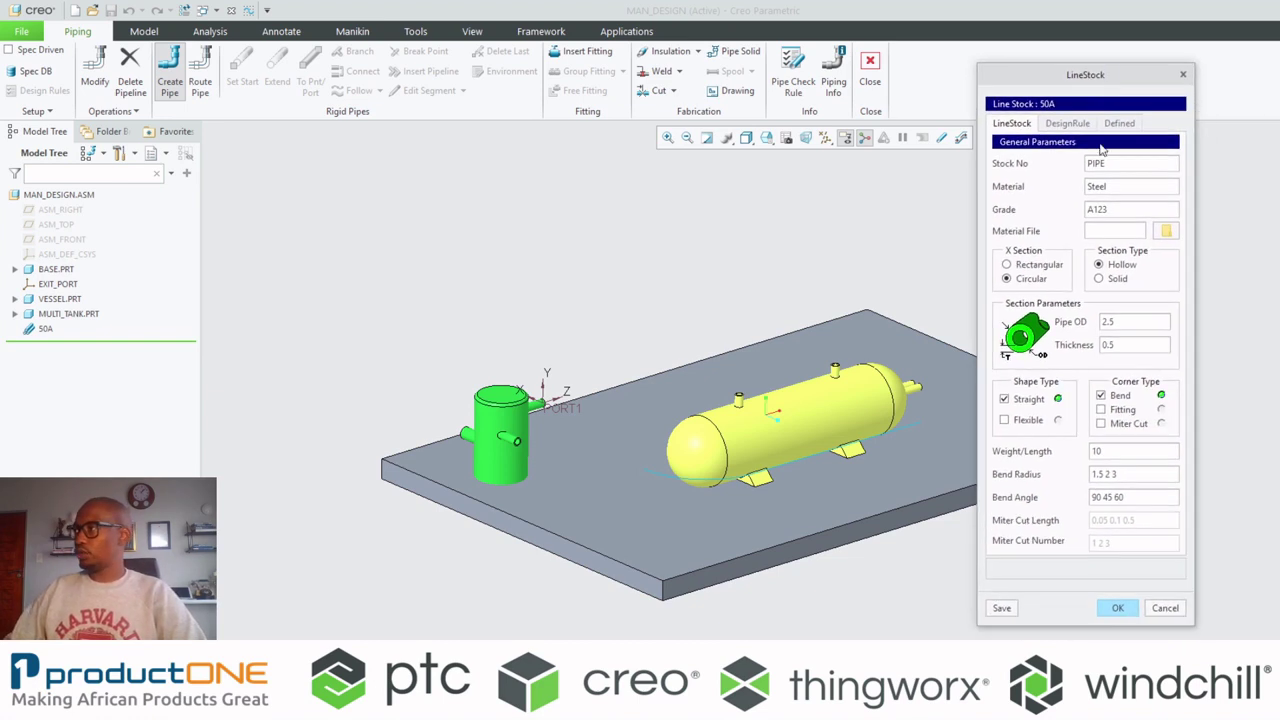
{"action": "left_click", "coordinate": [1120, 184]}
{"action": "left_click", "coordinate": [1117, 209]}
{"action": "type", "text": "STD"}
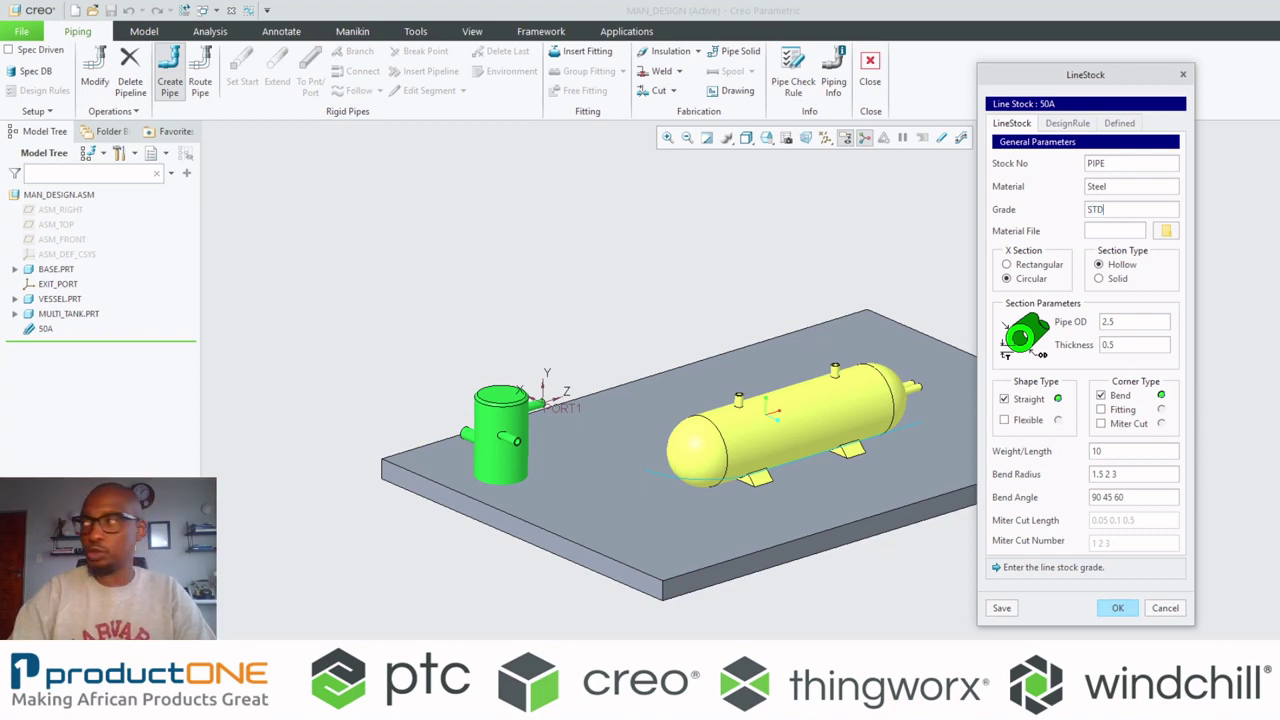
- Define the line stock as a hollow section with a pipe OD of 50 and a thickness of 3.9
{"action": "left_click", "coordinate": [1111, 282]}
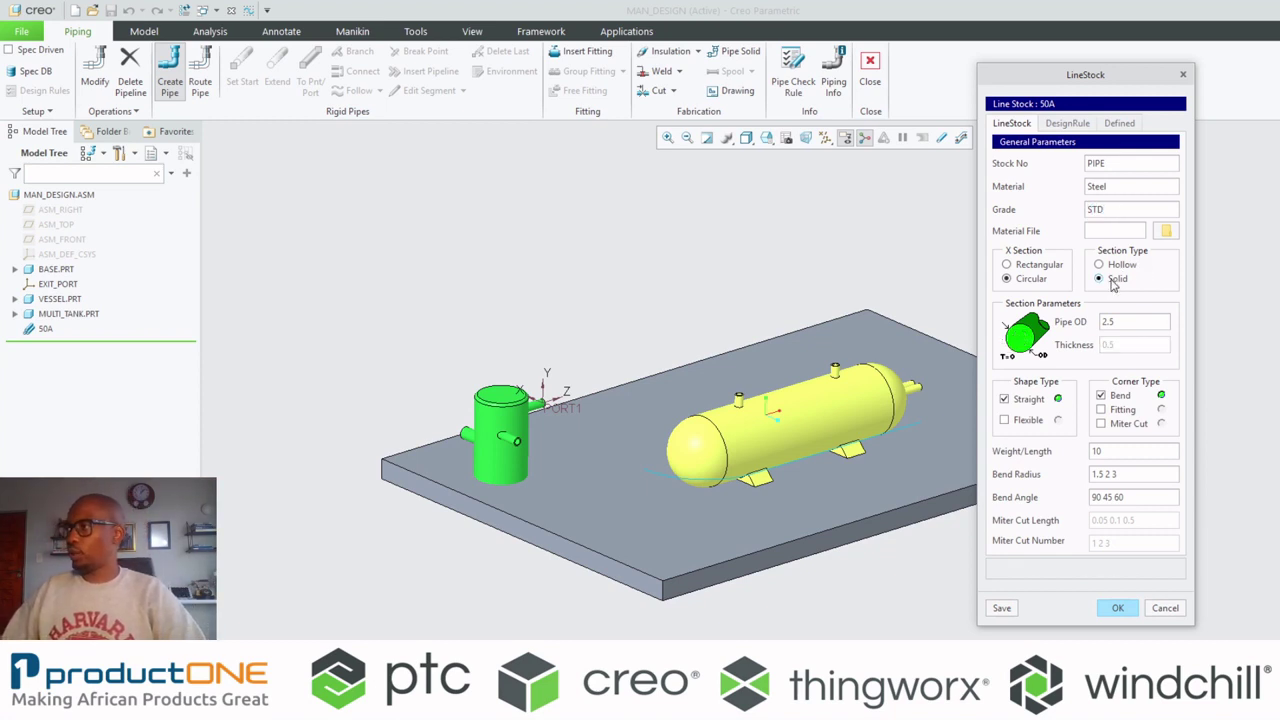
{"action": "left_click", "coordinate": [1101, 265]}
{"action": "left_click", "coordinate": [1124, 324]}
{"action": "type", "text": "50"}
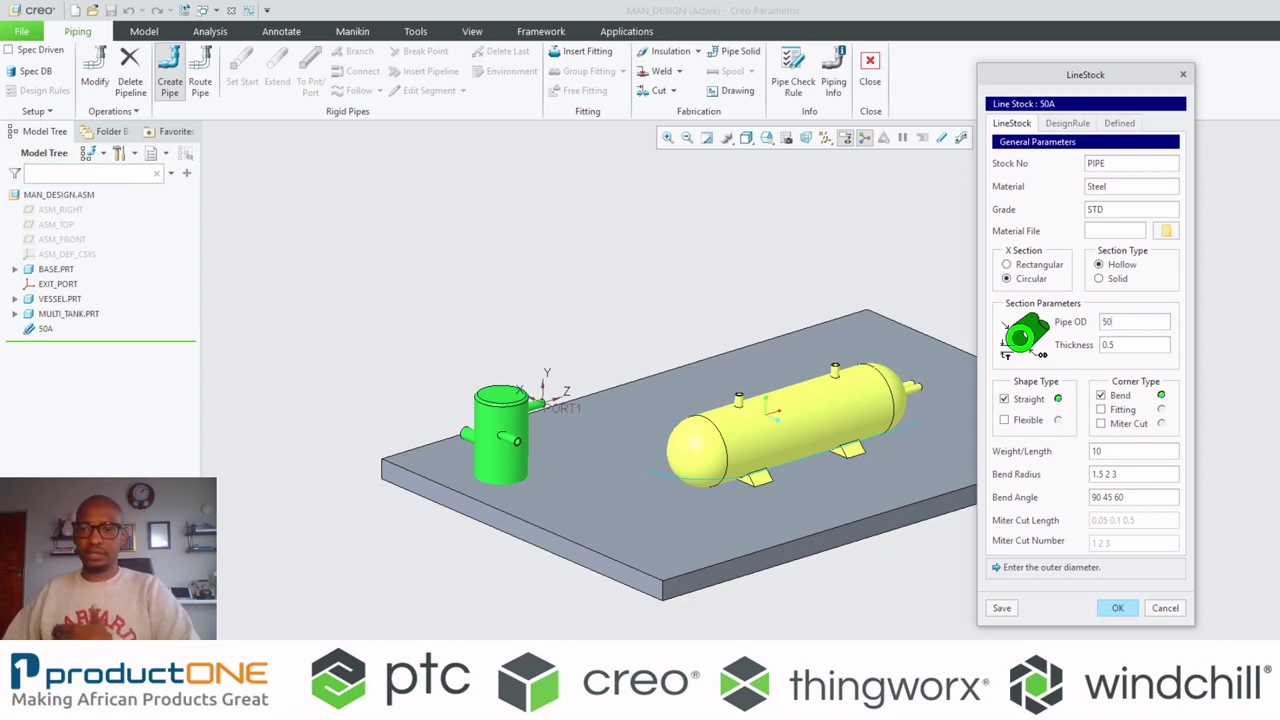
{"action": "left_click", "coordinate": [1131, 344]}
{"action": "type", "text": "3"}
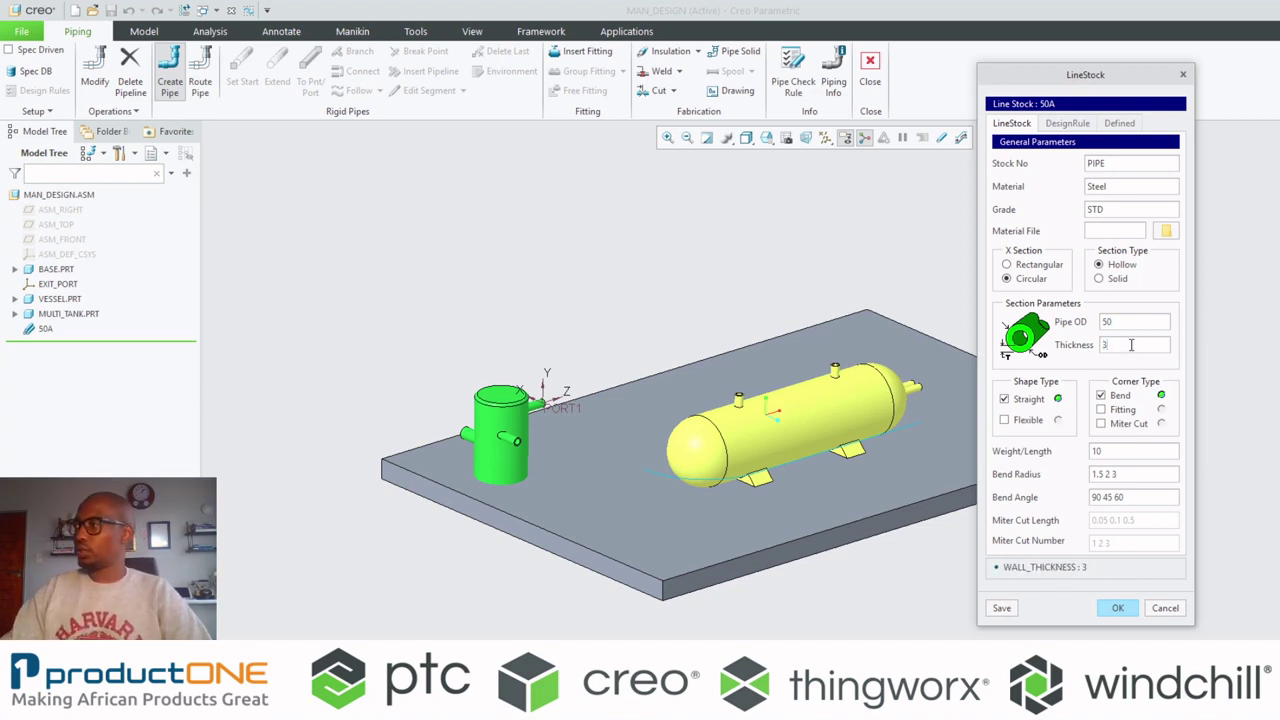
{"action": "type", "text": ".9"}
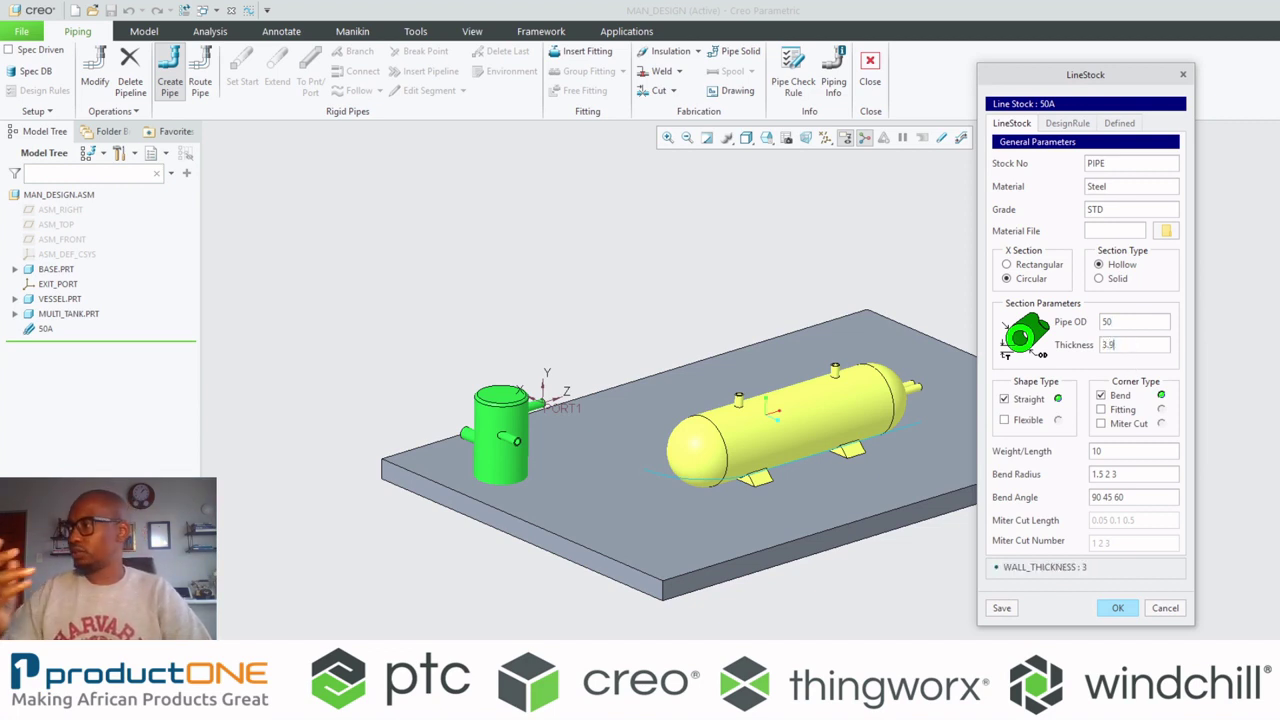
- Allow fitting corners besides bends in the line stock and set its weight/length to 0.00541
{"action": "left_click", "coordinate": [1114, 411]}
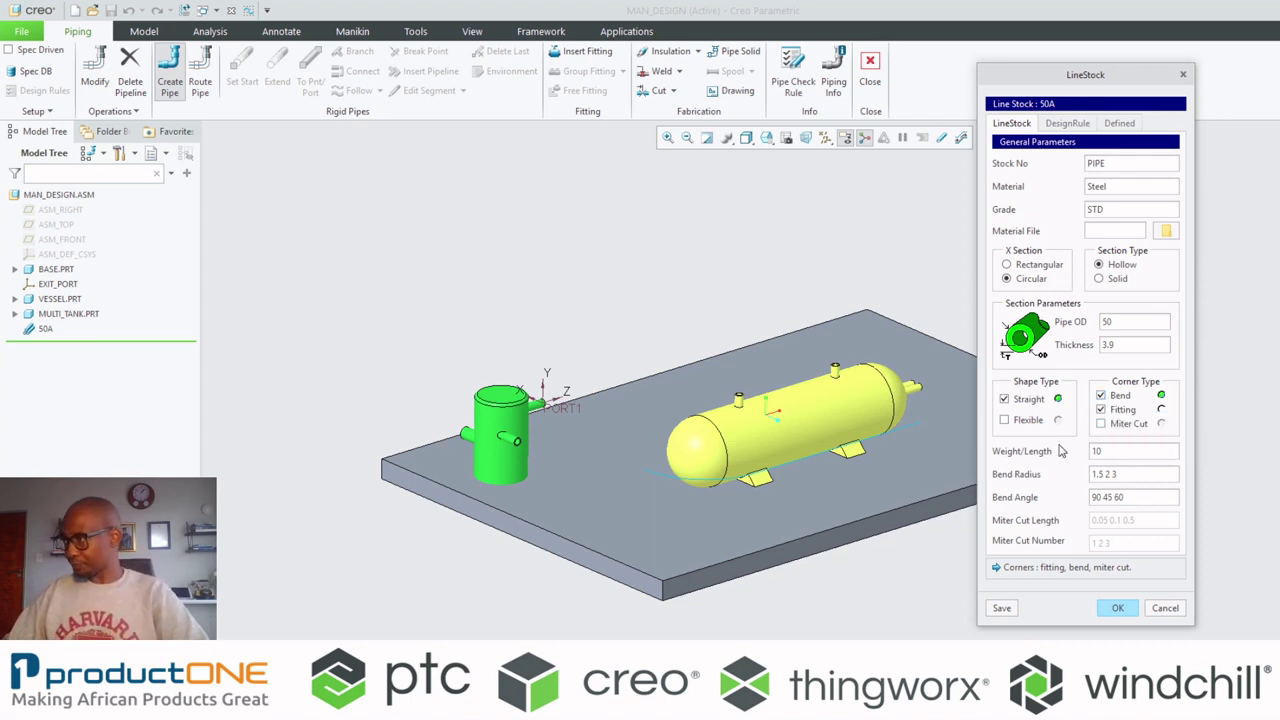
{"action": "left_click", "coordinate": [1112, 451]}
{"action": "type", "text": "0.004"}
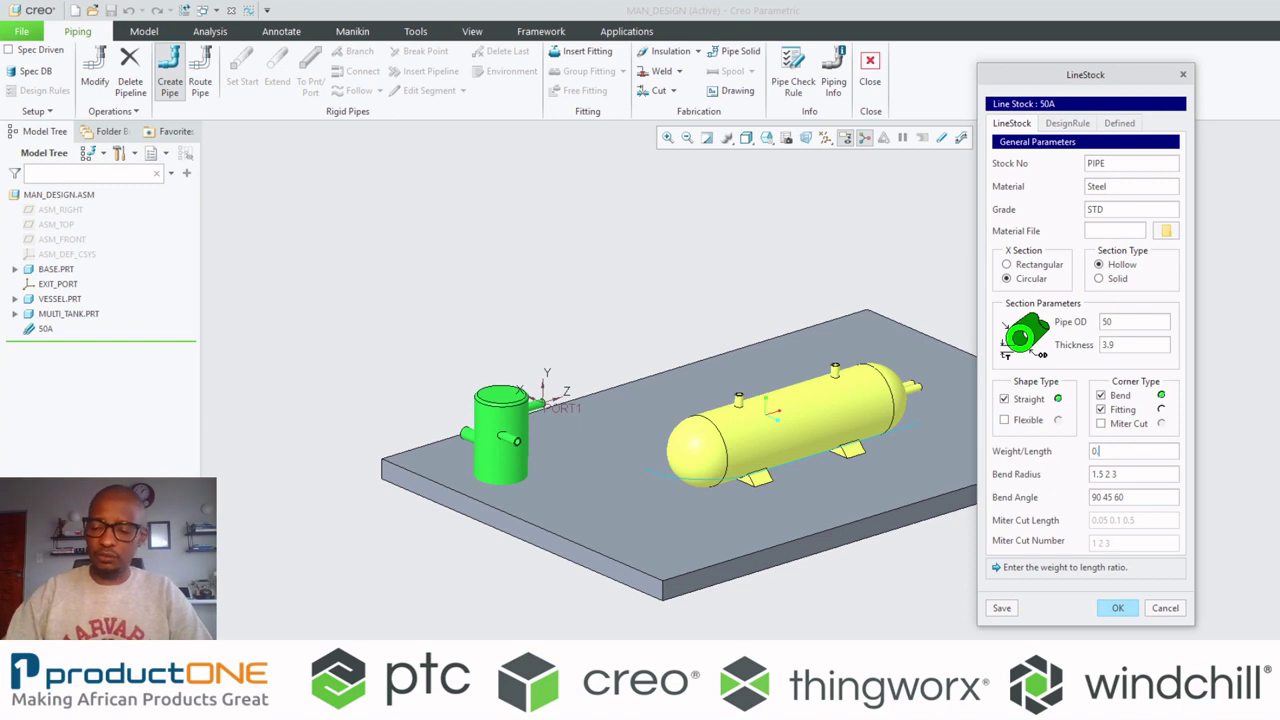
{"action": "type", "text": "541"}
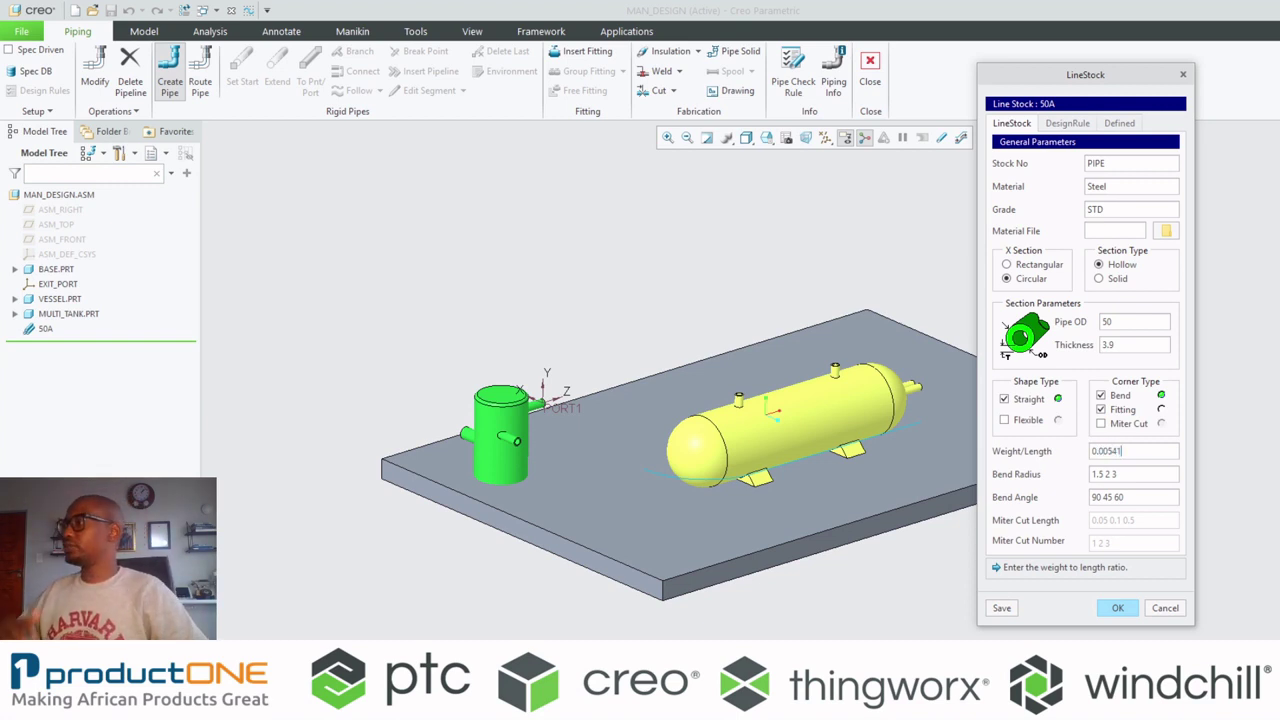
- Set the line stock's bend radius values to 40, 50, 60, 70 and 80
{"action": "left_click", "coordinate": [1108, 474]}
{"action": "type", "text": "40"}
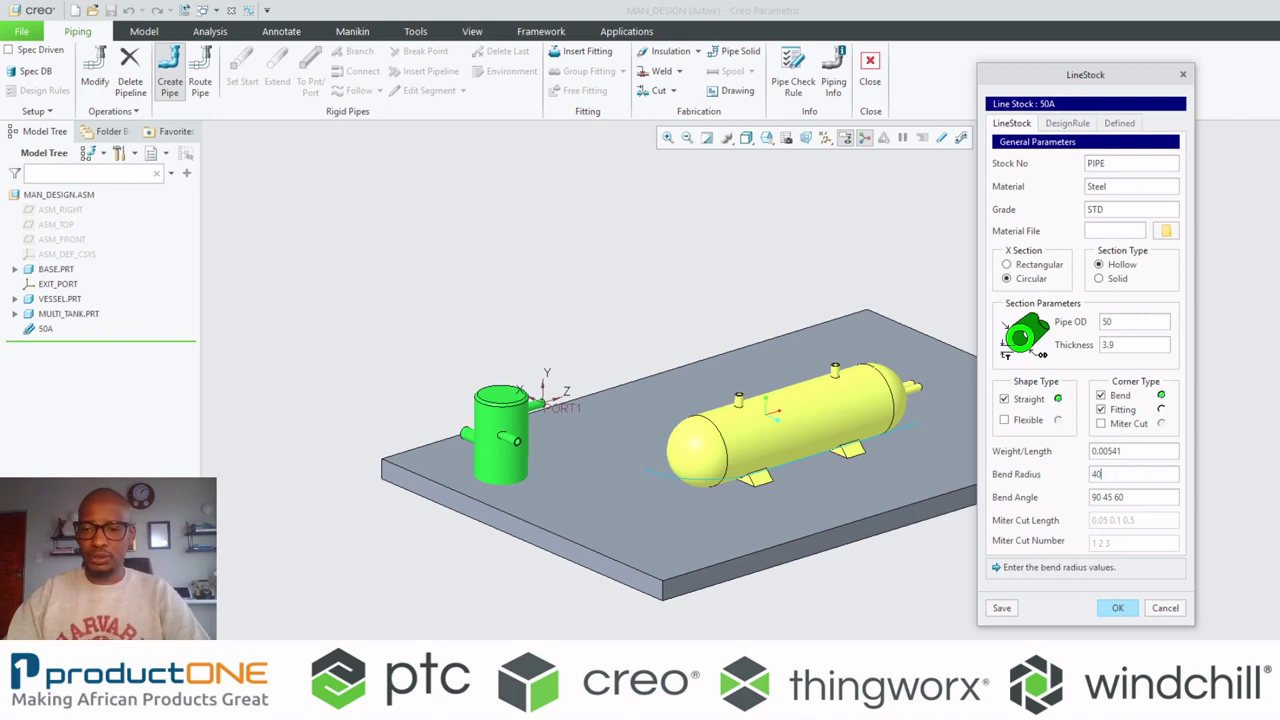
{"action": "type", "text": " 50 60"}
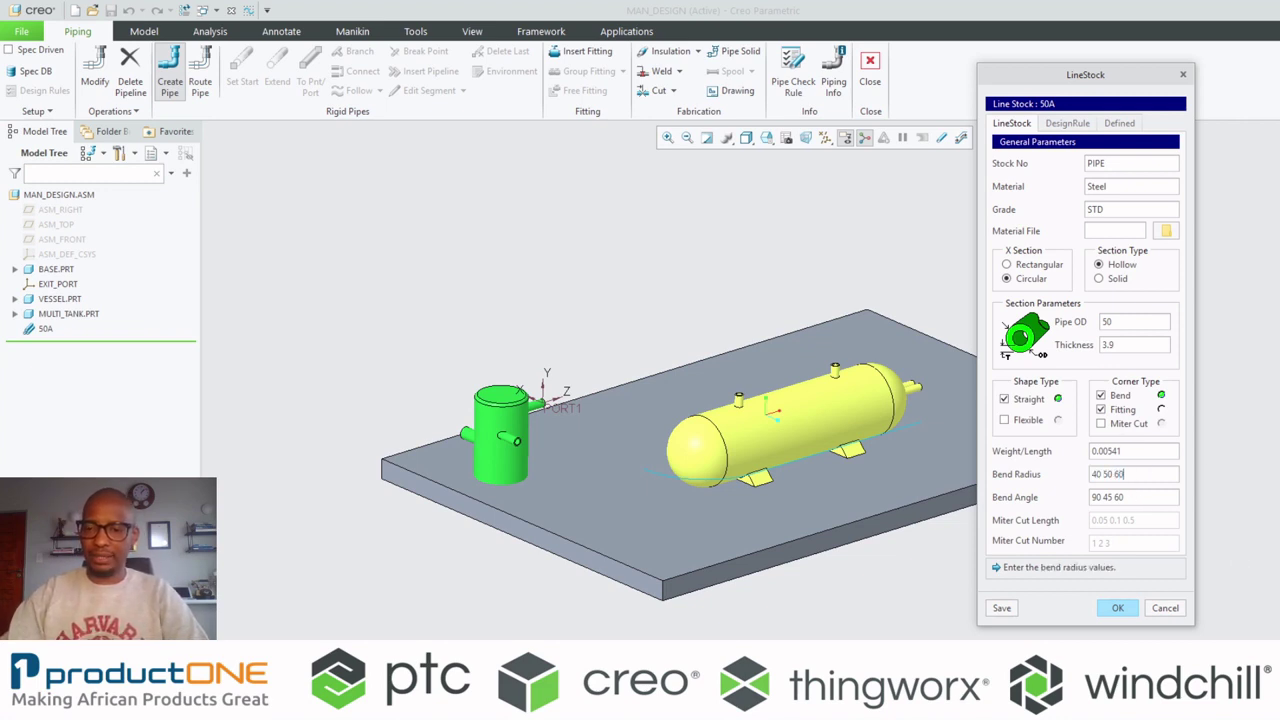
{"action": "type", "text": " 70"}
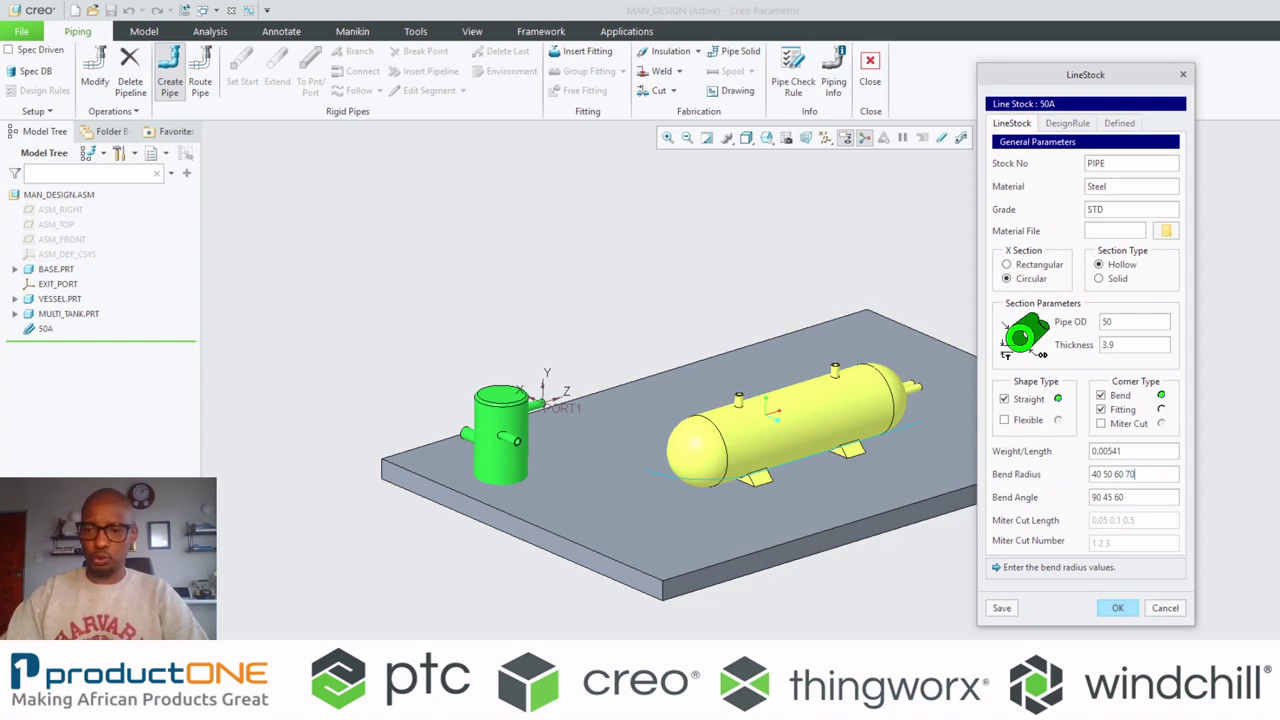
{"action": "type", "text": " 80"}
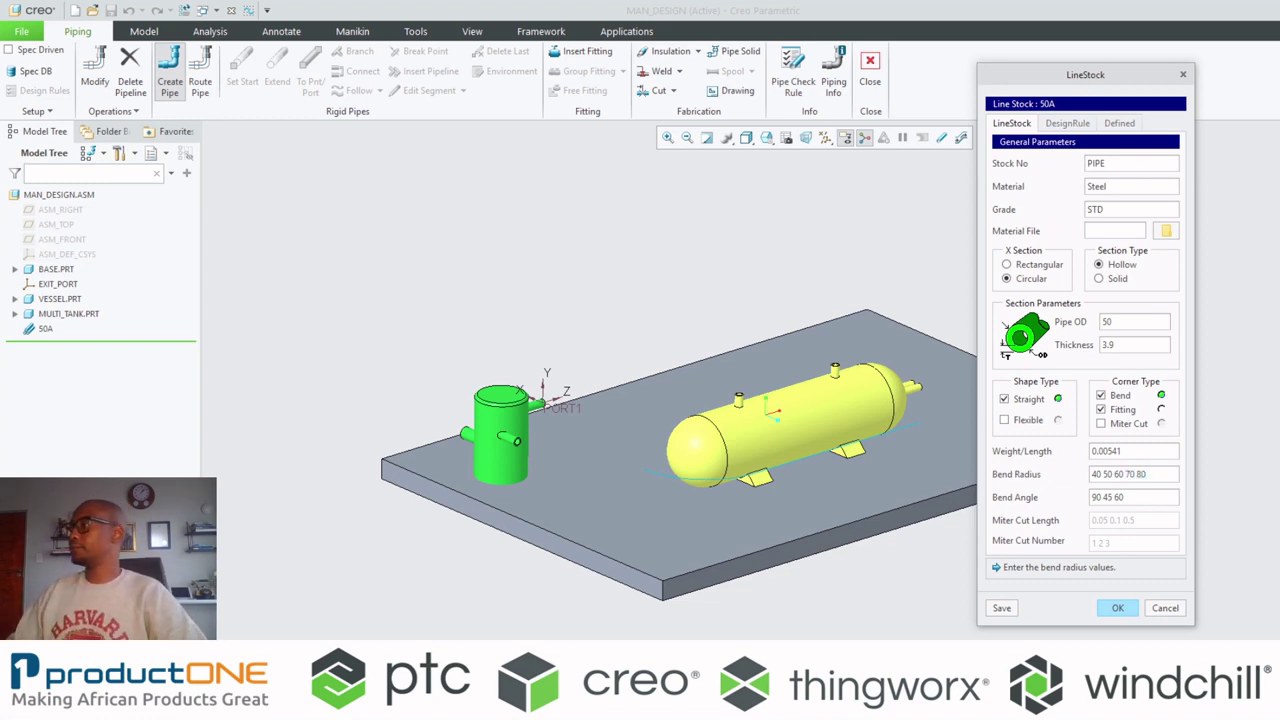
- Save the line stock as 50a in the Design_Manual folder and accept its definition
{"action": "left_click", "coordinate": [998, 608]}
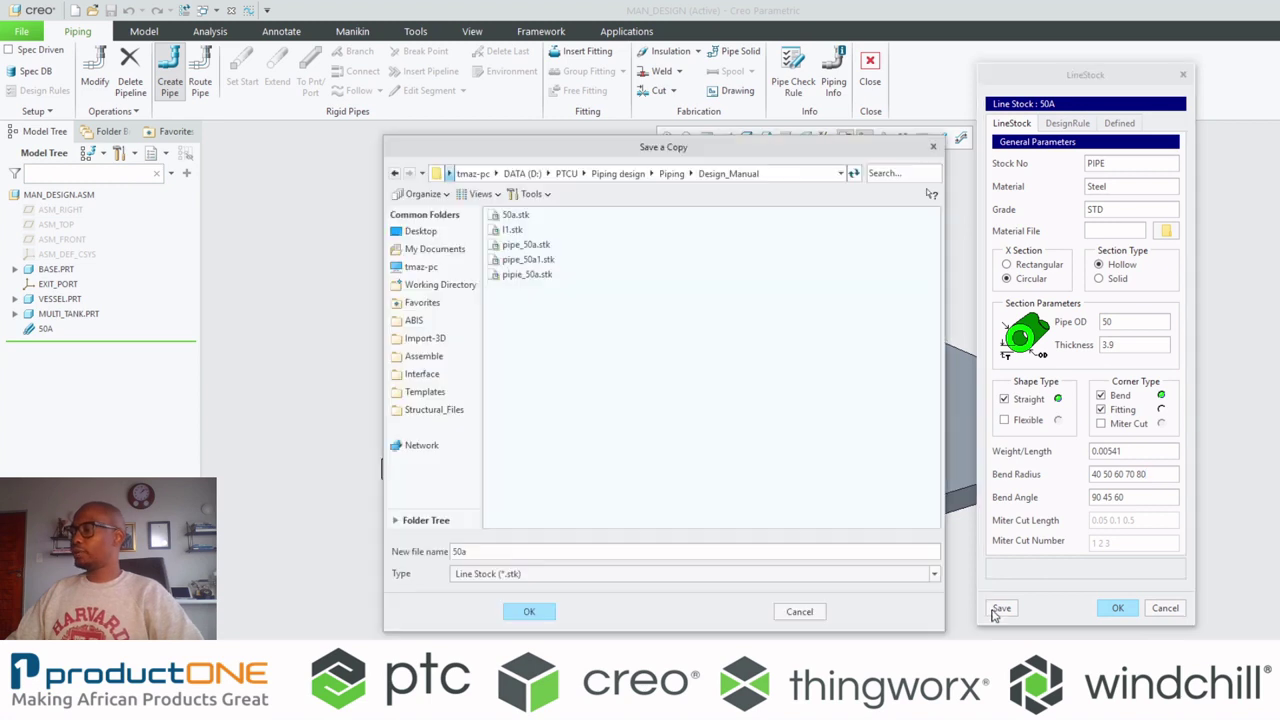
{"action": "left_click", "coordinate": [538, 611]}
{"action": "left_click", "coordinate": [1117, 608]}
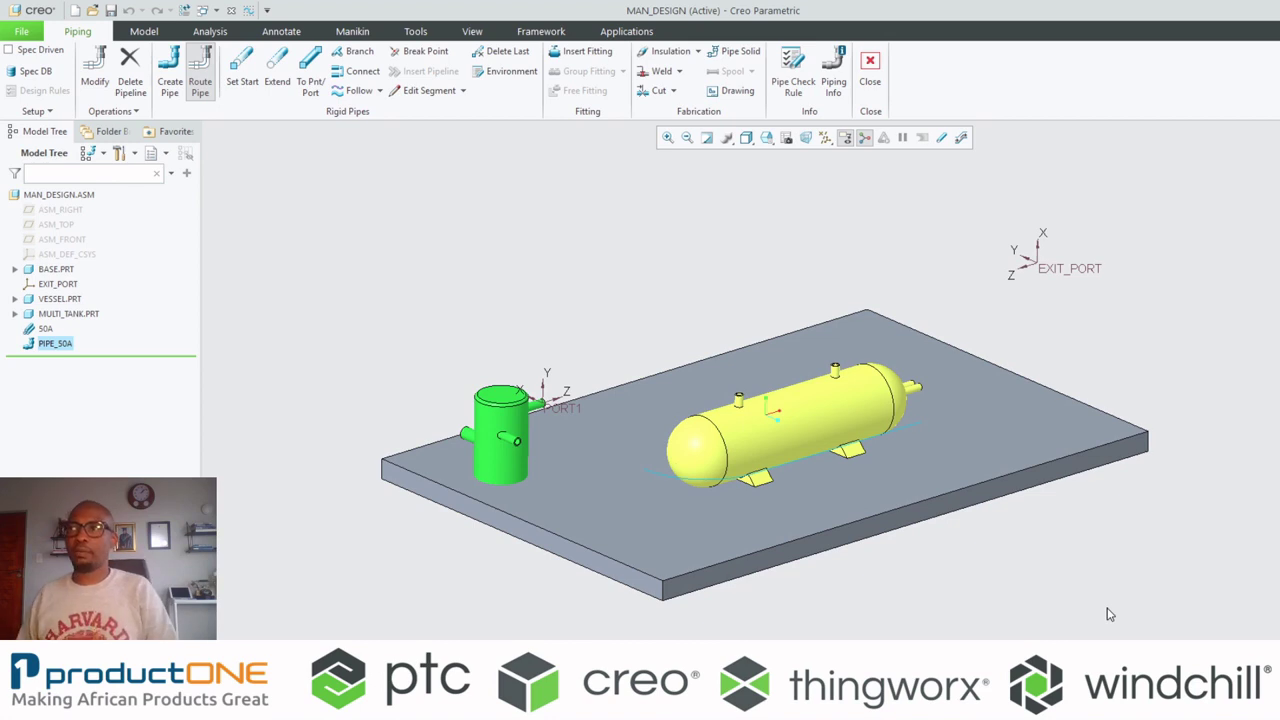
- Set the start of pipeline PIPE_50A at the PORT1 coordinate system on the green tank
{"action": "scroll", "coordinate": [590, 435], "scroll_direction": "up", "scroll_amount": 2}
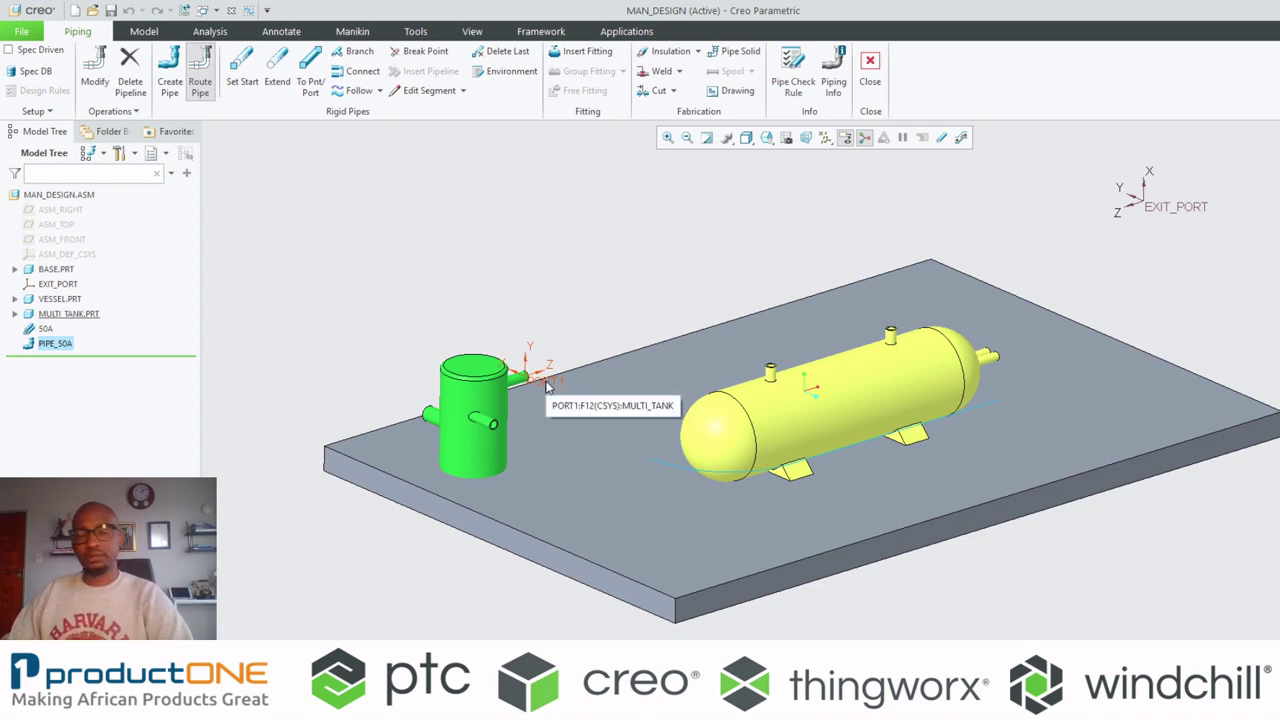
{"action": "middle_click_drag", "start_coordinate": [547, 388], "coordinate": [537, 383]}
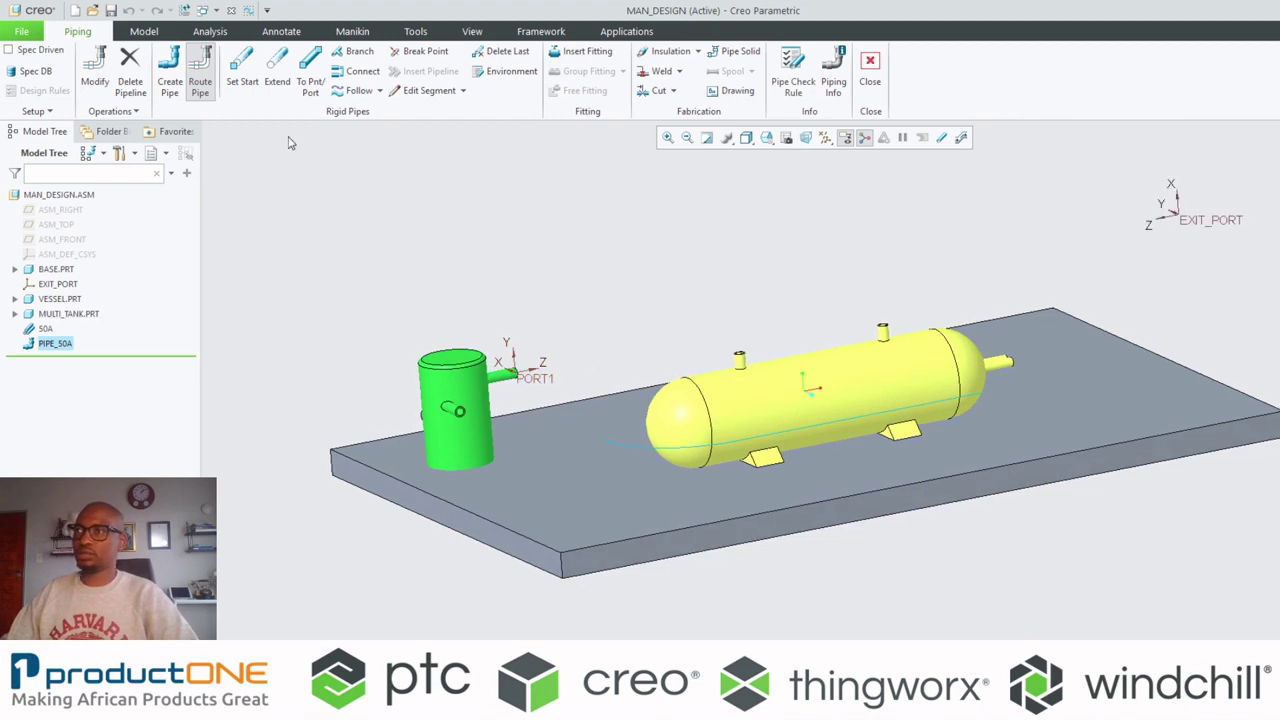
{"action": "left_click", "coordinate": [241, 68]}
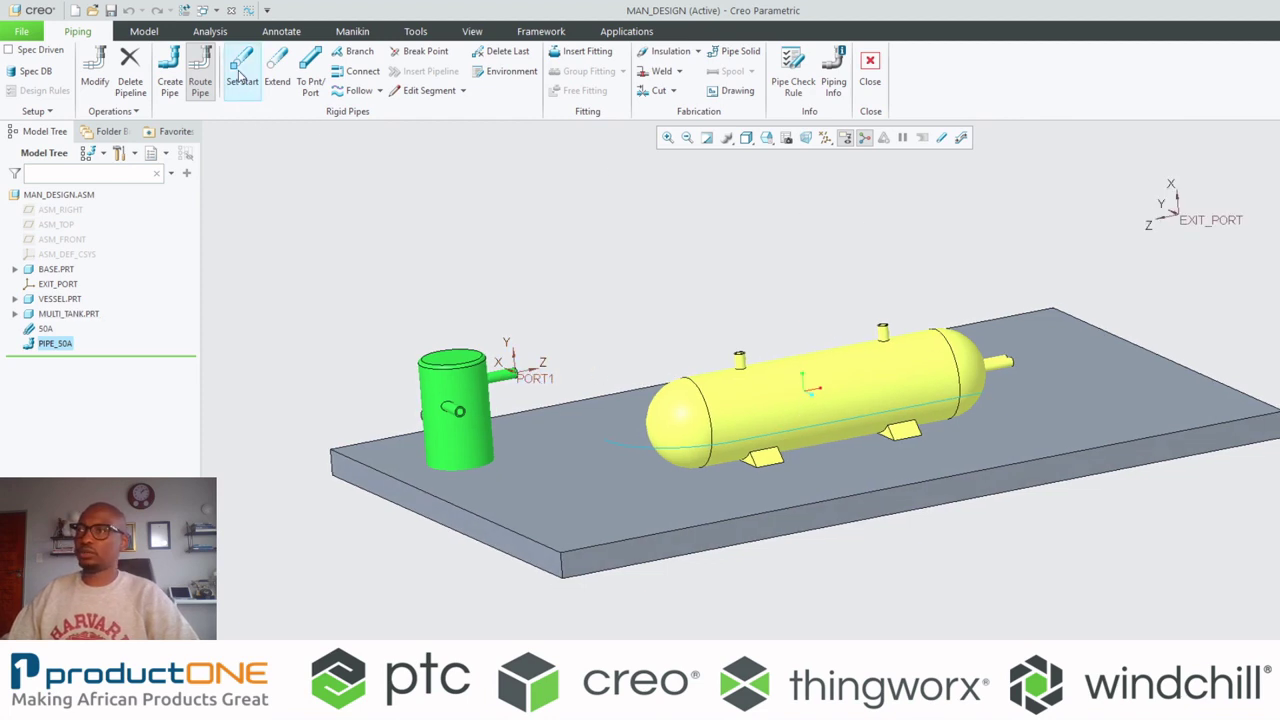
{"action": "left_click", "coordinate": [538, 381]}
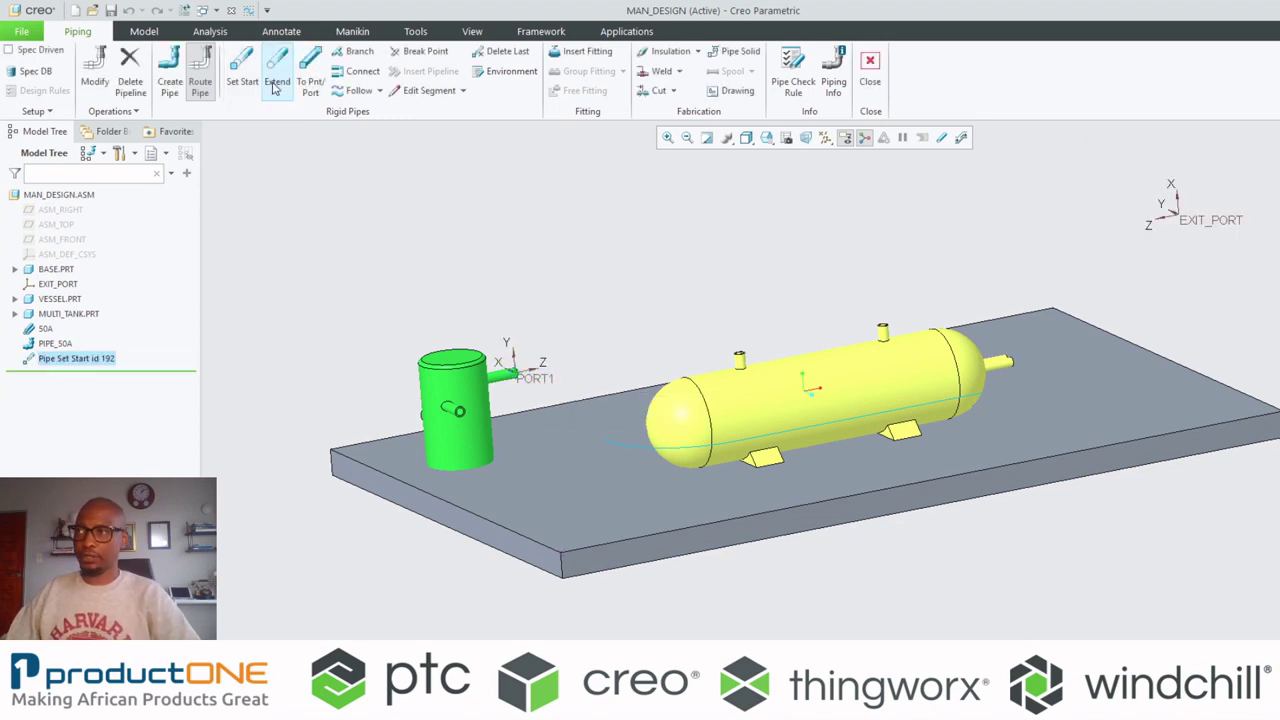
- Extend the pipe 300 along Z from PORT1, with pipelines displayed as thick pipes
{"action": "left_click", "coordinate": [275, 72]}
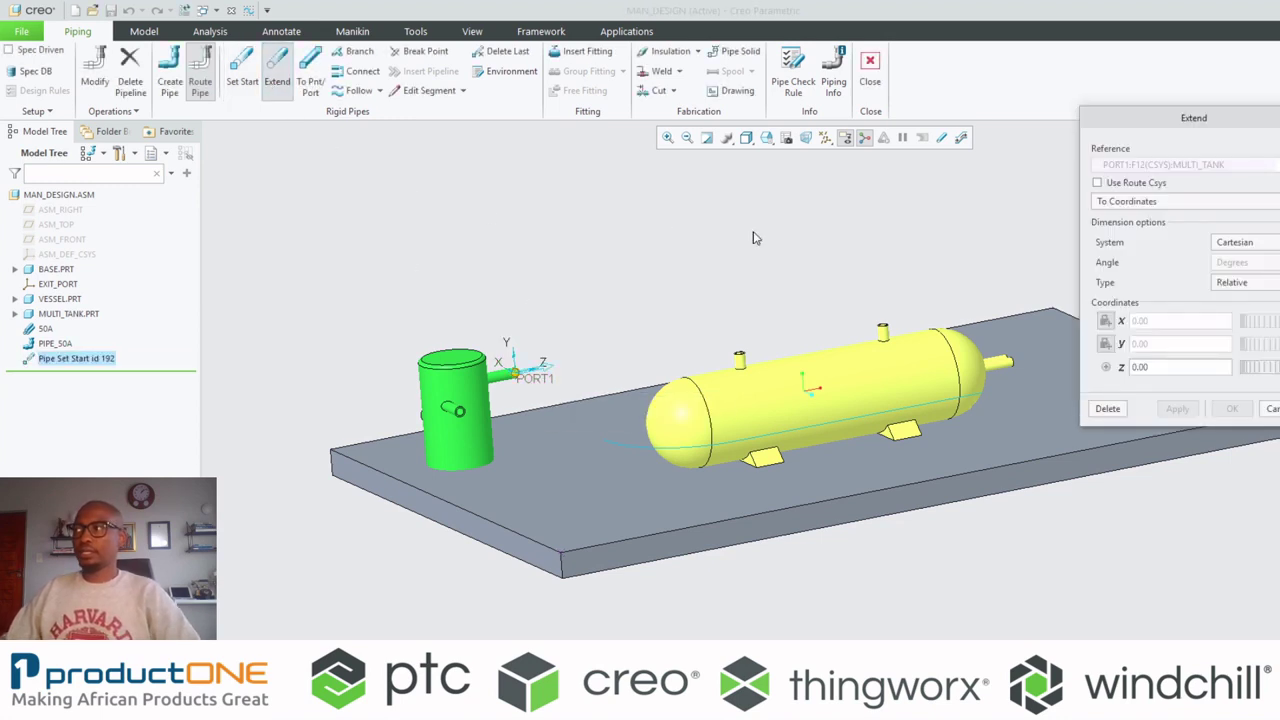
{"action": "left_click", "coordinate": [940, 139]}
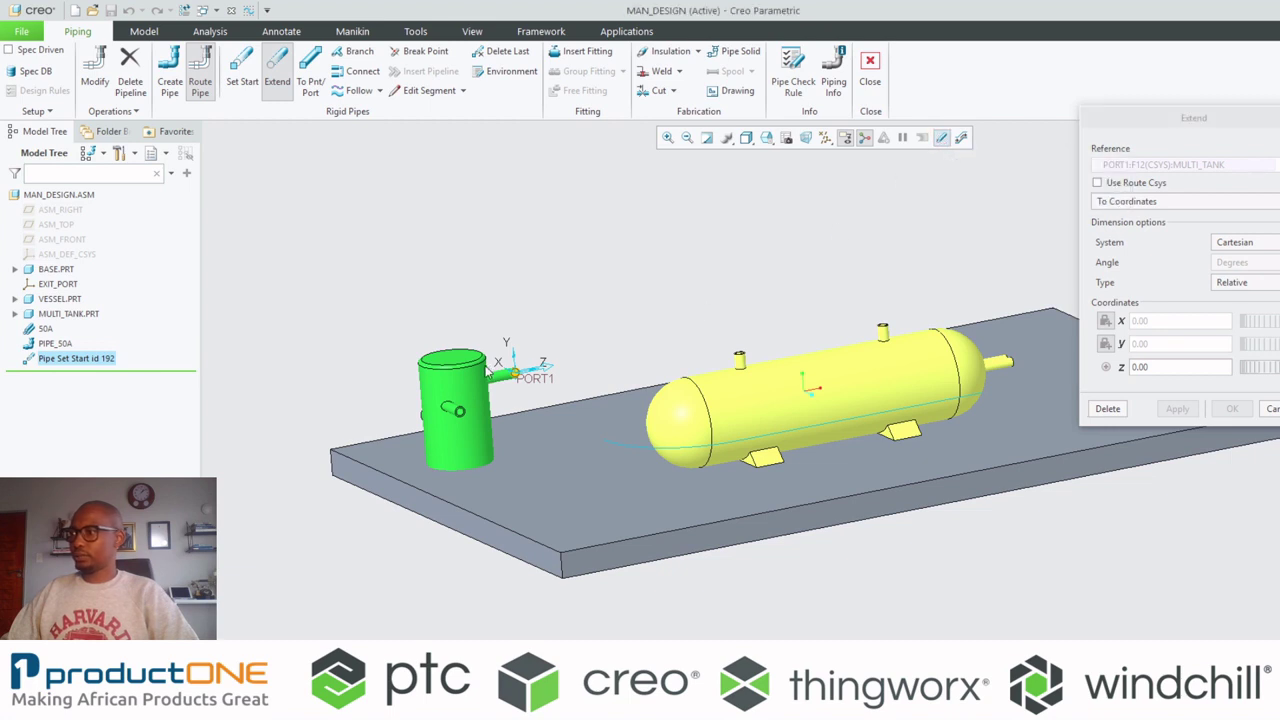
{"action": "left_click", "coordinate": [546, 372]}
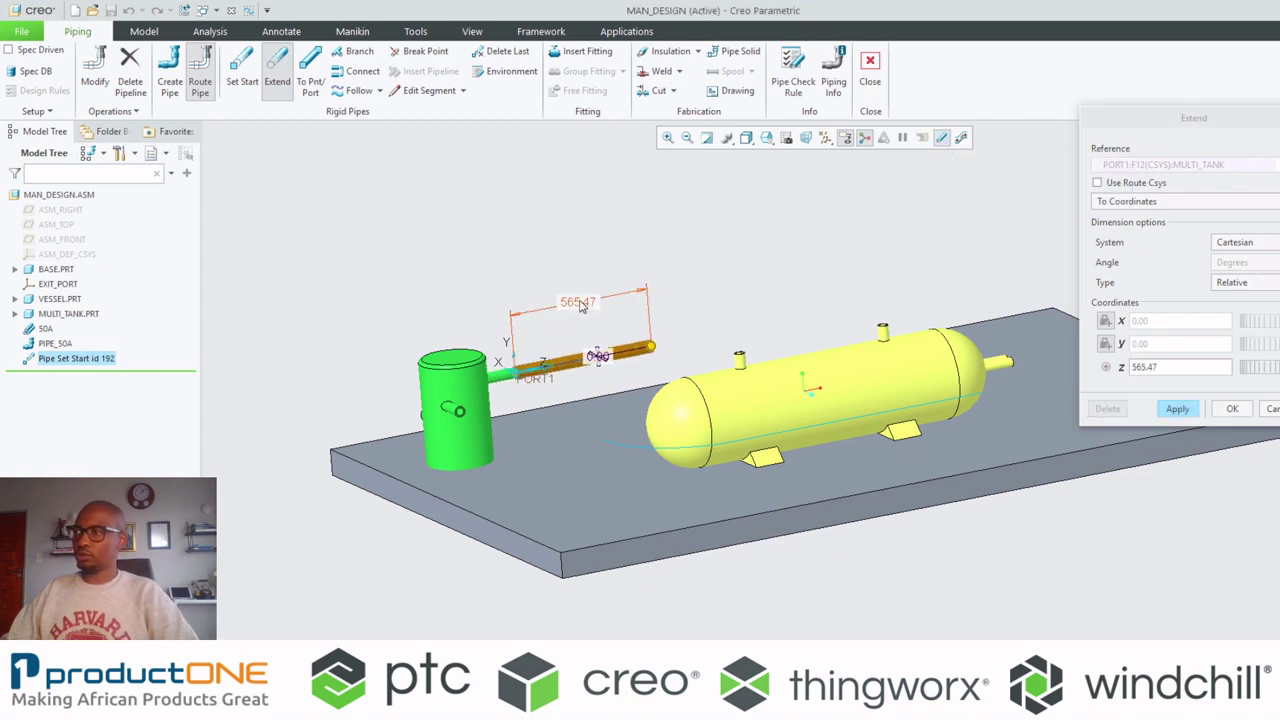
{"action": "type", "text": "300"}
{"action": "key", "text": "Return"}
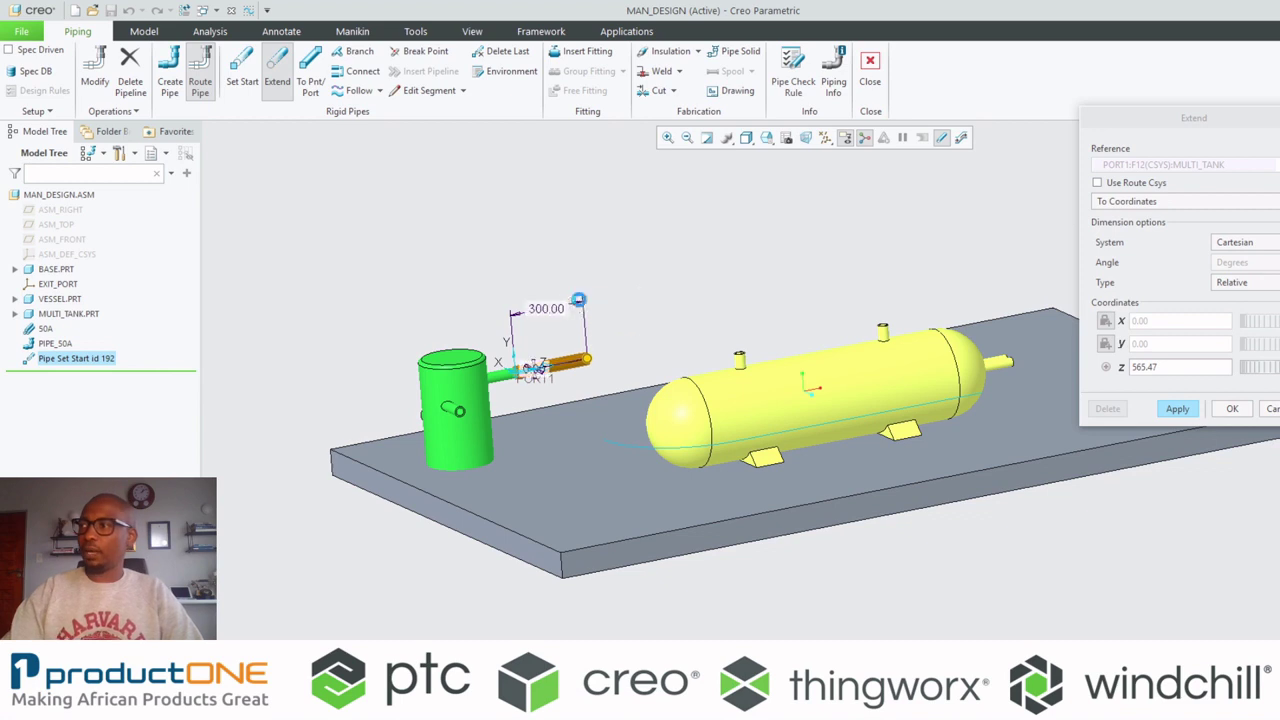
{"action": "middle_click", "coordinate": [523, 210]}
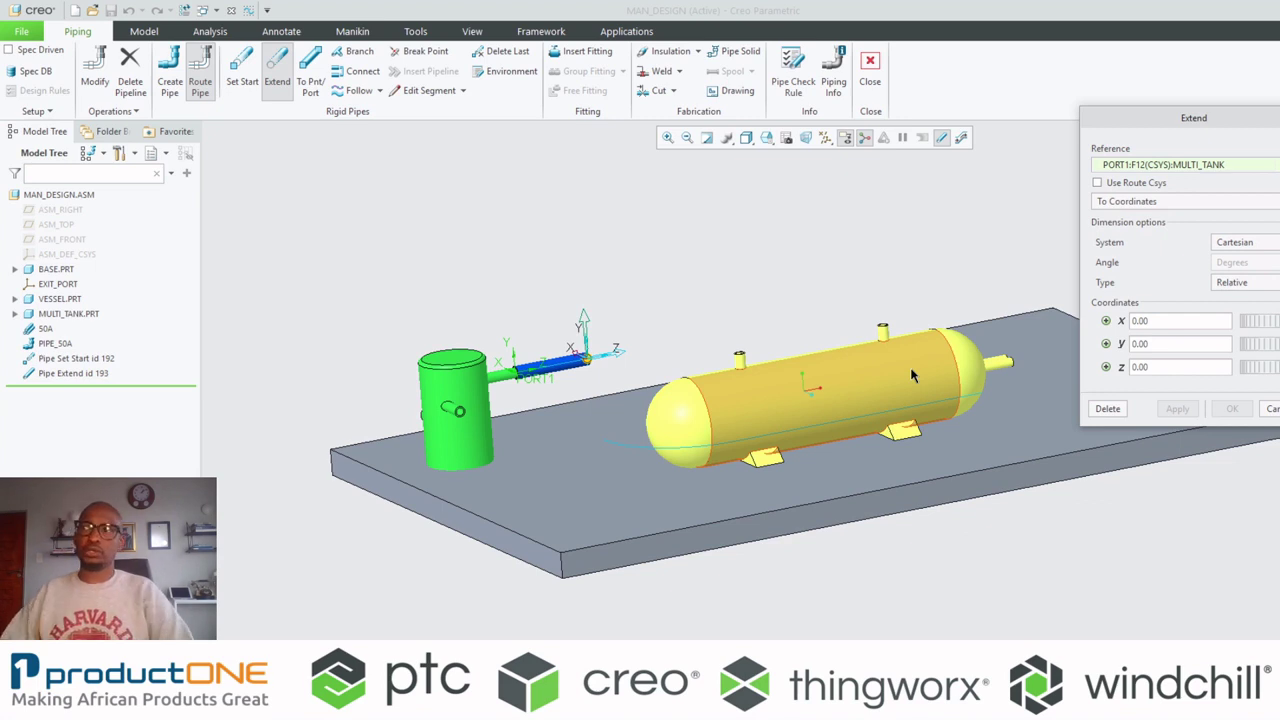
- Route a pipe section with Follow along the full curve running around the yellow vessel's near side
{"action": "left_click", "coordinate": [357, 90]}
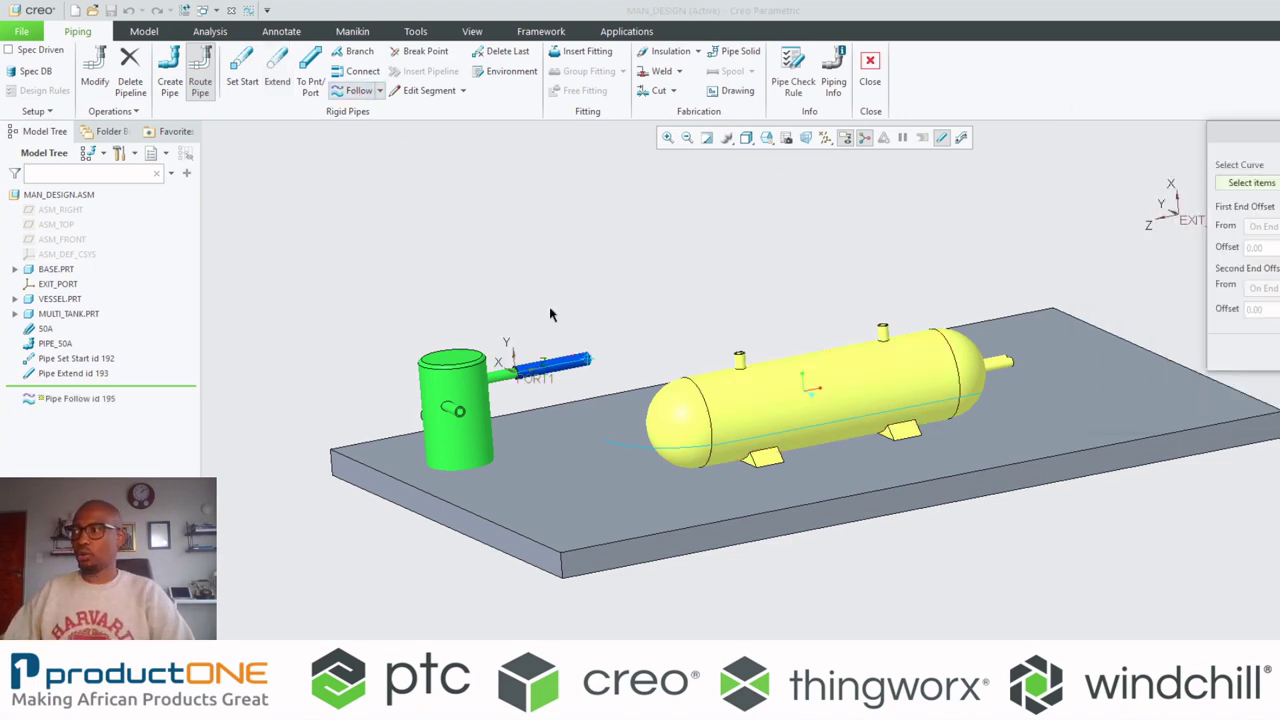
{"action": "middle_click_drag", "start_coordinate": [549, 315], "coordinate": [630, 505]}
{"action": "left_click", "coordinate": [638, 507]}
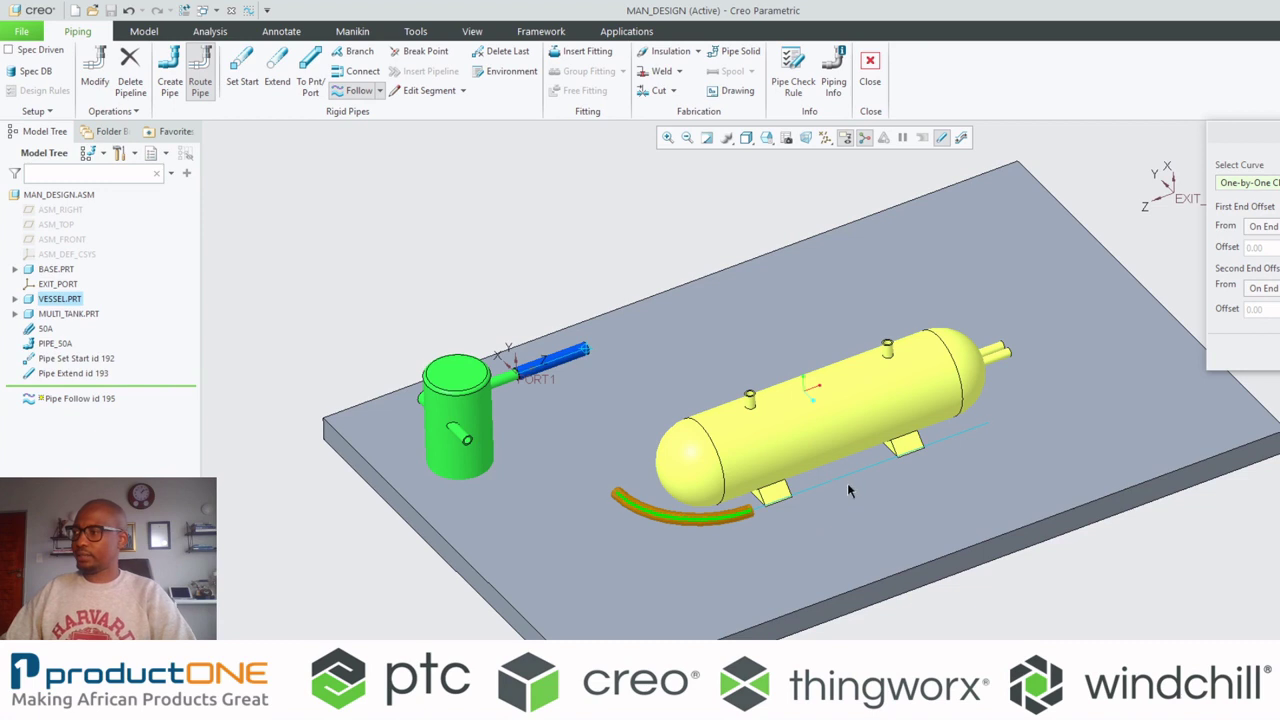
{"action": "middle_click", "coordinate": [462, 265]}
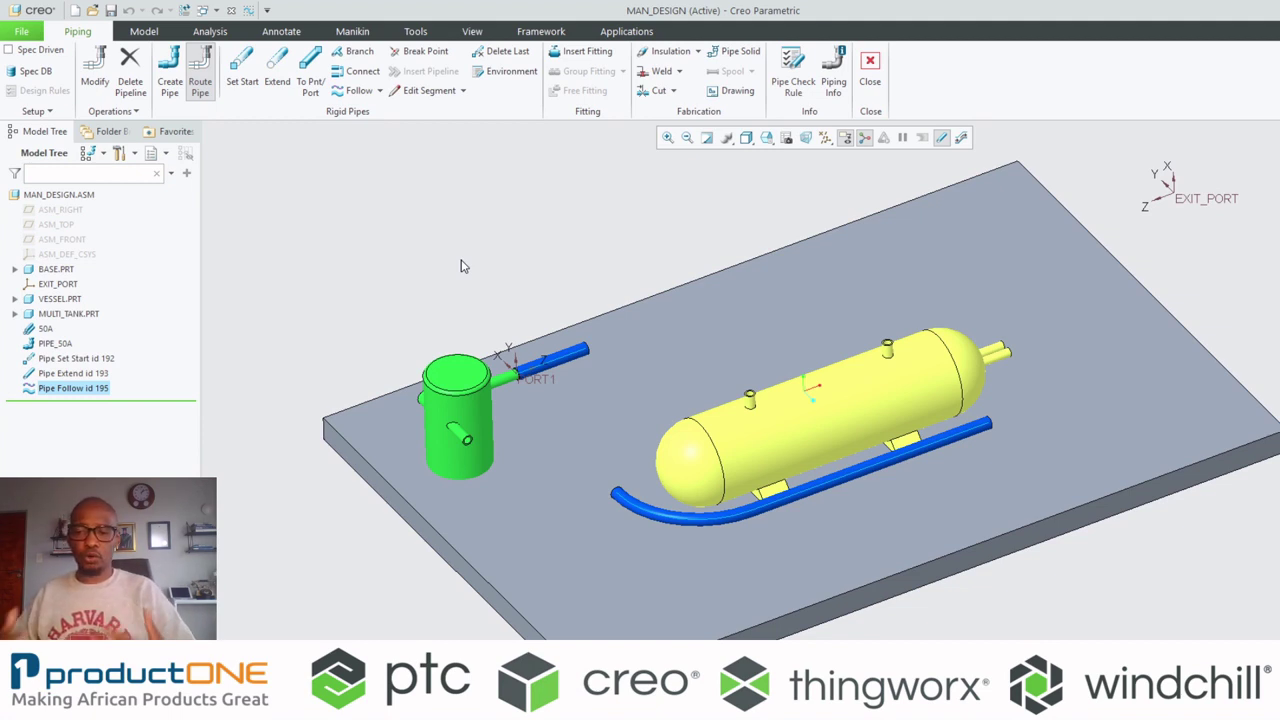
- Connect the free end of the green tank's pipe to the near end of the curved run, with a 200 end offset for Length 2
{"action": "left_click", "coordinate": [357, 71]}
{"action": "left_click", "coordinate": [587, 350]}
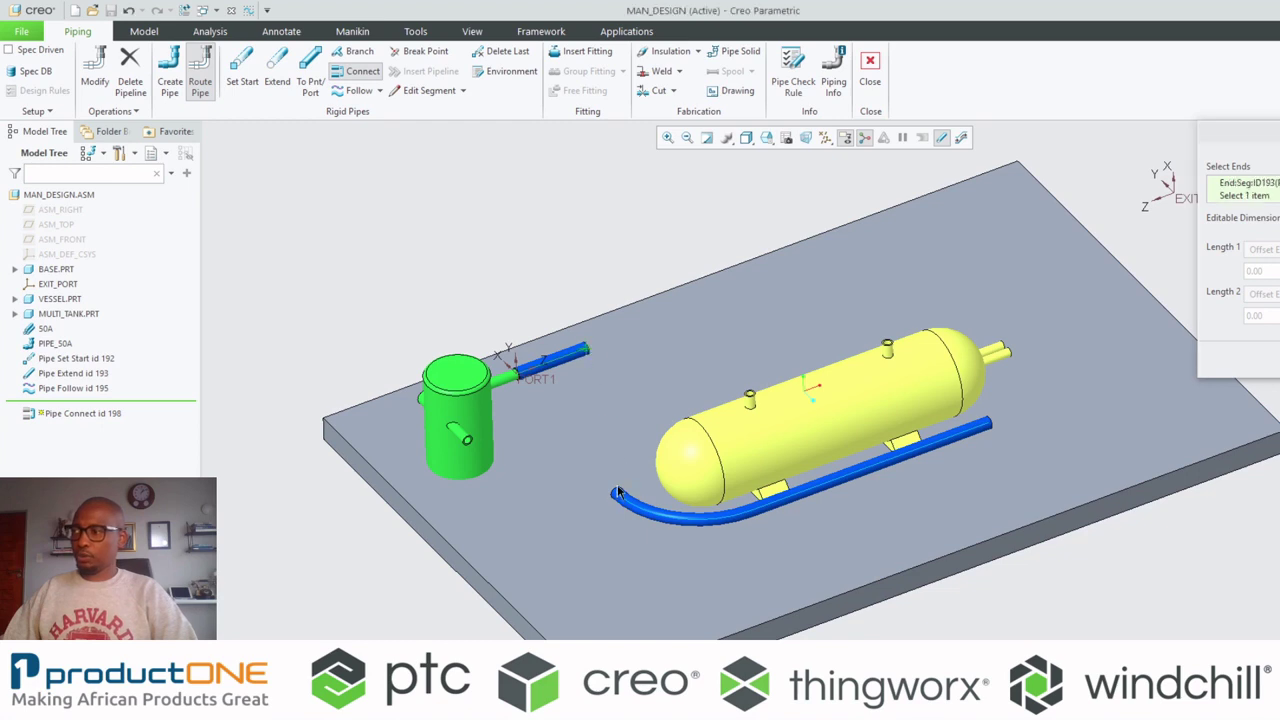
{"action": "left_click", "coordinate": [617, 498]}
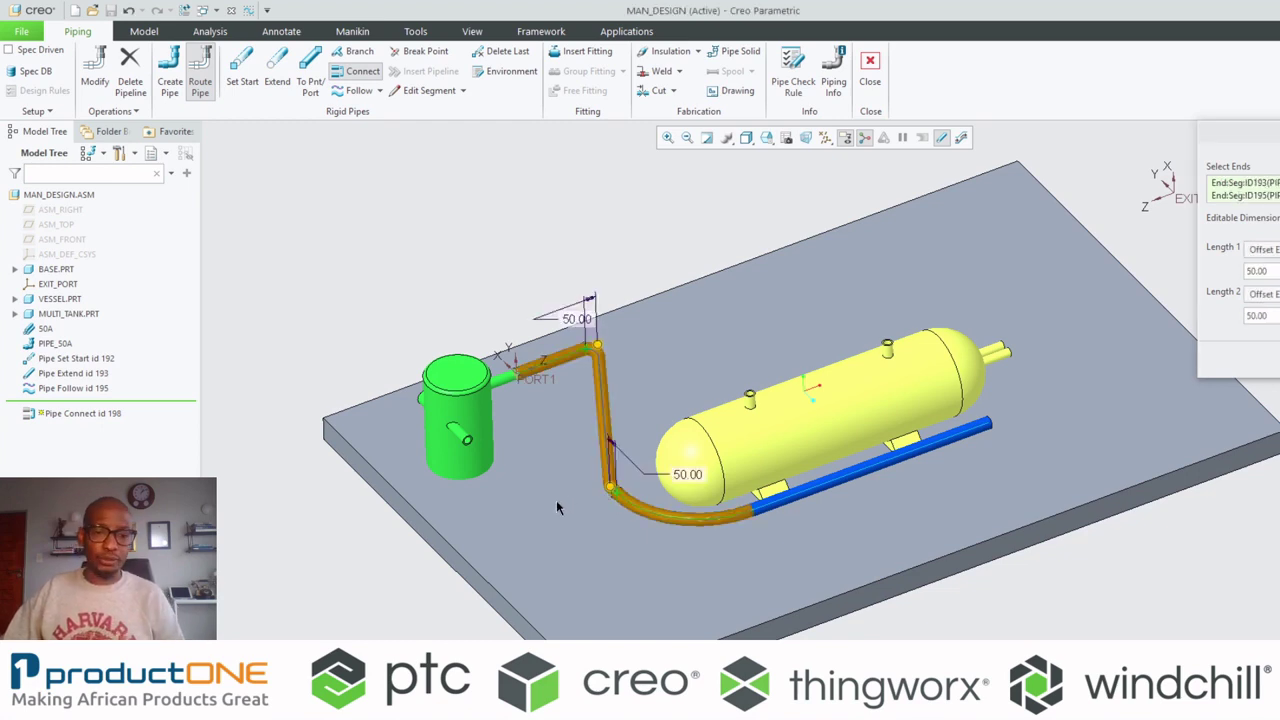
{"action": "double_click", "coordinate": [686, 474]}
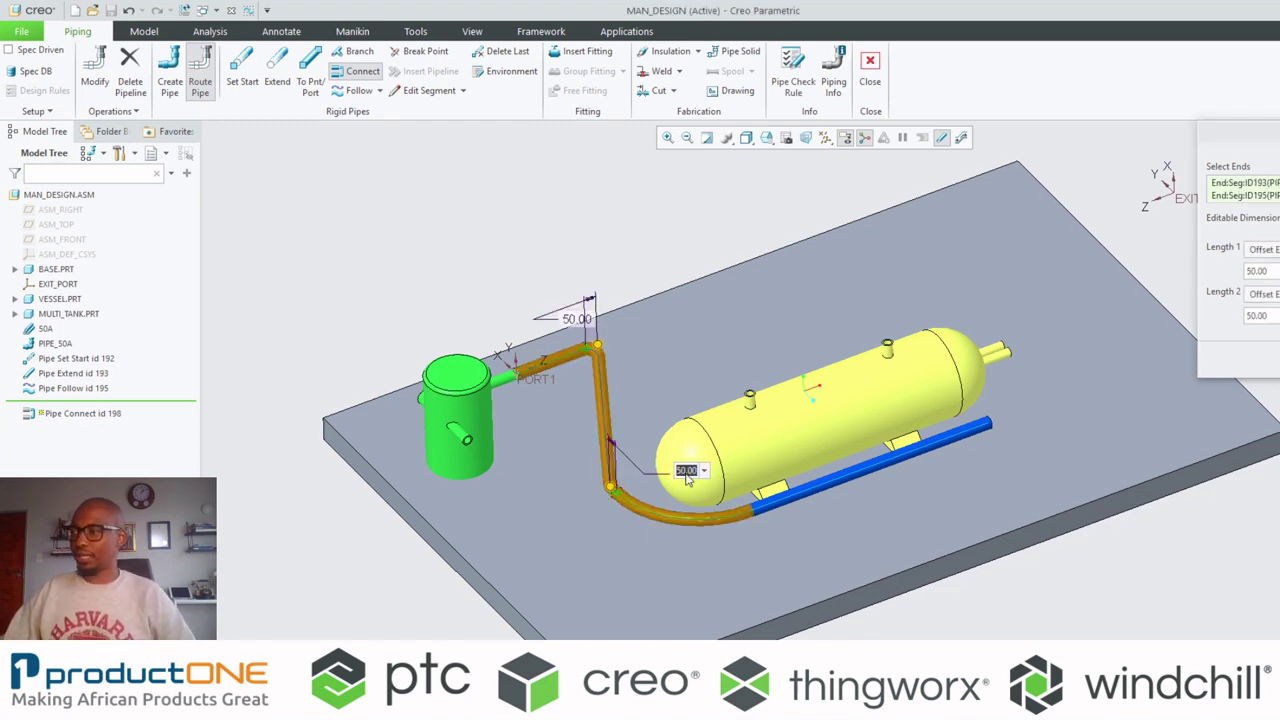
{"action": "type", "text": "200"}
{"action": "key", "text": "Return"}
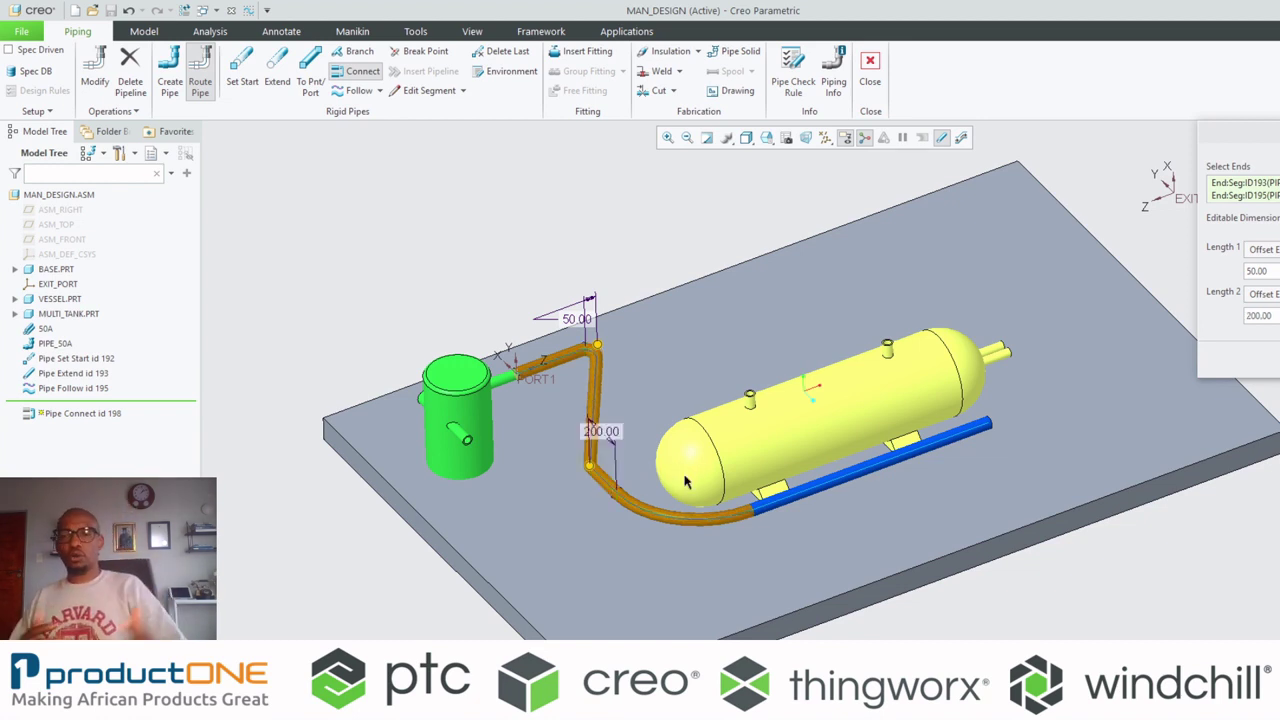
{"action": "left_click_drag", "start_coordinate": [1235, 131], "coordinate": [1085, 132]}
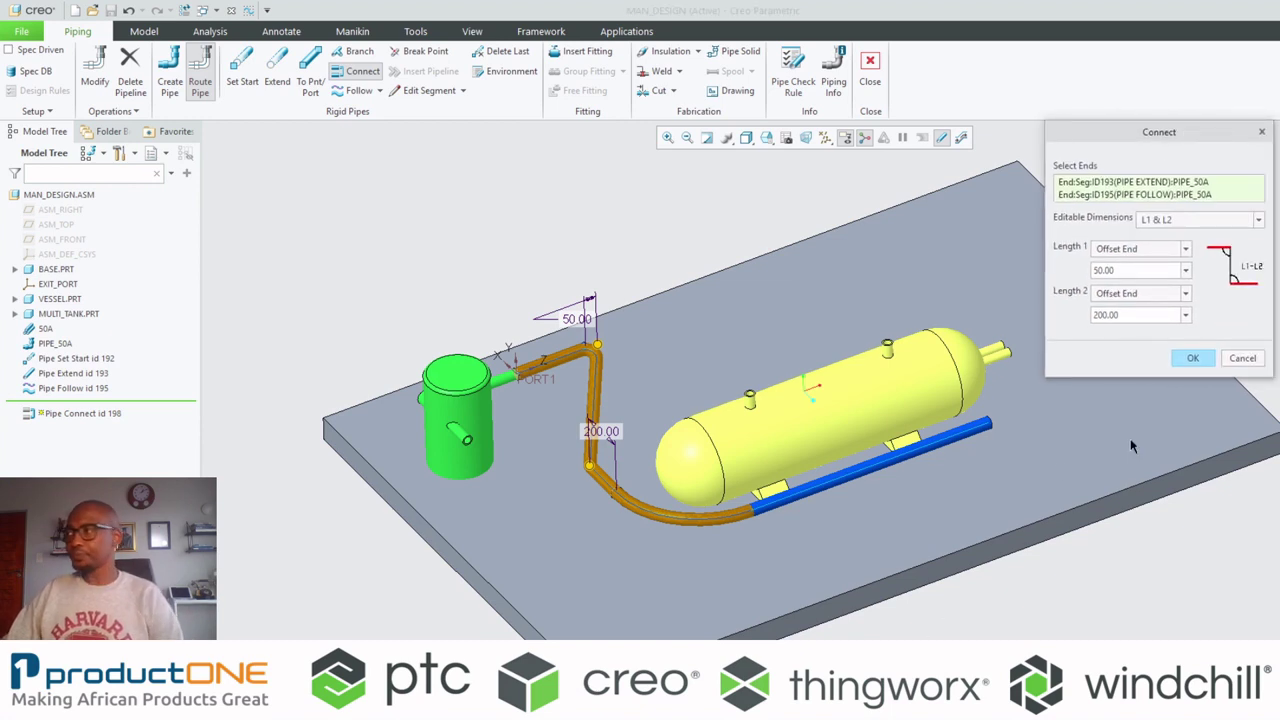
{"action": "left_click", "coordinate": [1192, 358]}
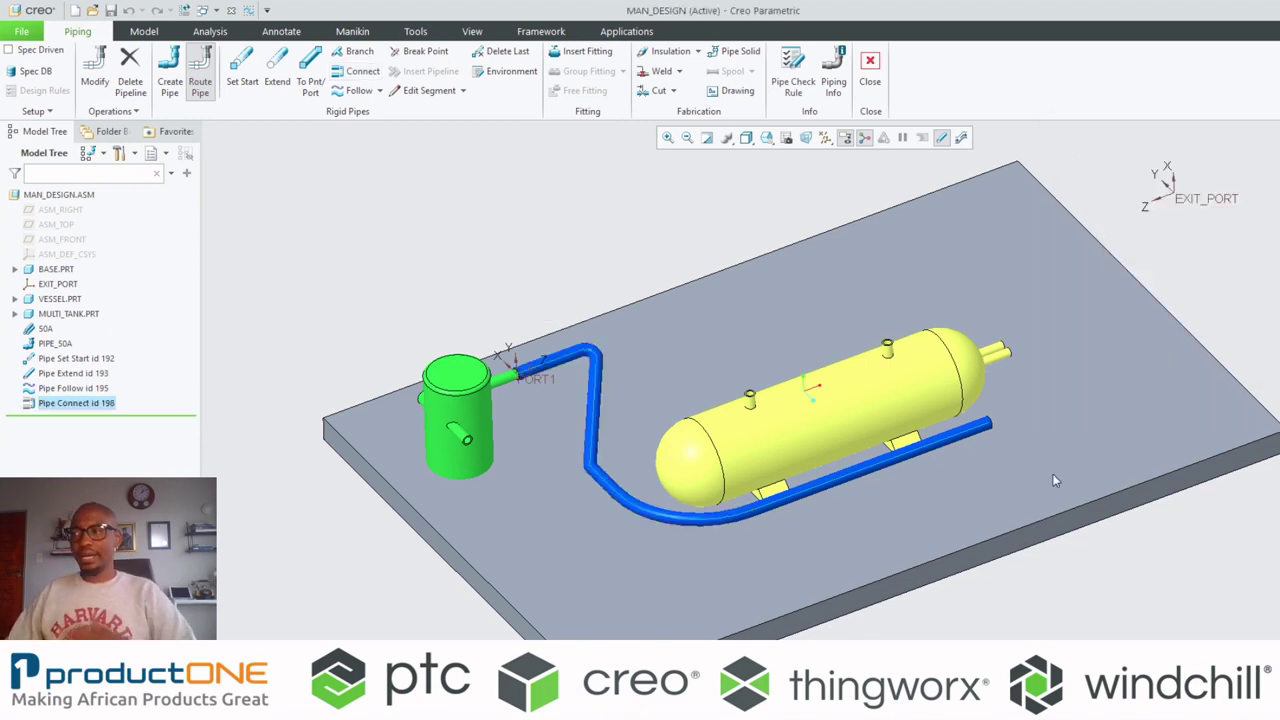
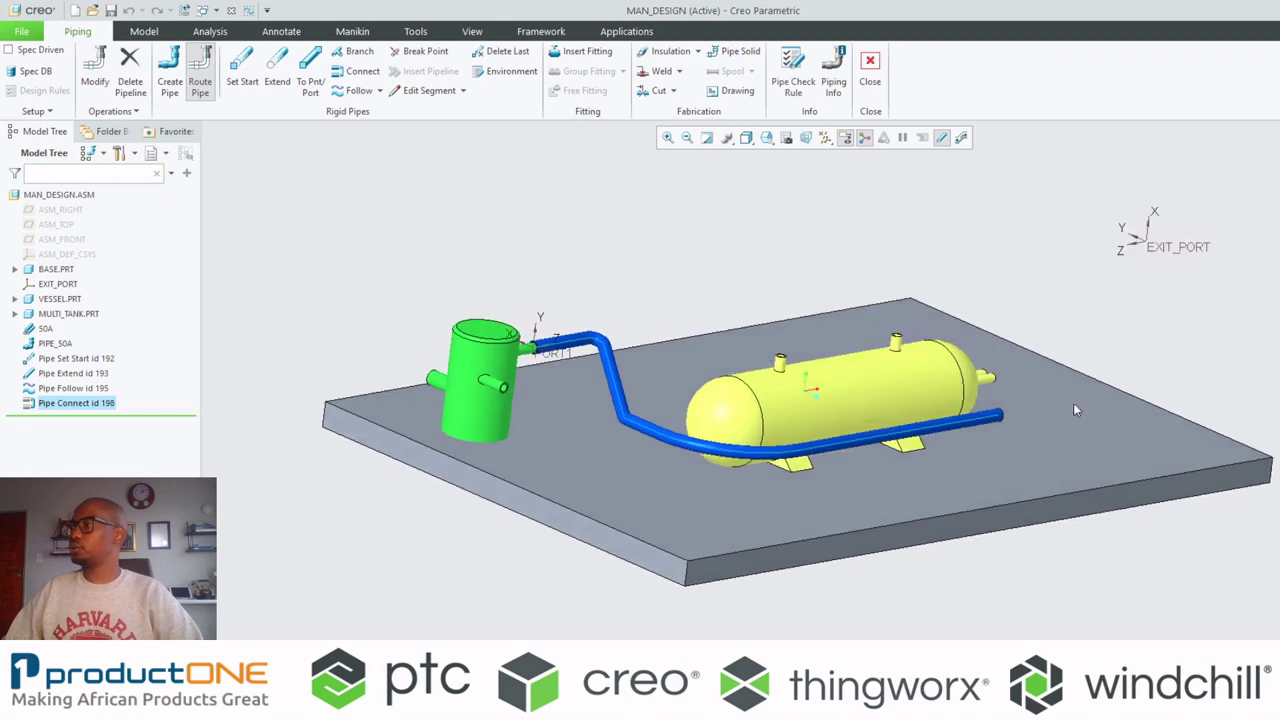
- Set a new routing start at the open pipe end beside the far end of the yellow vessel
{"action": "left_click", "coordinate": [242, 70]}
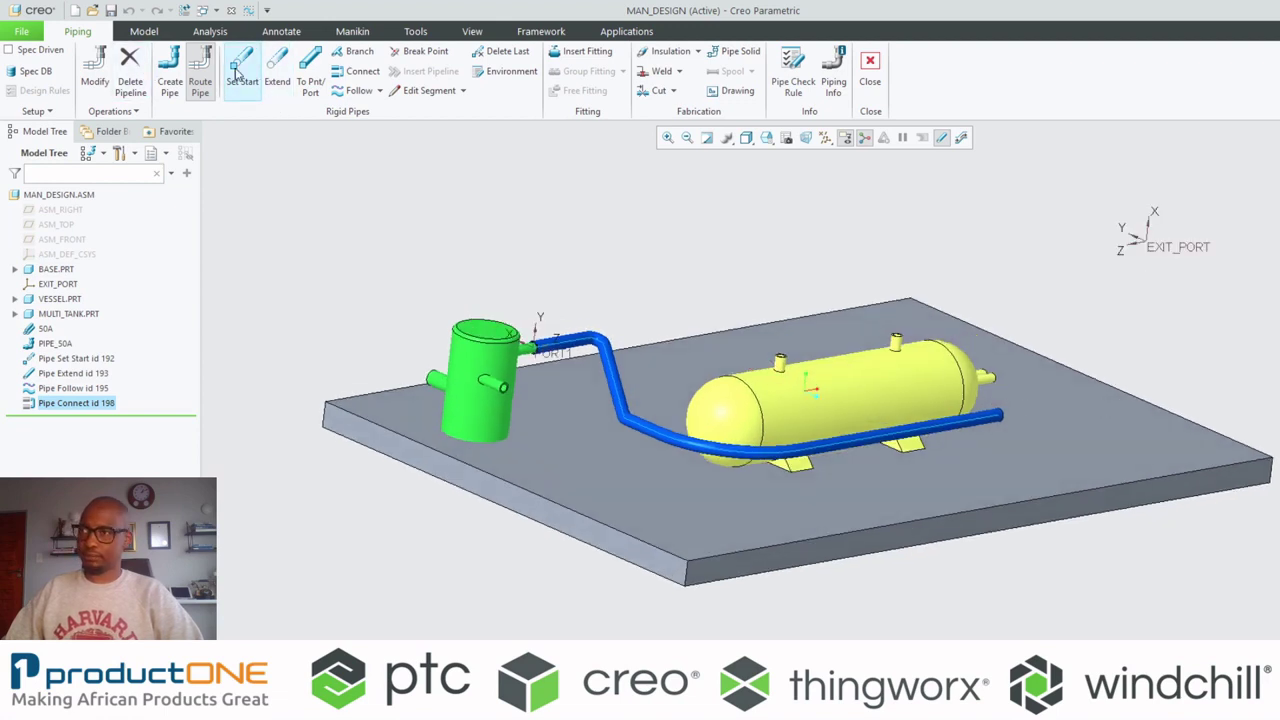
{"action": "left_click", "coordinate": [1000, 418]}
{"action": "middle_click", "coordinate": [820, 229]}
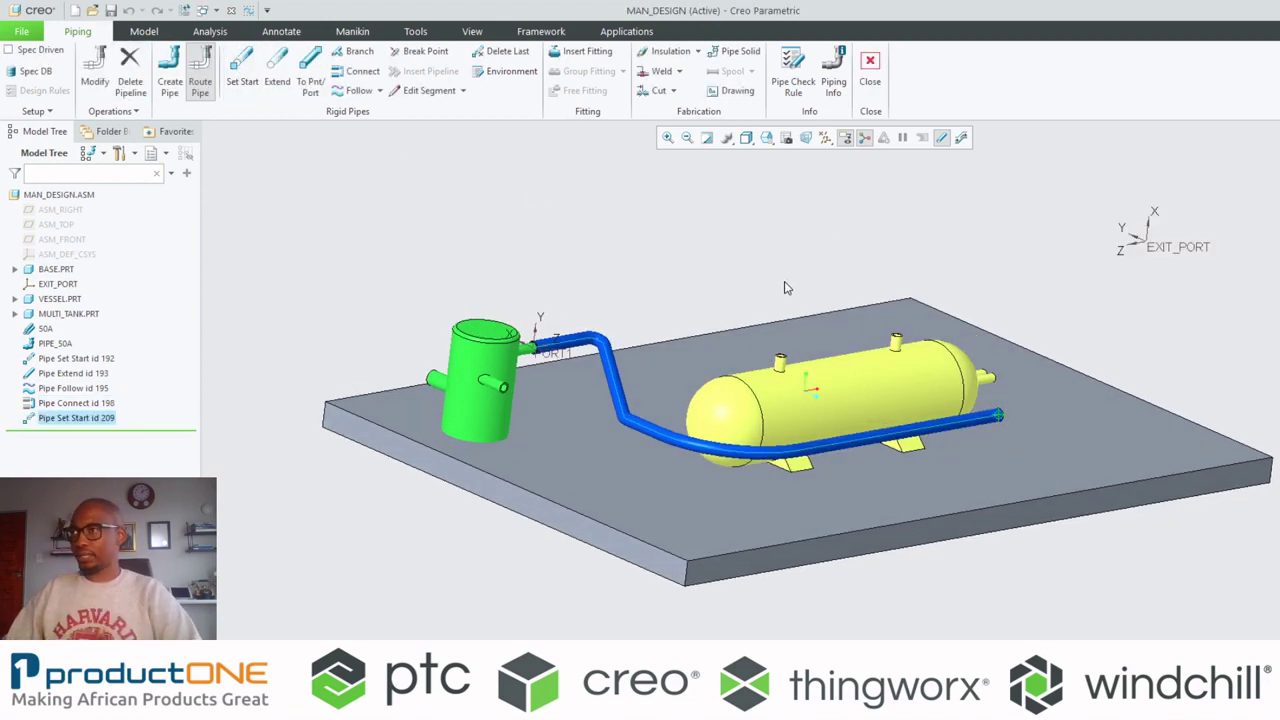
- Set up an extension along a Csys axis, dimensioned as Offset from Ref to the EXIT_PORT coordinate system
{"action": "left_click", "coordinate": [277, 70]}
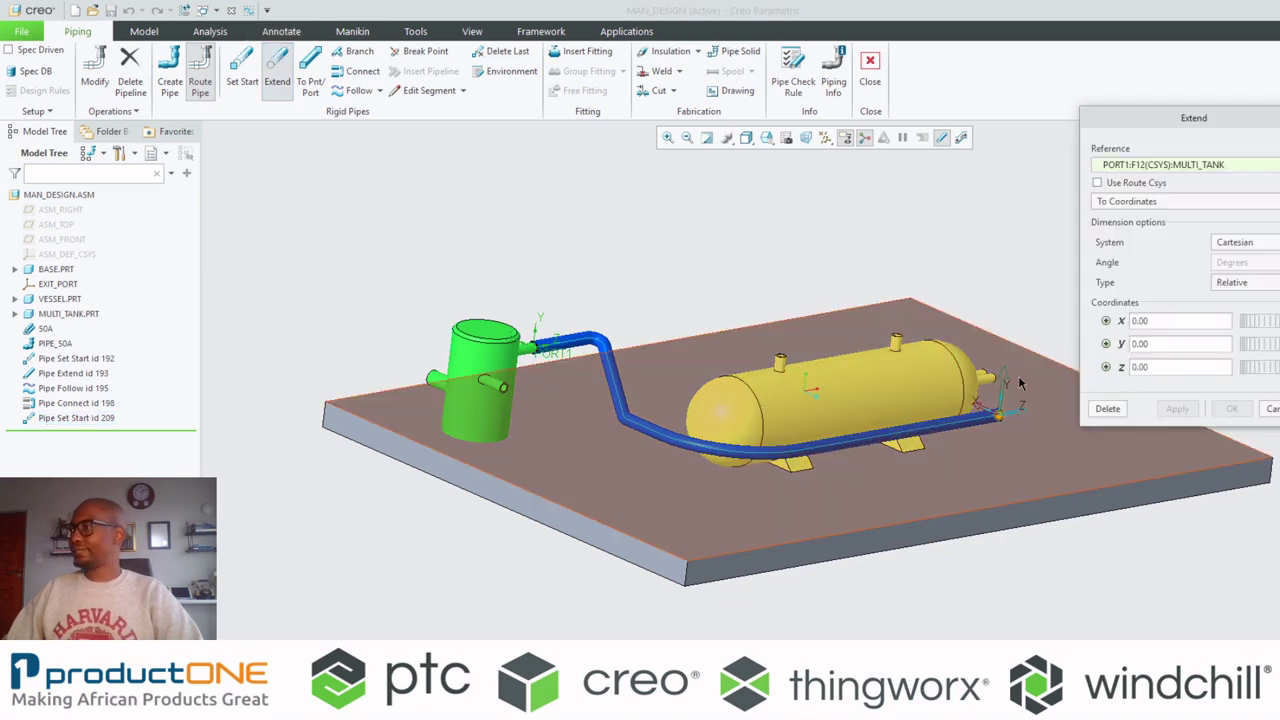
{"action": "left_click", "coordinate": [1104, 202]}
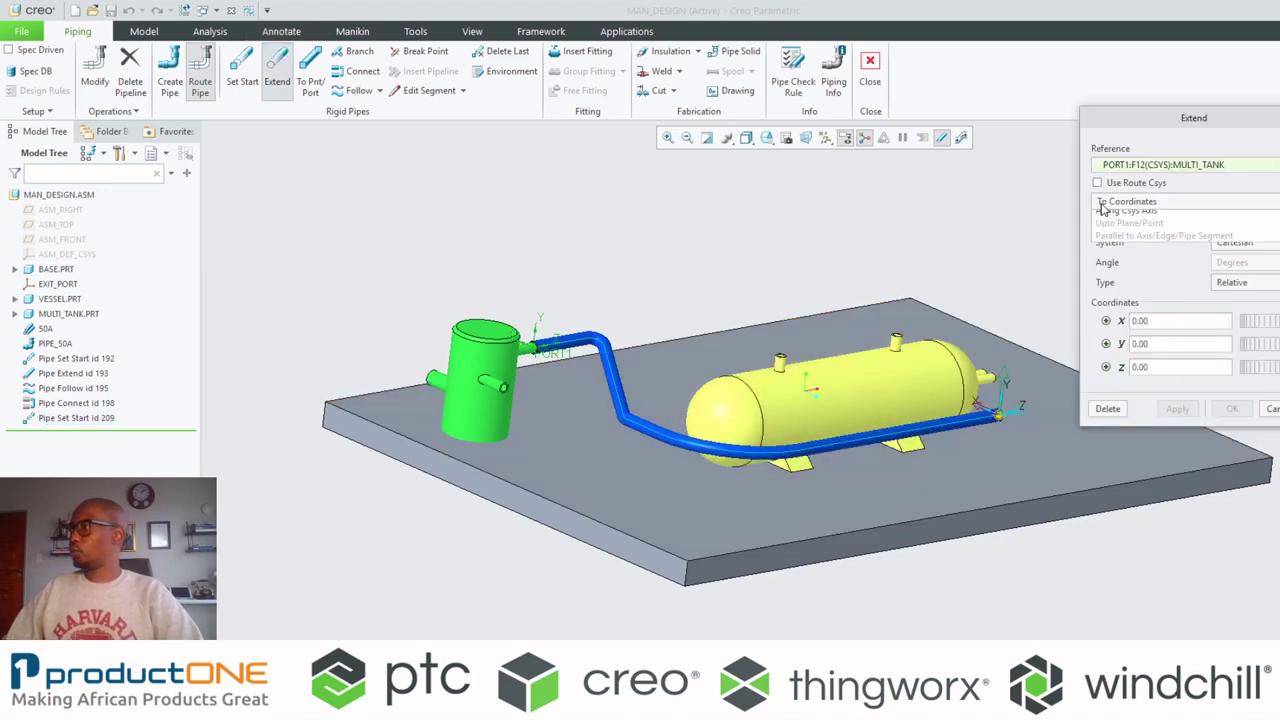
{"action": "left_click", "coordinate": [1115, 230]}
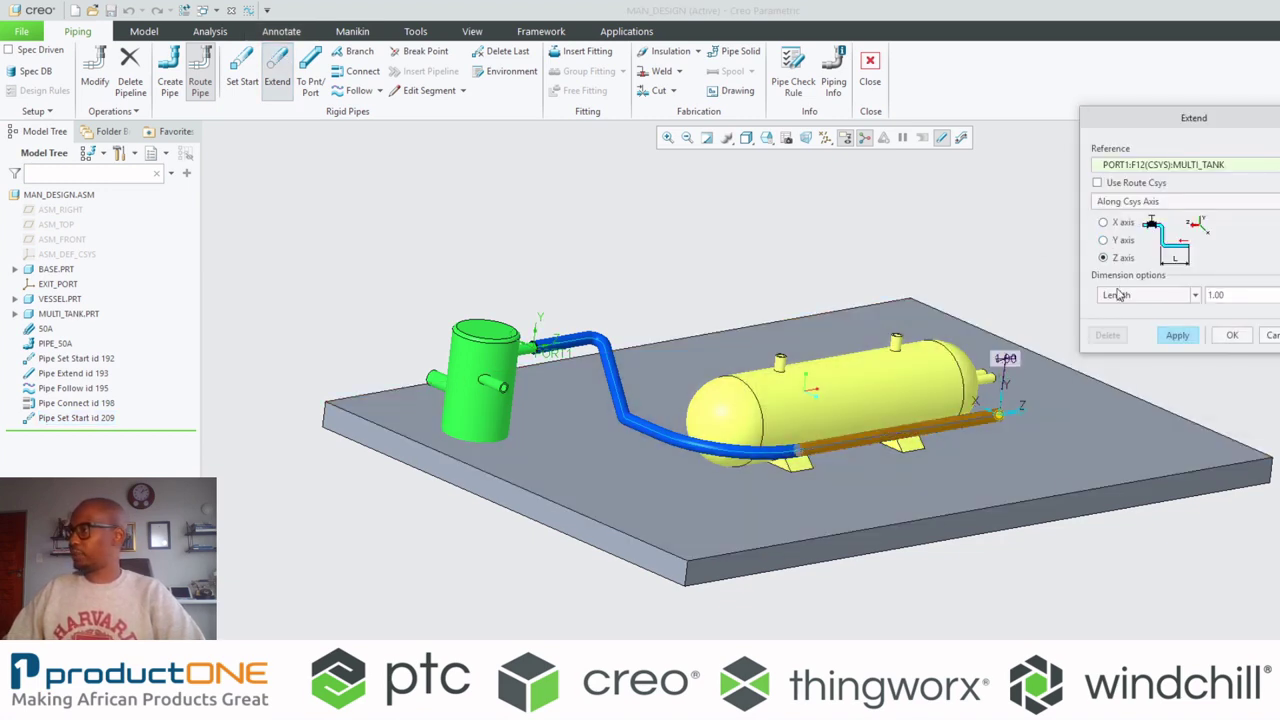
{"action": "left_click", "coordinate": [1117, 296]}
{"action": "left_click", "coordinate": [1131, 335]}
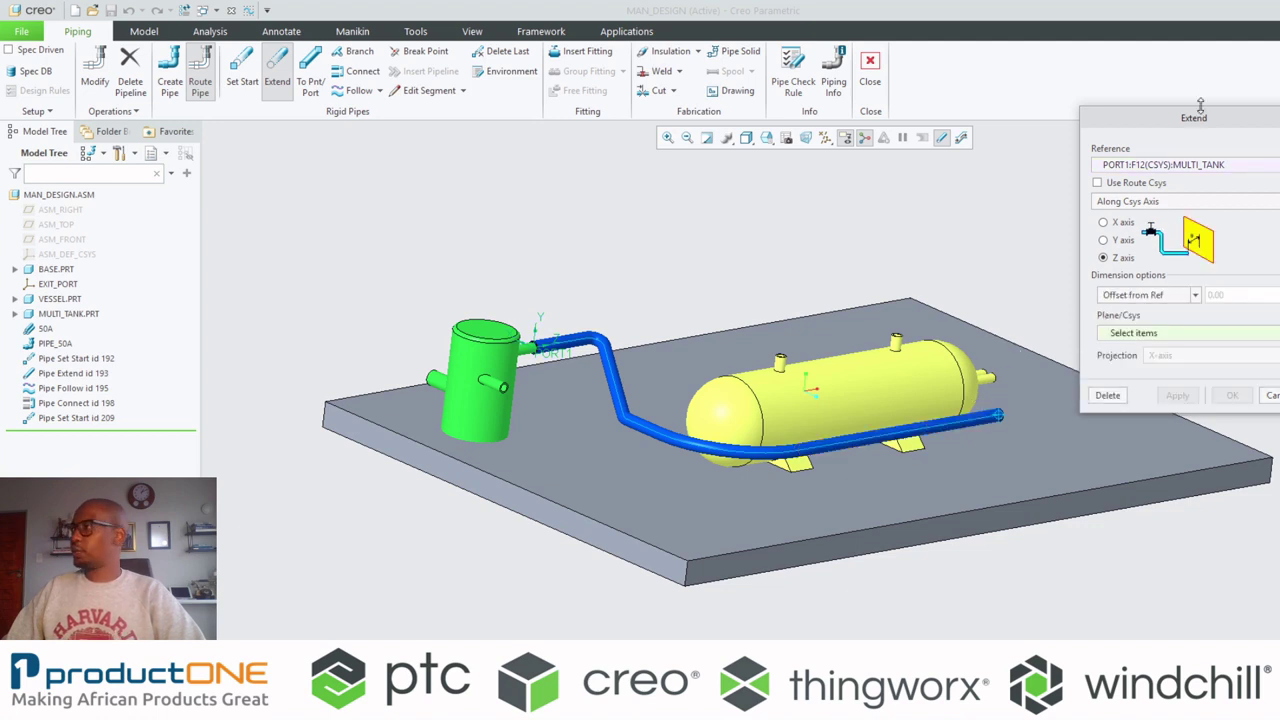
{"action": "left_click_drag", "start_coordinate": [1190, 126], "coordinate": [656, 150]}
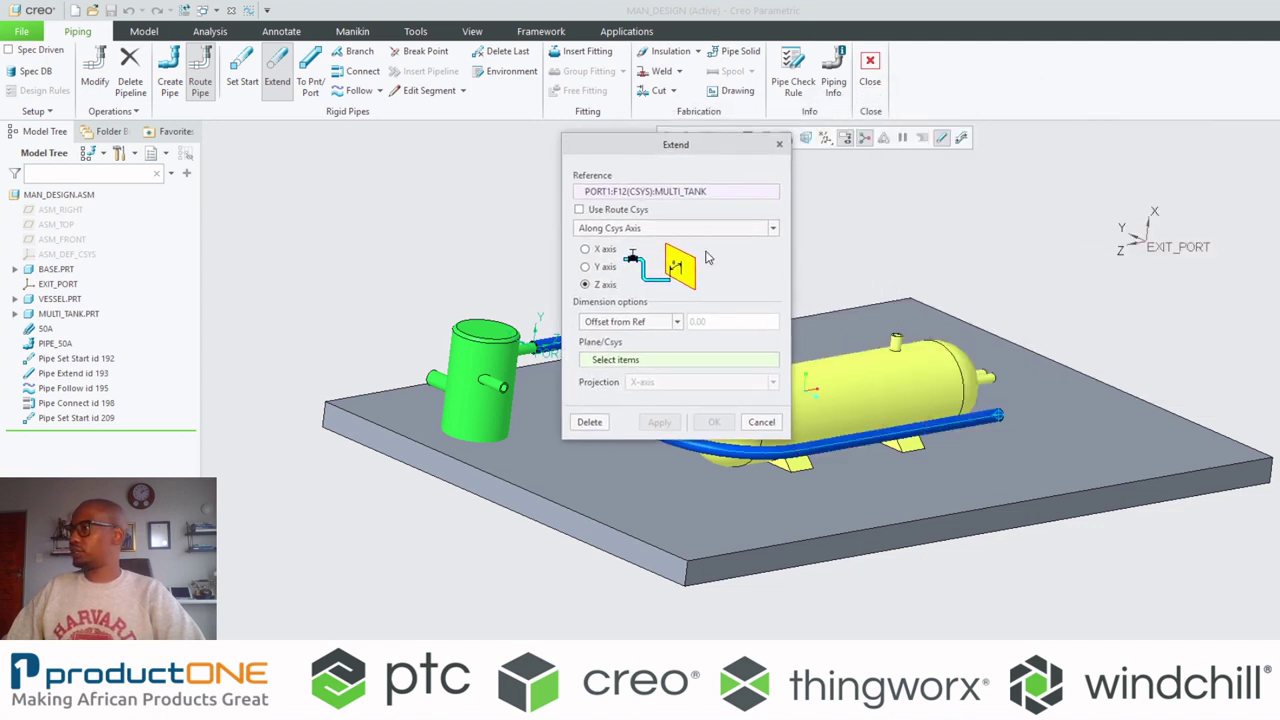
{"action": "left_click", "coordinate": [1186, 247]}
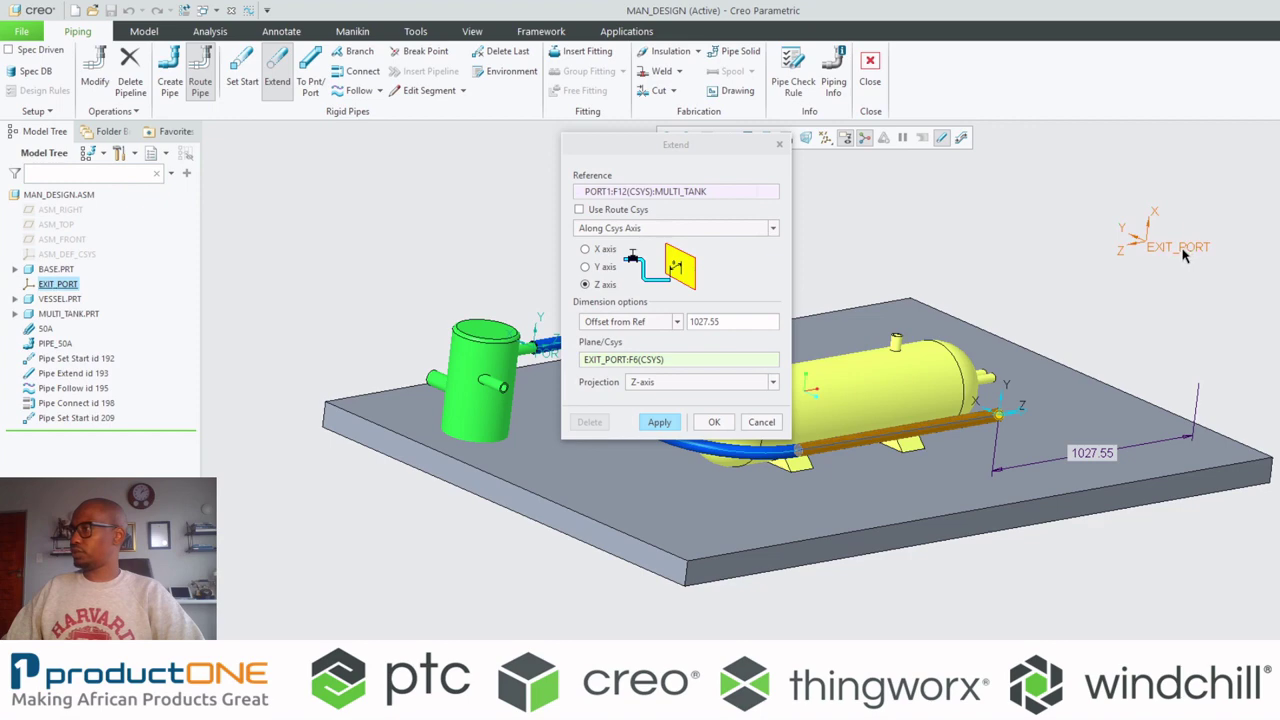
- Extend the pipe along the Y axis with an offset of 0 from EXIT_PORT and apply it
{"action": "left_click", "coordinate": [585, 267]}
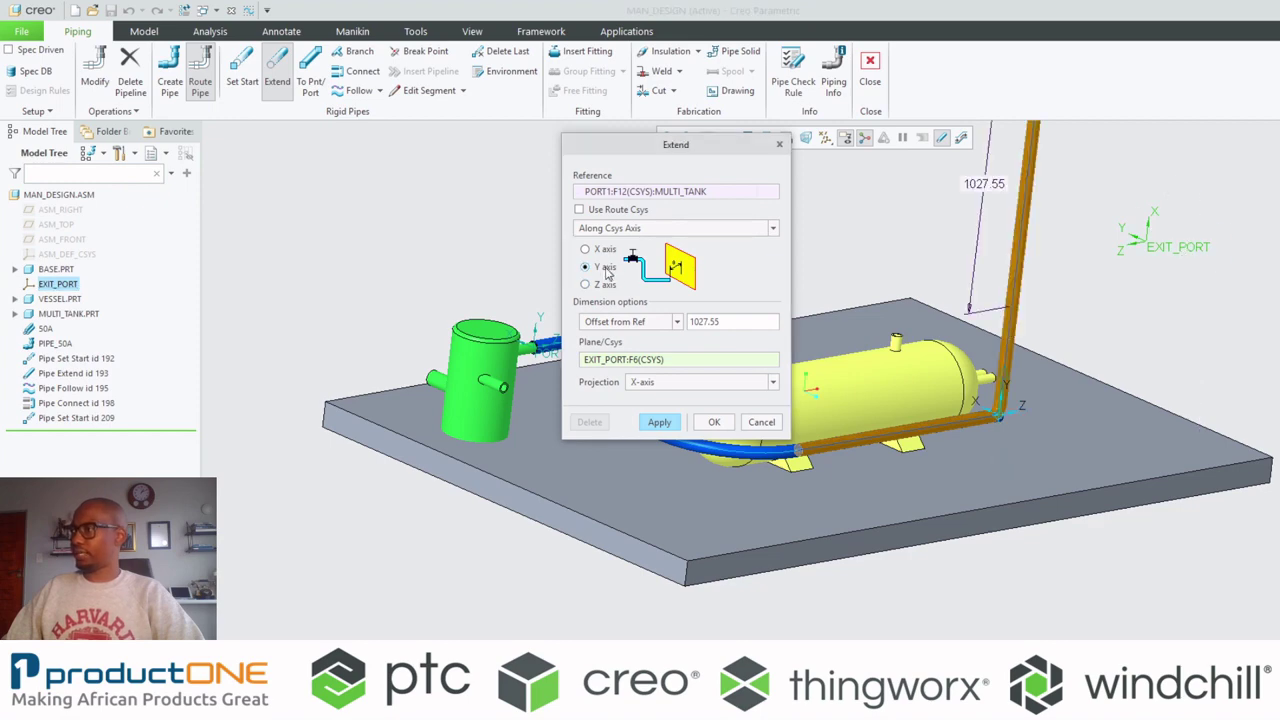
{"action": "middle_click_drag", "start_coordinate": [799, 466], "coordinate": [908, 367]}
{"action": "double_click", "coordinate": [727, 321]}
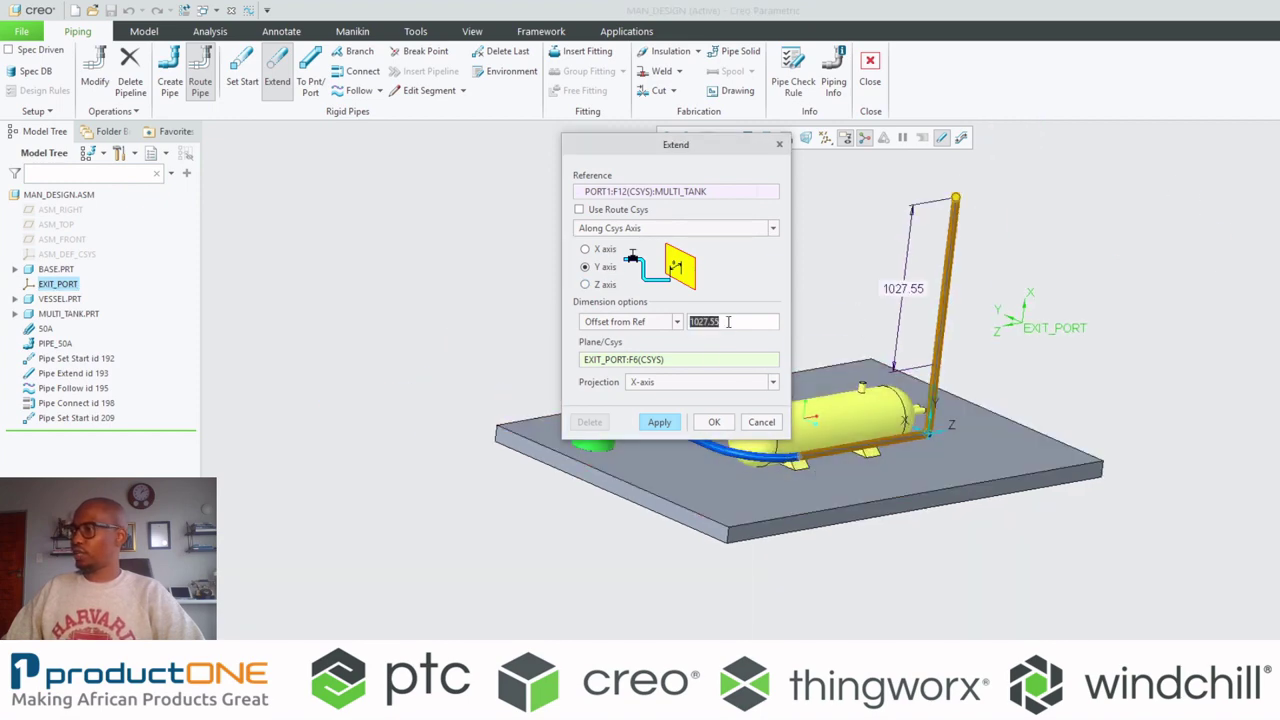
{"action": "type", "text": "0"}
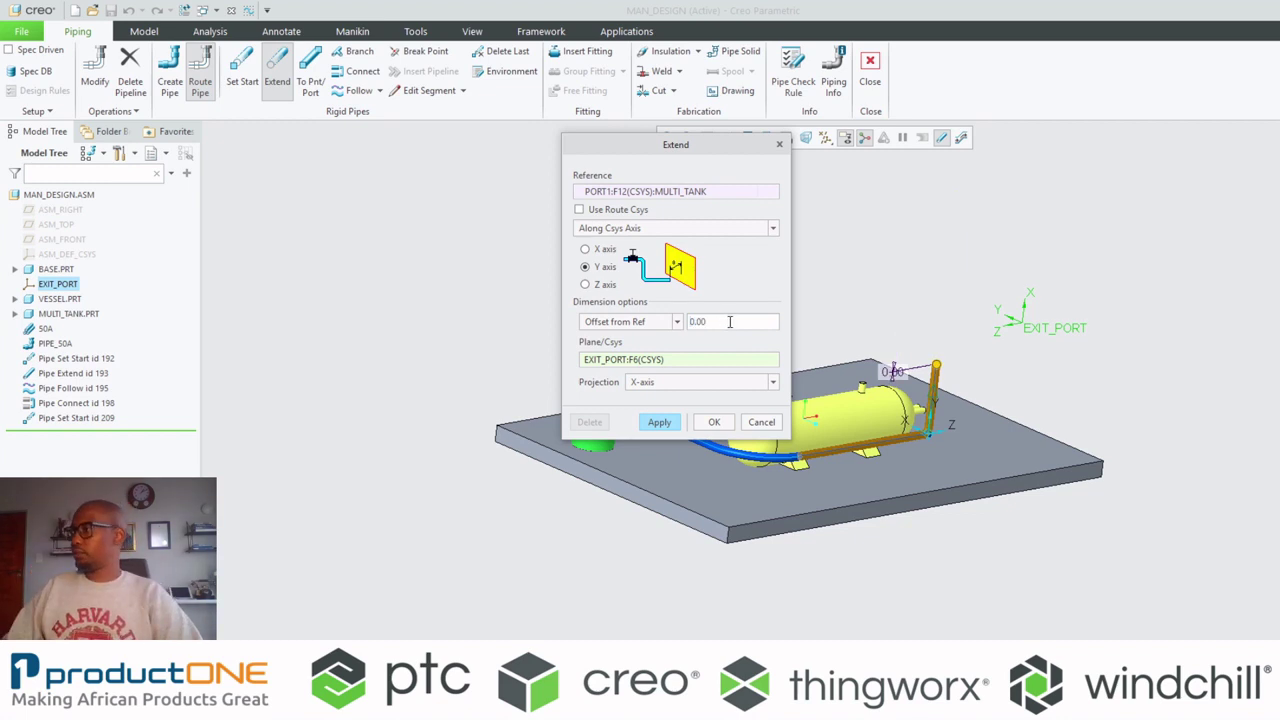
{"action": "middle_click_drag", "start_coordinate": [947, 420], "coordinate": [880, 440]}
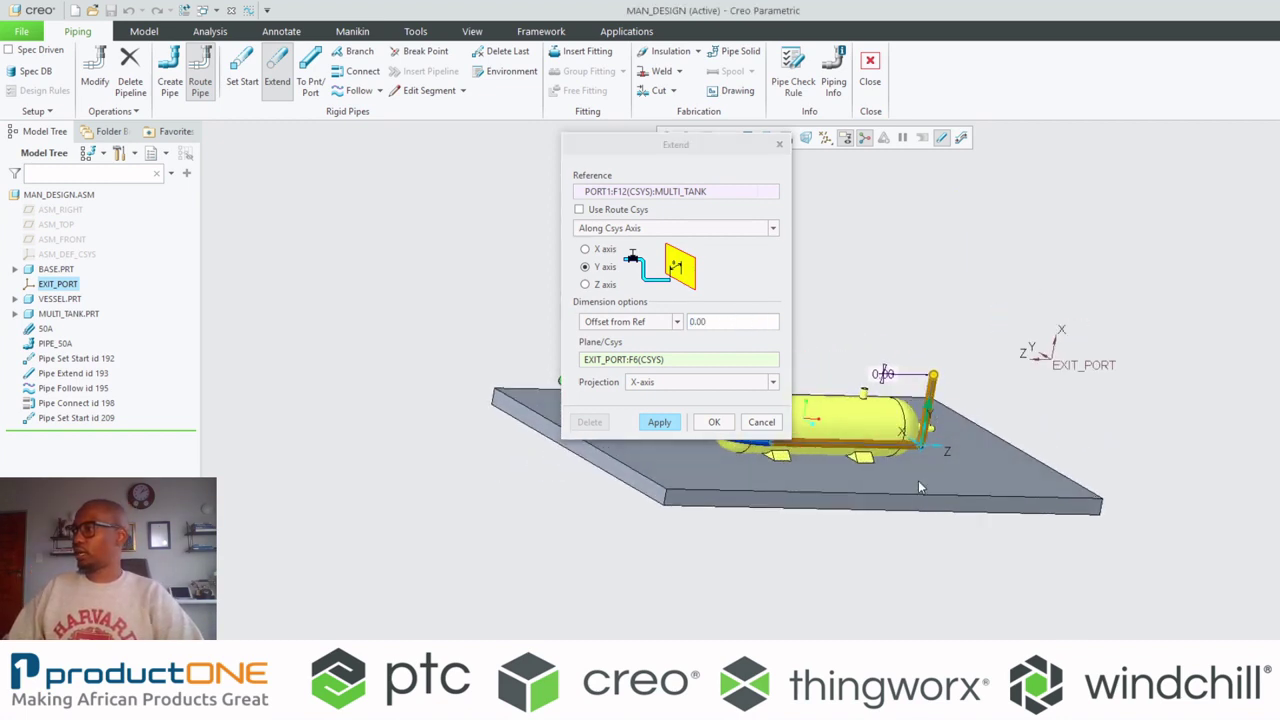
{"action": "scroll", "coordinate": [900, 450], "scroll_direction": "down", "scroll_amount": 5}
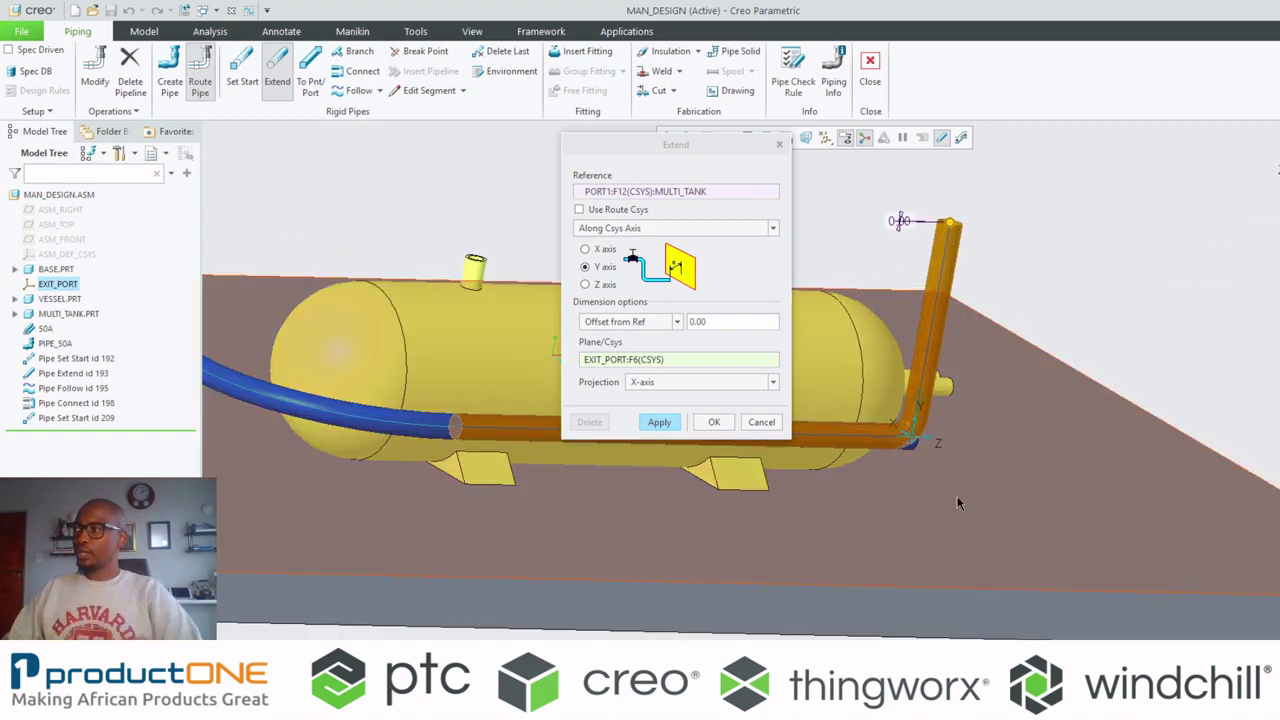
{"action": "key", "text": "ctrl+d"}
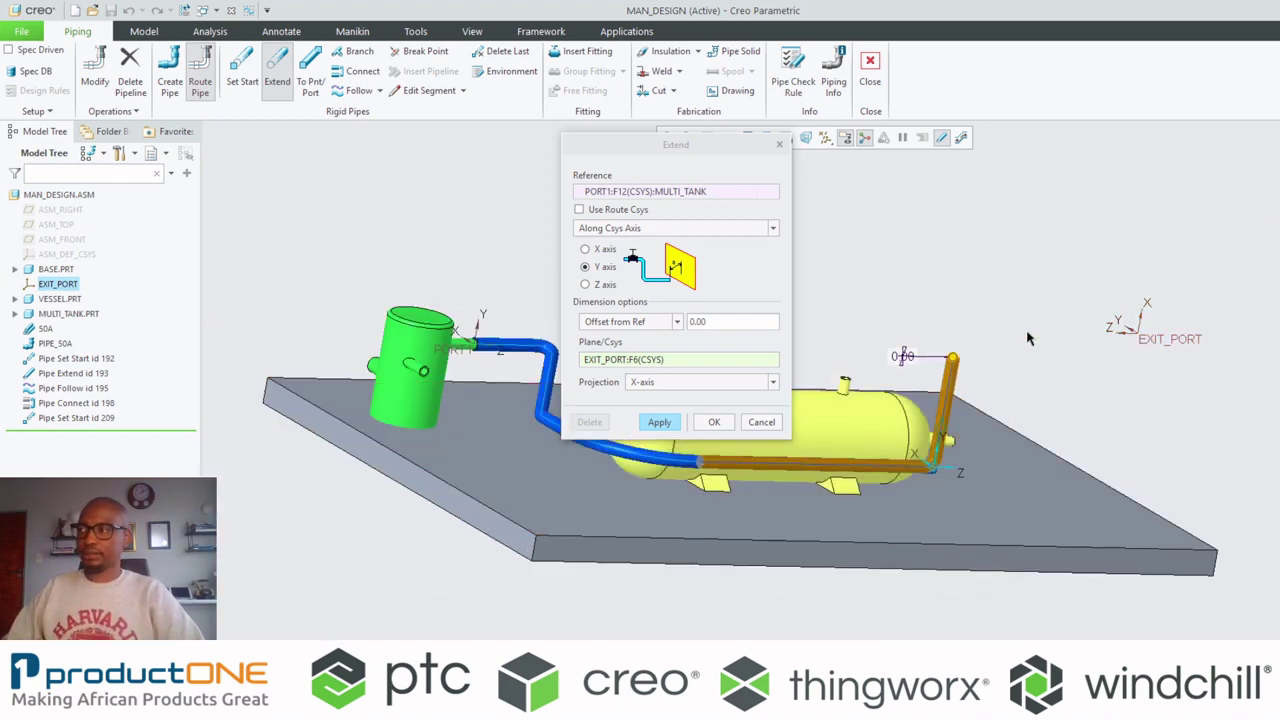
{"action": "left_click", "coordinate": [660, 422]}
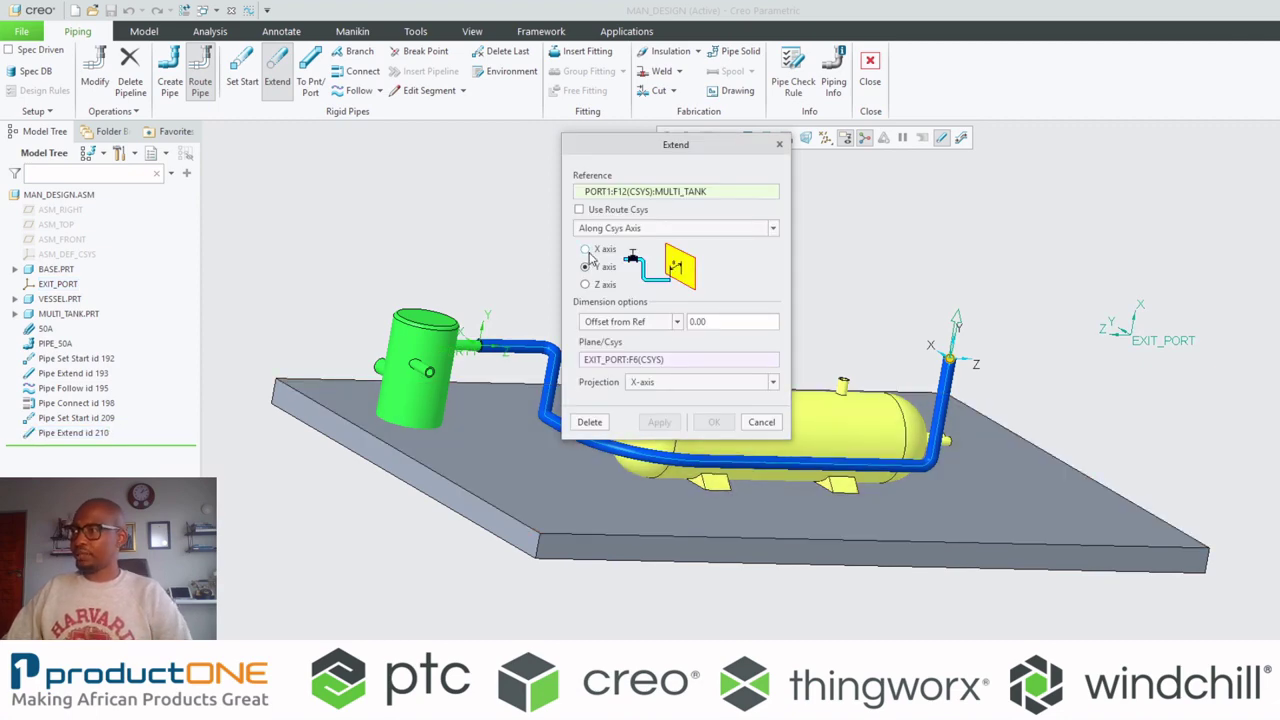
- Extend the pipe along the X axis with zero offset from EXIT_PORT and apply it
{"action": "left_click", "coordinate": [585, 249]}
{"action": "key", "text": "ctrl+d"}
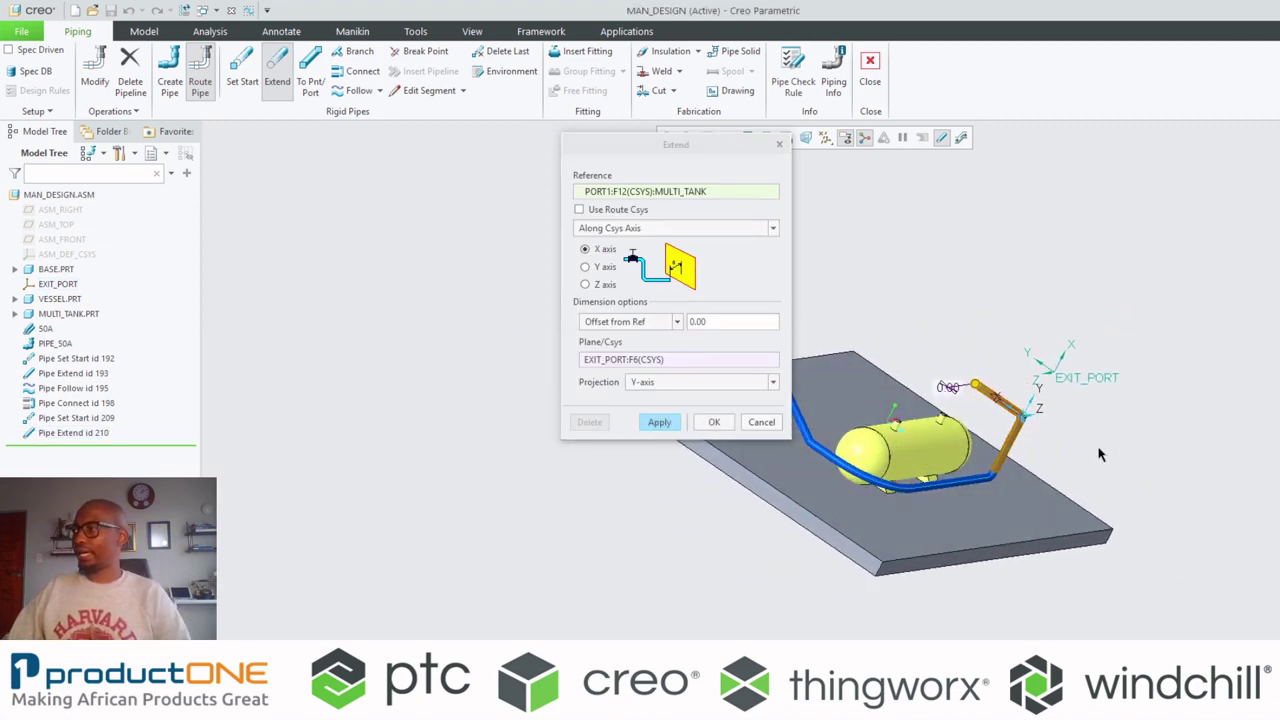
{"action": "left_click", "coordinate": [660, 422]}
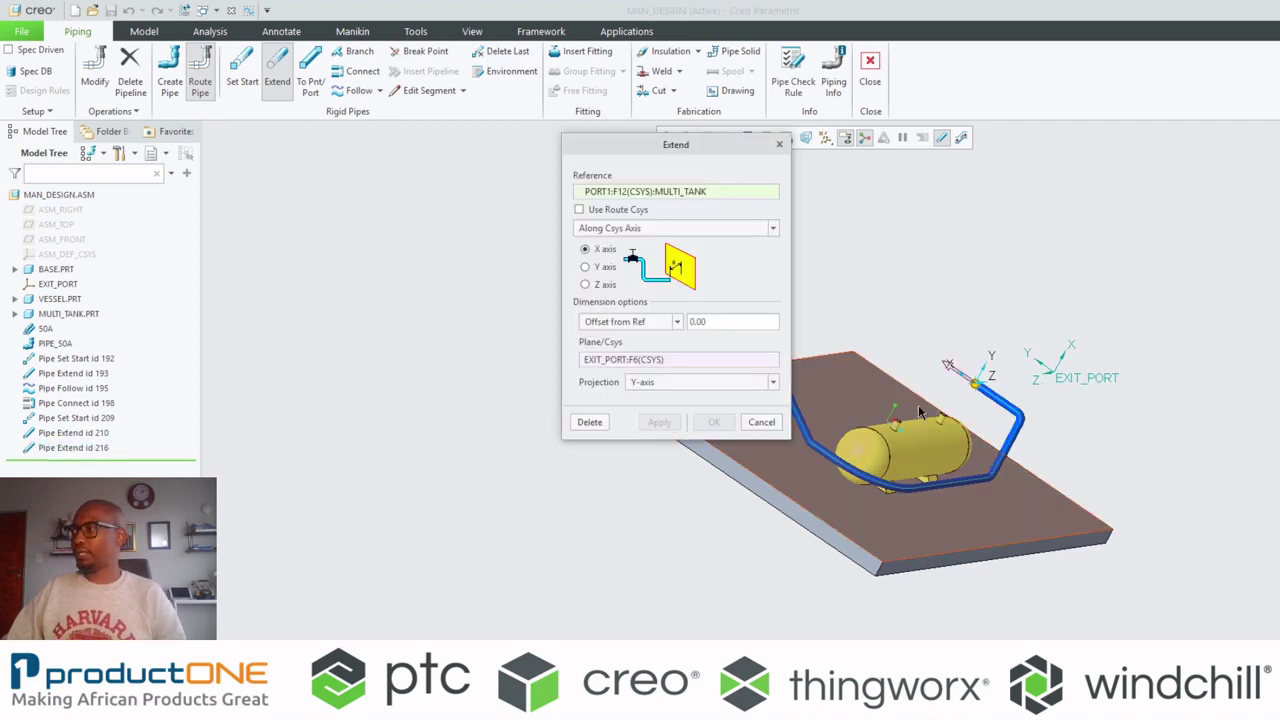
- Change the piping environment's corner type to Fitting, keeping the straight line shape and line stock 50A
{"action": "scroll", "coordinate": [1058, 528], "scroll_direction": "up", "scroll_amount": 5}
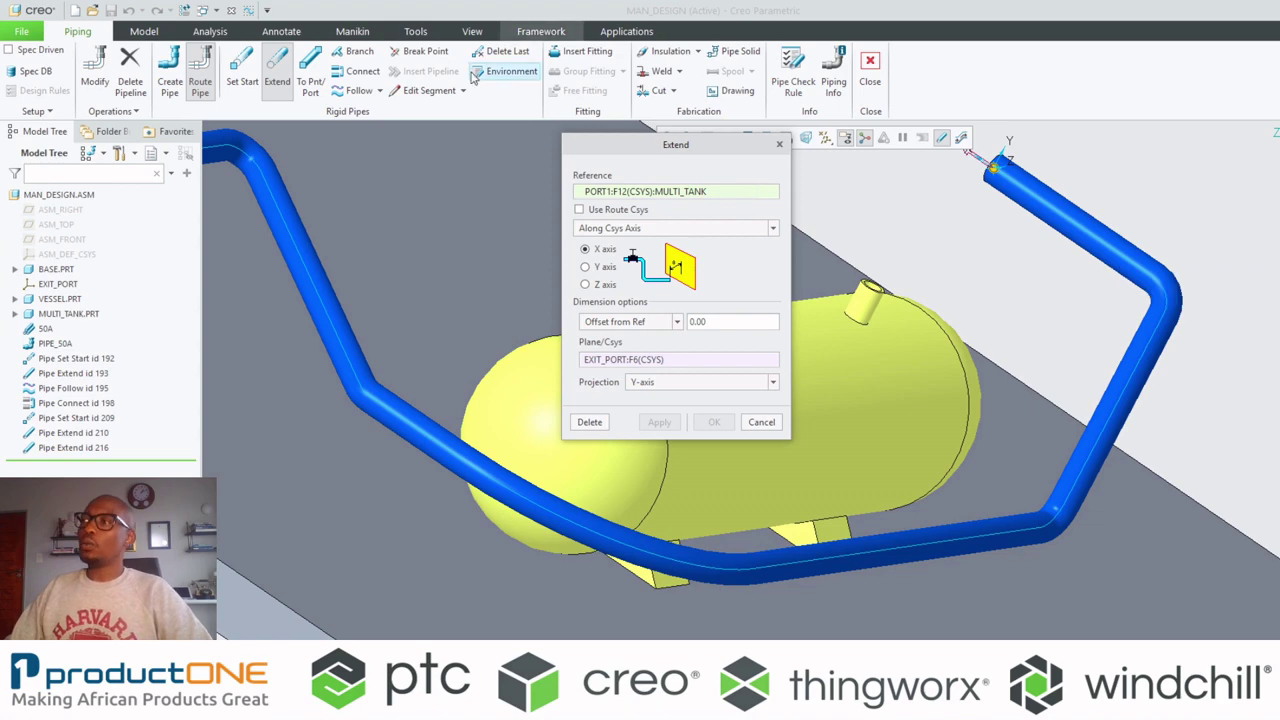
{"action": "left_click", "coordinate": [503, 74]}
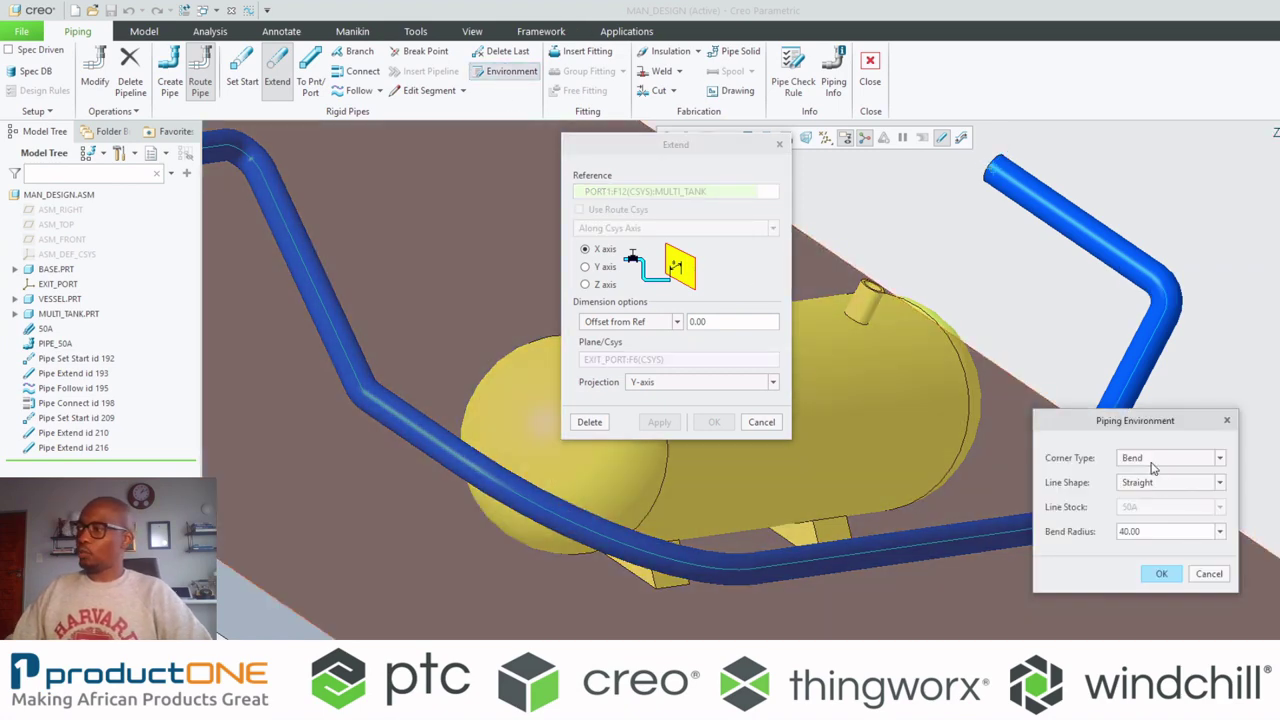
{"action": "left_click", "coordinate": [1150, 458]}
{"action": "left_click", "coordinate": [1150, 487]}
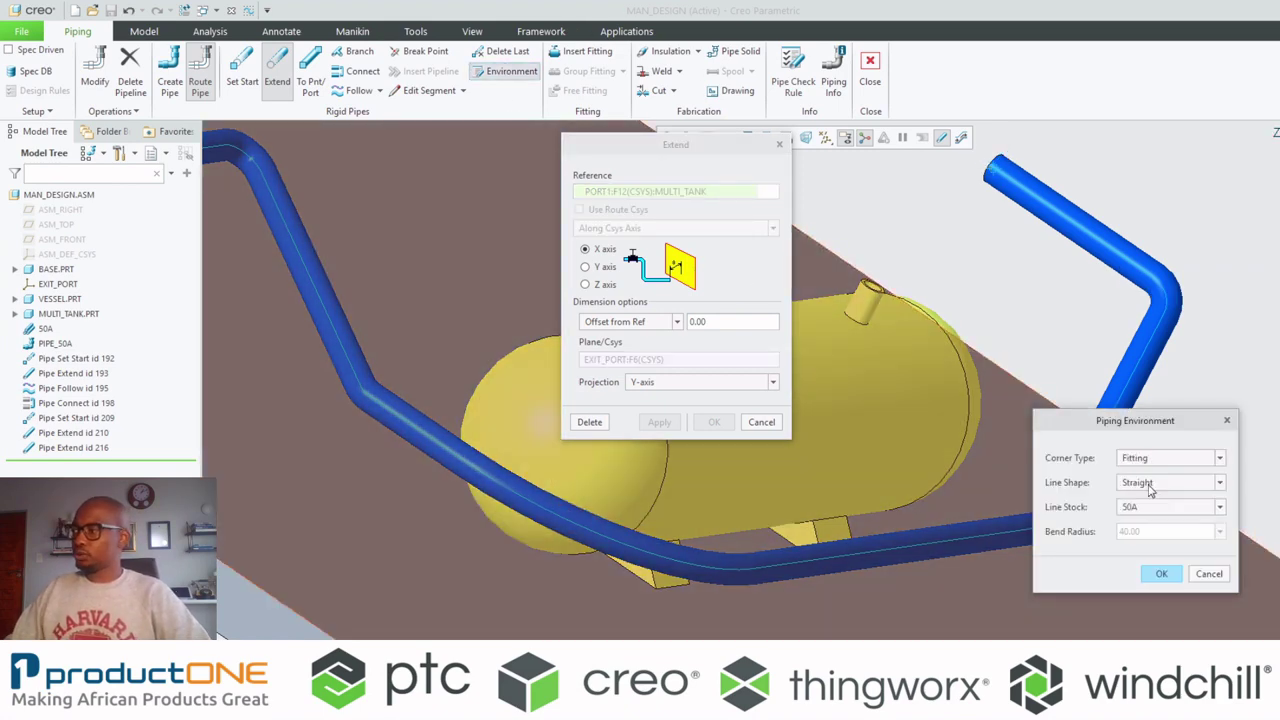
{"action": "left_click", "coordinate": [1162, 573]}
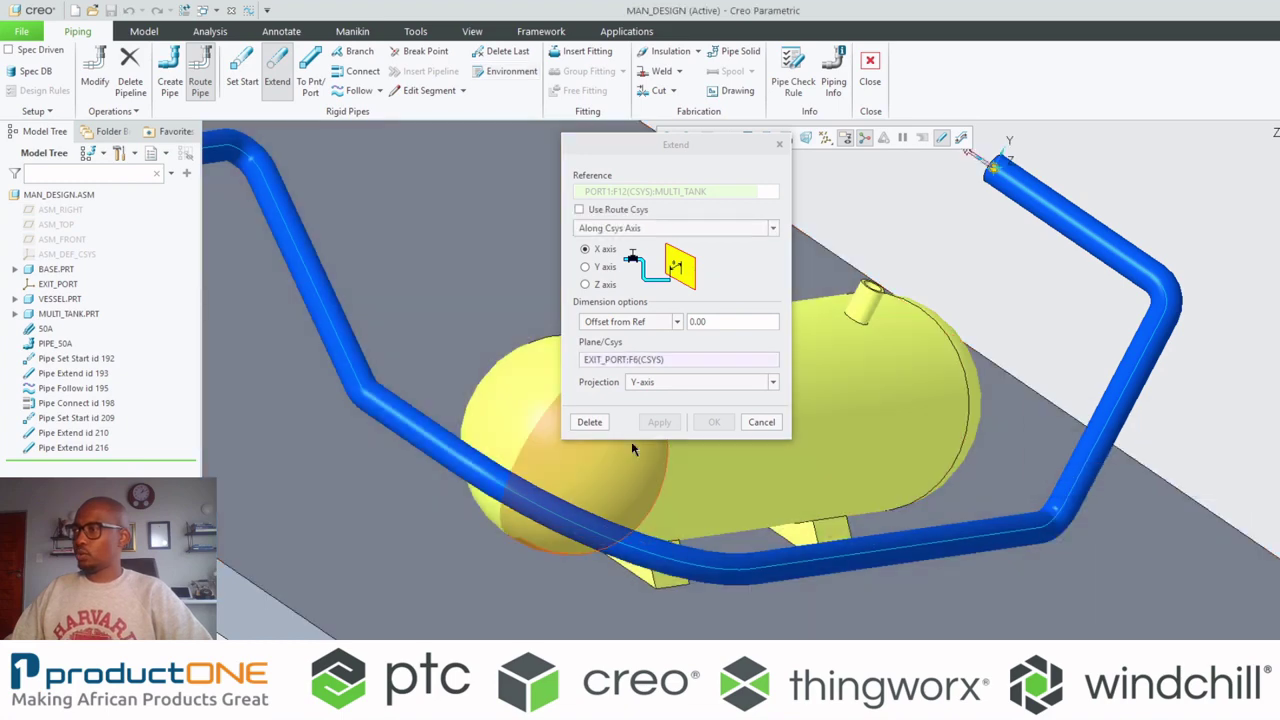
- Extend the pipe along the Z axis up to EXIT_PORT at zero offset, apply it and inspect the fitting corner
{"action": "scroll", "coordinate": [641, 477], "scroll_direction": "down", "scroll_amount": 5}
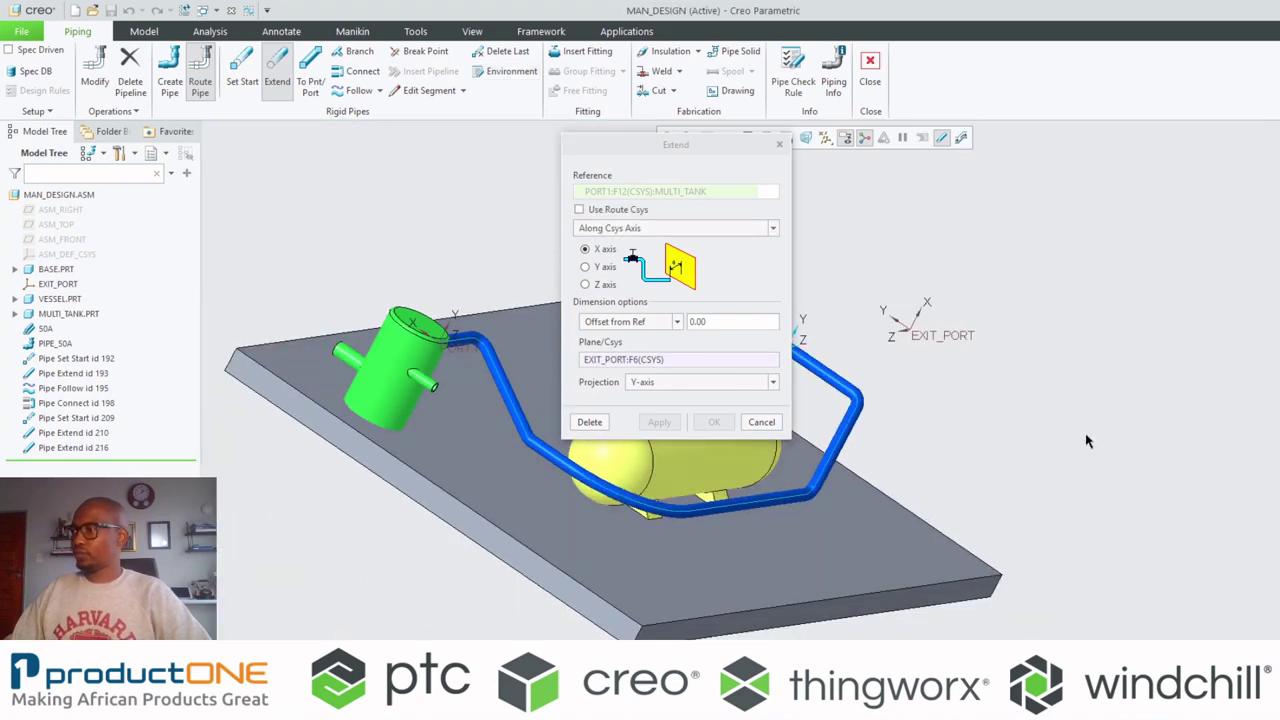
{"action": "scroll", "coordinate": [1088, 441], "scroll_direction": "down", "scroll_amount": 2}
{"action": "left_click", "coordinate": [600, 285]}
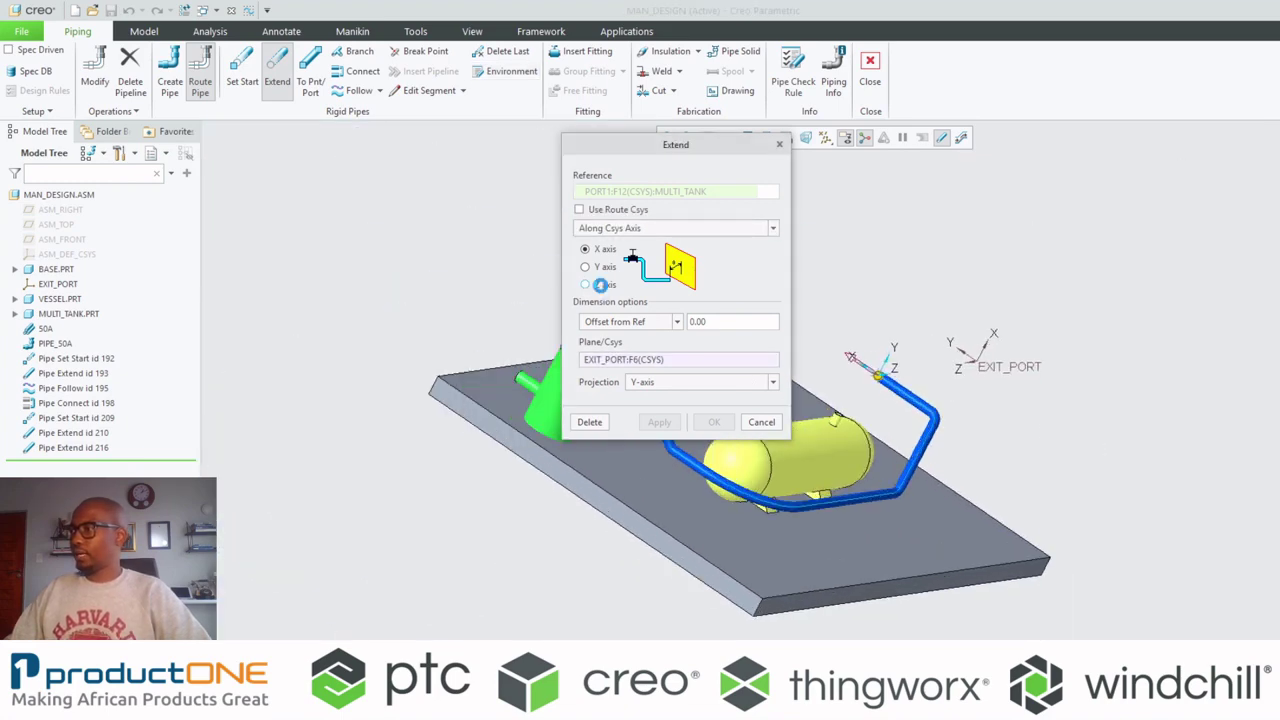
{"action": "scroll", "coordinate": [871, 388], "scroll_direction": "up", "scroll_amount": 3}
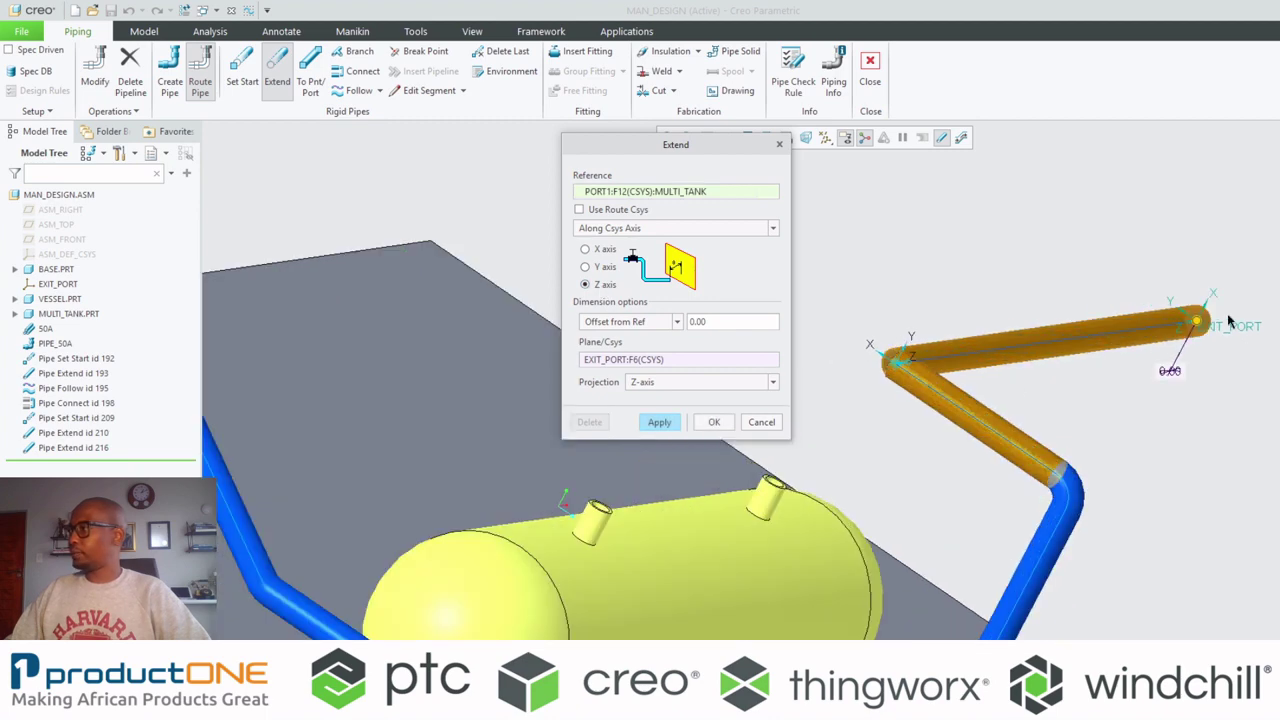
{"action": "left_click", "coordinate": [670, 424]}
{"action": "scroll", "coordinate": [946, 393], "scroll_direction": "up", "scroll_amount": 4}
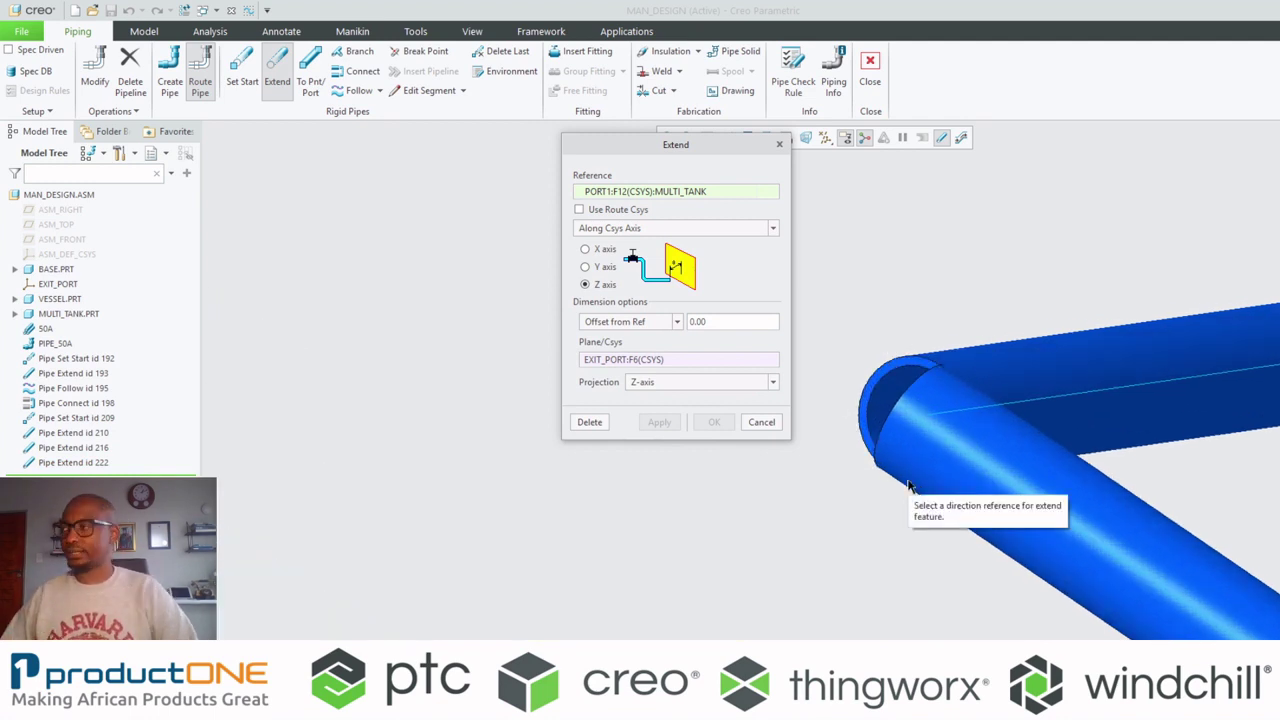
- Leave the Extend command and return the assembly to its default orientation to review the routed pipeline
{"action": "scroll", "coordinate": [908, 468], "scroll_direction": "down", "scroll_amount": 3}
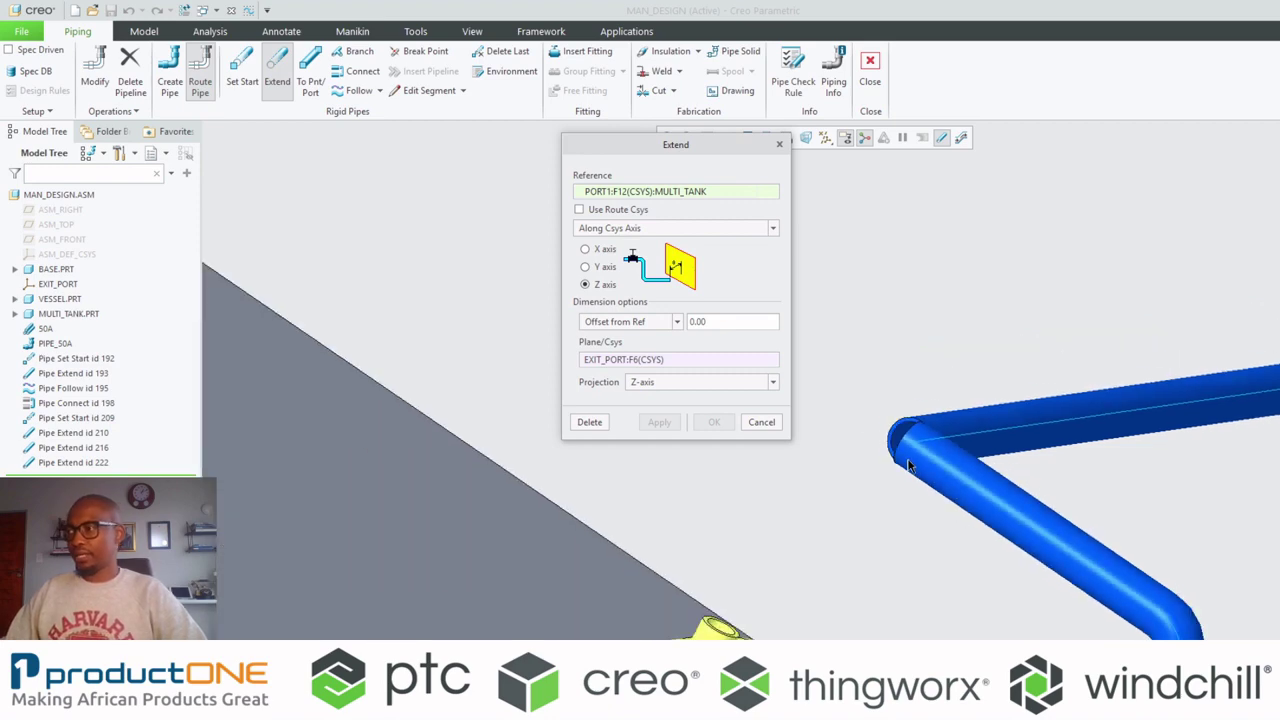
{"action": "left_click", "coordinate": [761, 422]}
{"action": "key", "text": "ctrl+d"}
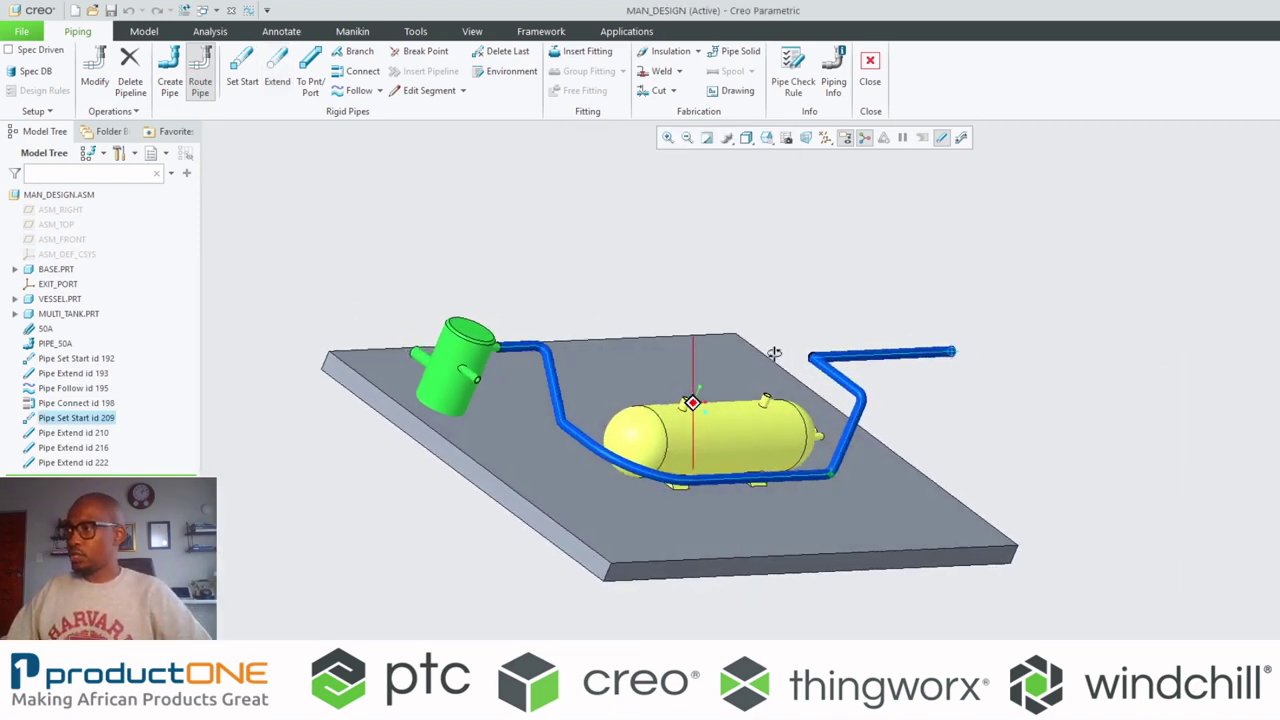
{"action": "scroll", "coordinate": [856, 459], "scroll_direction": "up", "scroll_amount": 3}
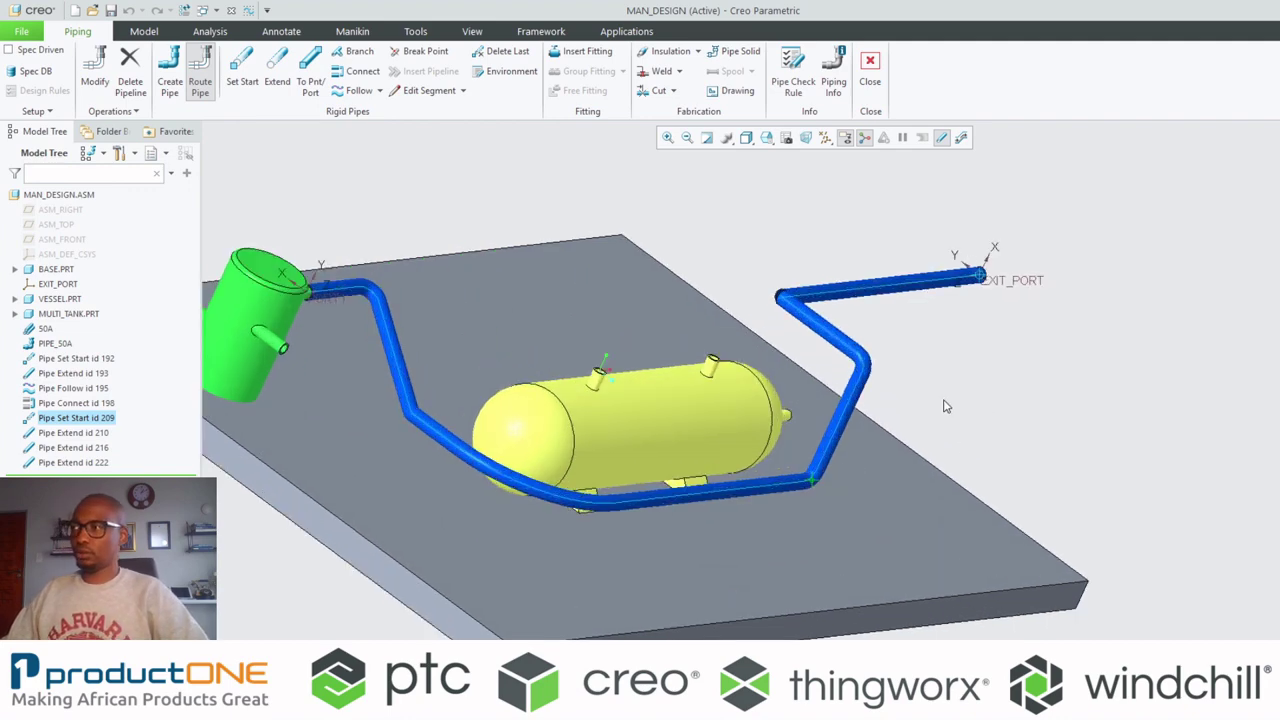
{"action": "middle_click_drag", "start_coordinate": [946, 406], "coordinate": [978, 443], "text": "shift"}
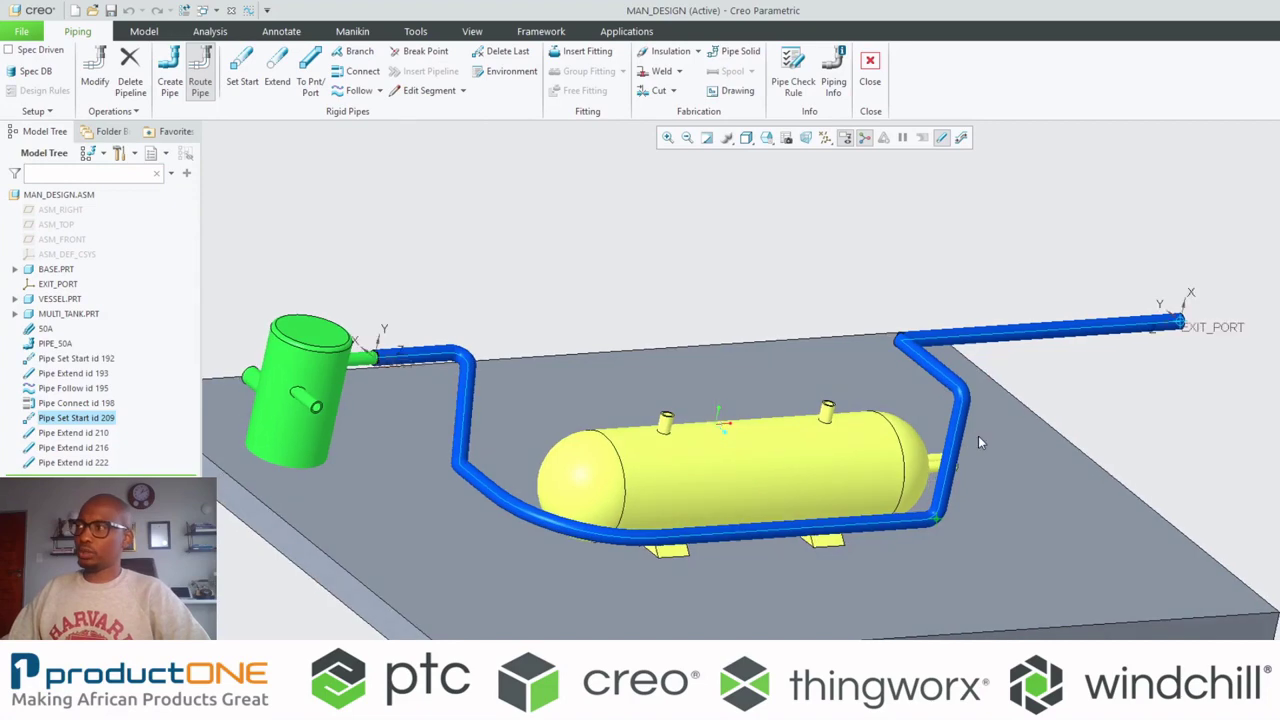
- Insert gate_check_valve.asm as a straight-break fitting on the straight pipe run along the front of the yellow vessel
{"action": "left_click", "coordinate": [587, 51]}
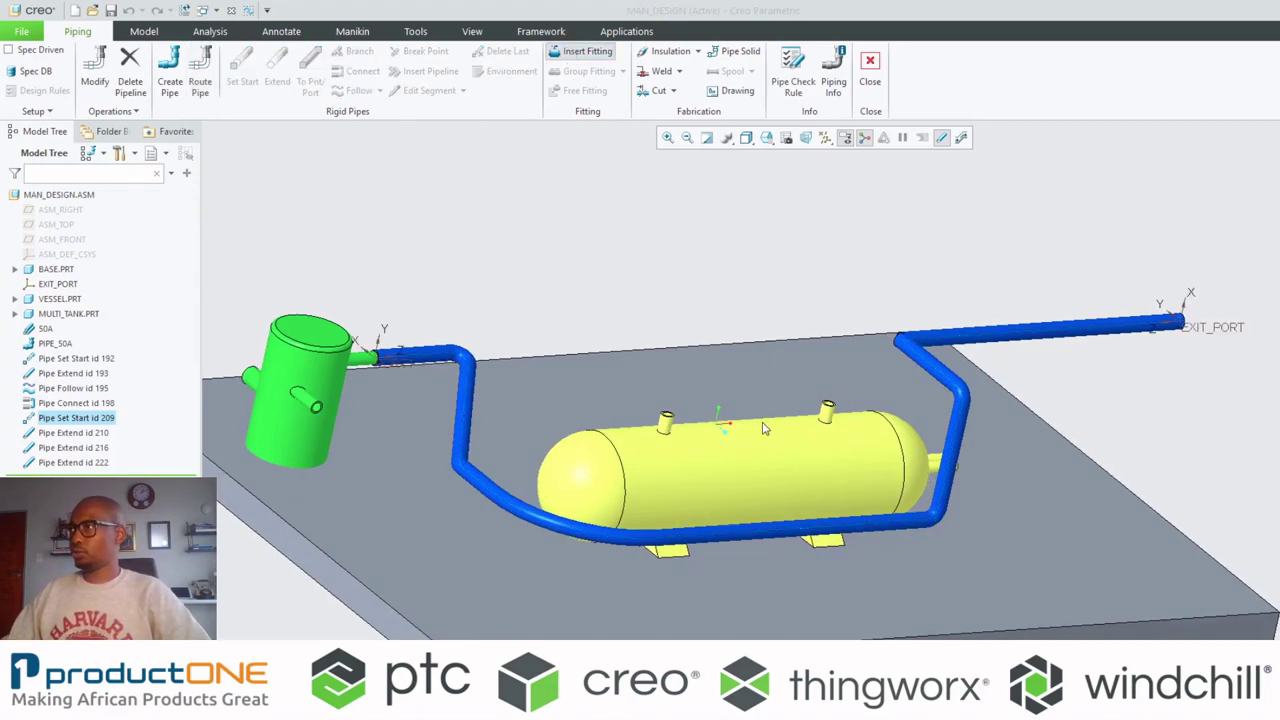
{"action": "middle_click_drag", "start_coordinate": [757, 427], "coordinate": [703, 516]}
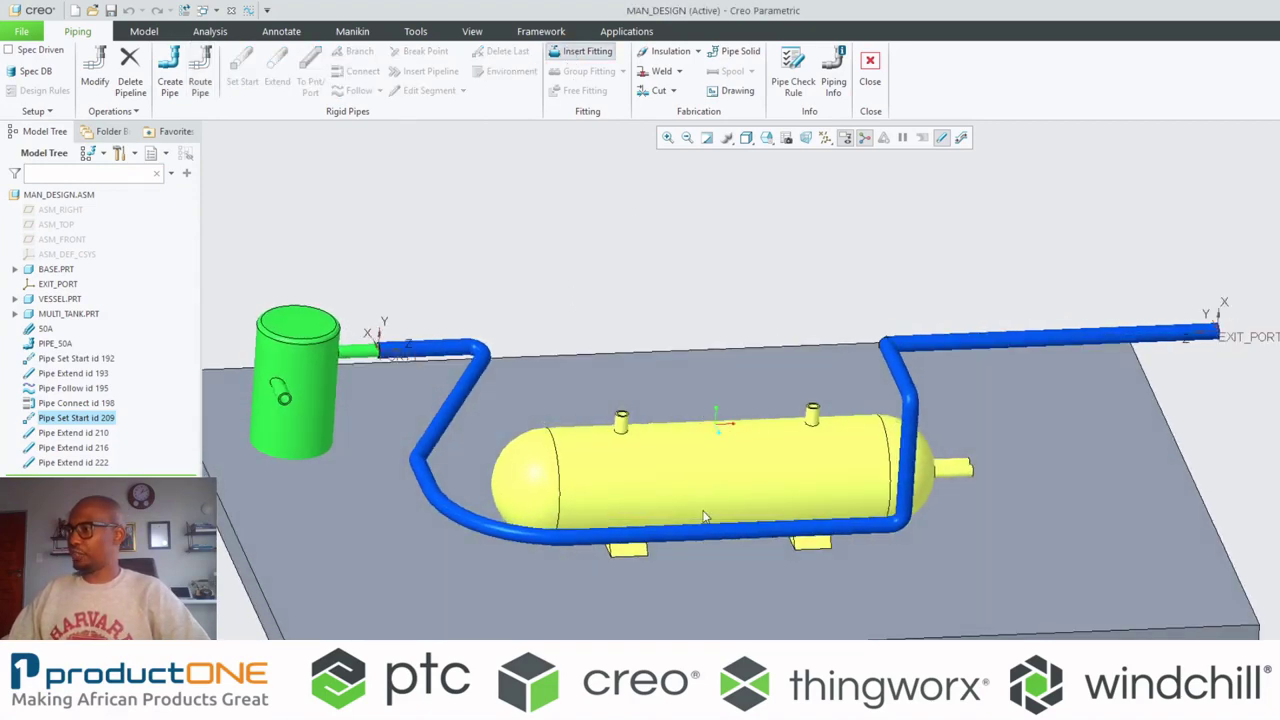
{"action": "left_click", "coordinate": [652, 540]}
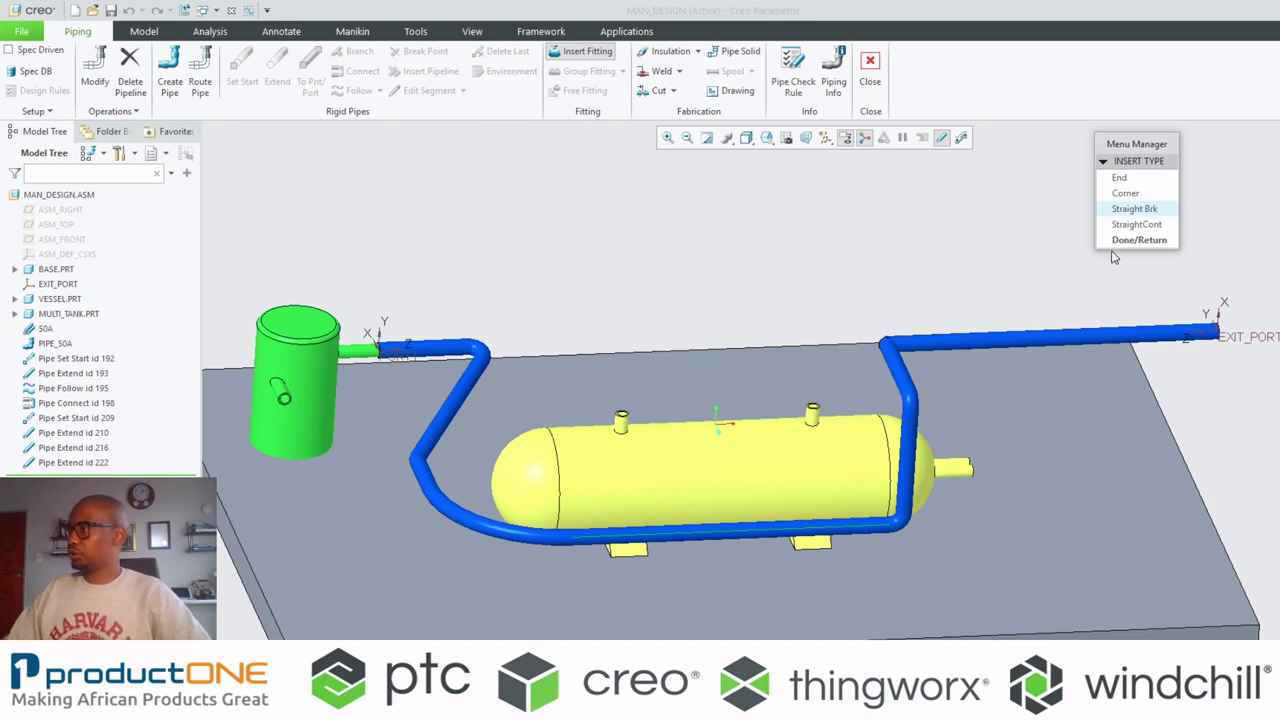
{"action": "left_click", "coordinate": [667, 302]}
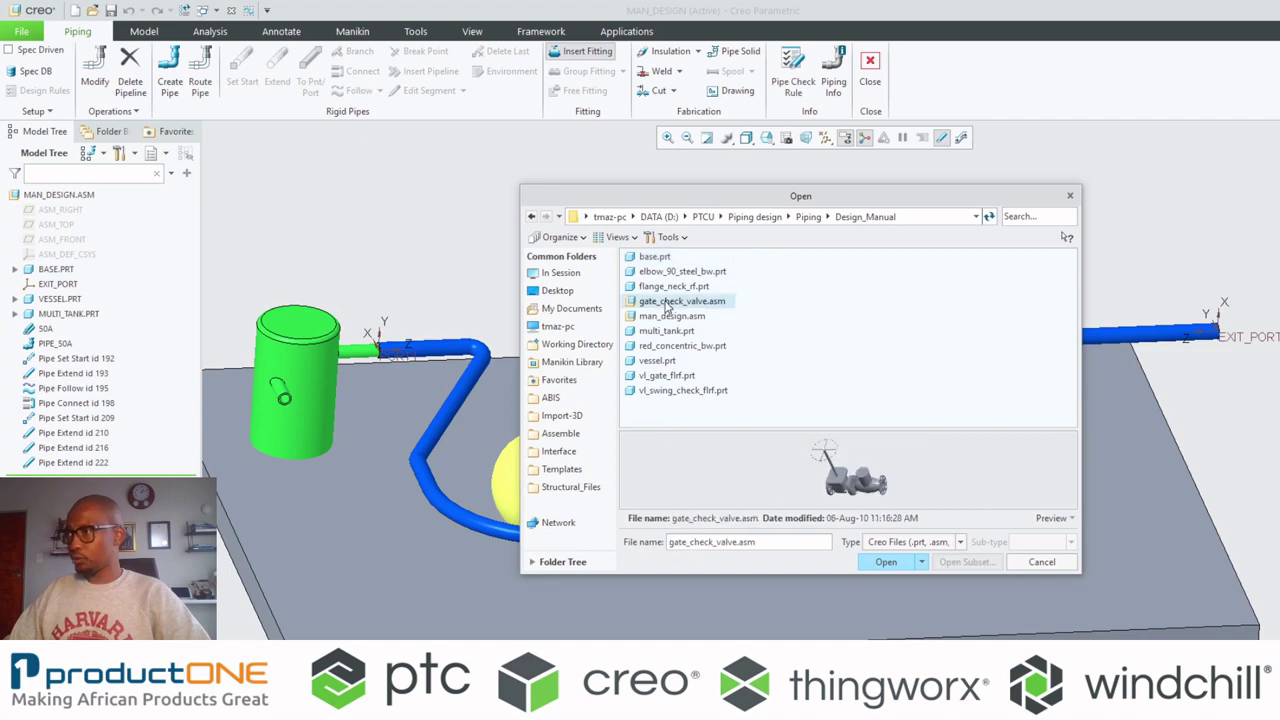
{"action": "key", "text": "Return"}
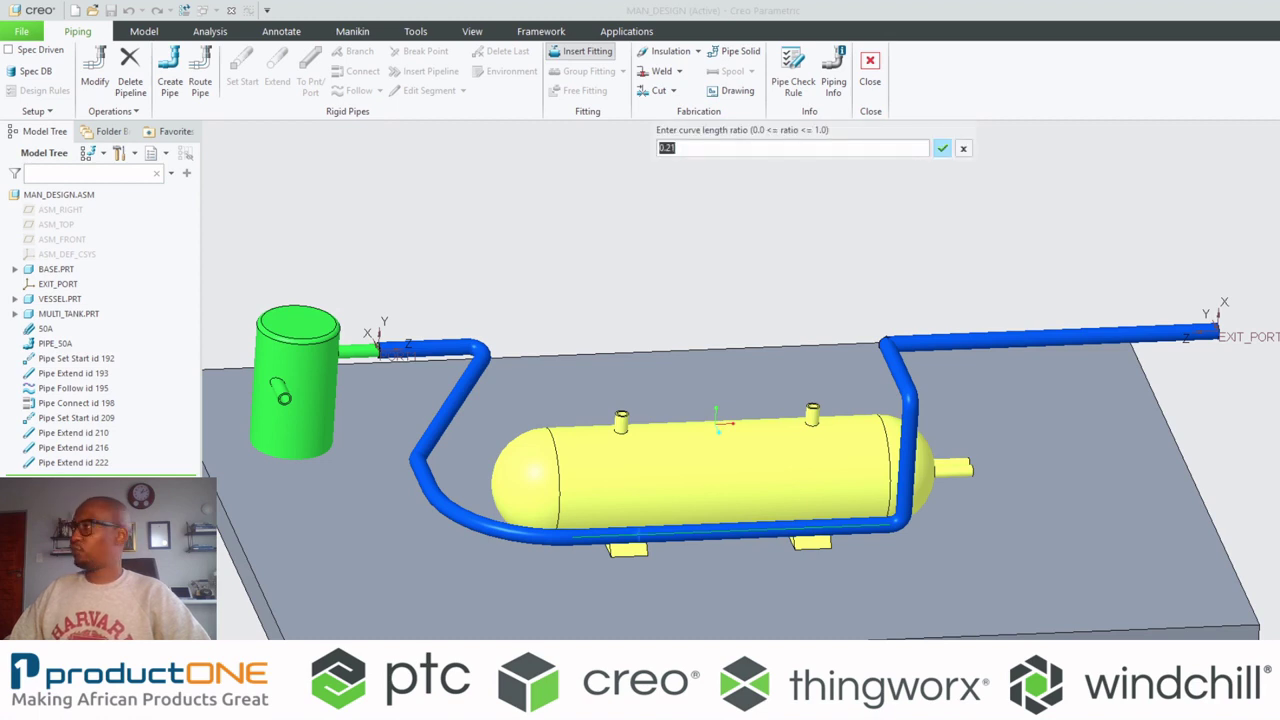
- Position the valve at a curve length ratio of .25, align it by its gate-valve end port and accept the placement
{"action": "key", "text": "BackSpace"}
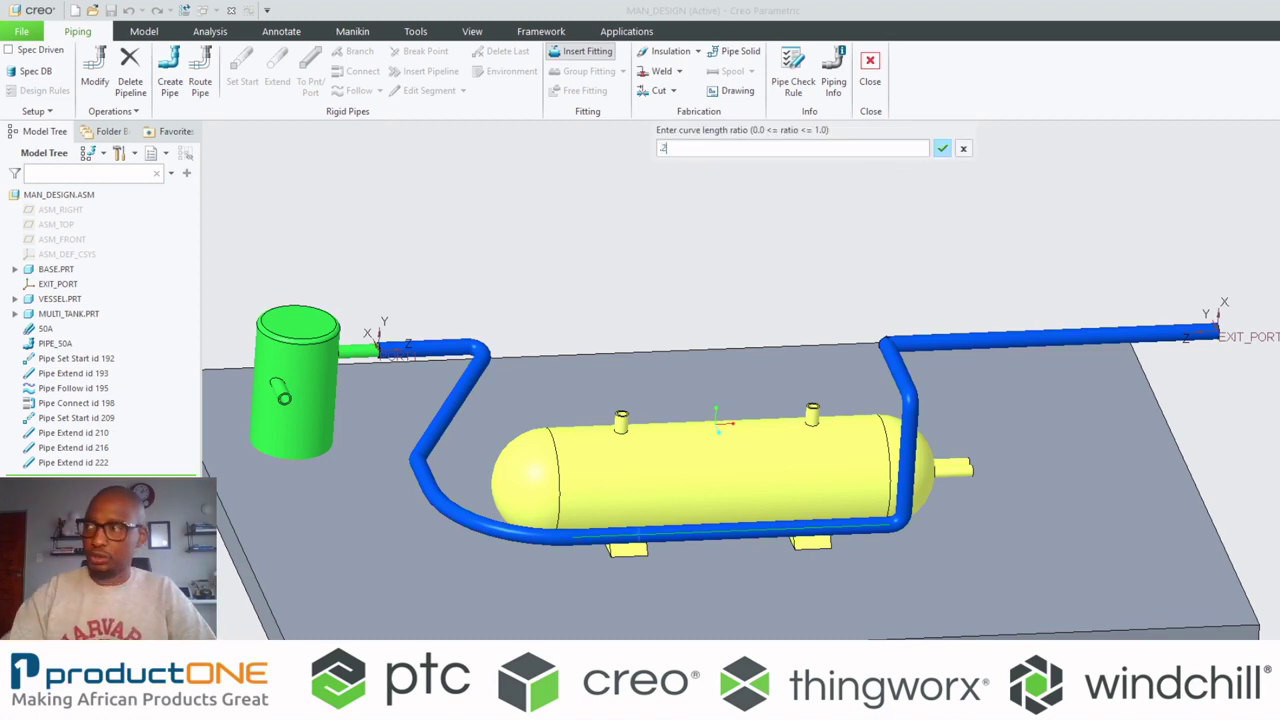
{"action": "type", "text": ".25"}
{"action": "key", "text": "Return"}
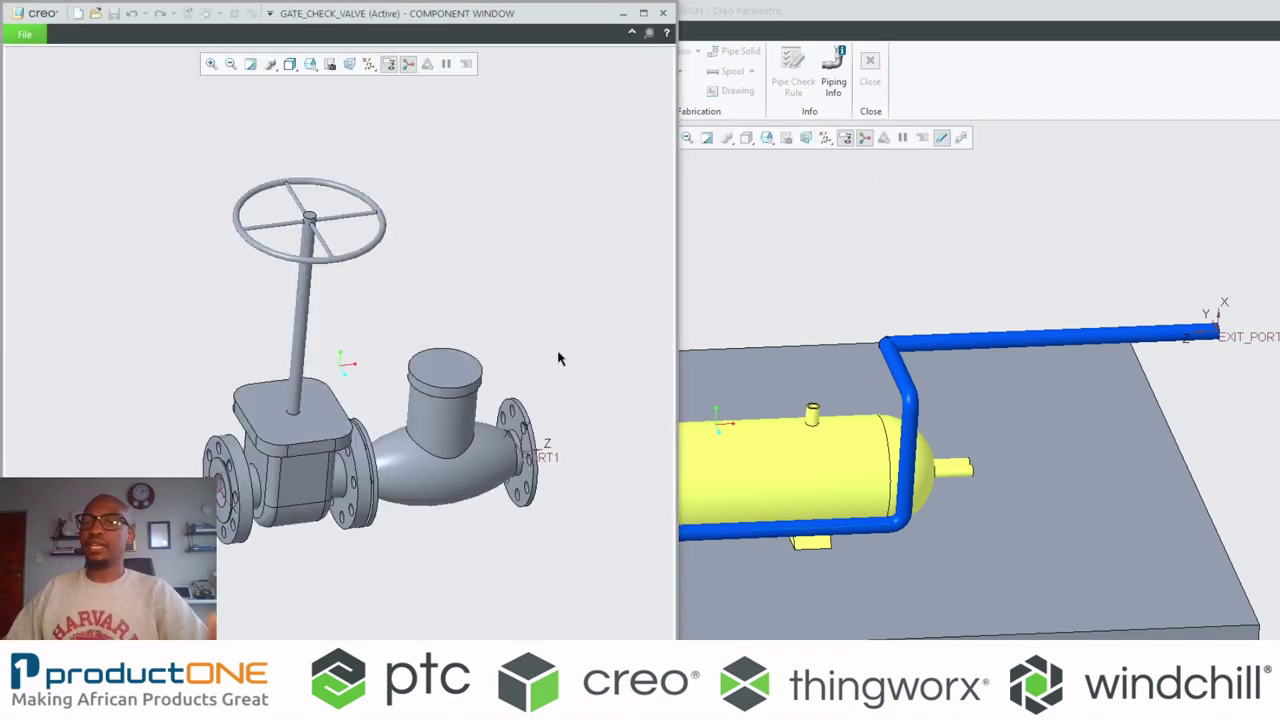
{"action": "left_click", "coordinate": [221, 494]}
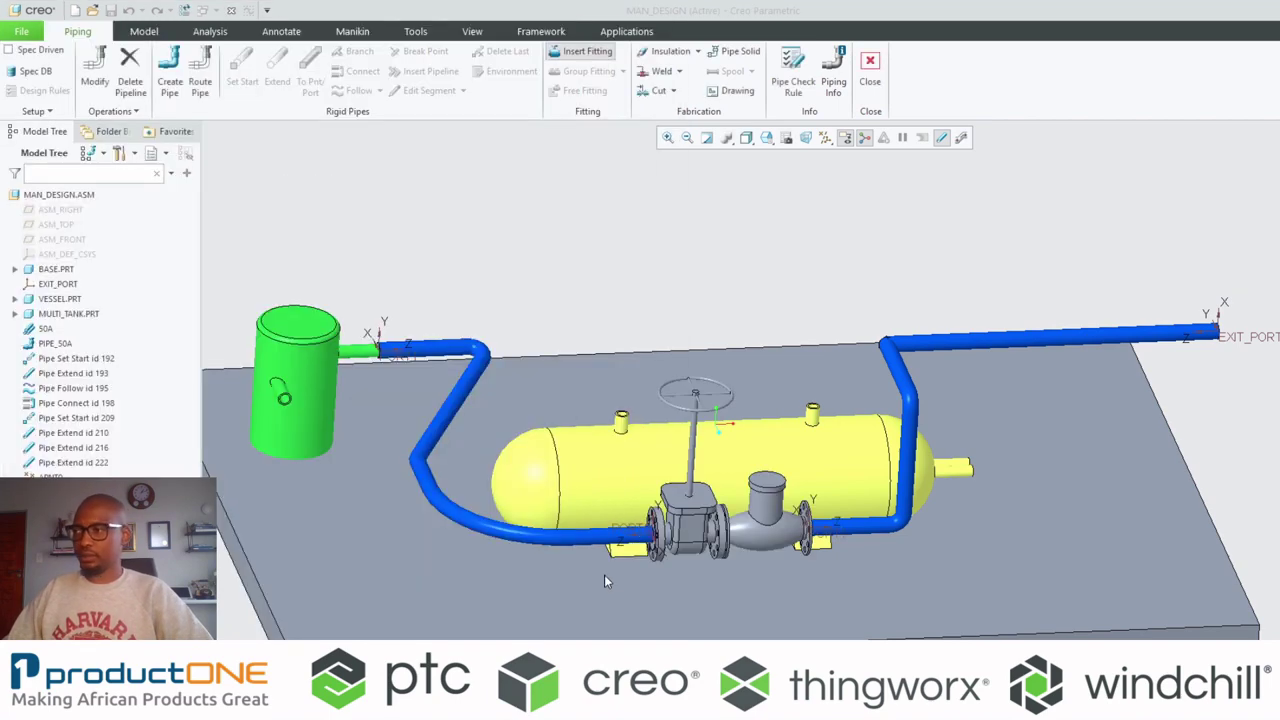
{"action": "scroll", "coordinate": [618, 540], "scroll_direction": "down", "scroll_amount": 3}
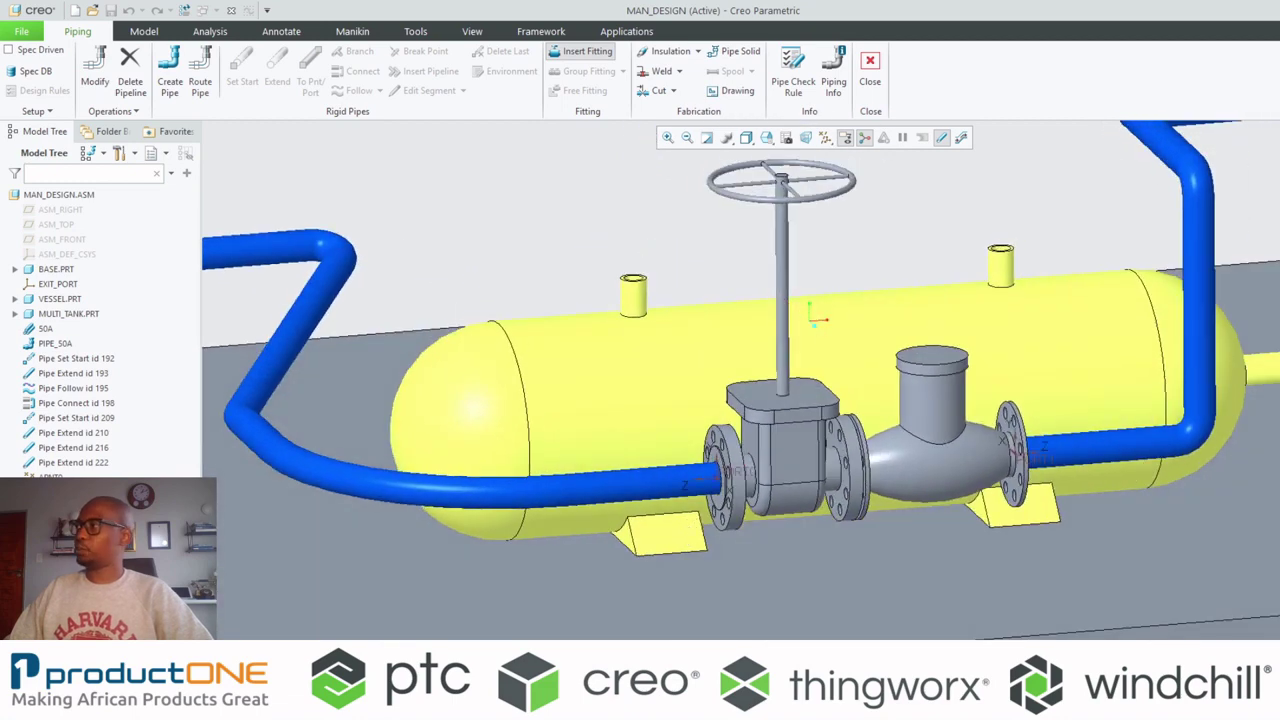
{"action": "left_click_drag", "start_coordinate": [1066, 177], "coordinate": [1190, 207]}
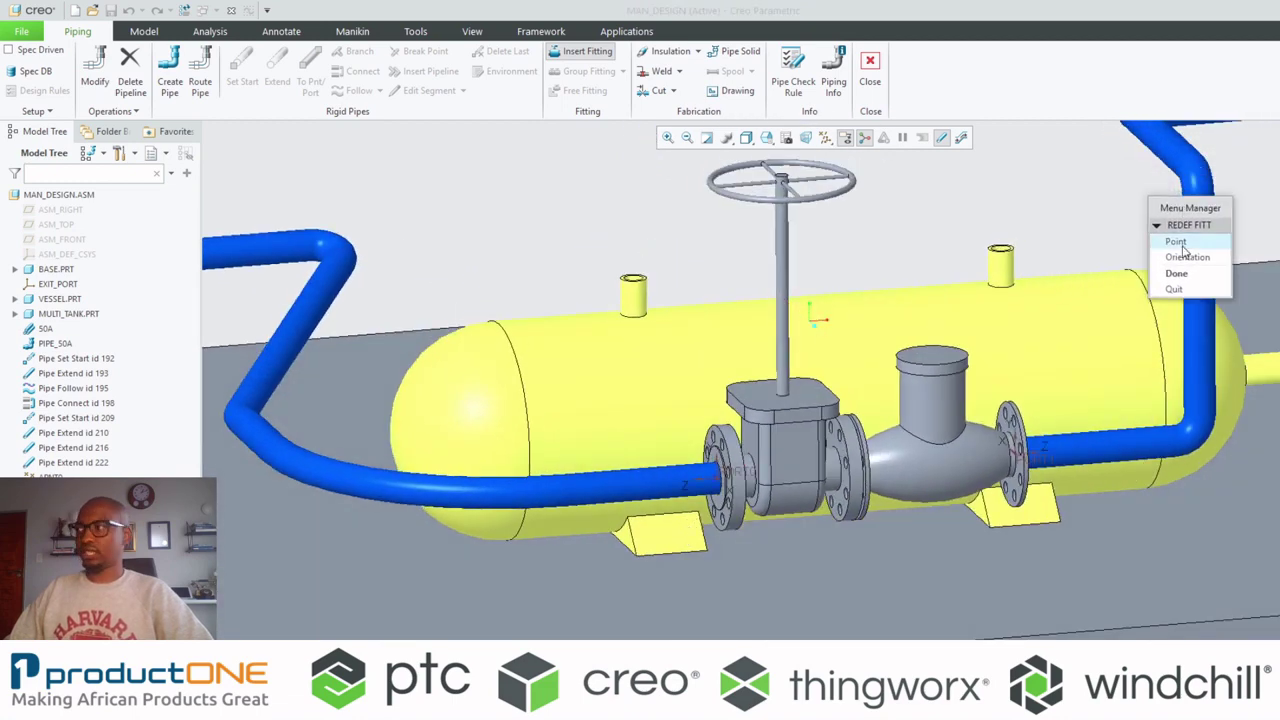
{"action": "left_click", "coordinate": [1176, 273]}
- Start inserting a corner fitting with elbow_90_steel_bw.prt
{"action": "scroll", "coordinate": [781, 505], "scroll_direction": "up", "scroll_amount": 4}
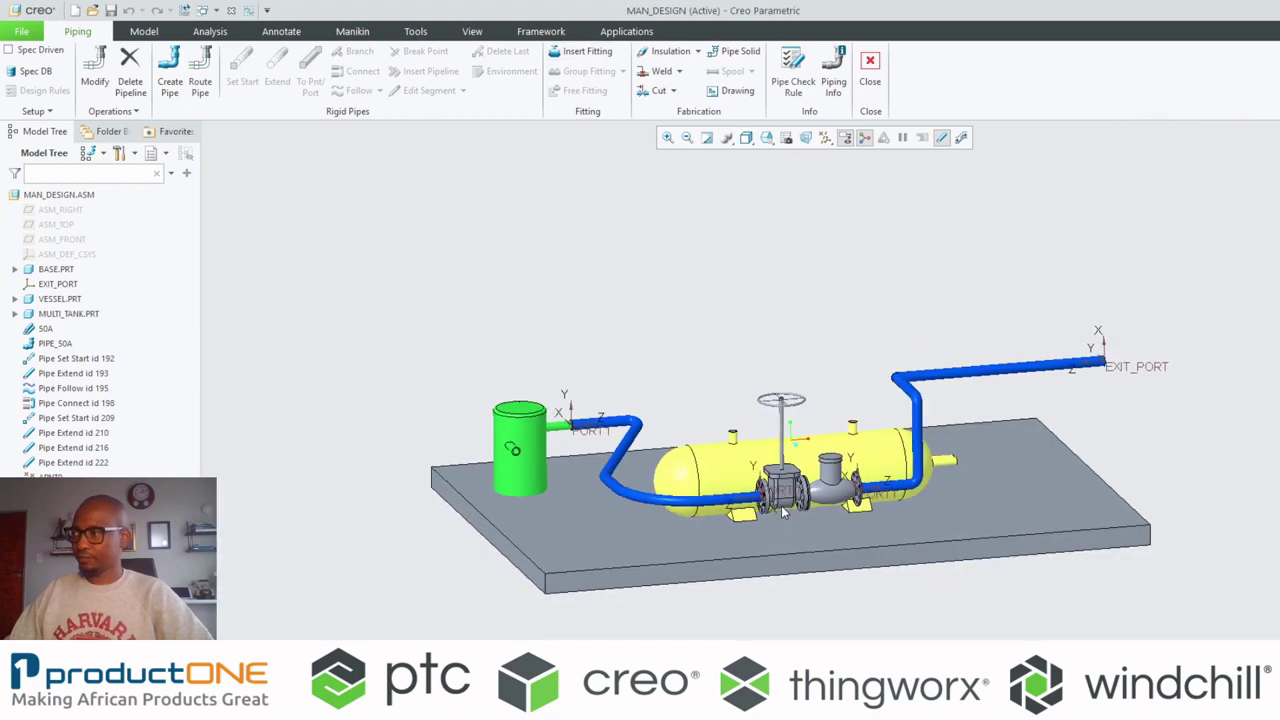
{"action": "middle_click_drag", "start_coordinate": [781, 505], "coordinate": [650, 440]}
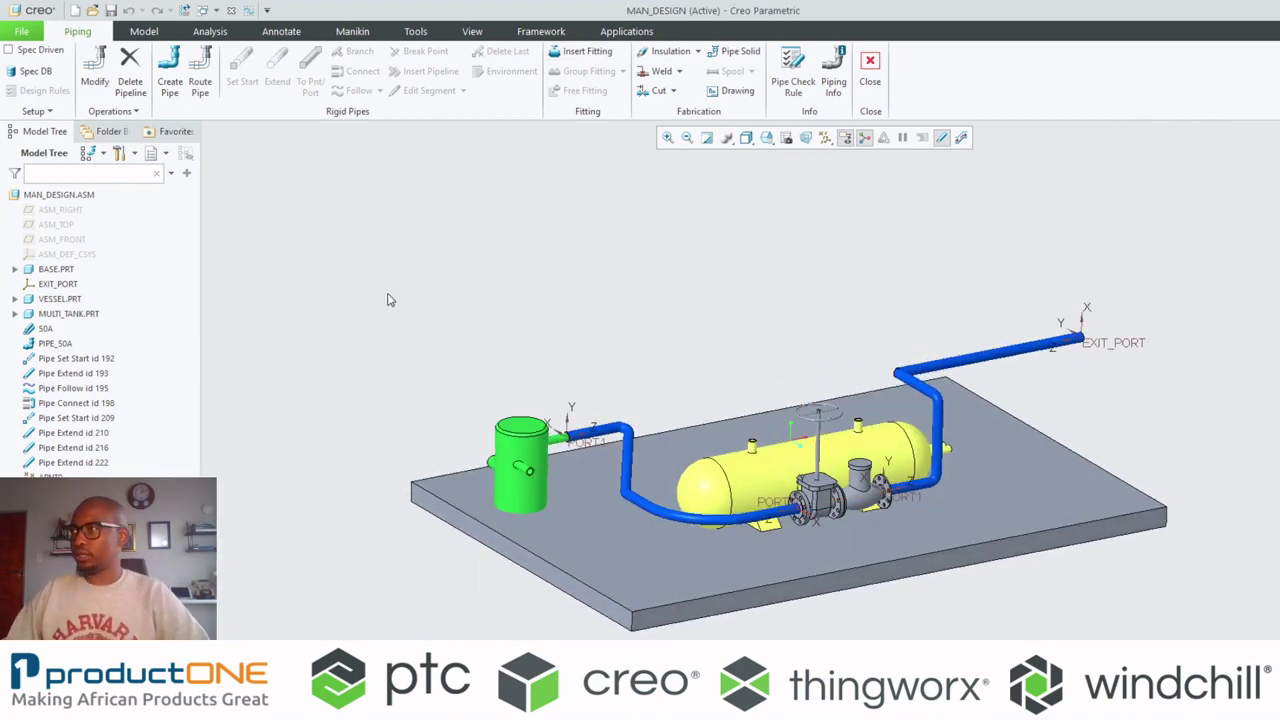
{"action": "middle_click_drag", "start_coordinate": [651, 371], "coordinate": [660, 386]}
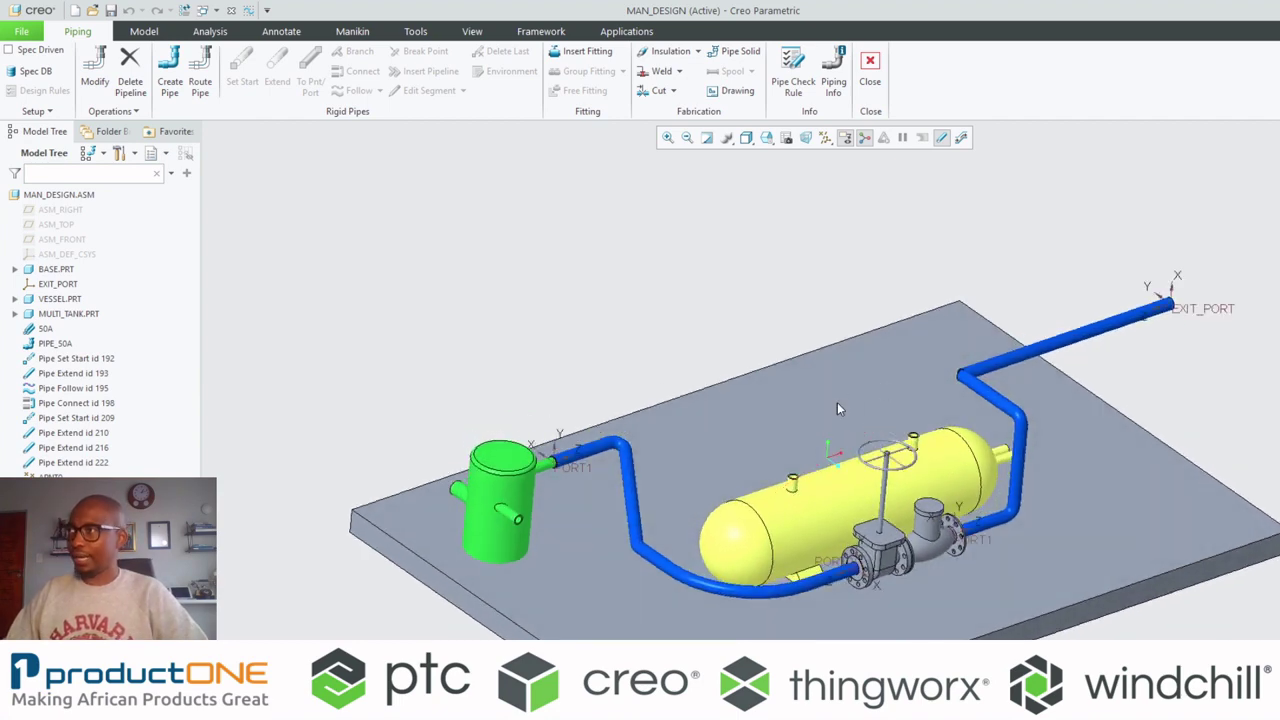
{"action": "scroll", "coordinate": [965, 375], "scroll_direction": "up", "scroll_amount": 5}
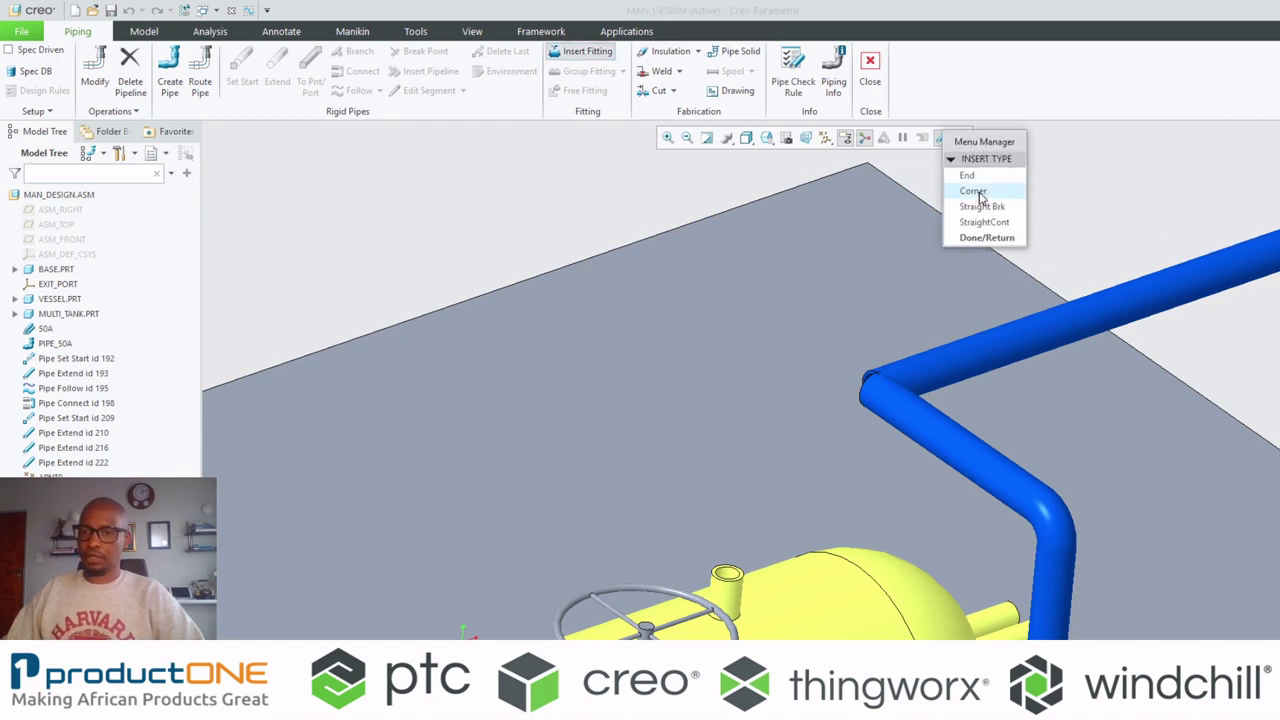
{"action": "left_click", "coordinate": [975, 191]}
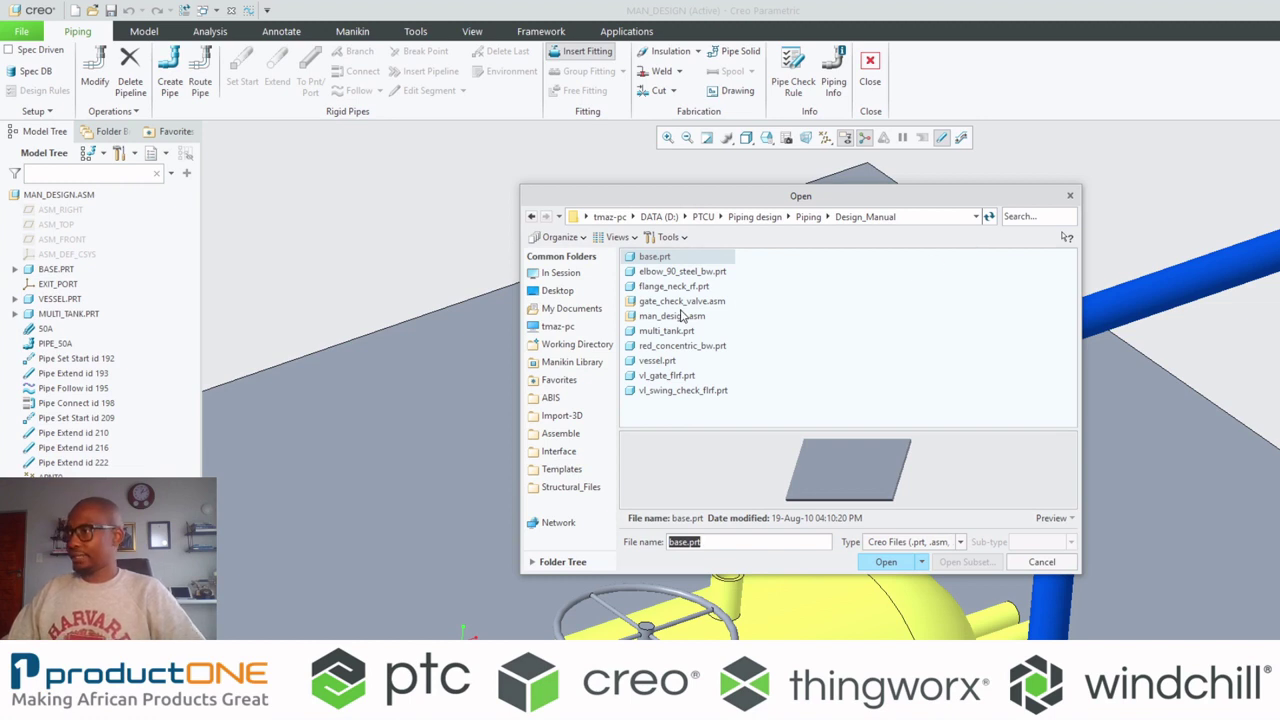
{"action": "left_click", "coordinate": [681, 273]}
{"action": "double_click", "coordinate": [681, 272]}
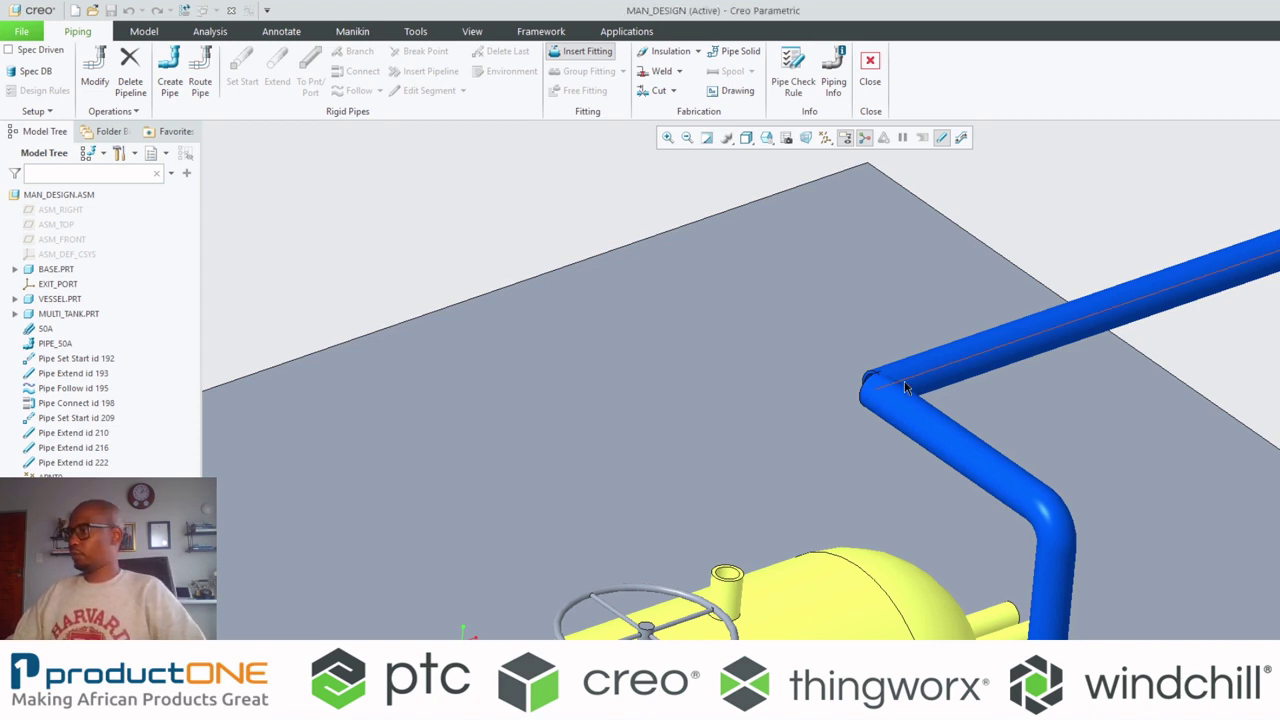
- Place the 90-degree elbow at the open corner where the pipe turns towards EXIT_PORT and accept its orientation
{"action": "scroll", "coordinate": [870, 385], "scroll_direction": "down", "scroll_amount": 3}
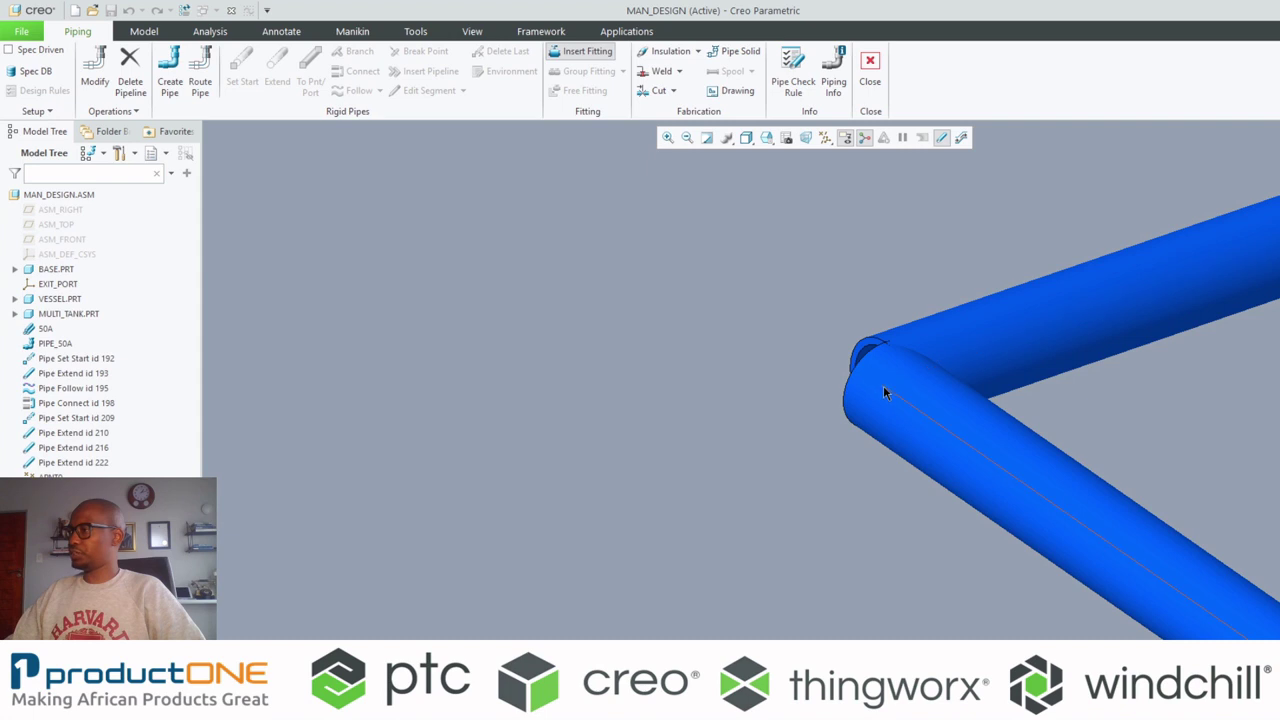
{"action": "left_click", "coordinate": [882, 387]}
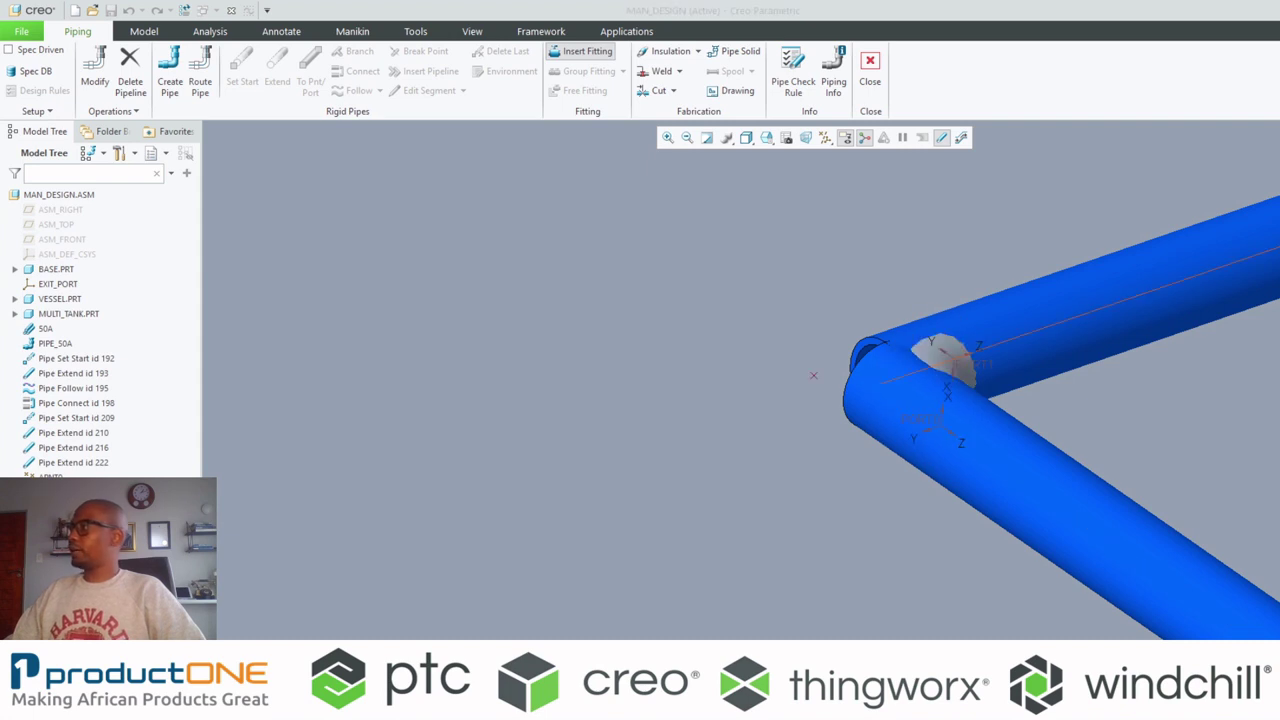
{"action": "left_click", "coordinate": [1079, 213]}
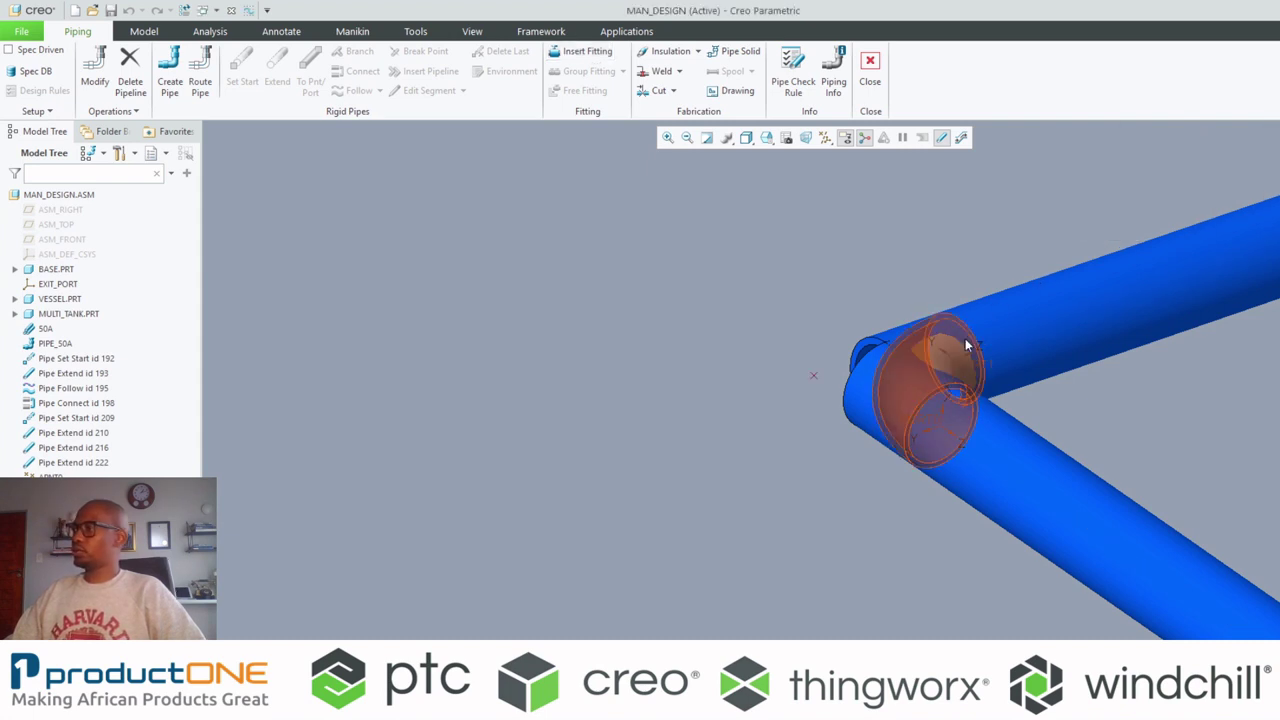
{"action": "scroll", "coordinate": [1022, 390], "scroll_direction": "down", "scroll_amount": 2}
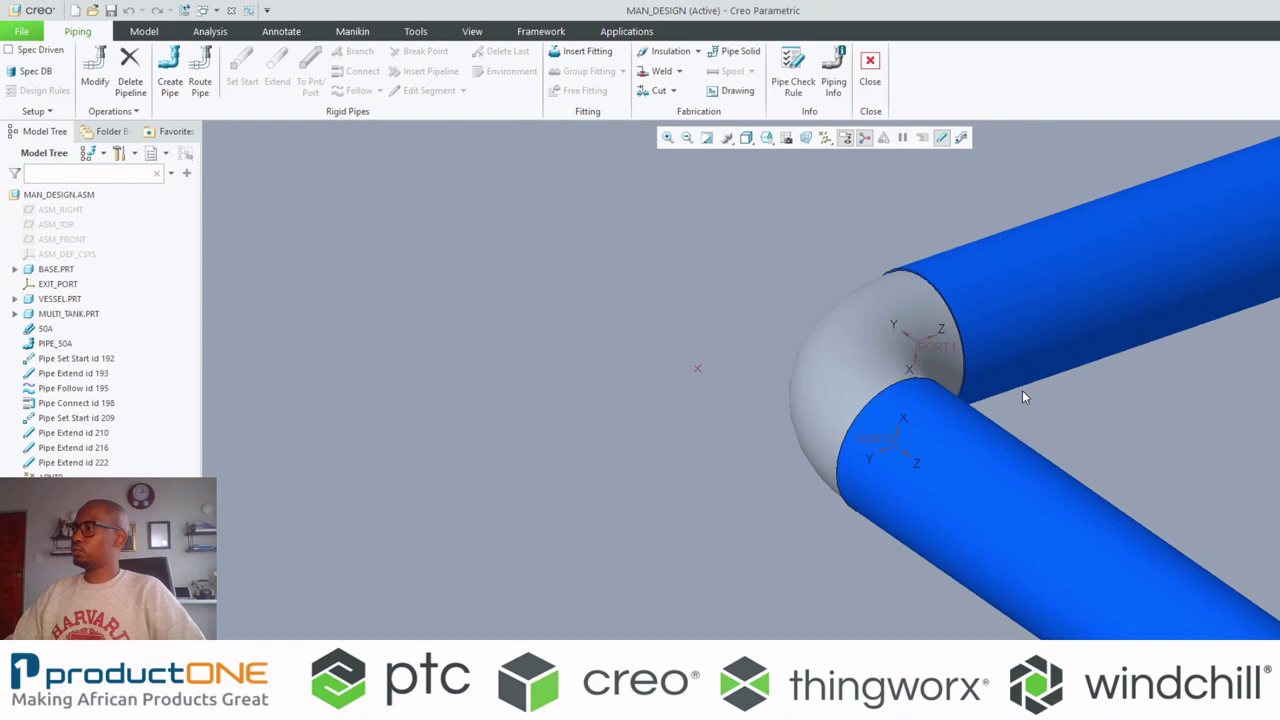
{"action": "left_click", "coordinate": [881, 340]}
{"action": "scroll", "coordinate": [809, 332], "scroll_direction": "up", "scroll_amount": 4}
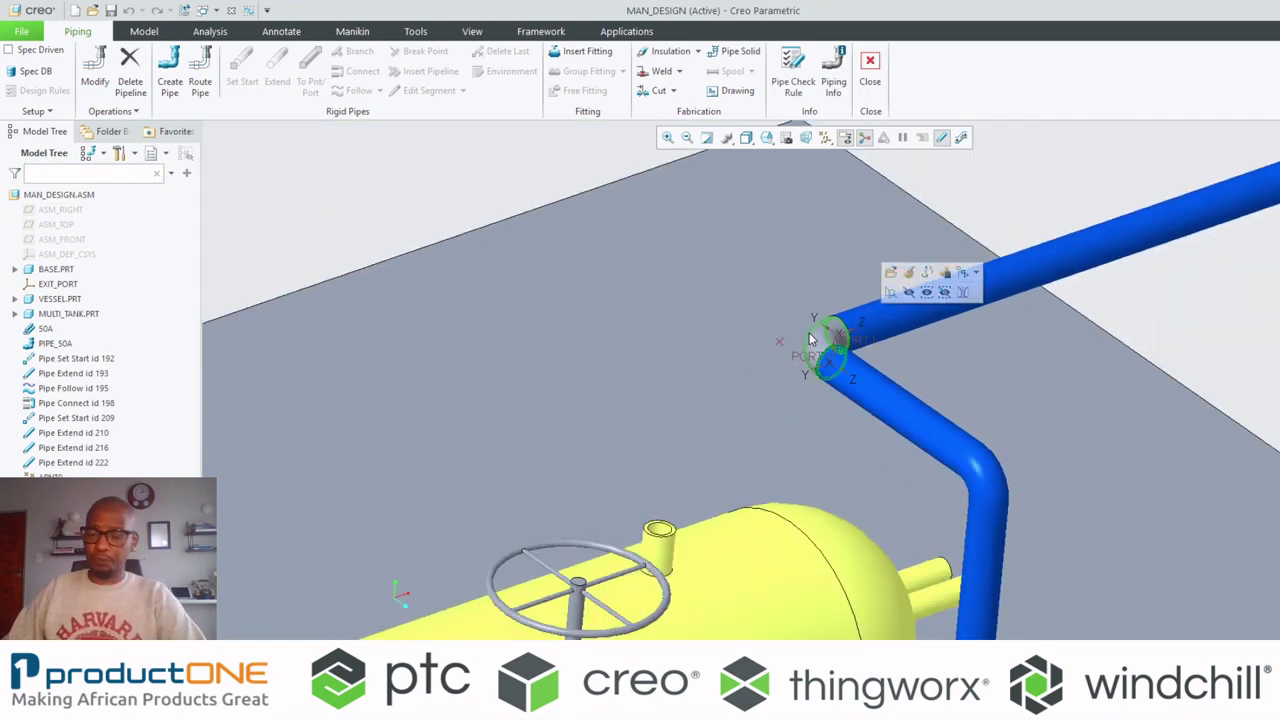
{"action": "scroll", "coordinate": [812, 340], "scroll_direction": "up", "scroll_amount": 5}
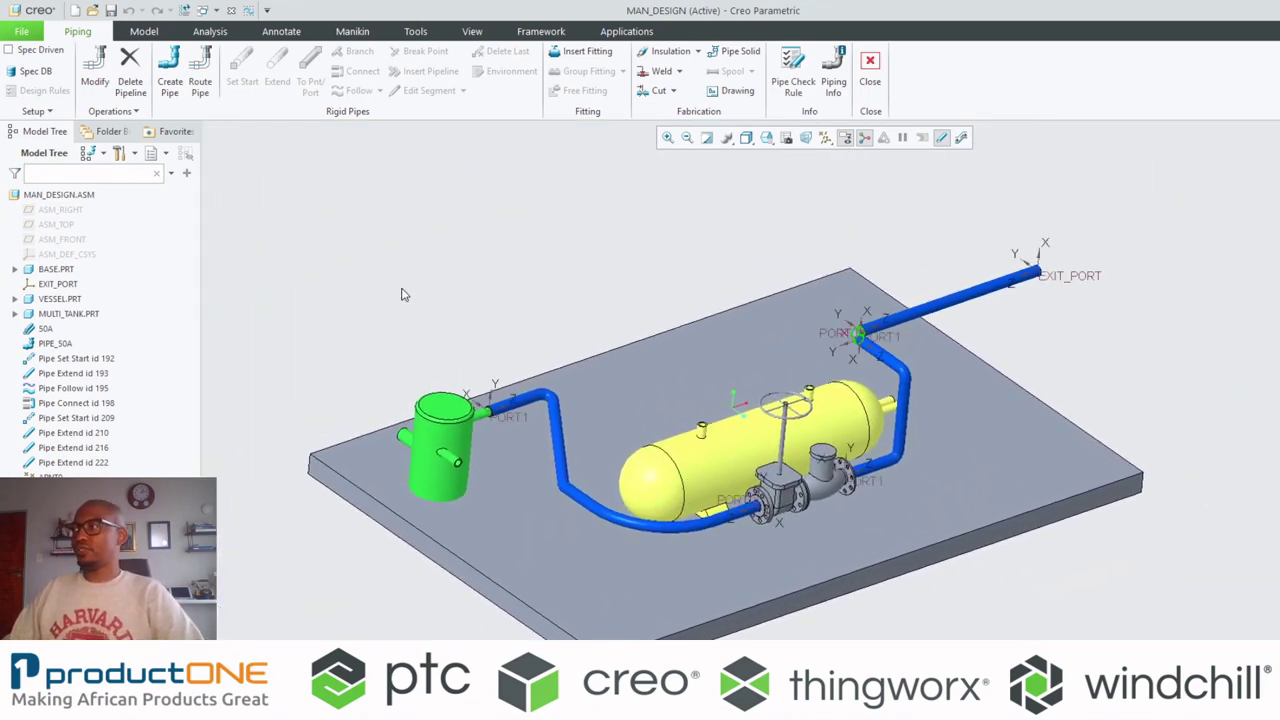
- Make solids for all segments of pipeline PIPE_50A, turn off the blue pipeline display and inspect the solid pipes
{"action": "left_click", "coordinate": [942, 138]}
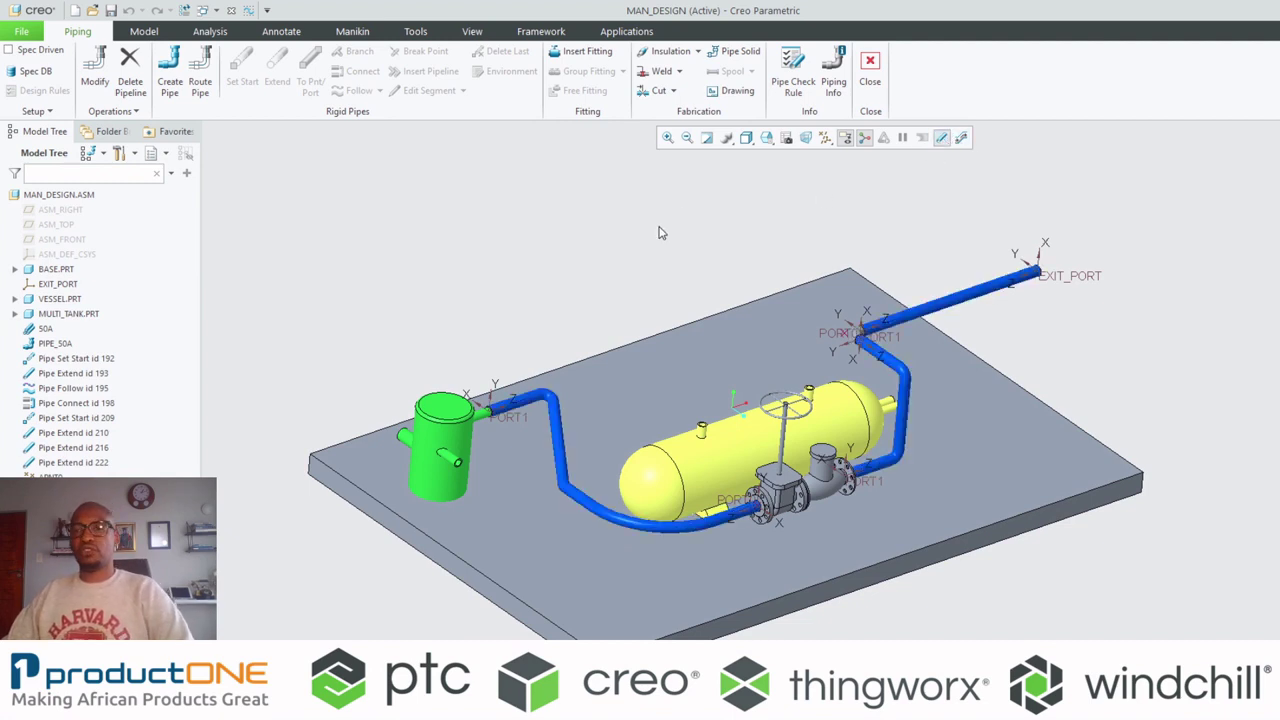
{"action": "left_click", "coordinate": [727, 55]}
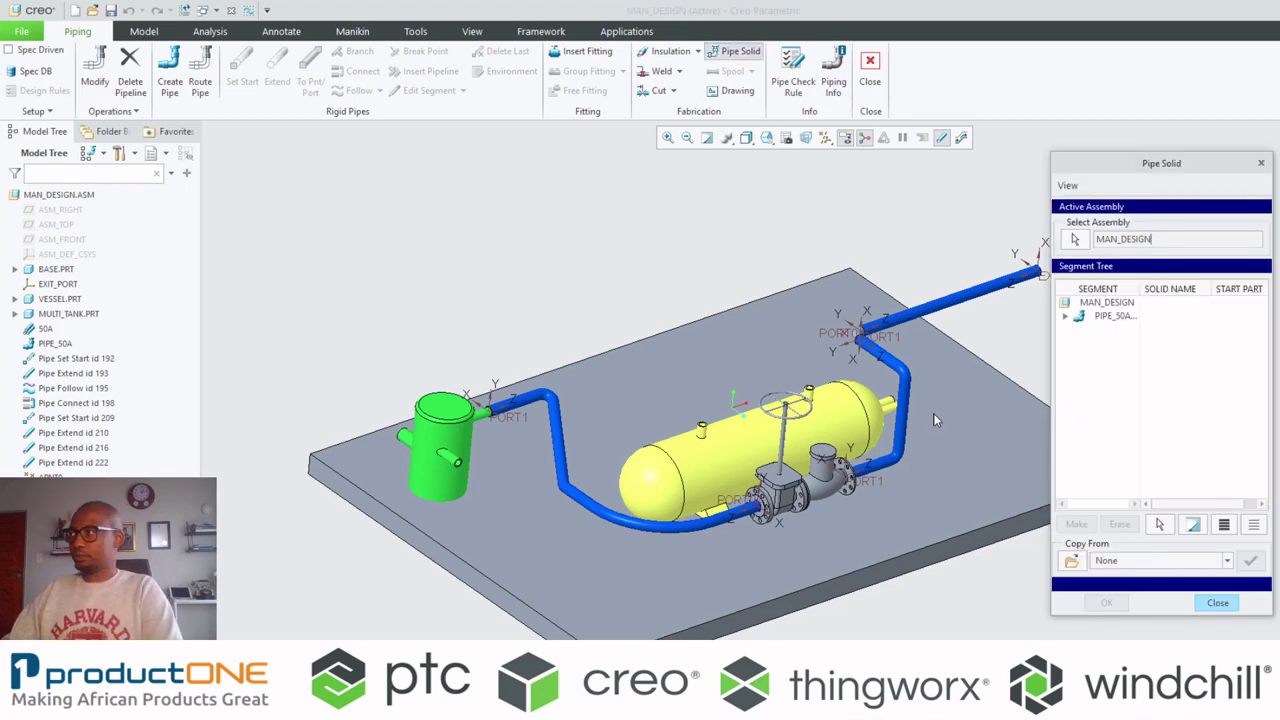
{"action": "left_click", "coordinate": [1114, 316]}
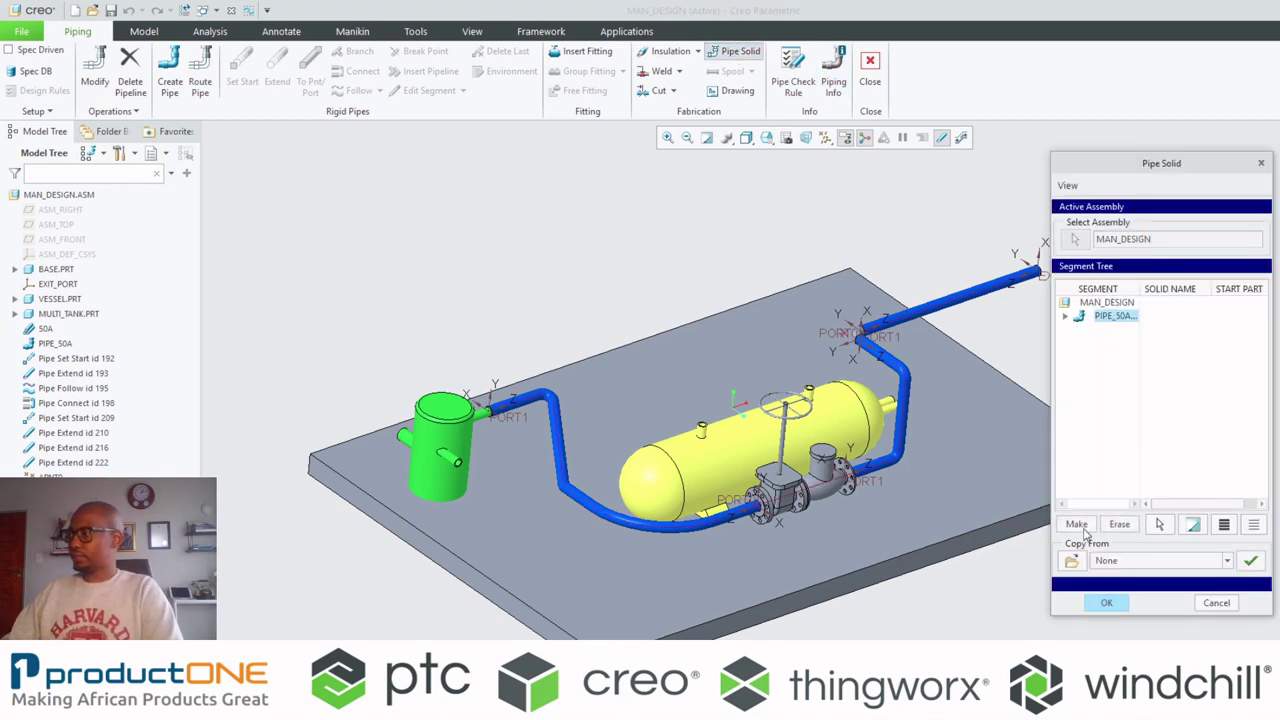
{"action": "left_click", "coordinate": [1078, 525]}
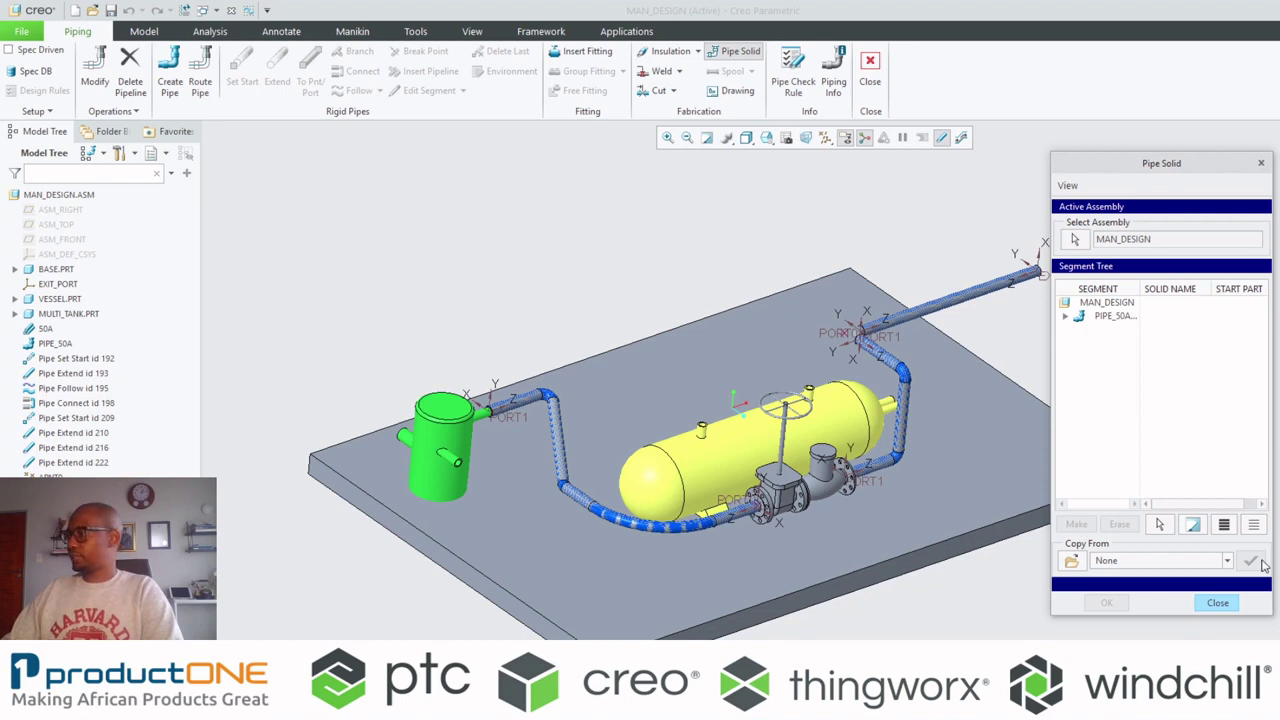
{"action": "left_click", "coordinate": [1217, 604]}
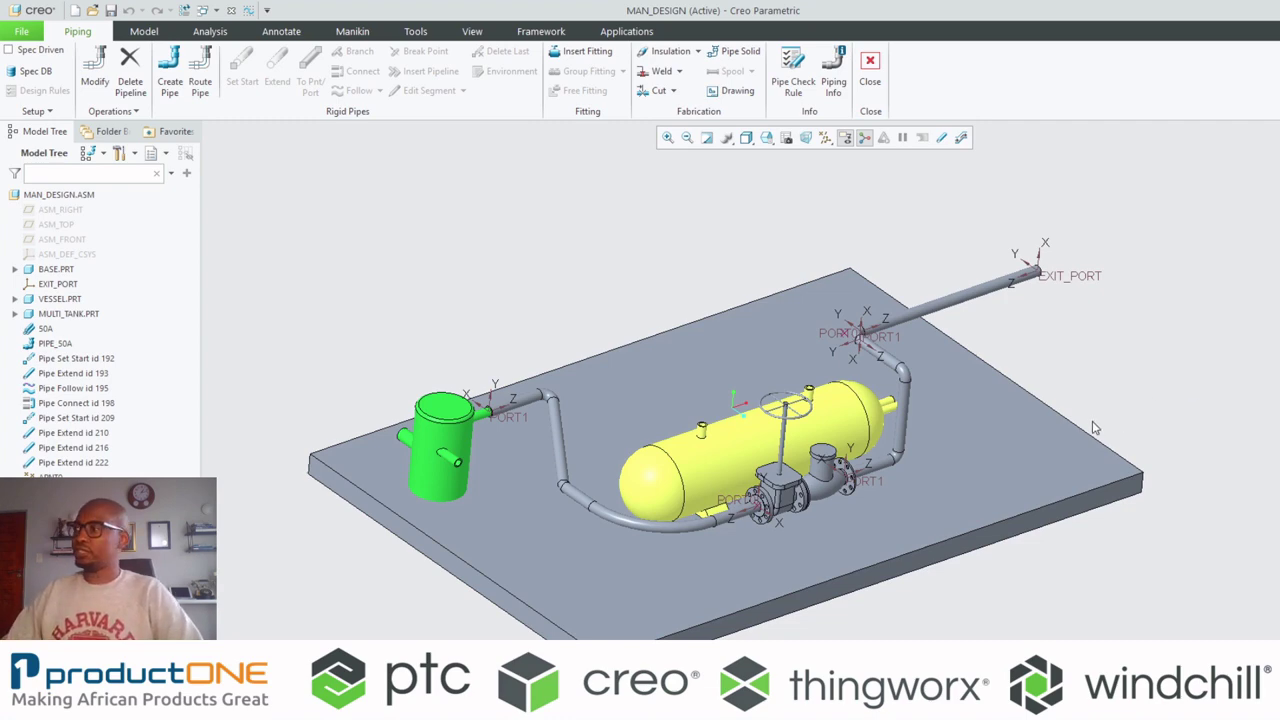
{"action": "scroll", "coordinate": [1094, 428], "scroll_direction": "up", "scroll_amount": 5}
{"action": "middle_click_drag", "start_coordinate": [1094, 428], "coordinate": [1080, 375]}
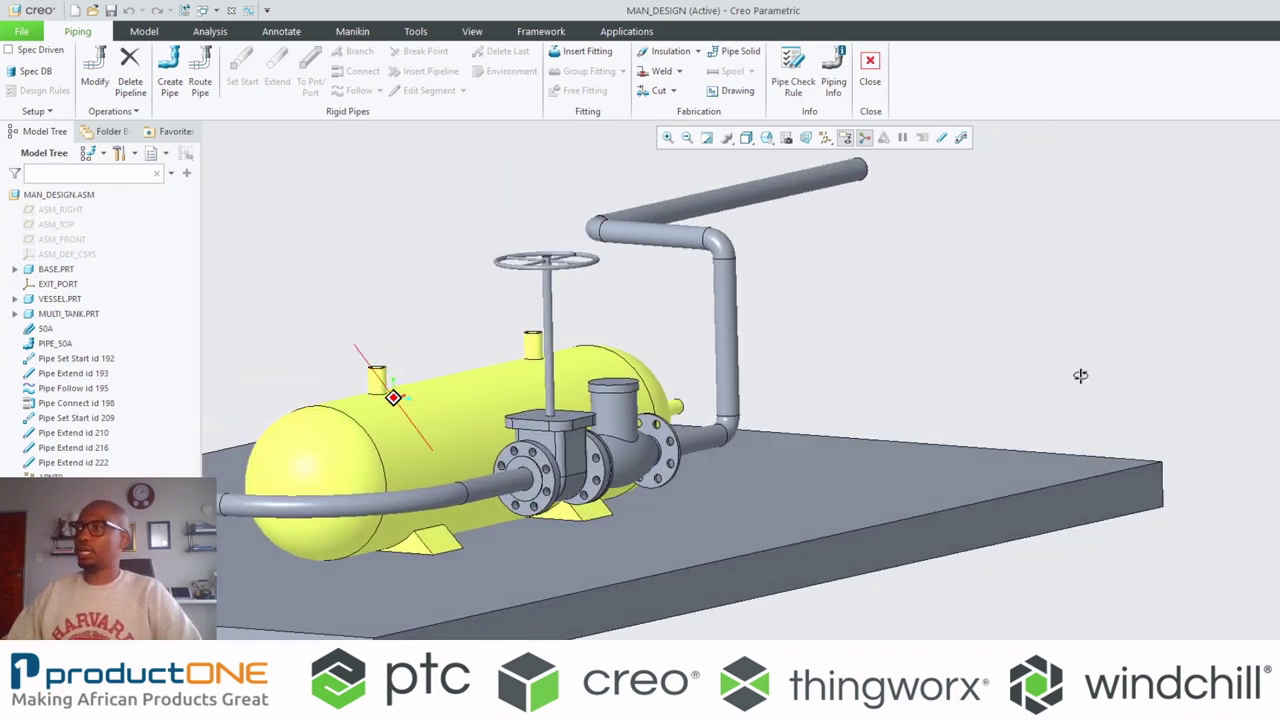
{"action": "key", "text": "ctrl+d"}
{"action": "scroll", "coordinate": [829, 360], "scroll_direction": "up", "scroll_amount": 4}
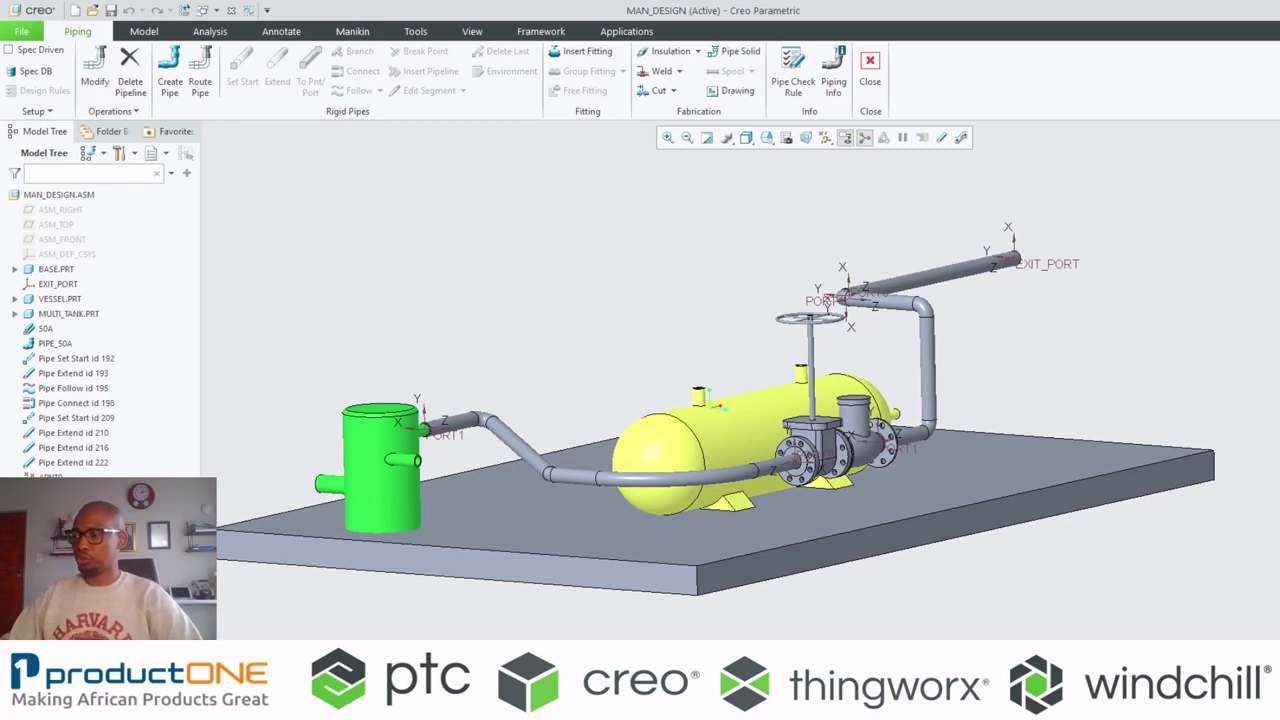
- Switch to Creo Schematics and examine the Manifold Demo piping diagram
{"action": "key", "text": "alt+Tab"}
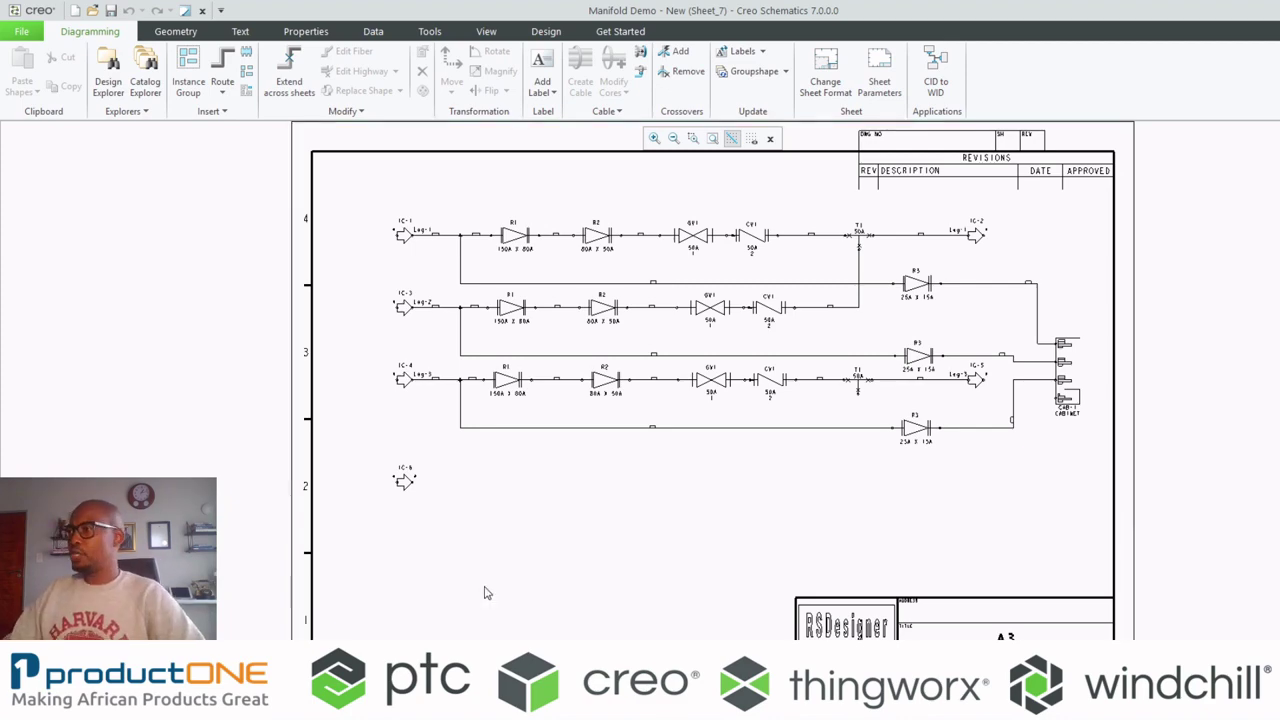
{"action": "scroll", "coordinate": [471, 486], "scroll_direction": "up", "scroll_amount": 2}
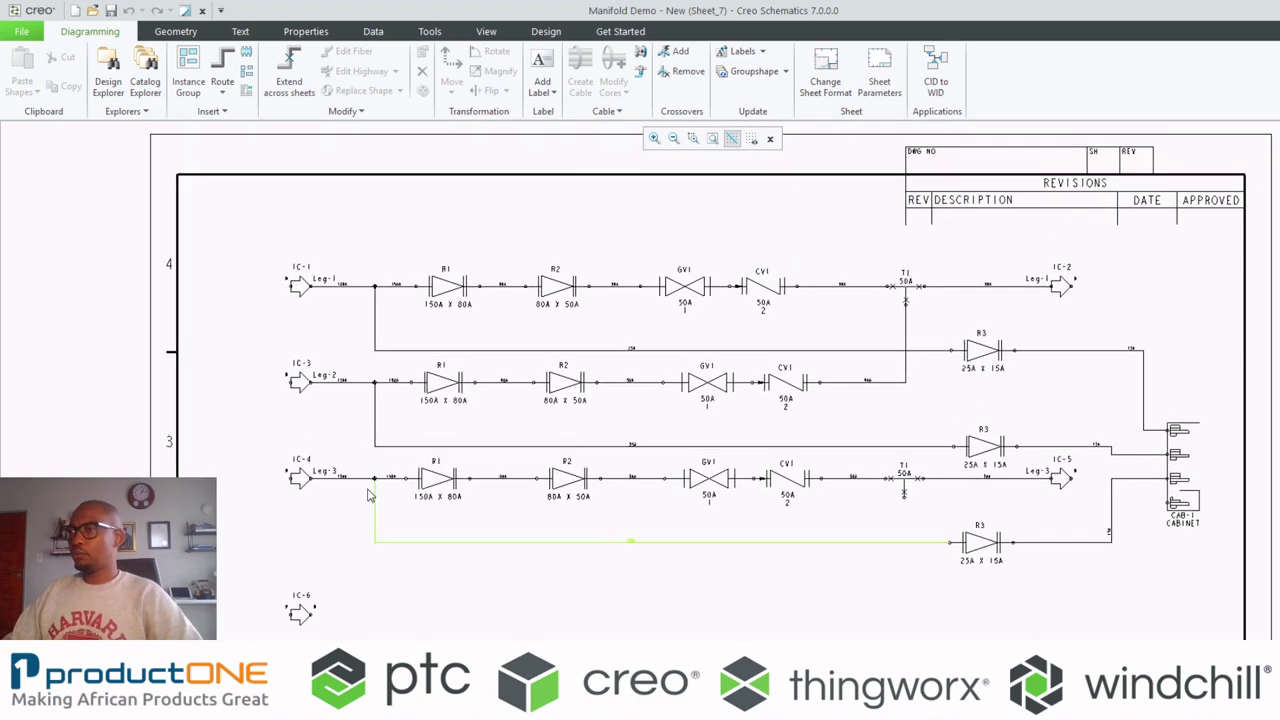
- Insert an ms pipeline from the Pipelines catalog group, running from connector IC-6 to the open lower port of tee T1 on Leg-3
{"action": "scroll", "coordinate": [310, 276], "scroll_direction": "up", "scroll_amount": 3}
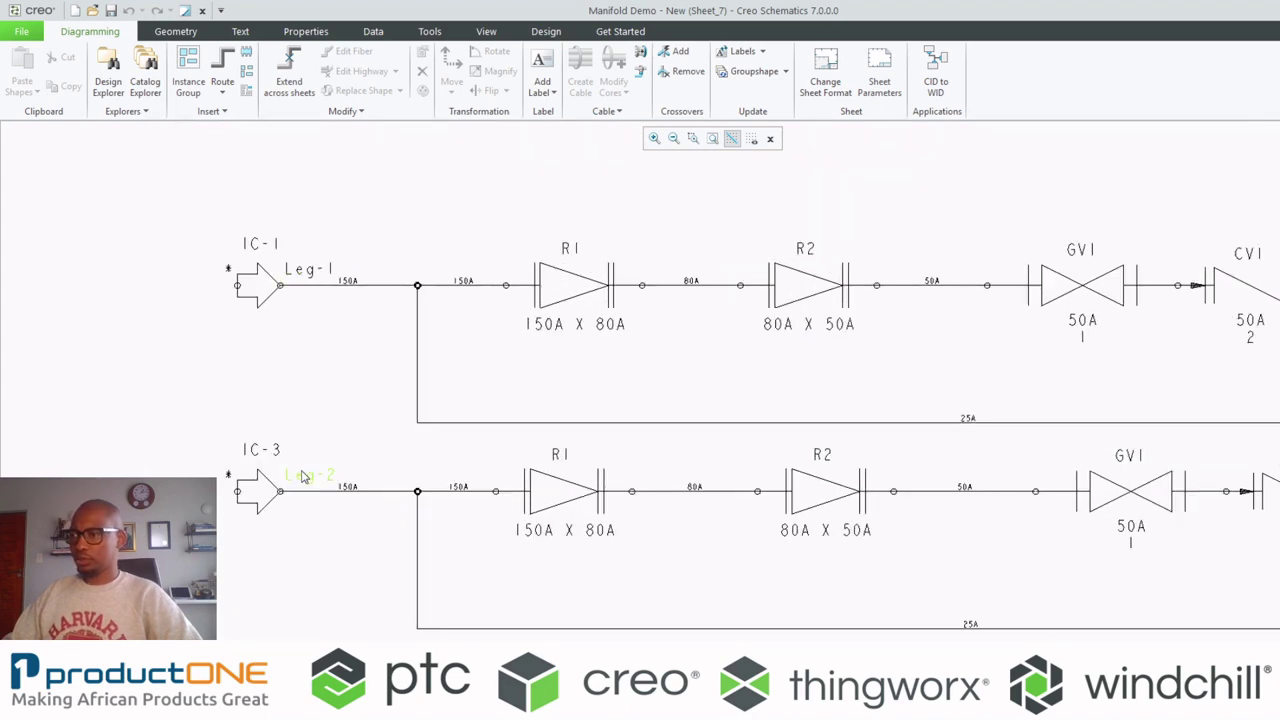
{"action": "scroll", "coordinate": [440, 270], "scroll_direction": "down", "scroll_amount": 2}
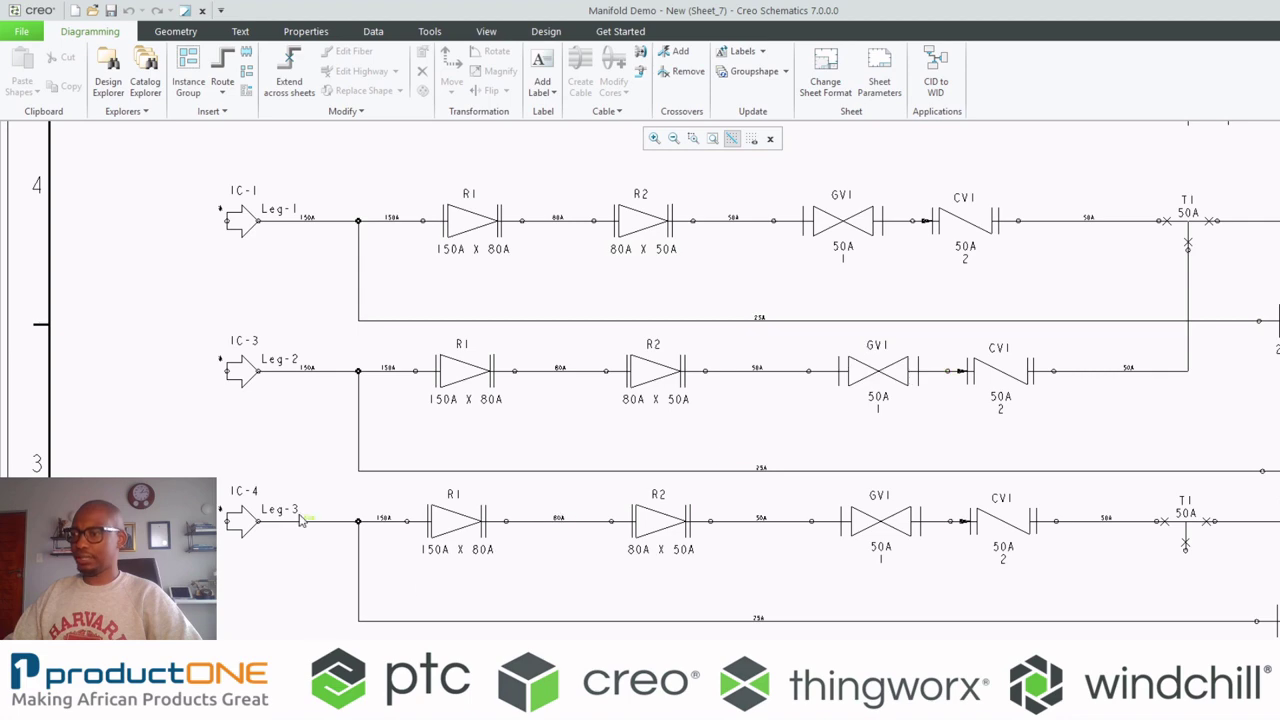
{"action": "scroll", "coordinate": [318, 524], "scroll_direction": "up", "scroll_amount": 2}
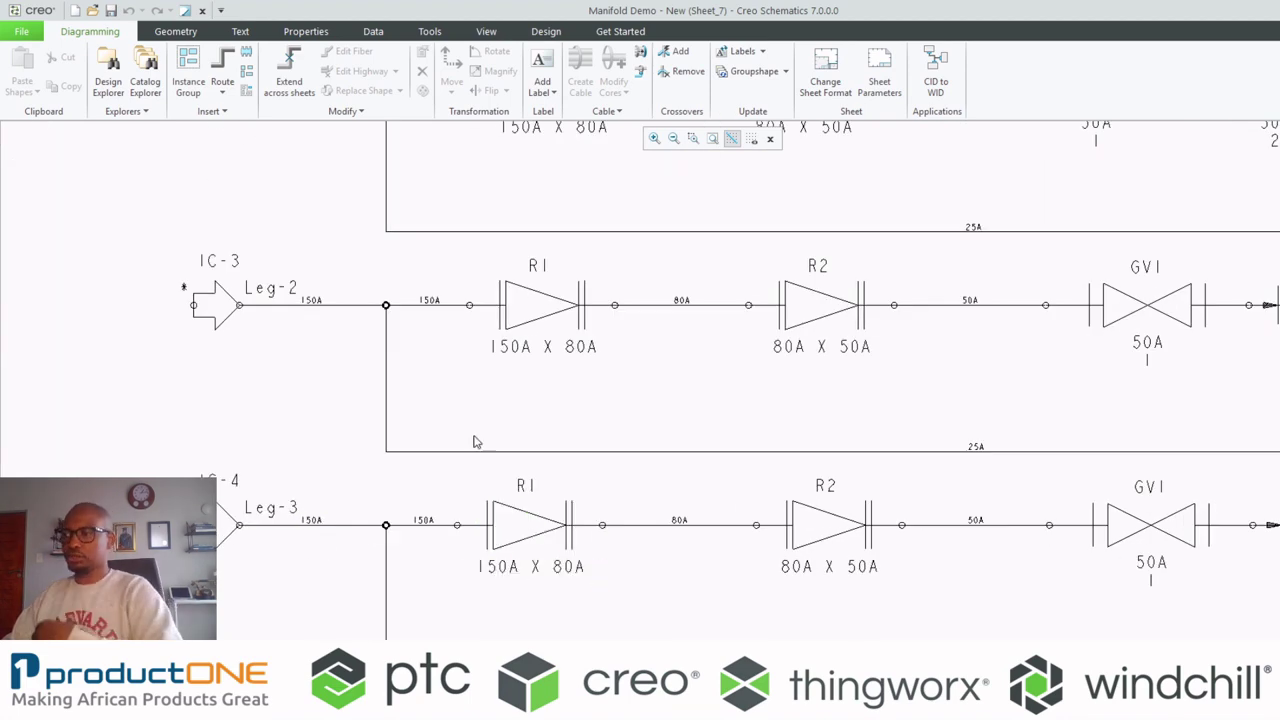
{"action": "scroll", "coordinate": [471, 443], "scroll_direction": "down", "scroll_amount": 4}
{"action": "middle_click_drag", "start_coordinate": [345, 498], "coordinate": [355, 546]}
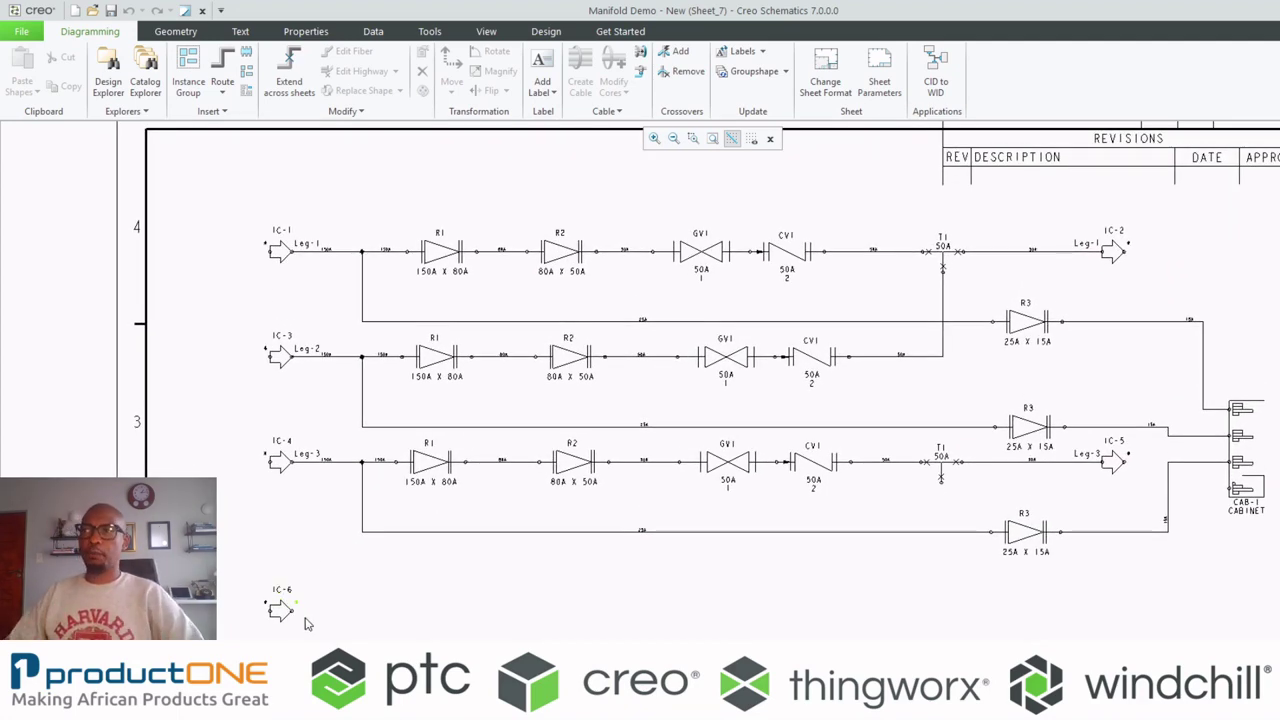
{"action": "left_click", "coordinate": [349, 171]}
{"action": "left_click", "coordinate": [187, 70]}
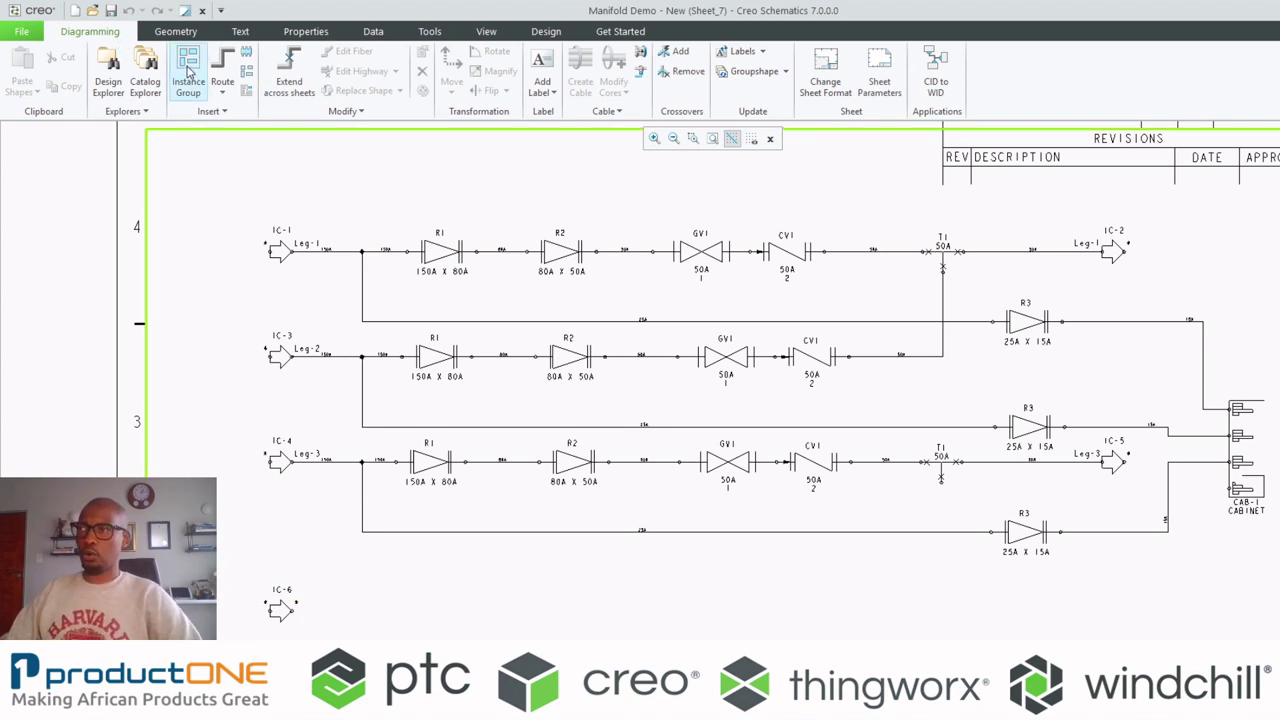
{"action": "left_click", "coordinate": [240, 136]}
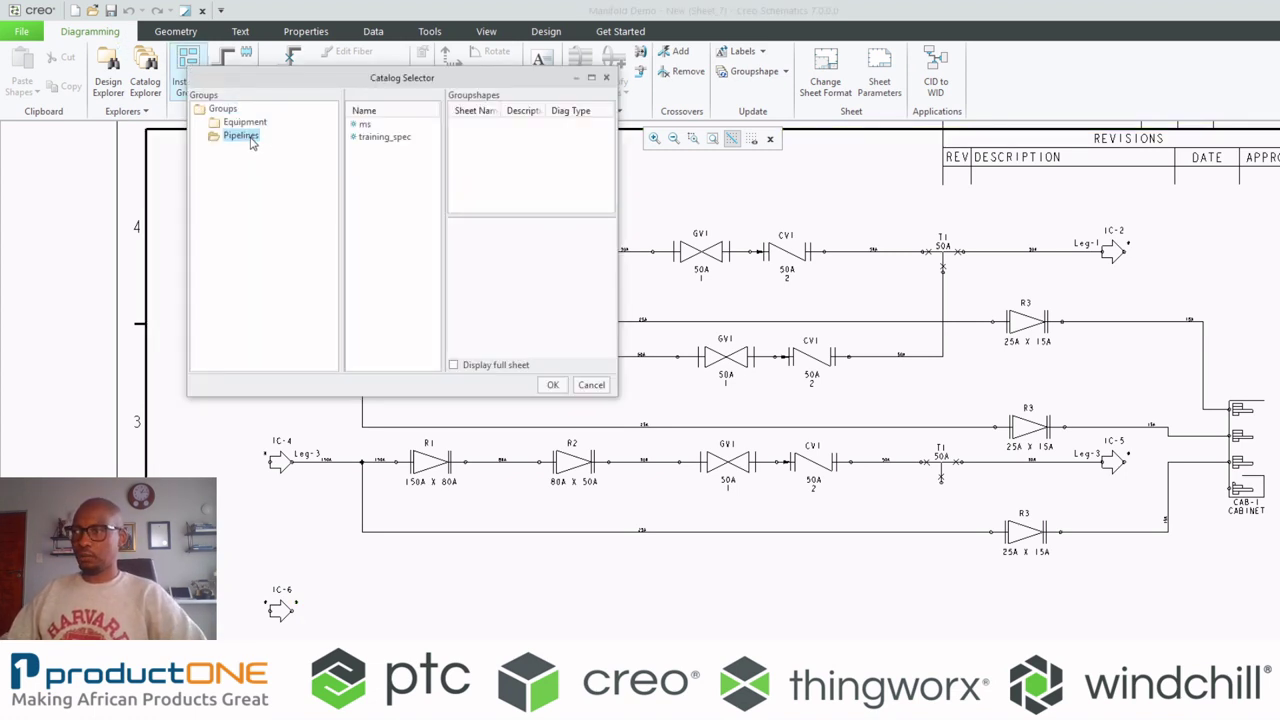
{"action": "left_click", "coordinate": [366, 124]}
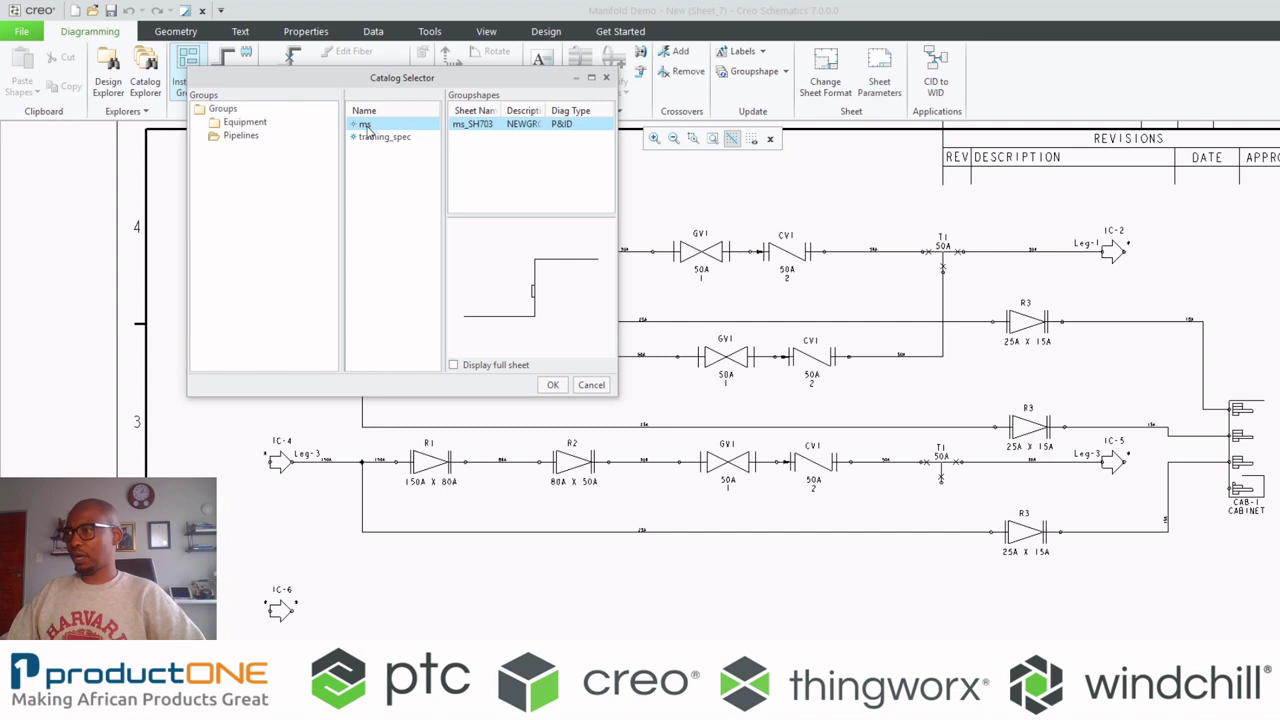
{"action": "double_click", "coordinate": [366, 124]}
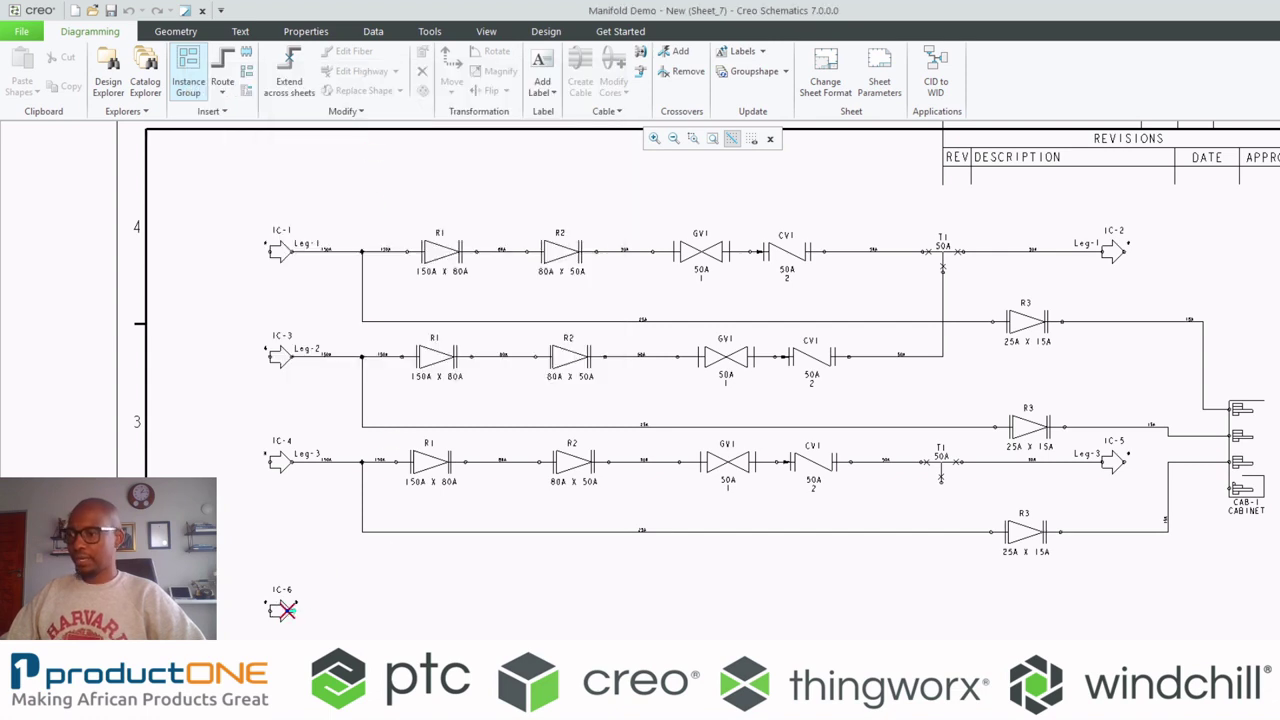
{"action": "left_click", "coordinate": [291, 611]}
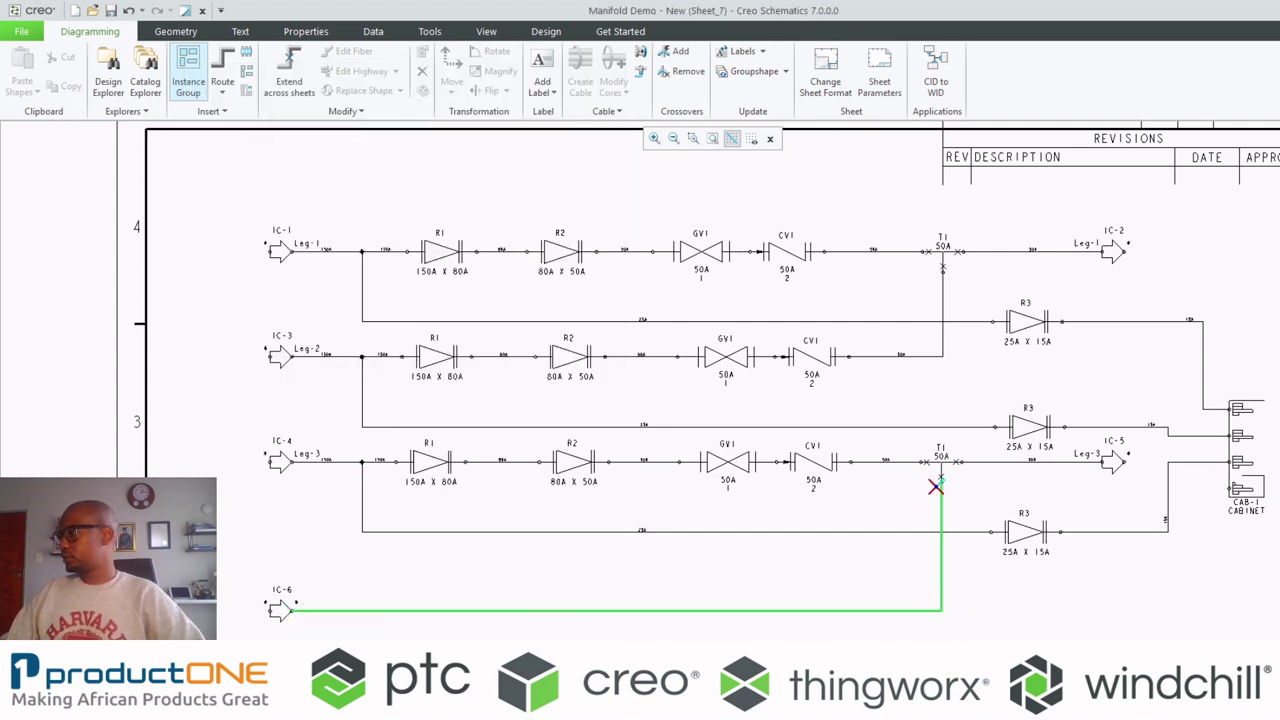
{"action": "left_click", "coordinate": [941, 478]}
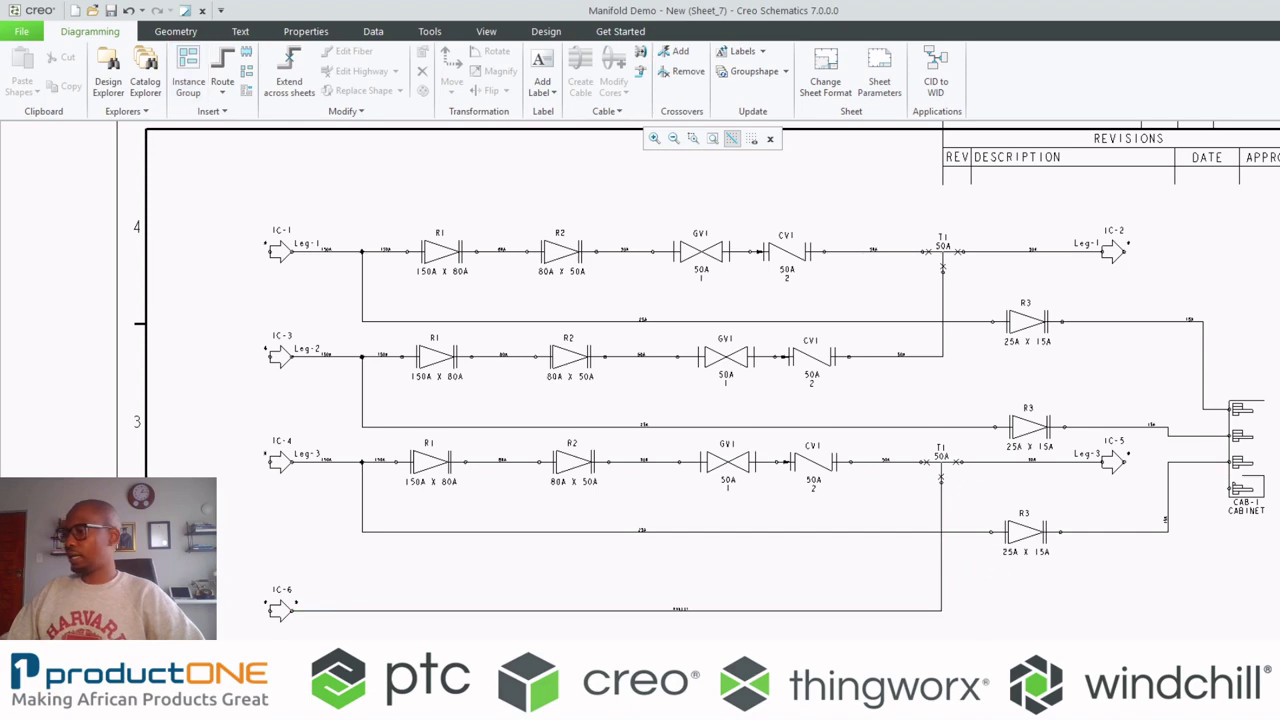
- Set the size and spec parameters of the Leg-4 pipe segment to calculated values and apply the fiber properties
{"action": "scroll", "coordinate": [571, 609], "scroll_direction": "up", "scroll_amount": 8}
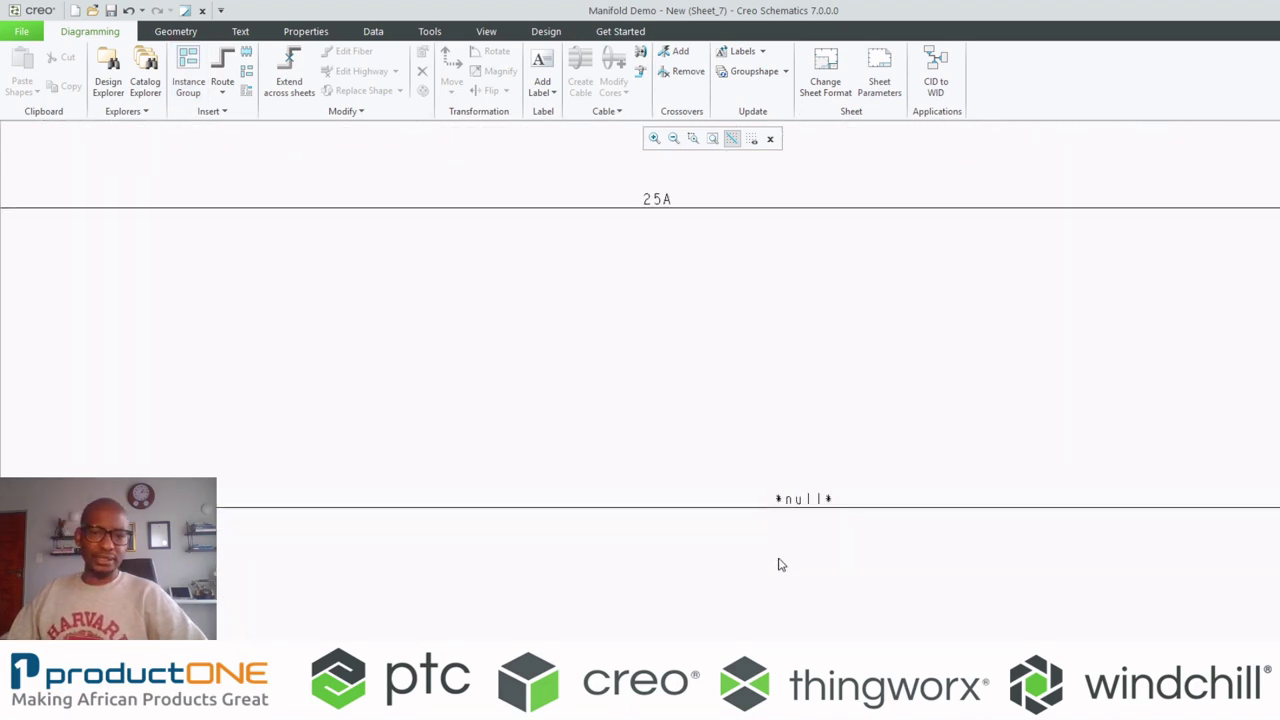
{"action": "scroll", "coordinate": [931, 623], "scroll_direction": "down", "scroll_amount": 5}
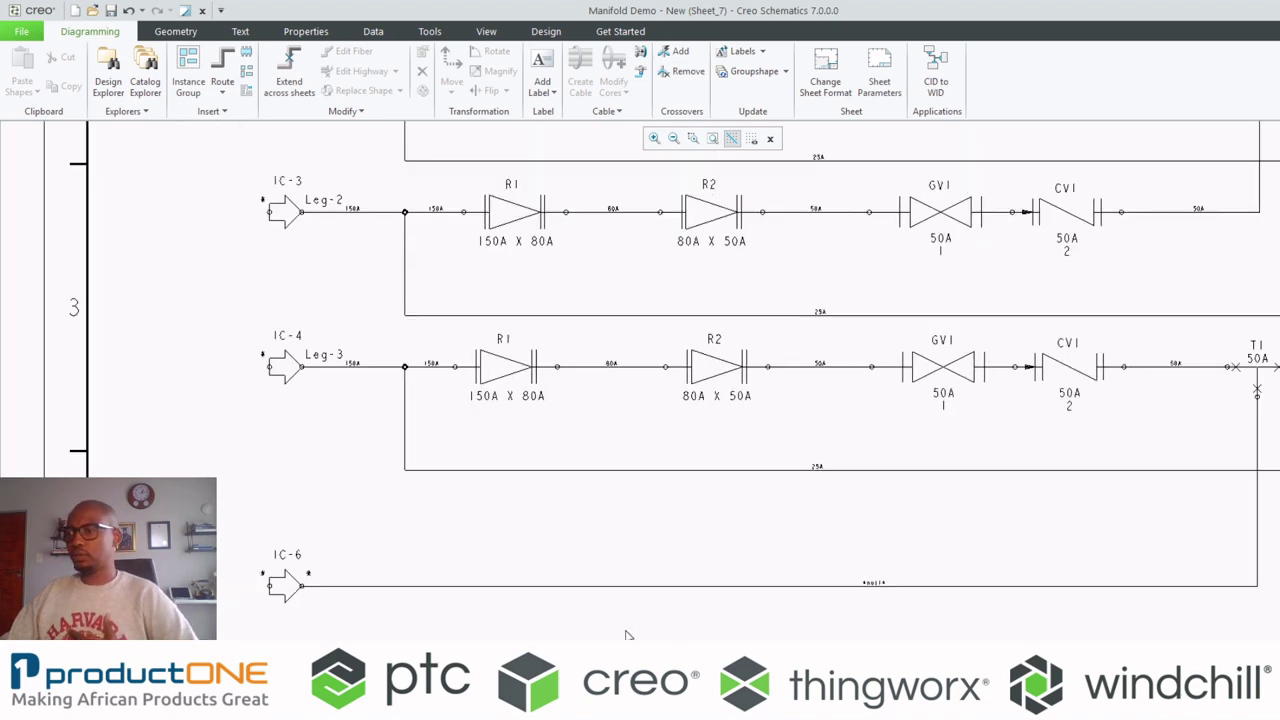
{"action": "scroll", "coordinate": [628, 635], "scroll_direction": "up", "scroll_amount": 1}
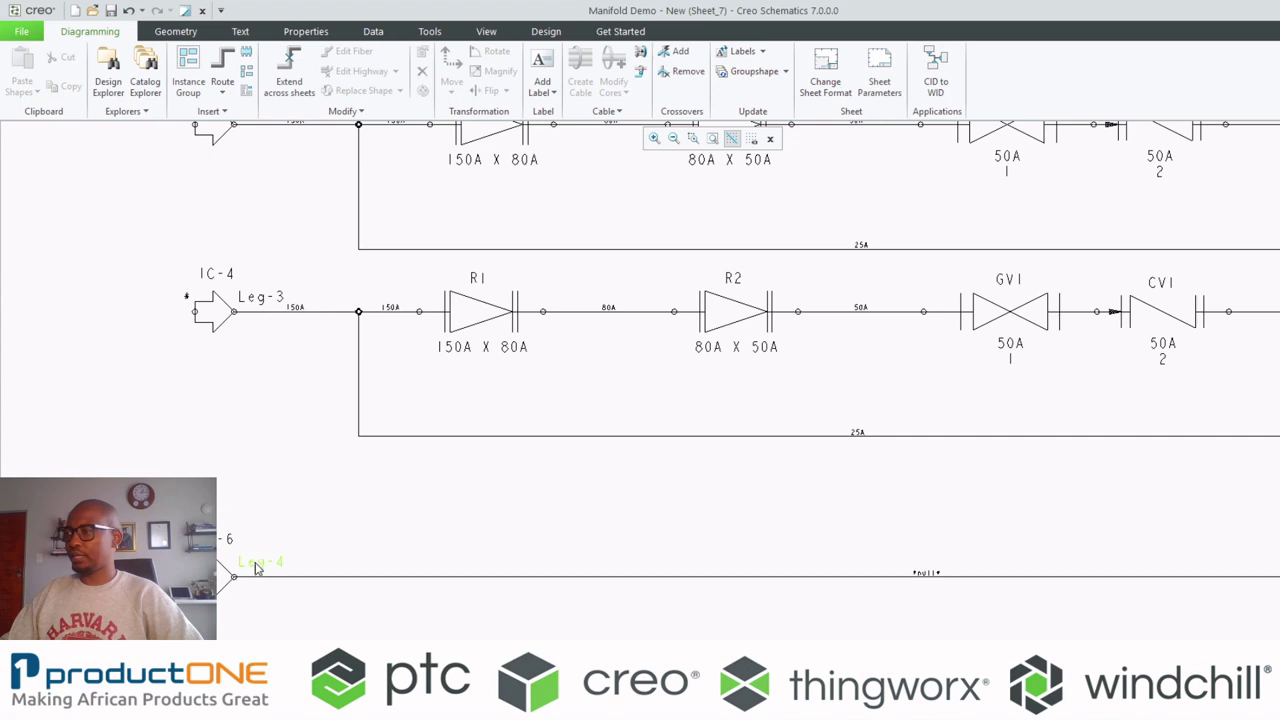
{"action": "scroll", "coordinate": [251, 563], "scroll_direction": "up", "scroll_amount": 4}
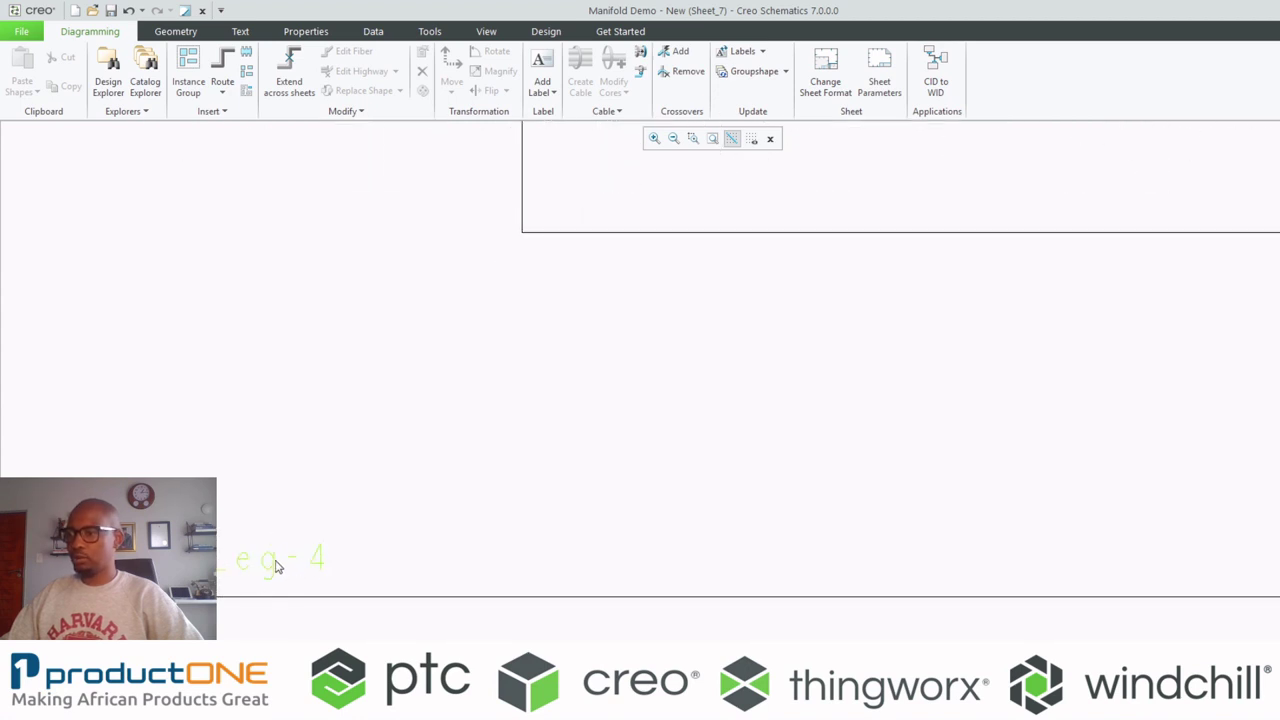
{"action": "scroll", "coordinate": [554, 560], "scroll_direction": "down", "scroll_amount": 4}
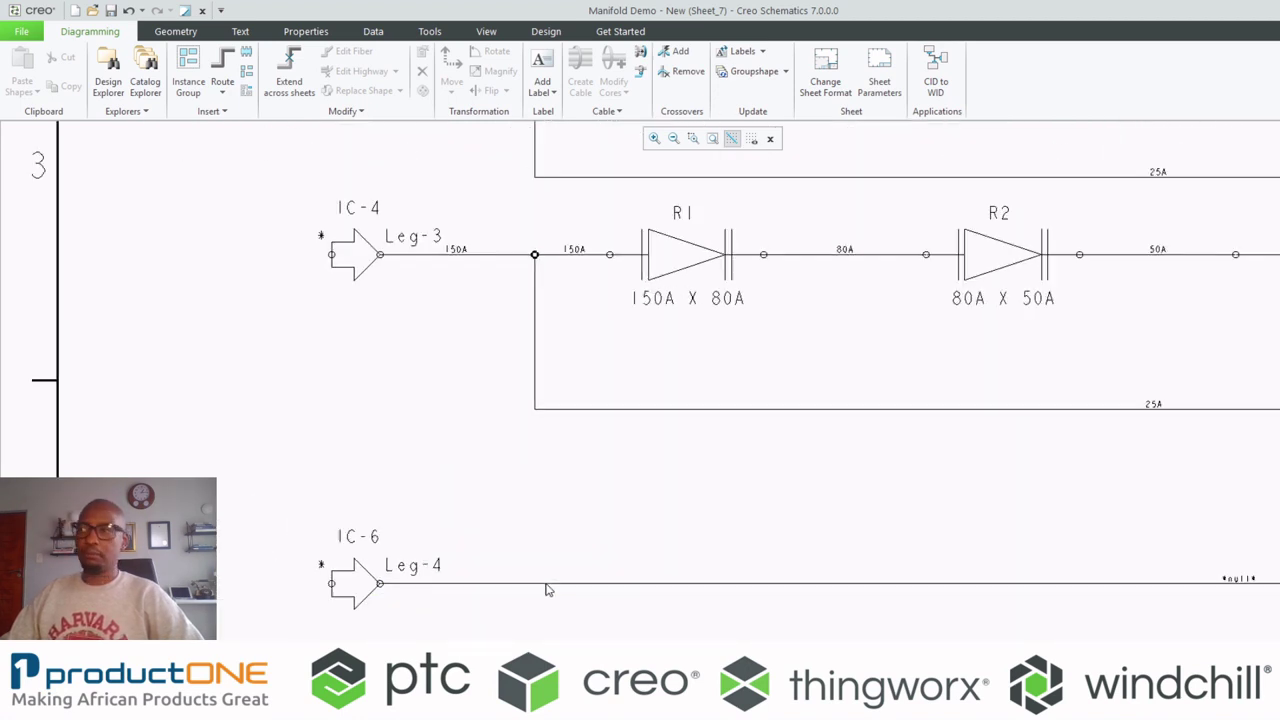
{"action": "left_click", "coordinate": [587, 590]}
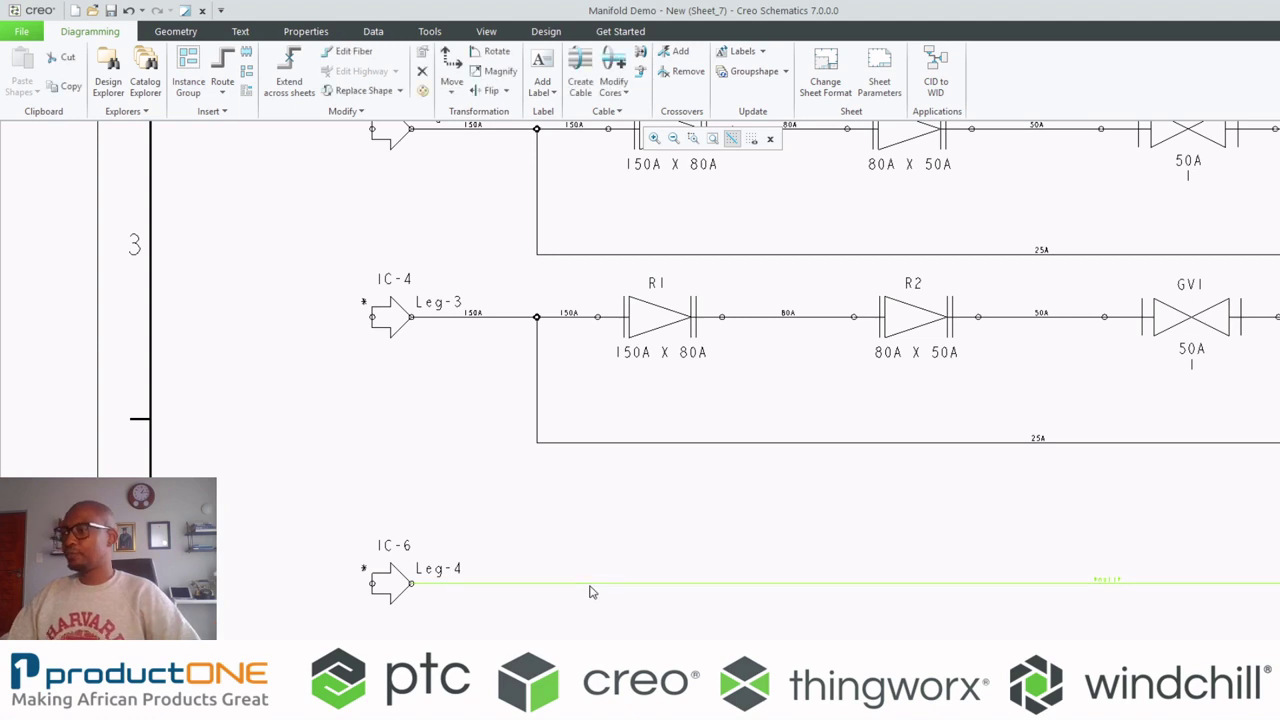
{"action": "right_click", "coordinate": [589, 592]}
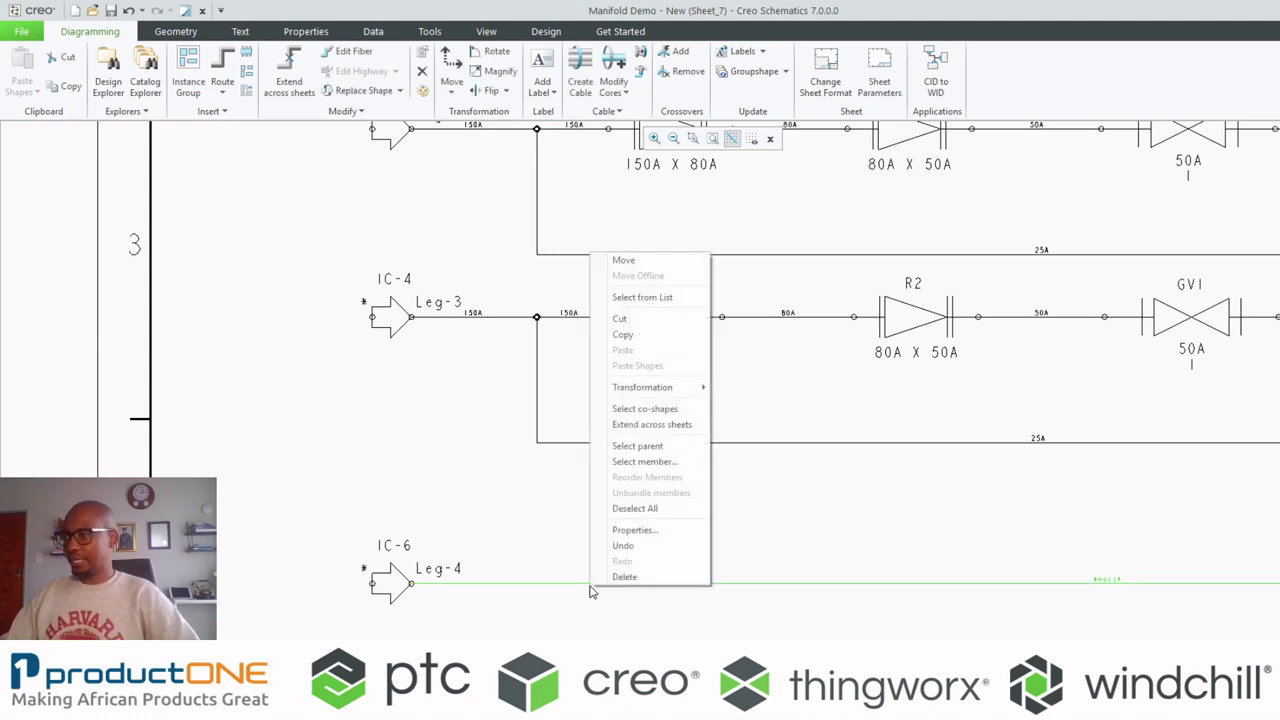
{"action": "left_click", "coordinate": [618, 528]}
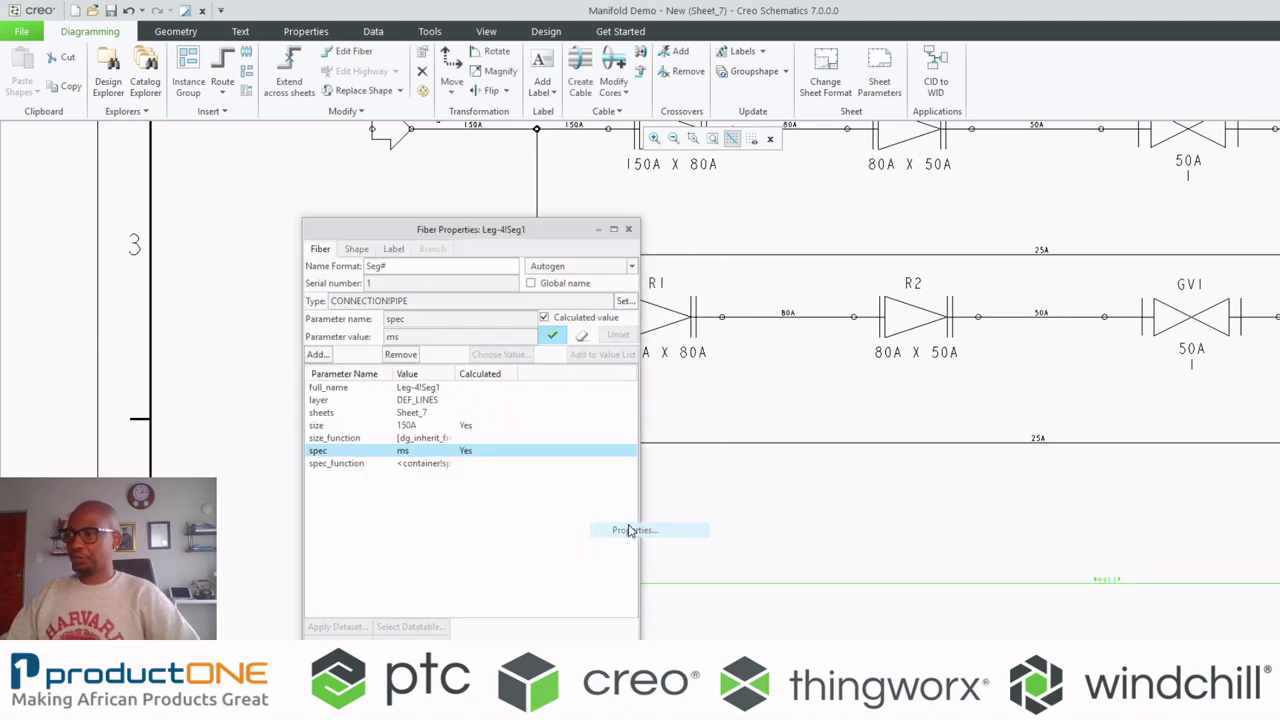
{"action": "left_click", "coordinate": [380, 438]}
{"action": "left_click", "coordinate": [378, 428]}
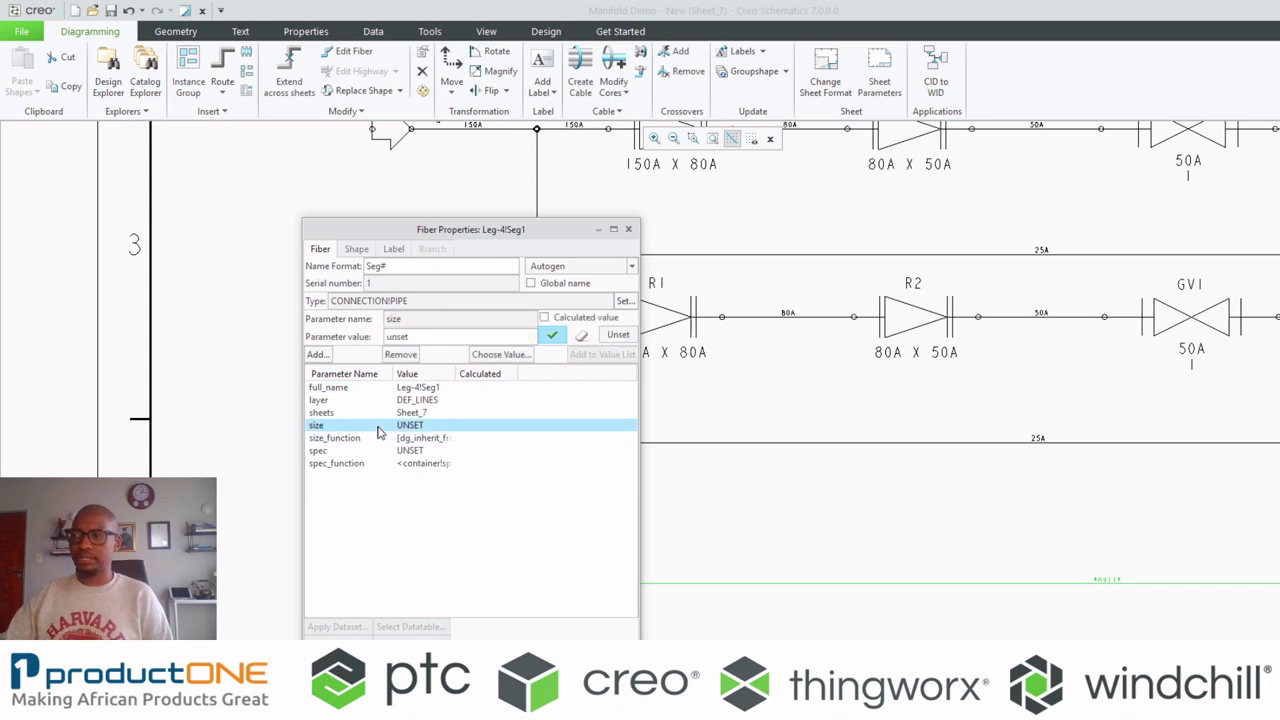
{"action": "left_click", "coordinate": [544, 318]}
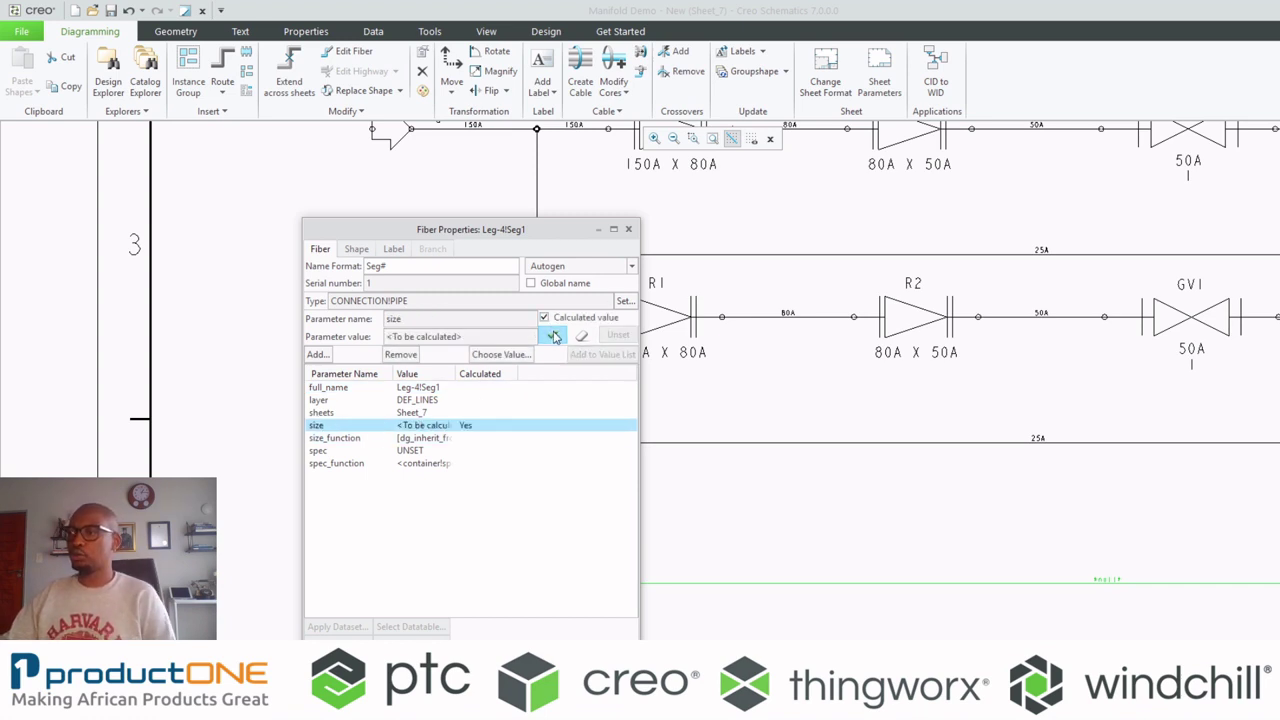
{"action": "left_click", "coordinate": [383, 450]}
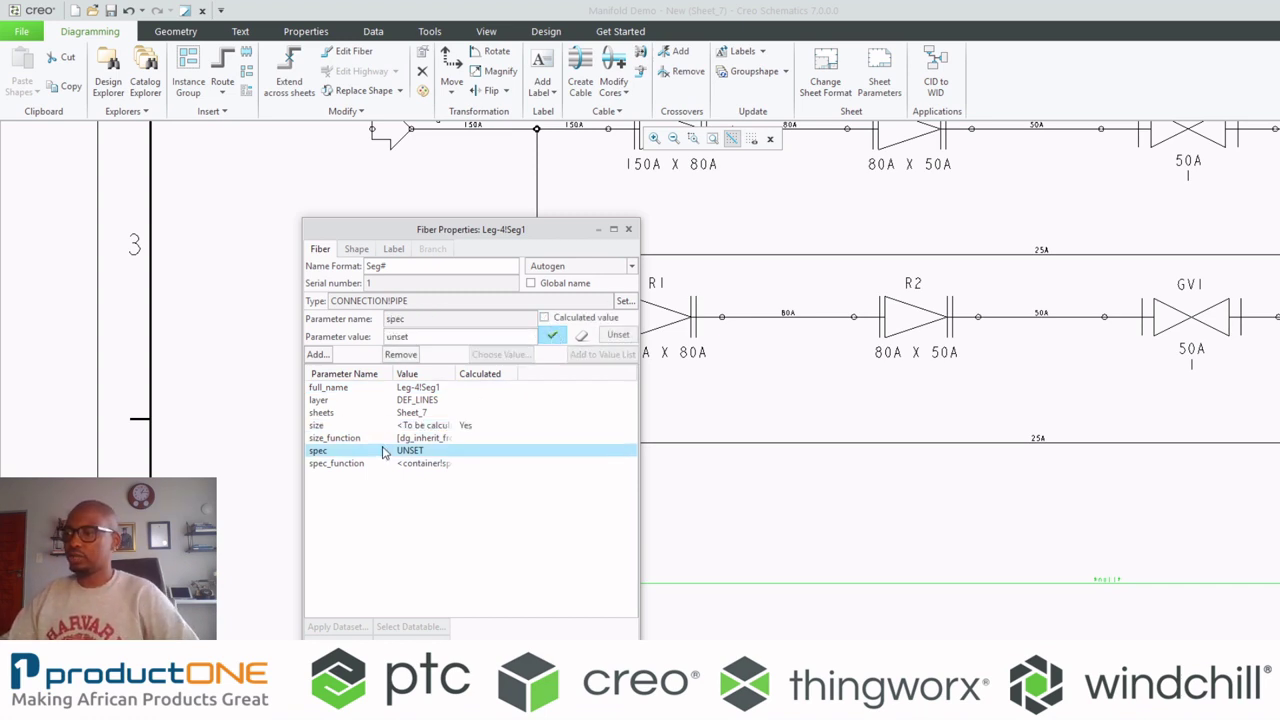
{"action": "left_click", "coordinate": [545, 318]}
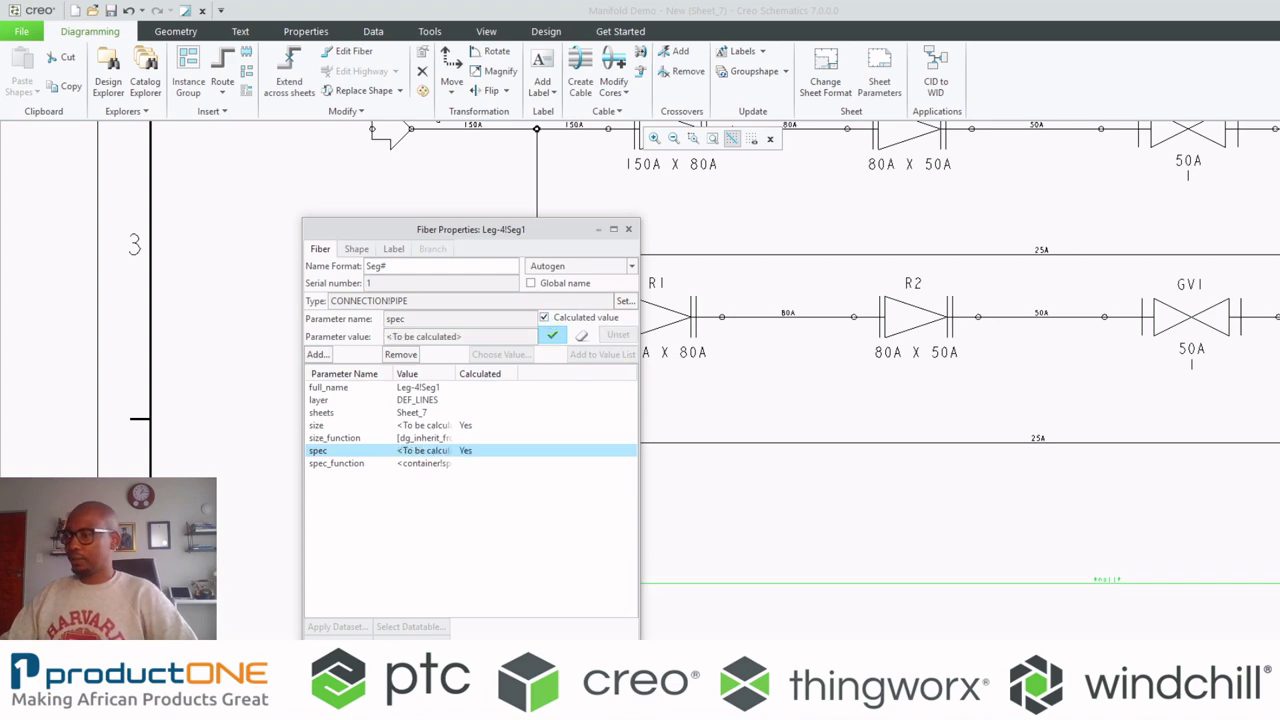
{"action": "left_click", "coordinate": [470, 655]}
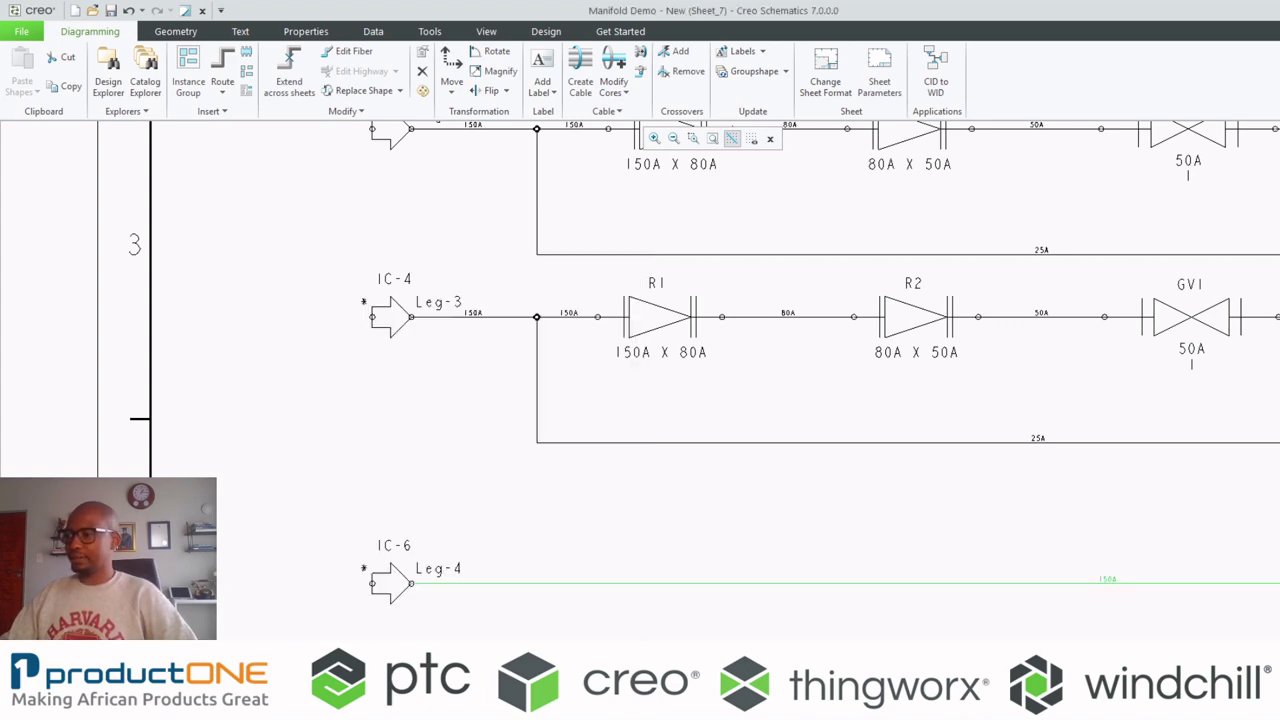
- Inspect the size label on the Leg-4 pipe and deselect the pipe
{"action": "scroll", "coordinate": [337, 491], "scroll_direction": "down", "scroll_amount": 3}
{"action": "scroll", "coordinate": [337, 491], "scroll_direction": "up", "scroll_amount": 3}
{"action": "scroll", "coordinate": [1006, 529], "scroll_direction": "up", "scroll_amount": 3}
{"action": "scroll", "coordinate": [820, 552], "scroll_direction": "up", "scroll_amount": 1}
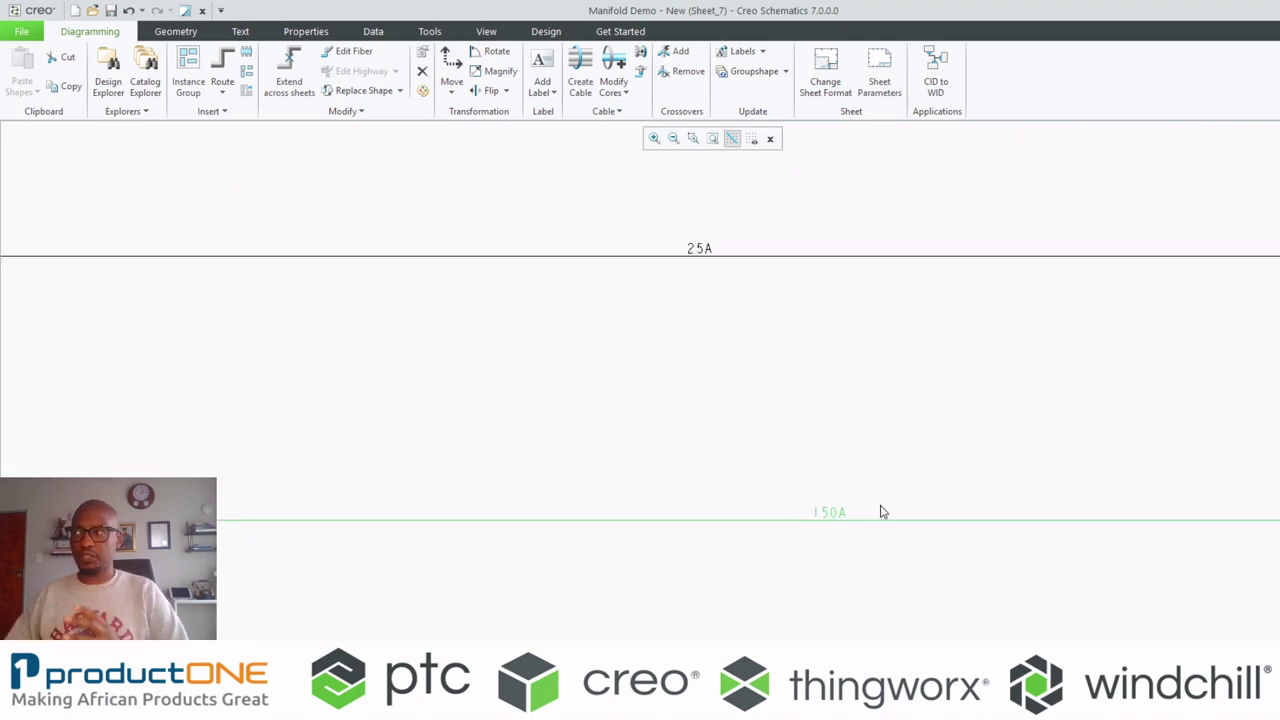
{"action": "scroll", "coordinate": [881, 510], "scroll_direction": "down", "scroll_amount": 2}
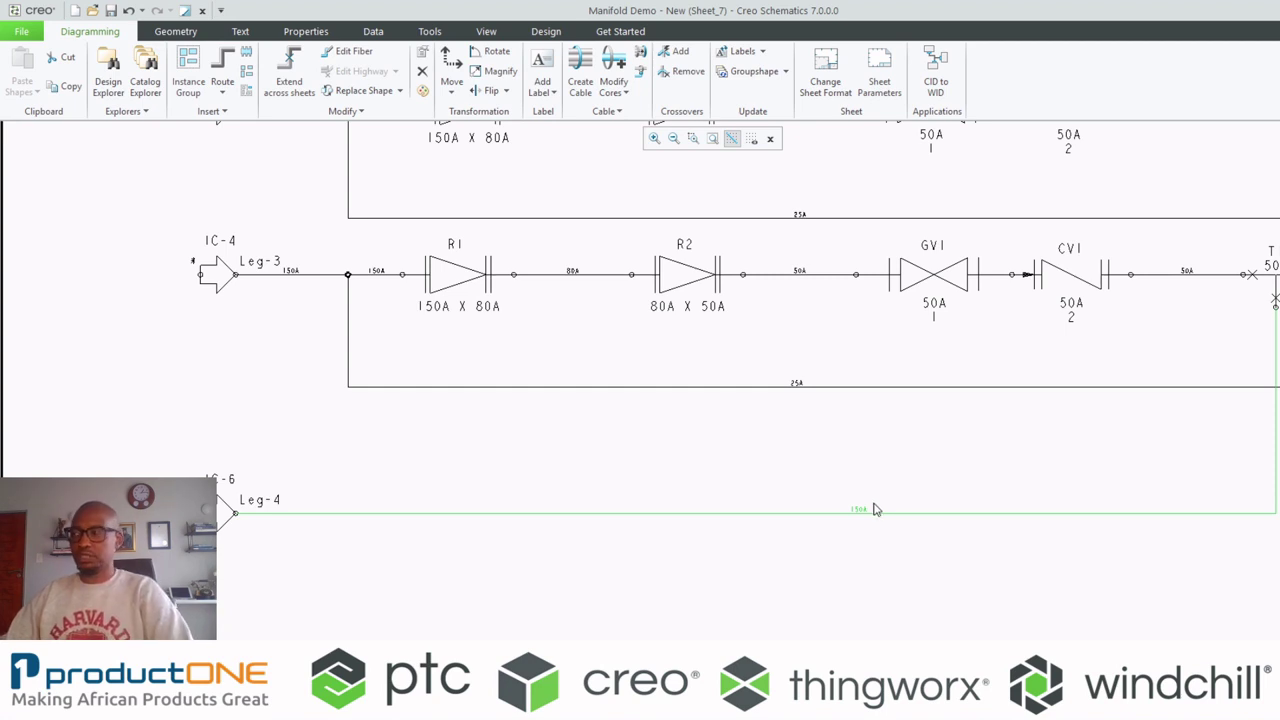
{"action": "left_click", "coordinate": [864, 588]}
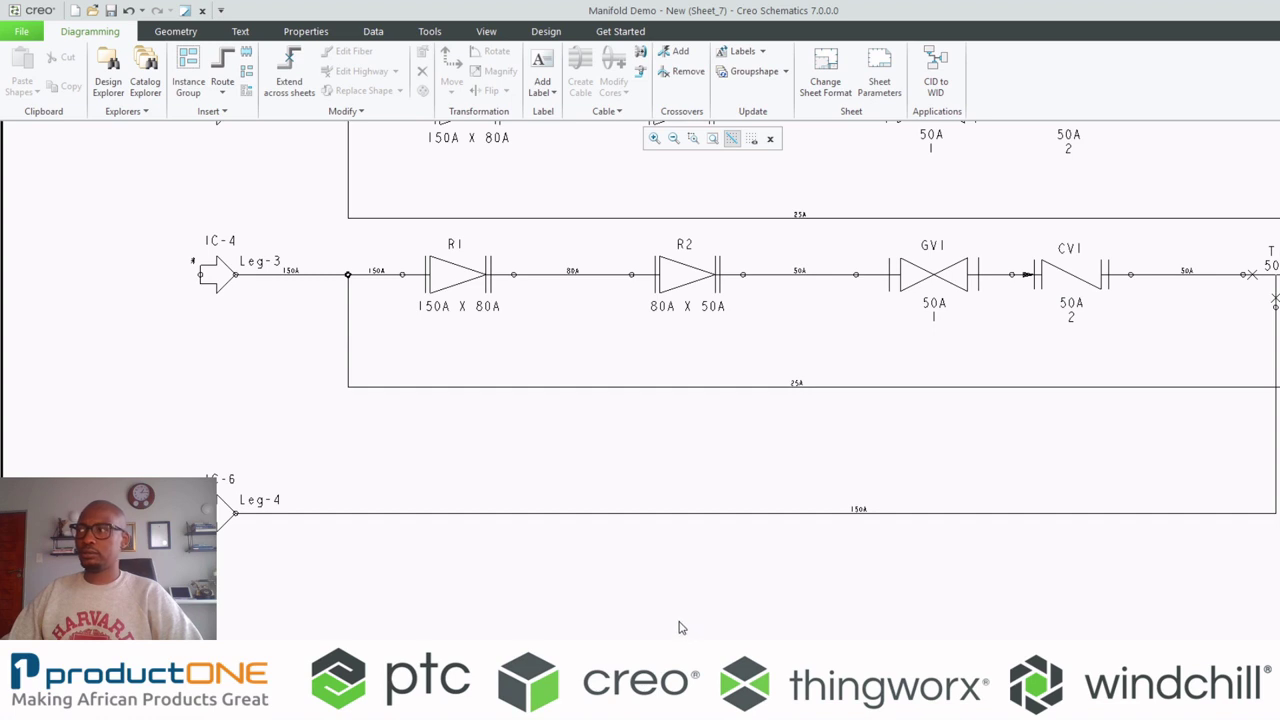
- Insert two flanged concentric reducers from the Pipe Fittings & Valves catalog onto the Leg-4 pipe, spaced along its horizontal run
{"action": "left_click", "coordinate": [245, 55]}
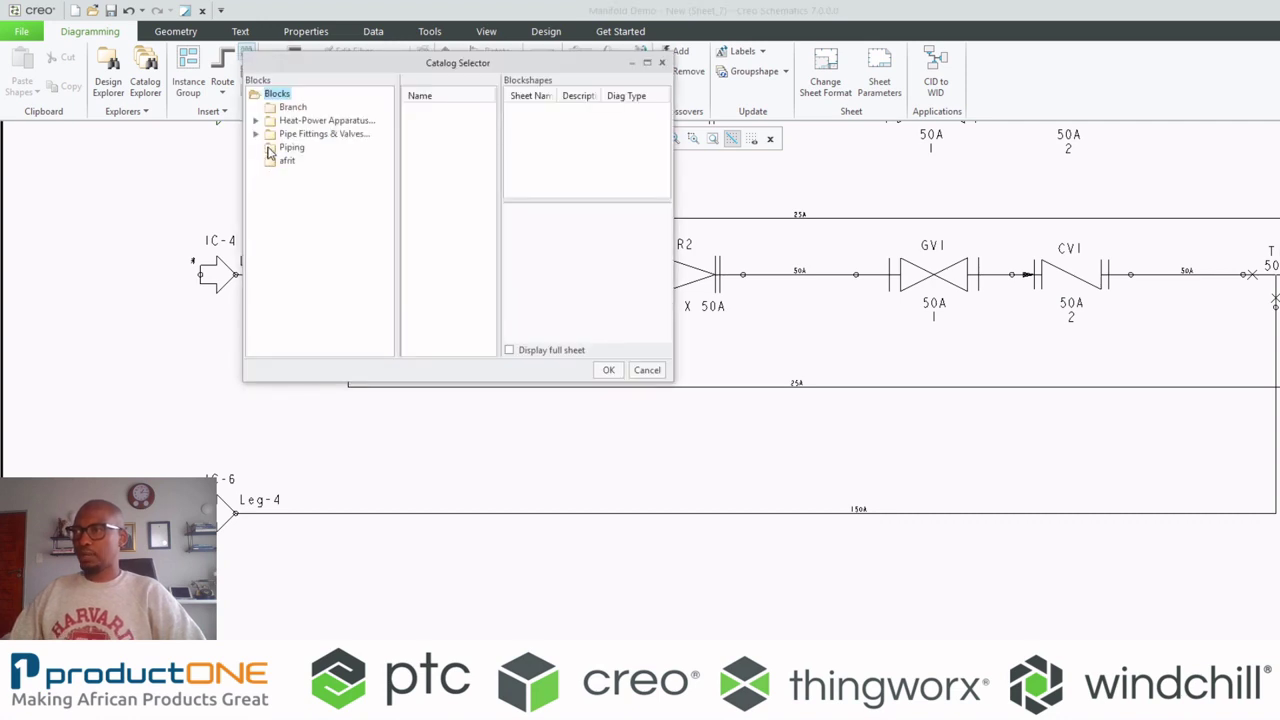
{"action": "left_click", "coordinate": [256, 134]}
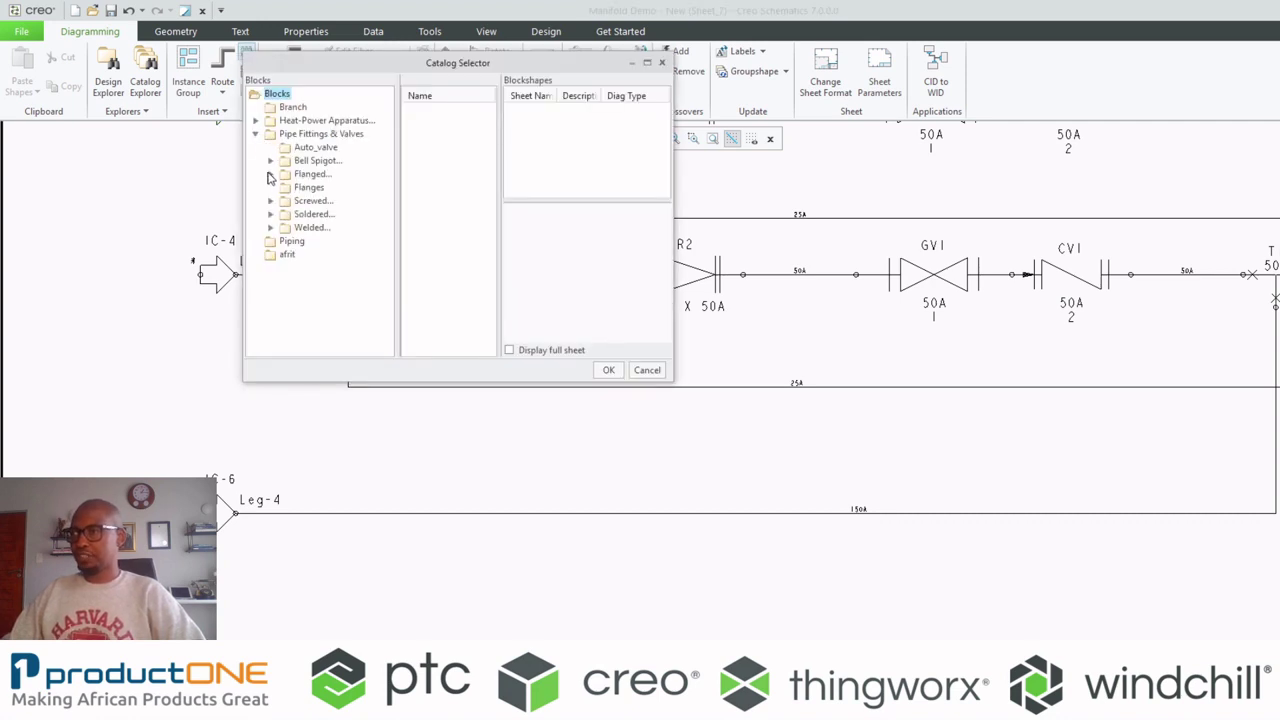
{"action": "left_click", "coordinate": [270, 174]}
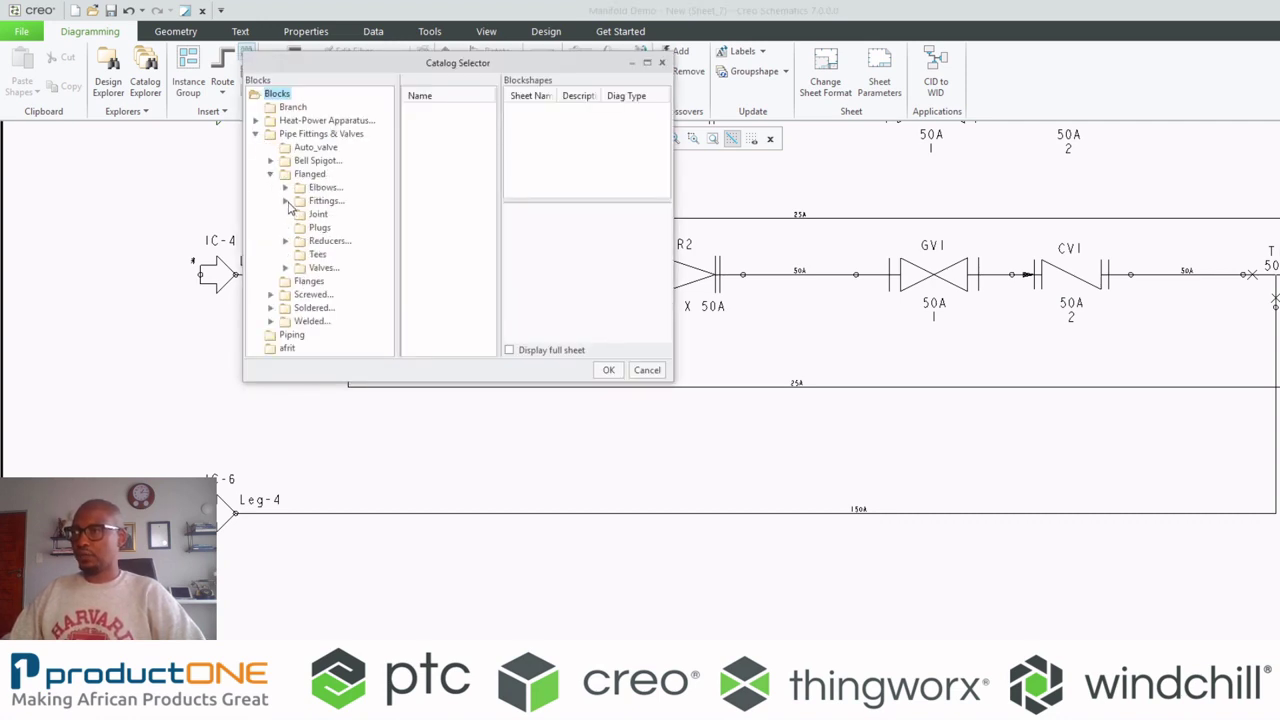
{"action": "left_click", "coordinate": [285, 242]}
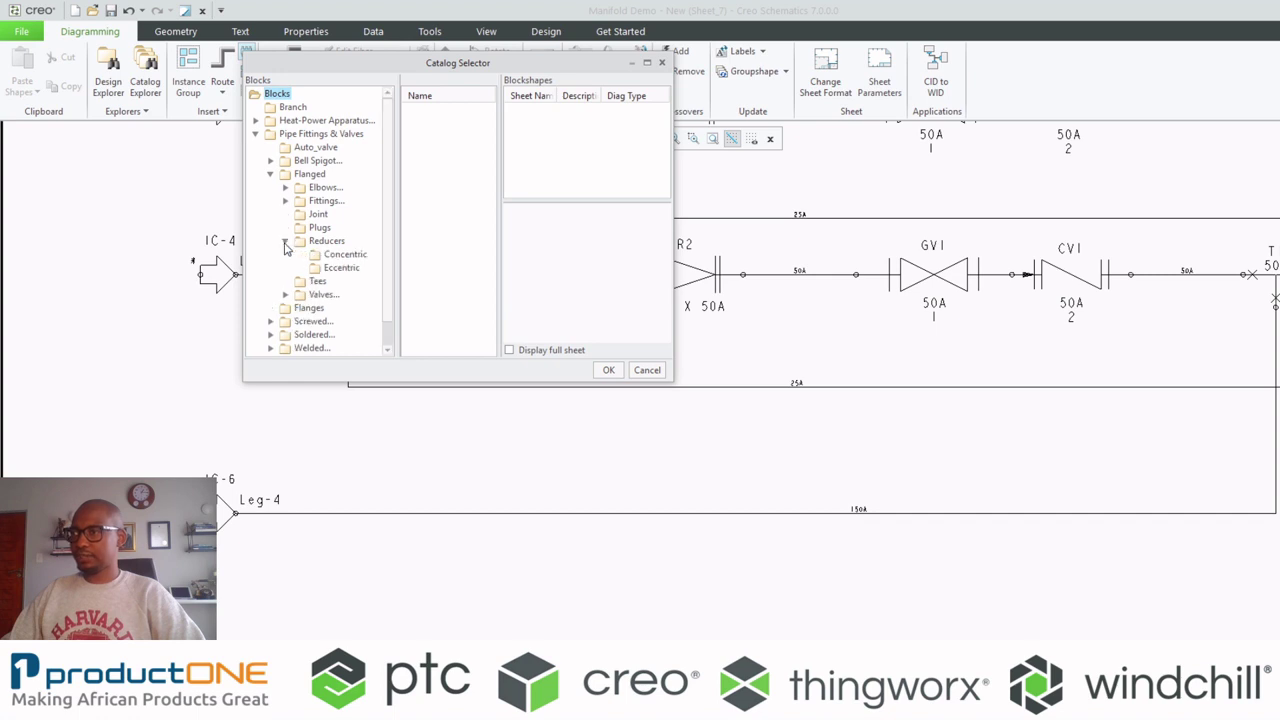
{"action": "left_click", "coordinate": [344, 255]}
{"action": "double_click", "coordinate": [455, 106]}
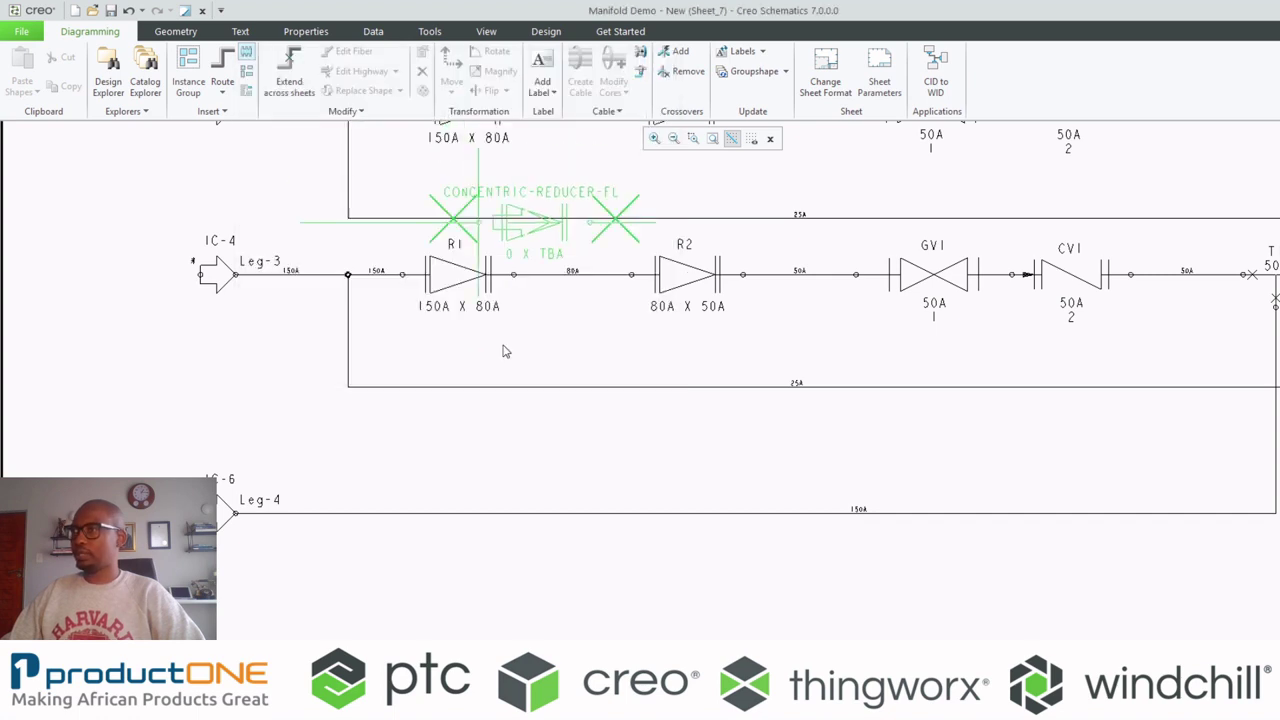
{"action": "left_click", "coordinate": [440, 515]}
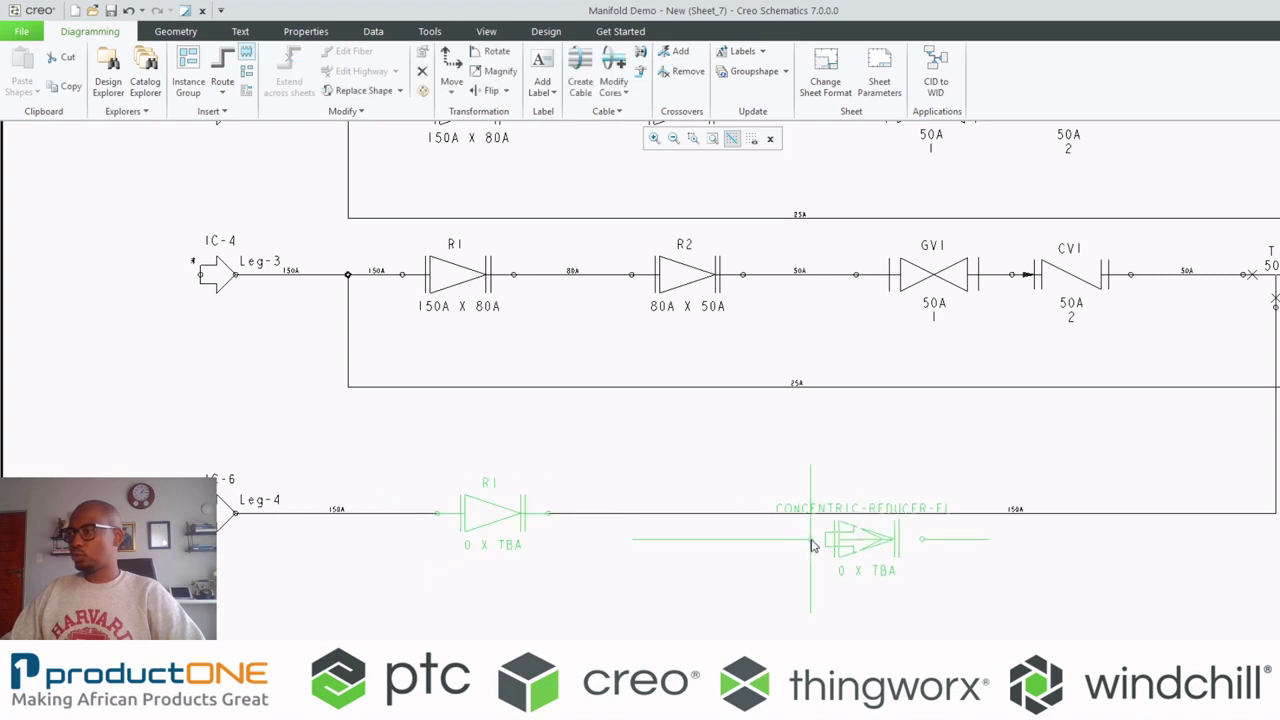
{"action": "left_click", "coordinate": [741, 516]}
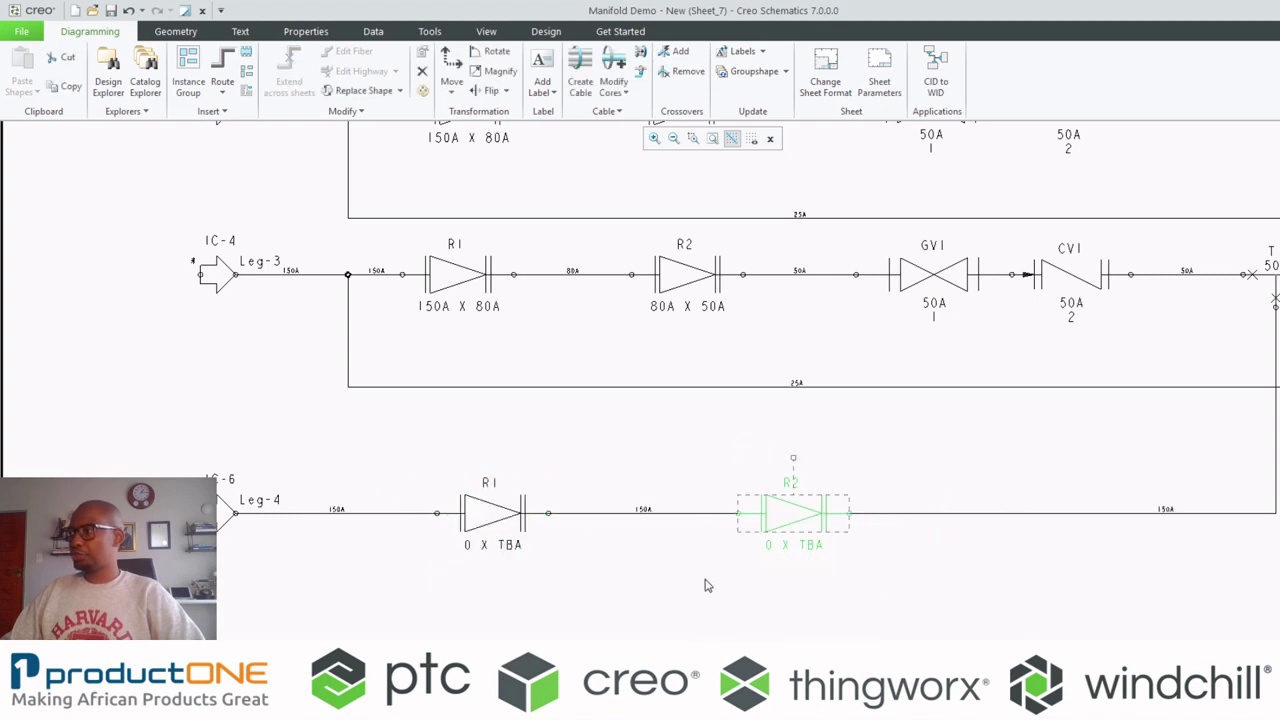
- Apply the CRED reducer dataset with size 150A and nsize 80A to reducer R1 on Leg-4
{"action": "scroll", "coordinate": [484, 565], "scroll_direction": "up", "scroll_amount": 1}
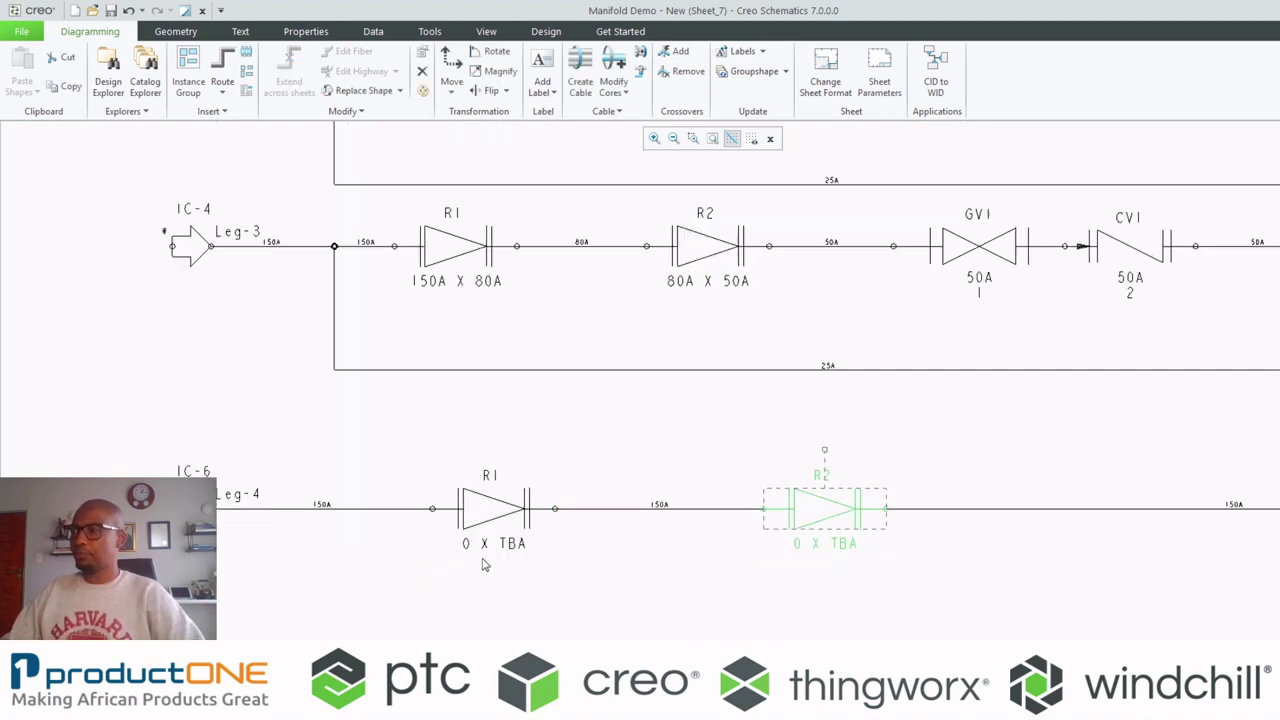
{"action": "scroll", "coordinate": [484, 565], "scroll_direction": "up", "scroll_amount": 1}
{"action": "left_click", "coordinate": [483, 520]}
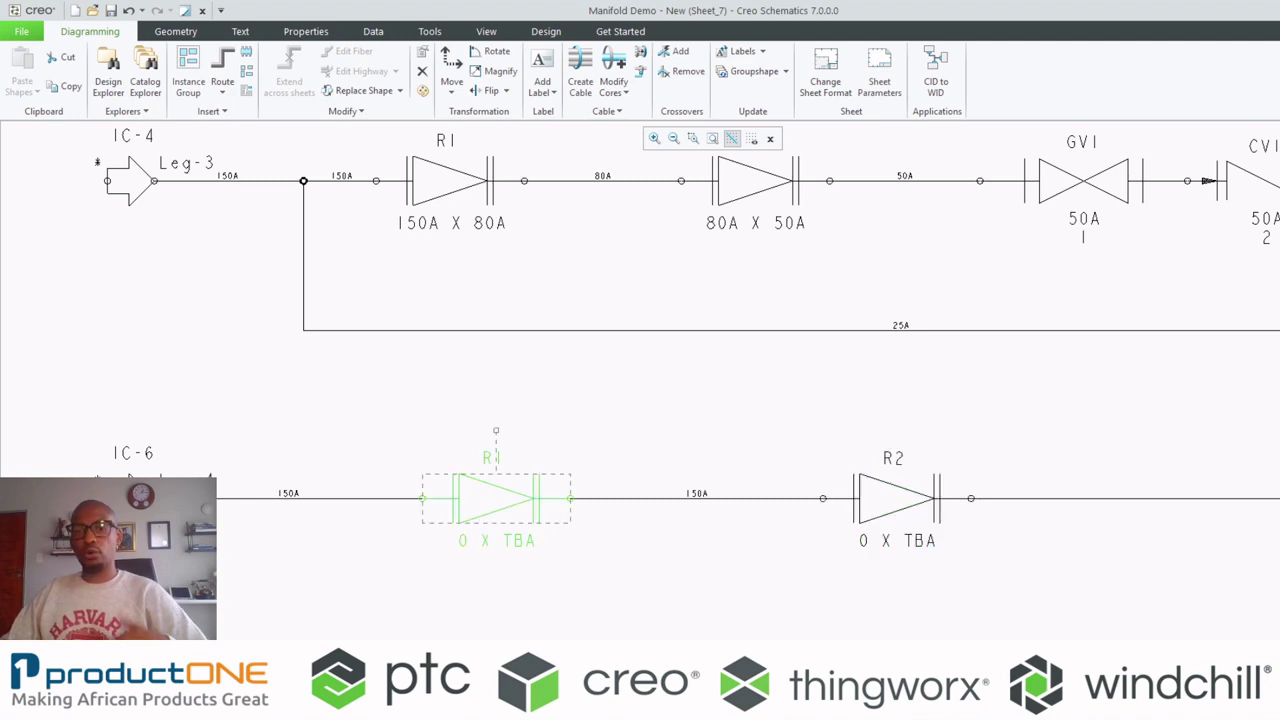
{"action": "right_click", "coordinate": [501, 521]}
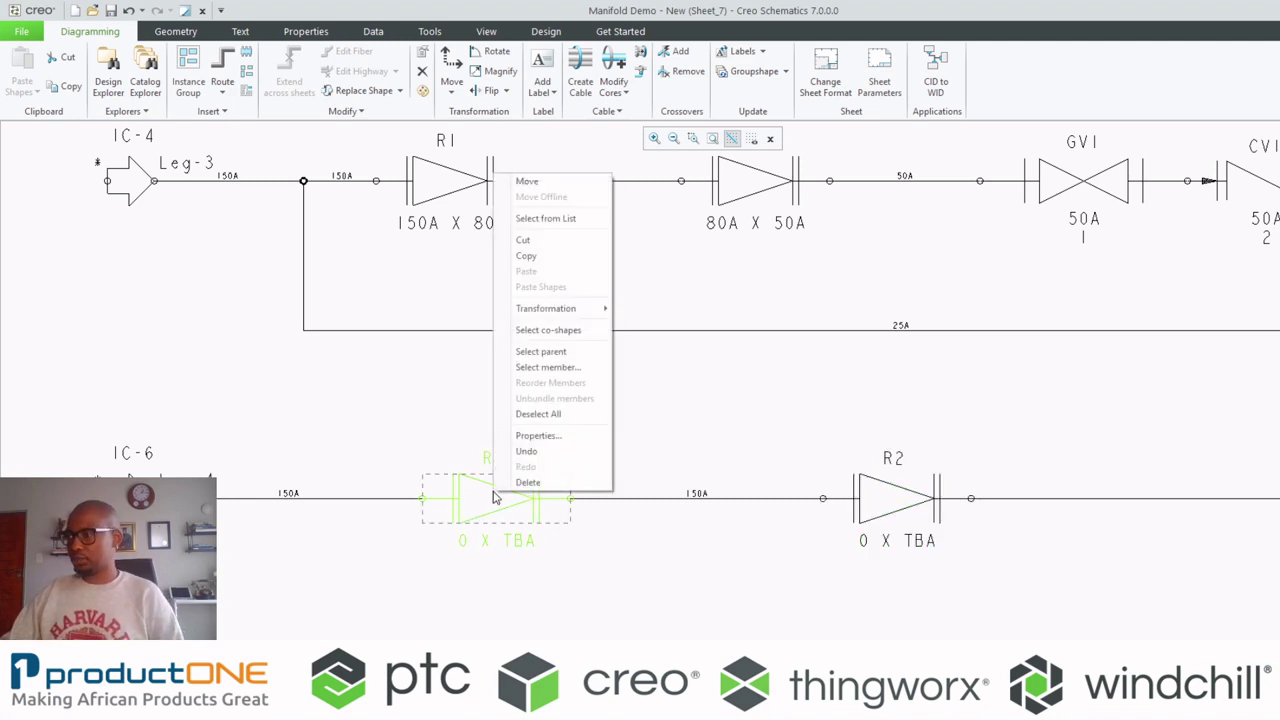
{"action": "left_click", "coordinate": [533, 433]}
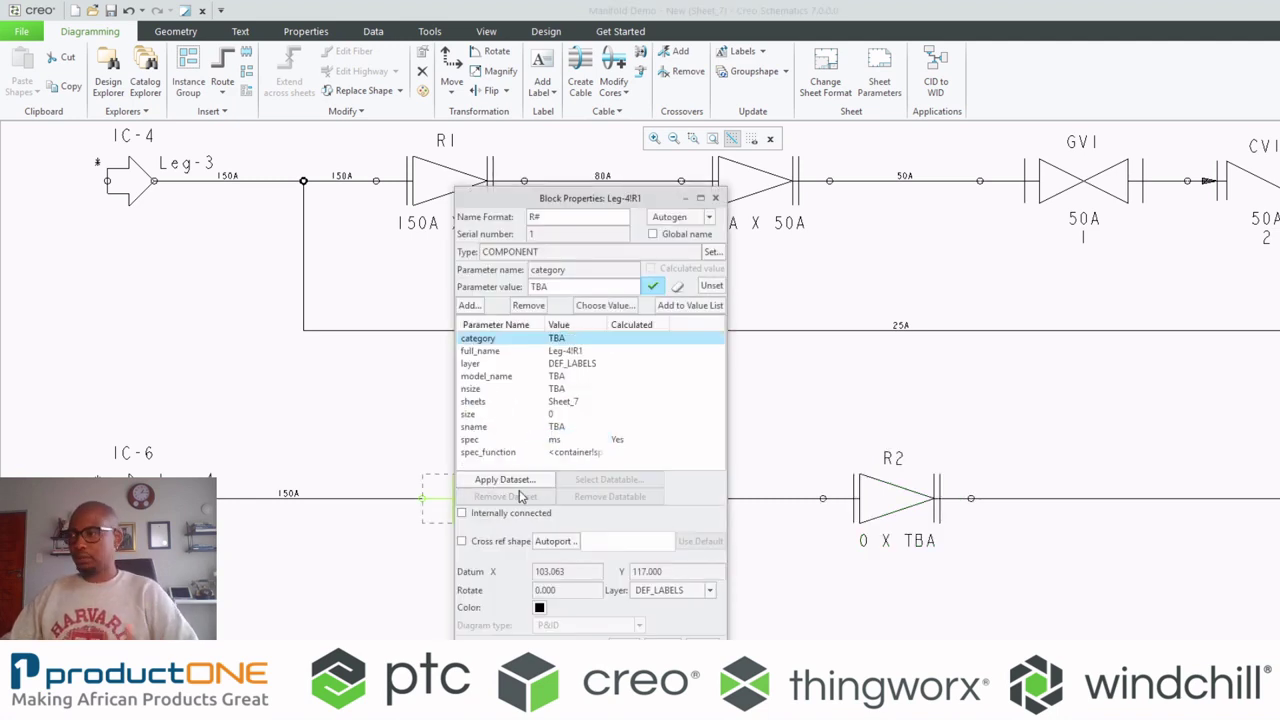
{"action": "left_click", "coordinate": [507, 480]}
{"action": "left_click_drag", "start_coordinate": [619, 450], "coordinate": [553, 287]}
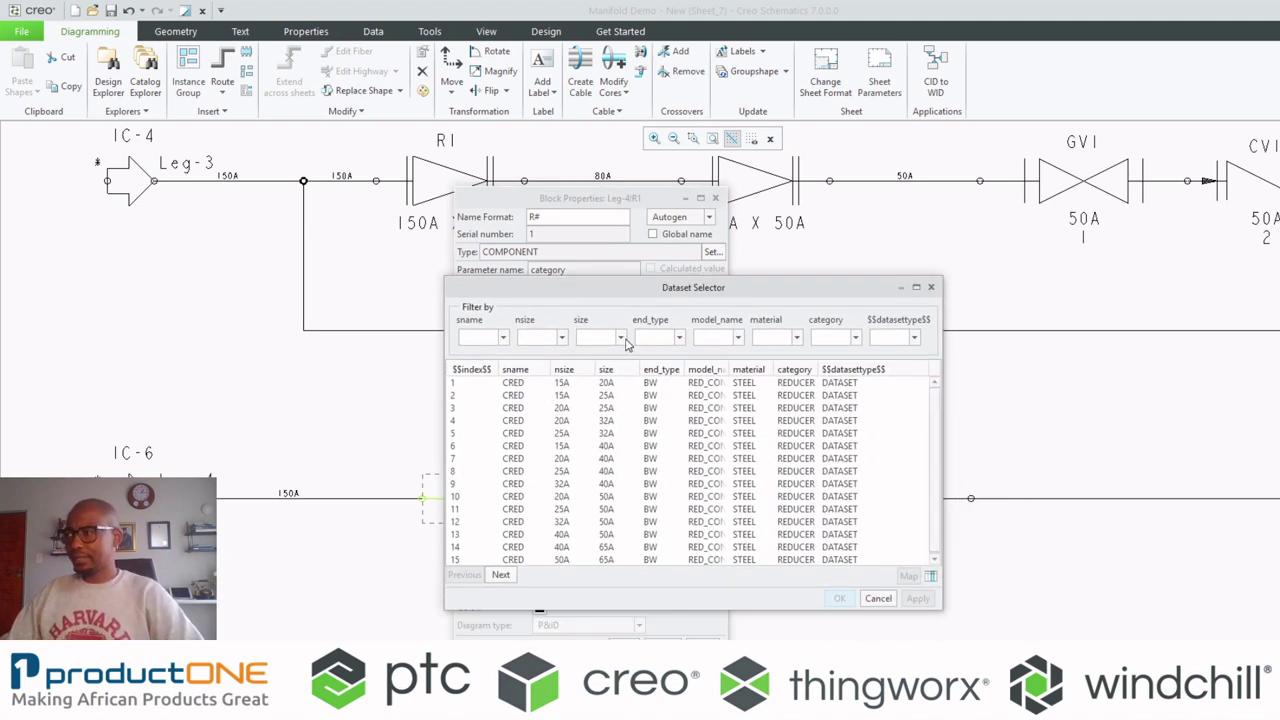
{"action": "left_click", "coordinate": [620, 338]}
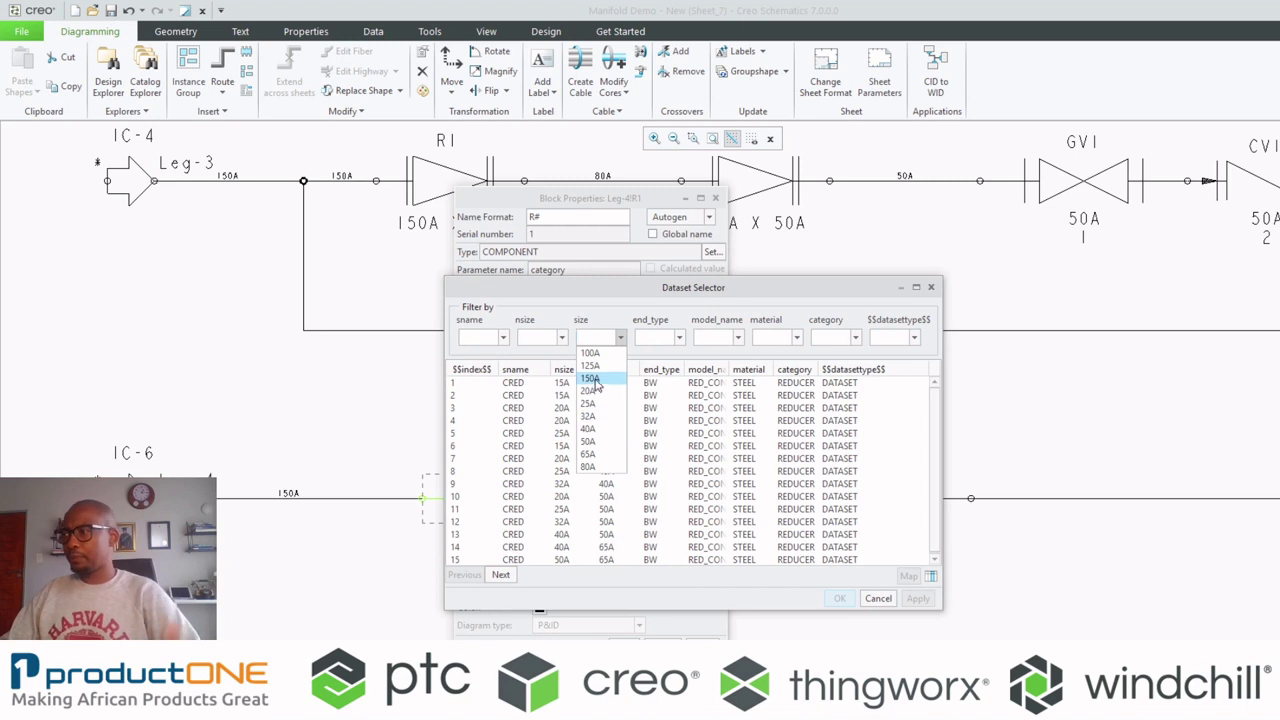
{"action": "left_click", "coordinate": [594, 380]}
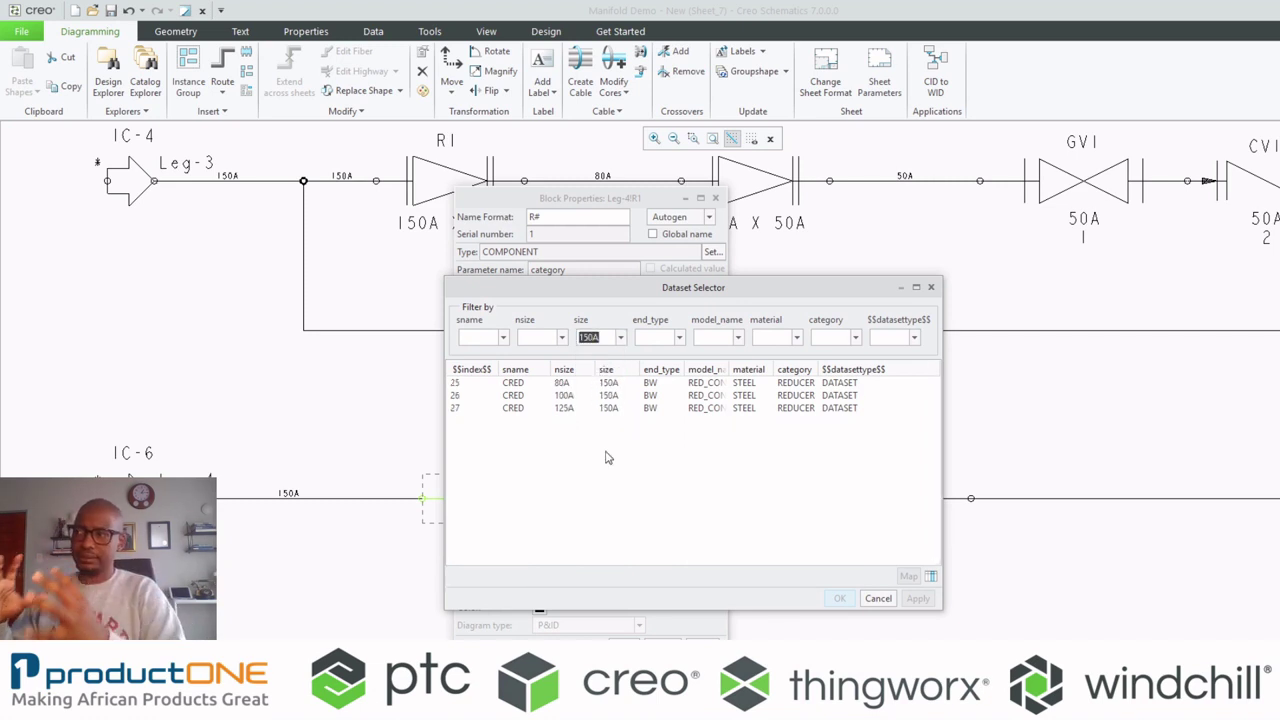
{"action": "left_click", "coordinate": [516, 384]}
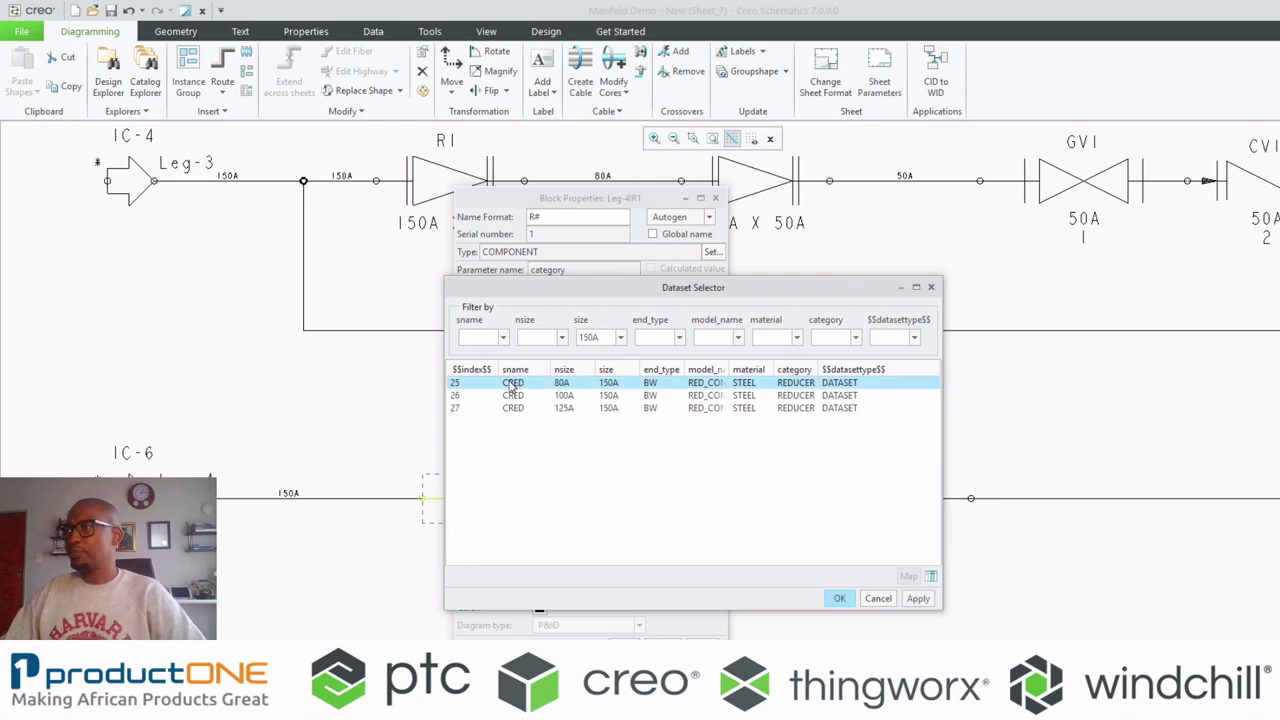
{"action": "left_click", "coordinate": [924, 602]}
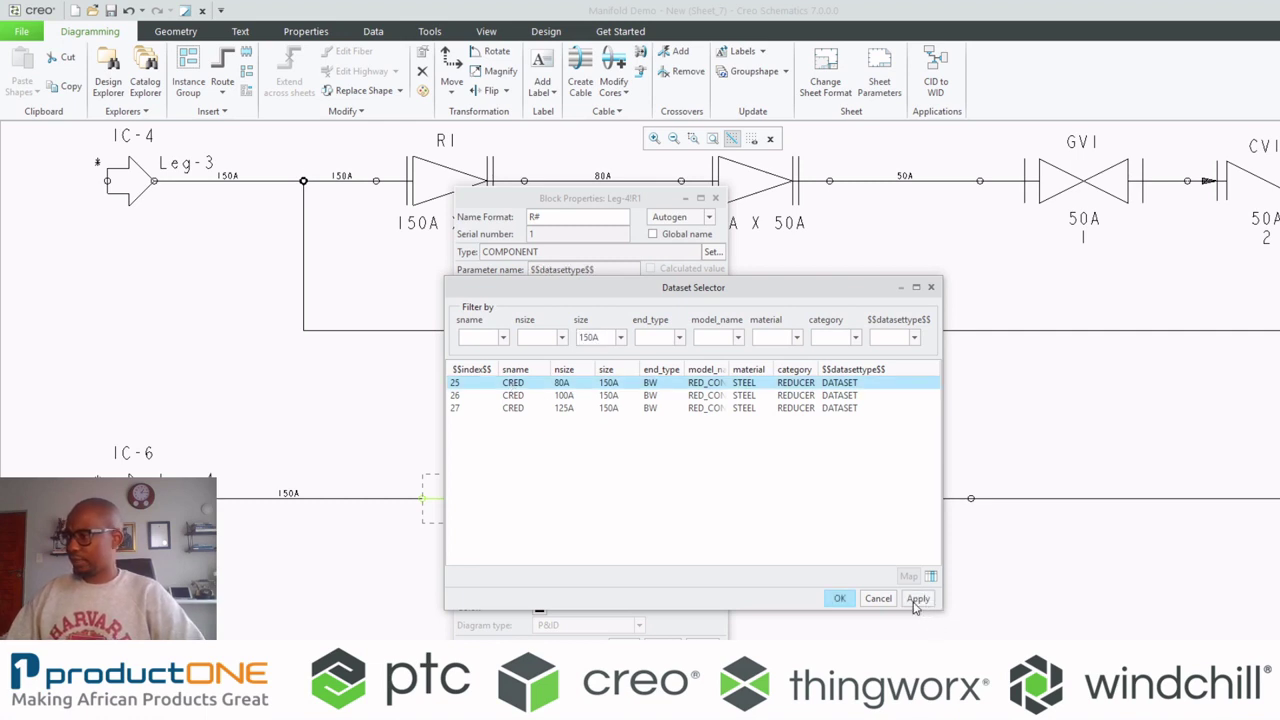
{"action": "left_click", "coordinate": [840, 598]}
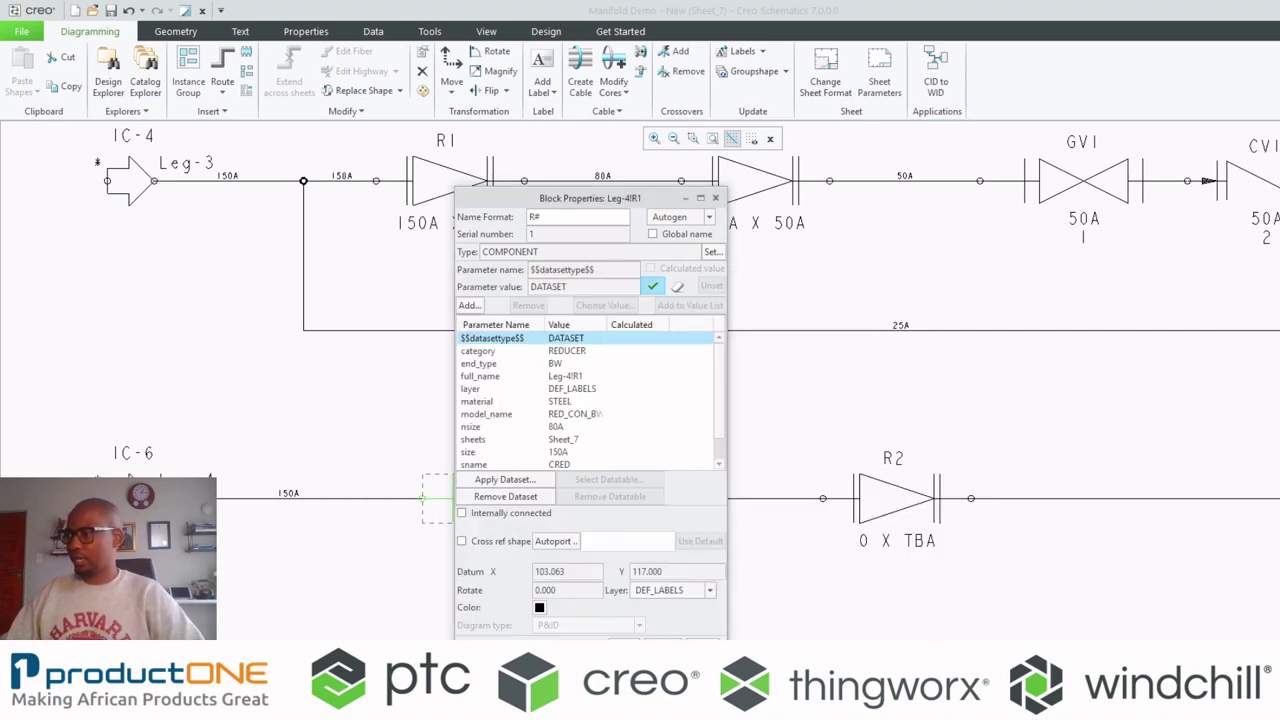
{"action": "left_click", "coordinate": [623, 648]}
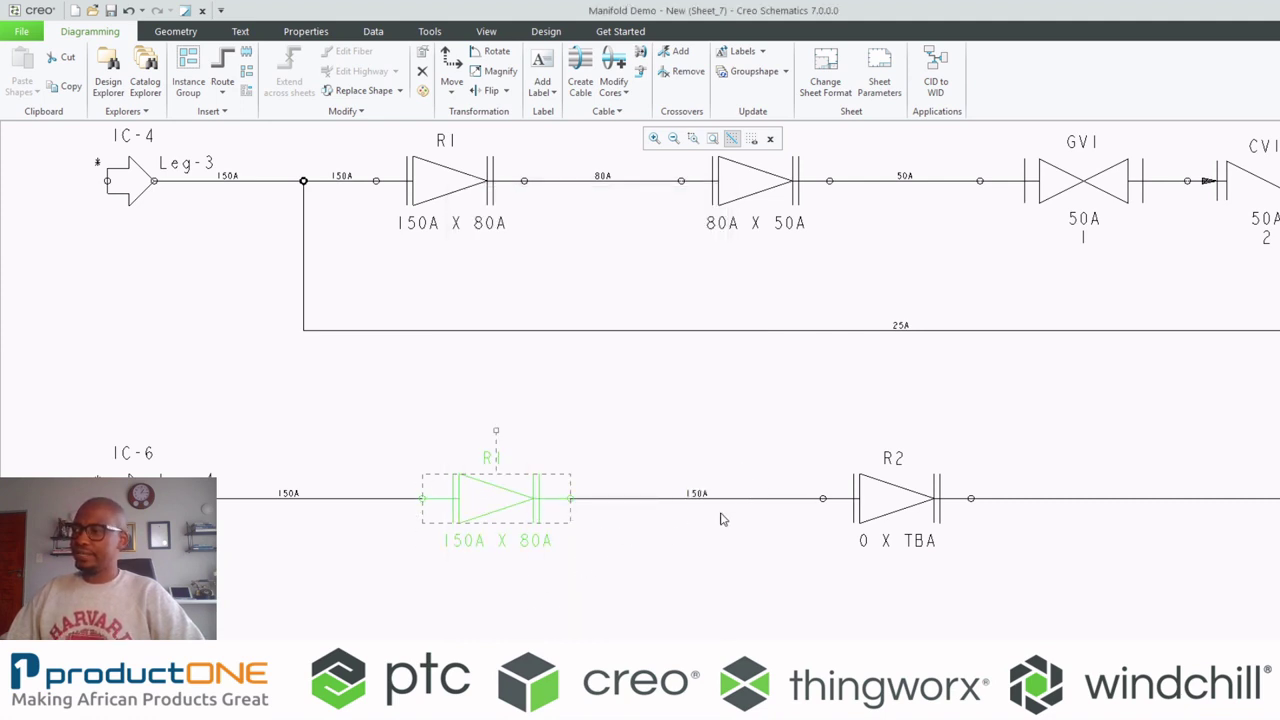
- Apply the CRED reducer dataset with size 80A and nsize 50A to reducer R2 on Leg-4
{"action": "left_click", "coordinate": [662, 499], "text": "ctrl"}
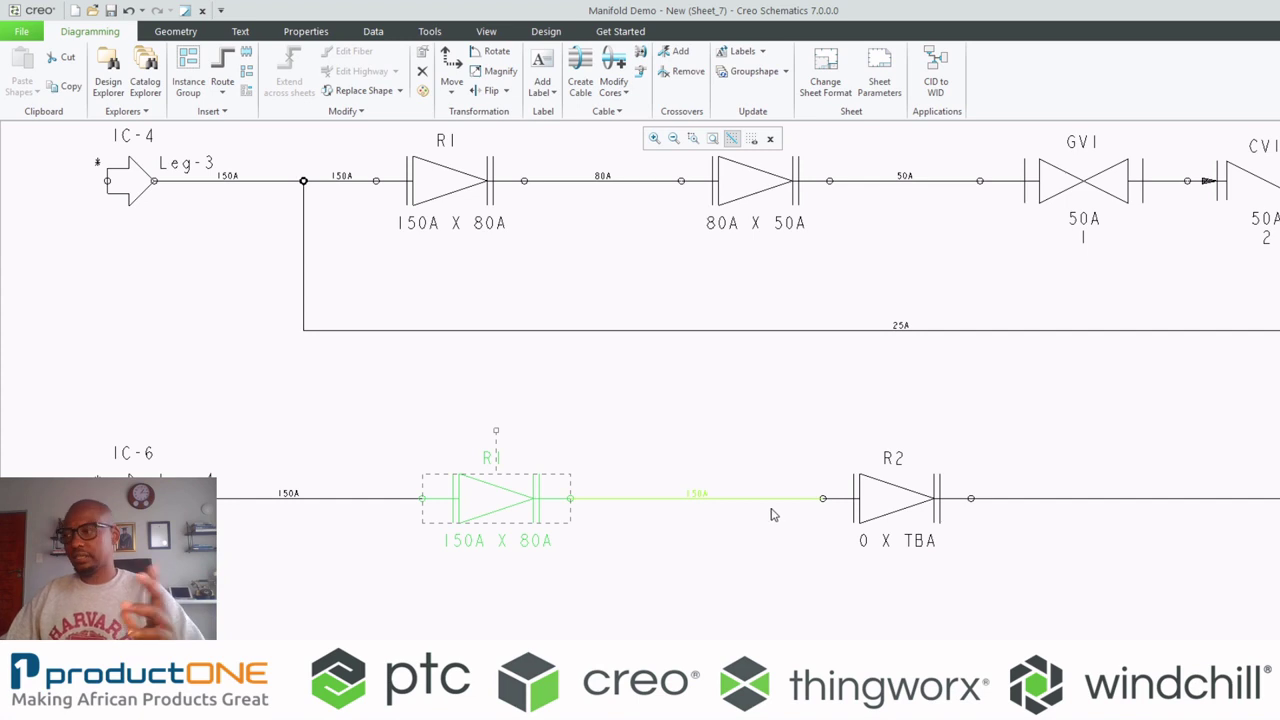
{"action": "left_click", "coordinate": [880, 497]}
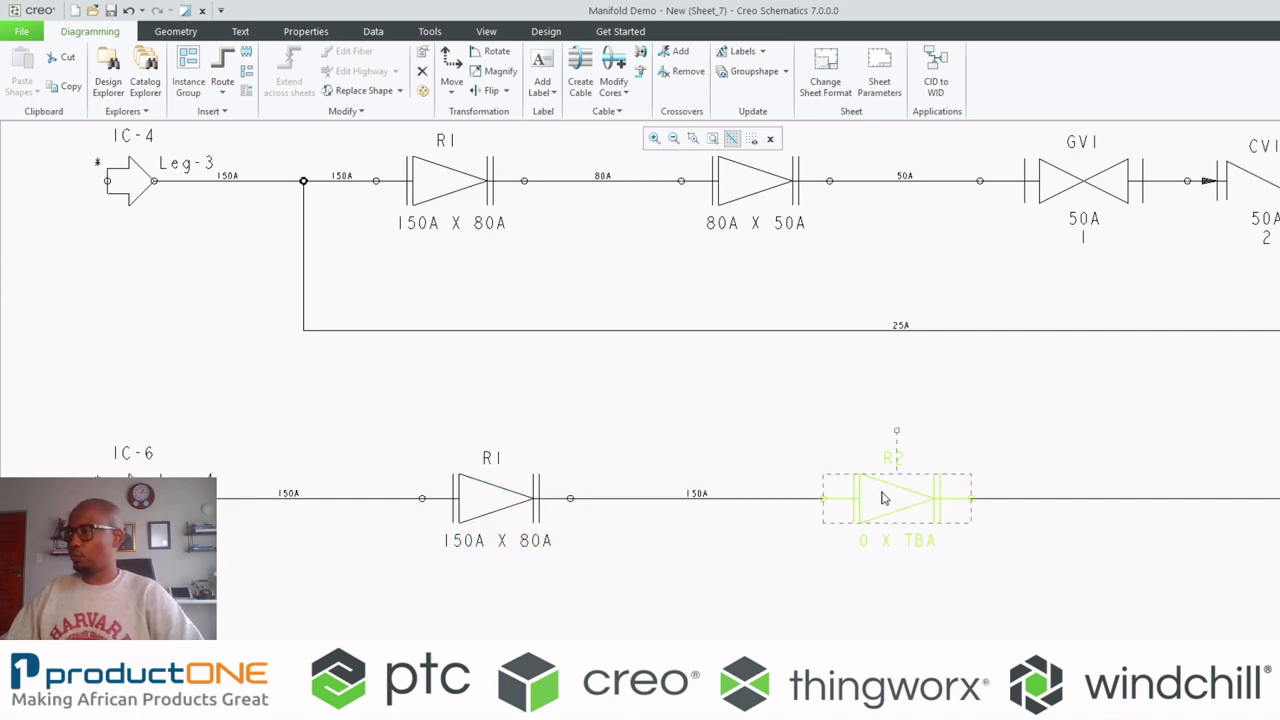
{"action": "right_click", "coordinate": [882, 494]}
{"action": "left_click", "coordinate": [927, 436]}
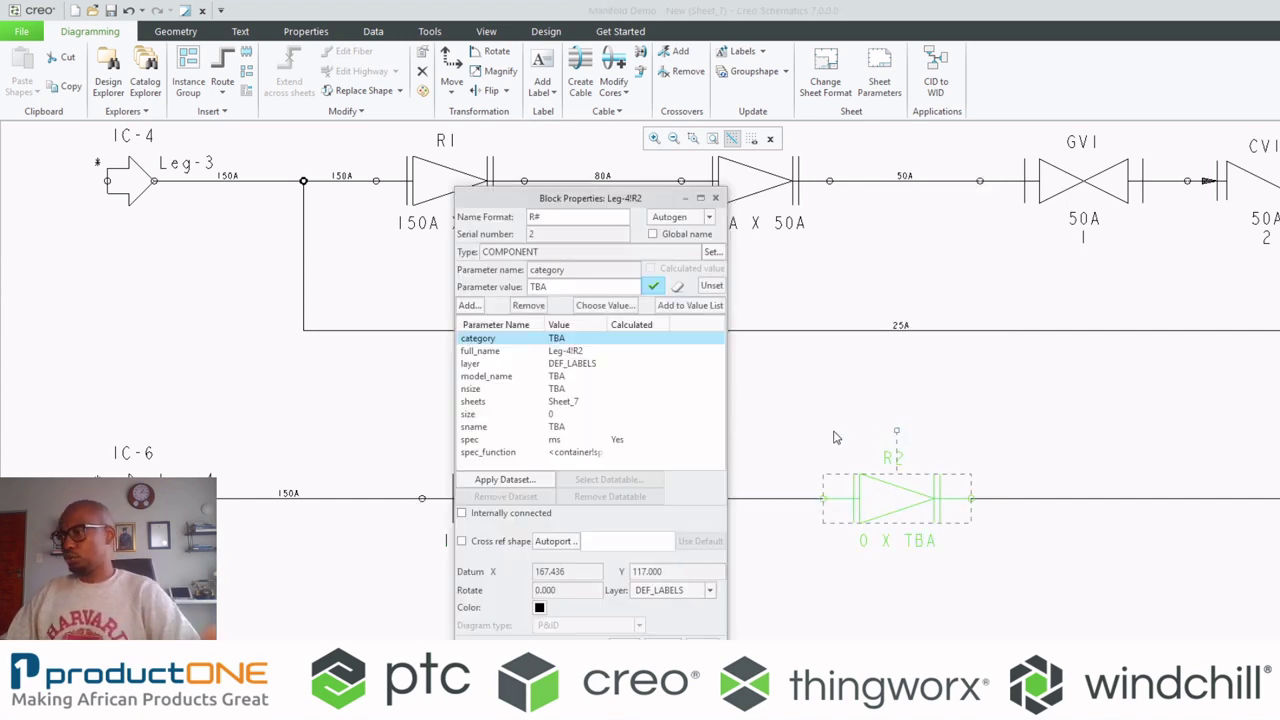
{"action": "left_click", "coordinate": [527, 480]}
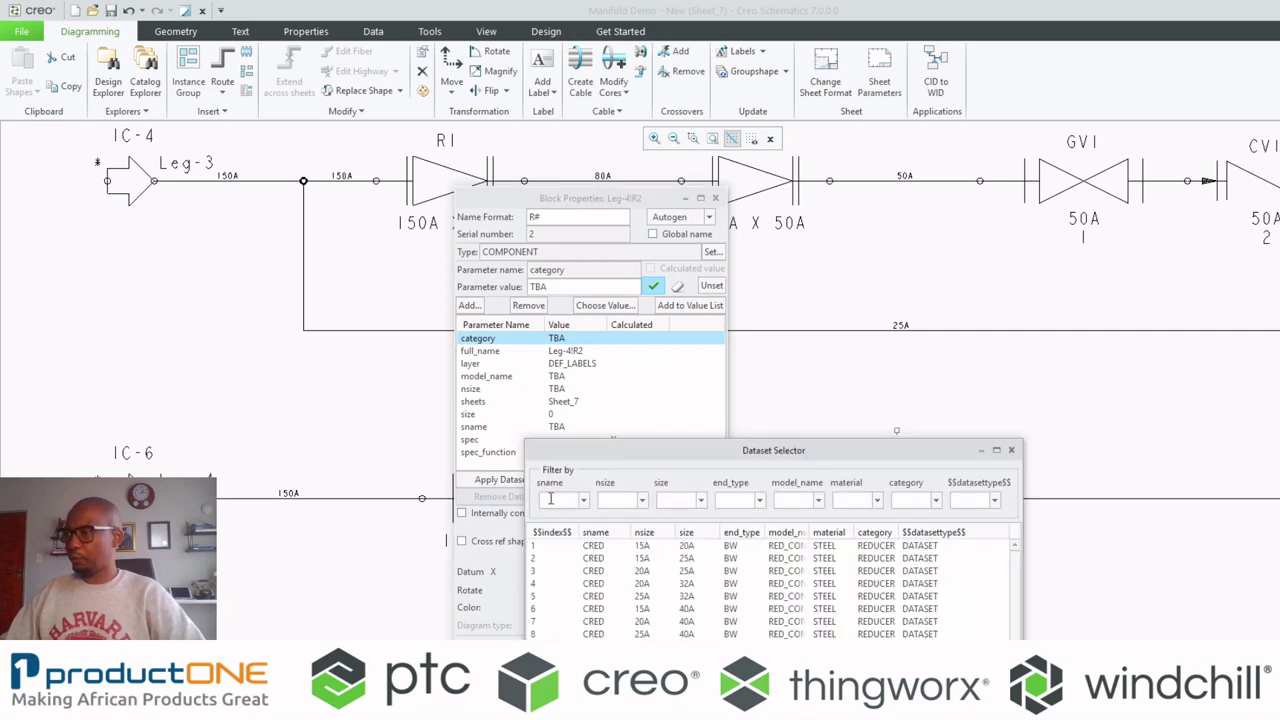
{"action": "left_click_drag", "start_coordinate": [713, 458], "coordinate": [589, 300]}
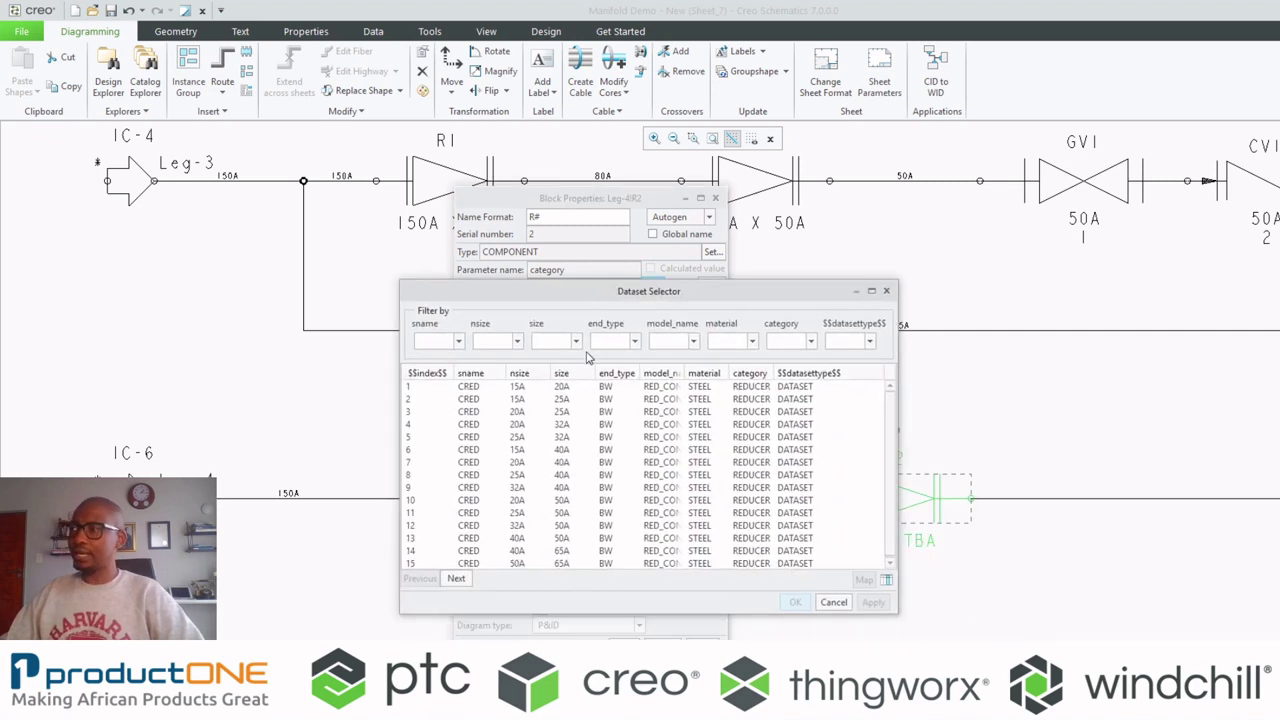
{"action": "left_click", "coordinate": [576, 341]}
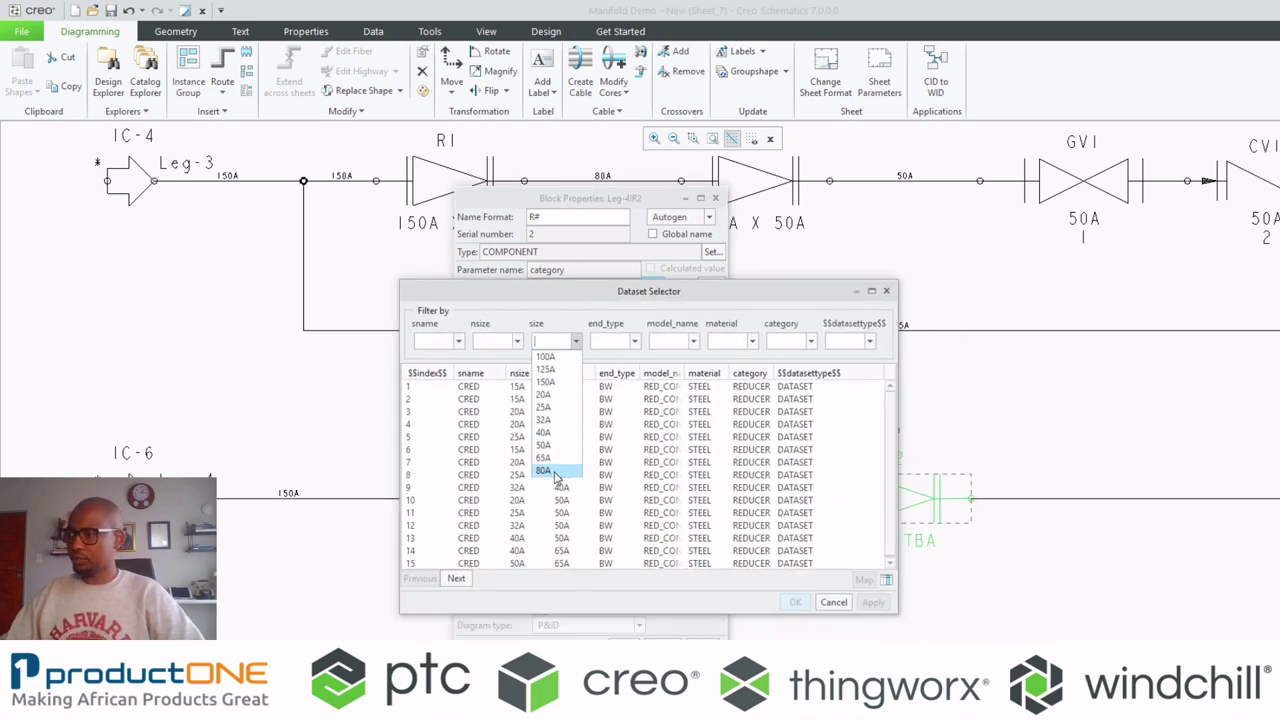
{"action": "left_click", "coordinate": [548, 470]}
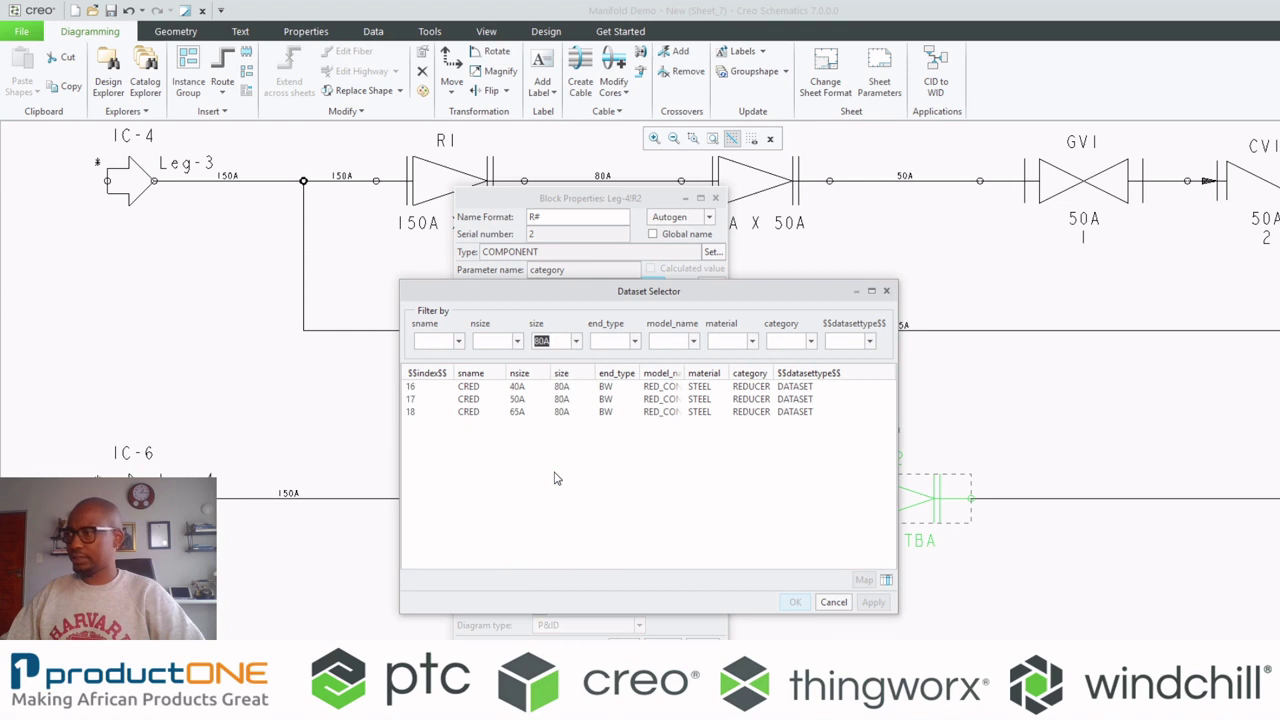
{"action": "left_click", "coordinate": [508, 401]}
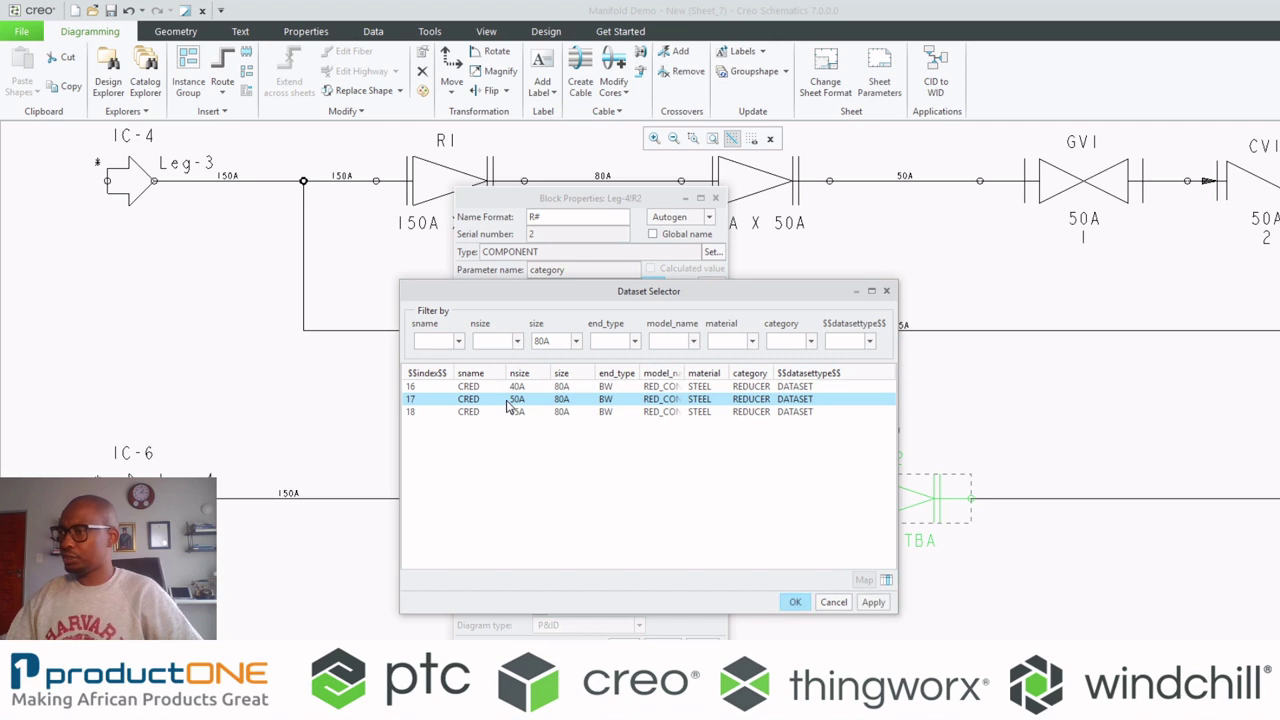
{"action": "left_click", "coordinate": [795, 602]}
{"action": "left_click", "coordinate": [622, 648]}
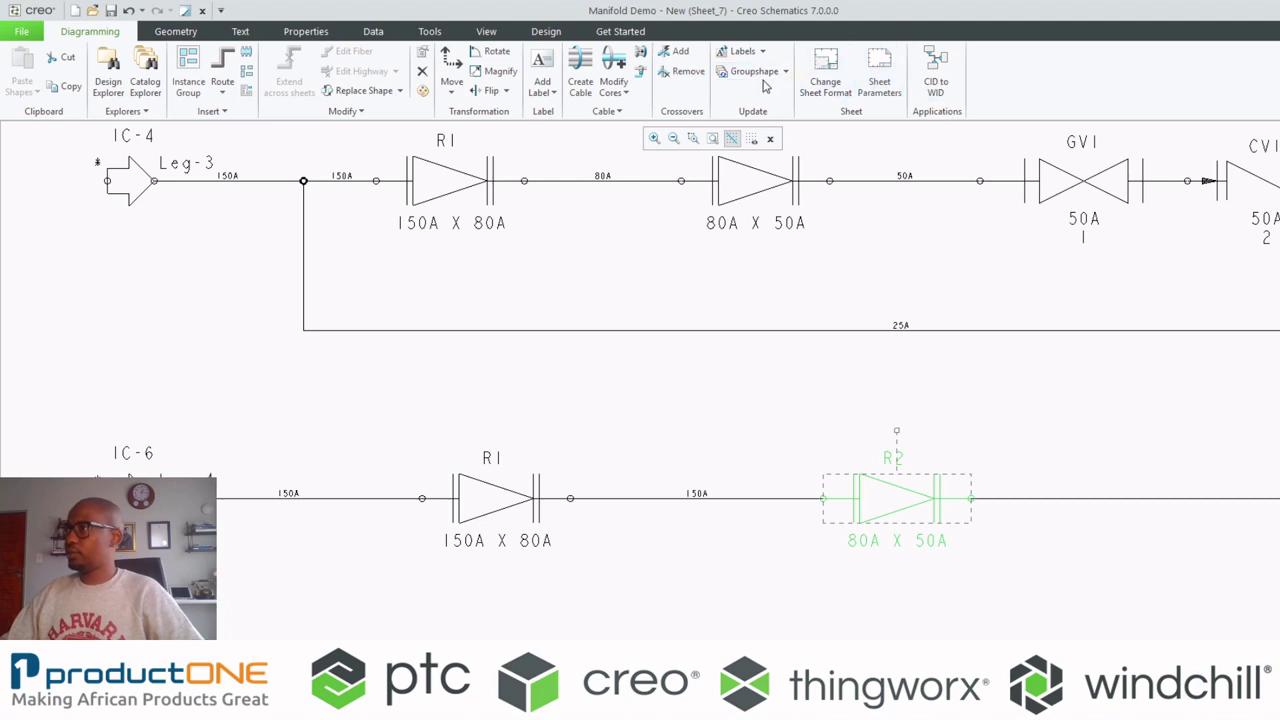
- Deselect reducer R2 and check the pipe size labels along Leg-4 from the first reducer to tee T1
{"action": "left_click", "coordinate": [716, 520]}
{"action": "scroll", "coordinate": [716, 505], "scroll_direction": "up", "scroll_amount": 5}
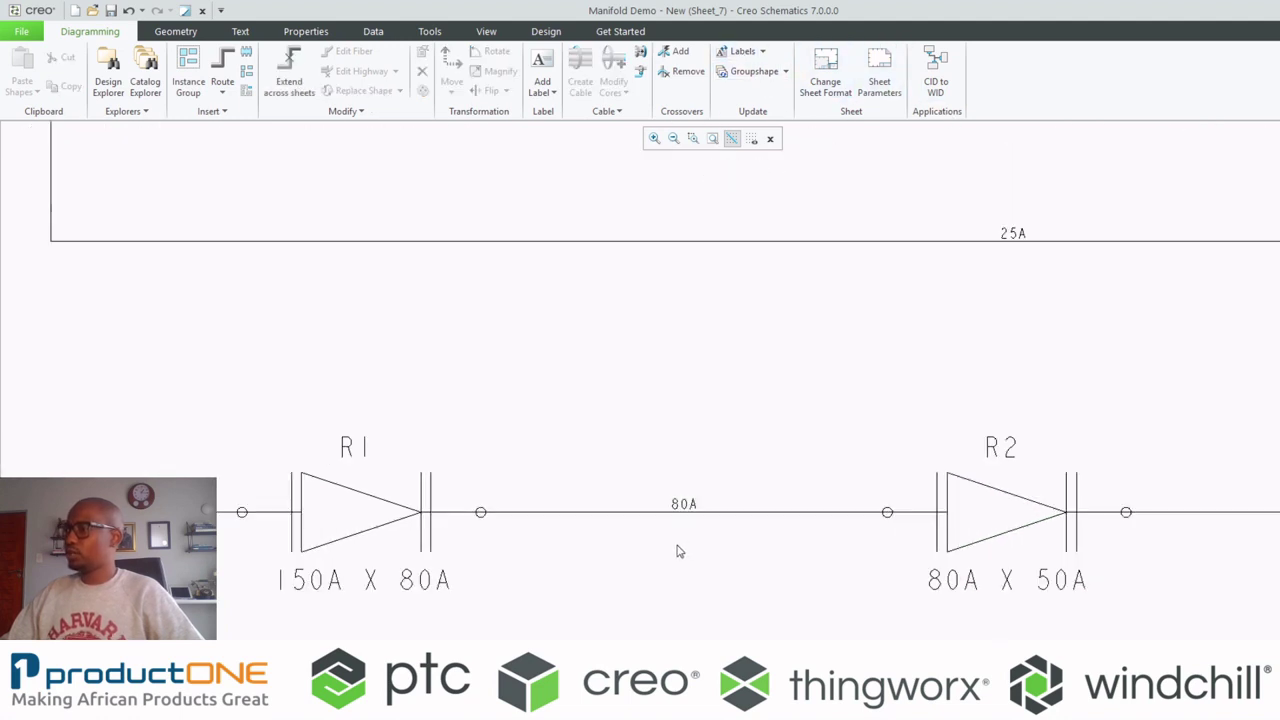
{"action": "scroll", "coordinate": [569, 414], "scroll_direction": "down", "scroll_amount": 2}
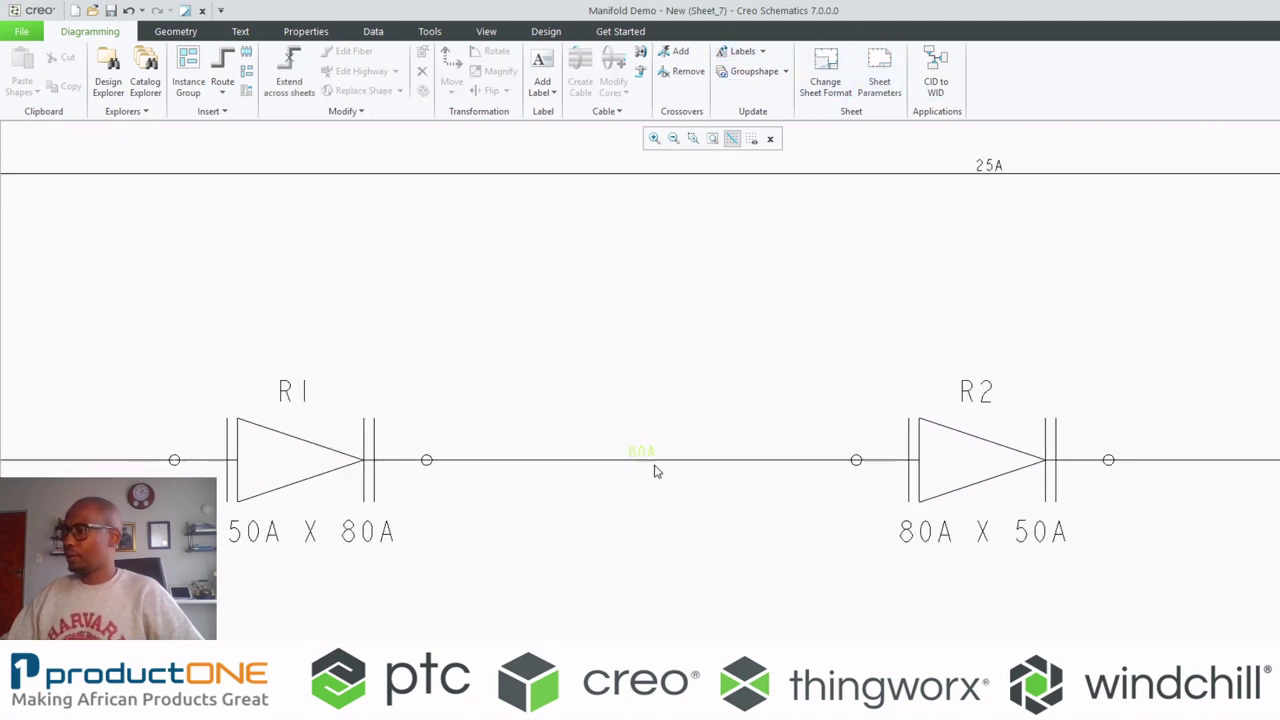
{"action": "scroll", "coordinate": [651, 467], "scroll_direction": "down", "scroll_amount": 2}
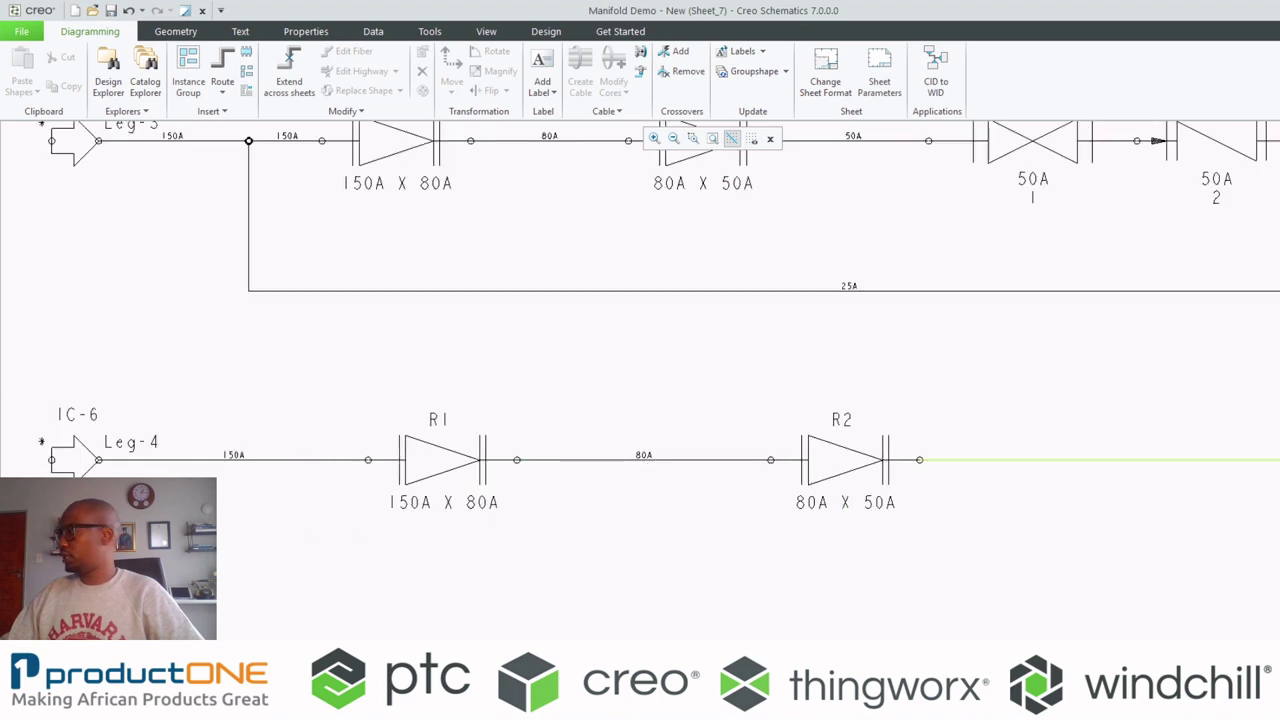
{"action": "scroll", "coordinate": [1128, 477], "scroll_direction": "right", "scroll_amount": 4}
{"action": "scroll", "coordinate": [1000, 490], "scroll_direction": "down", "scroll_amount": 1}
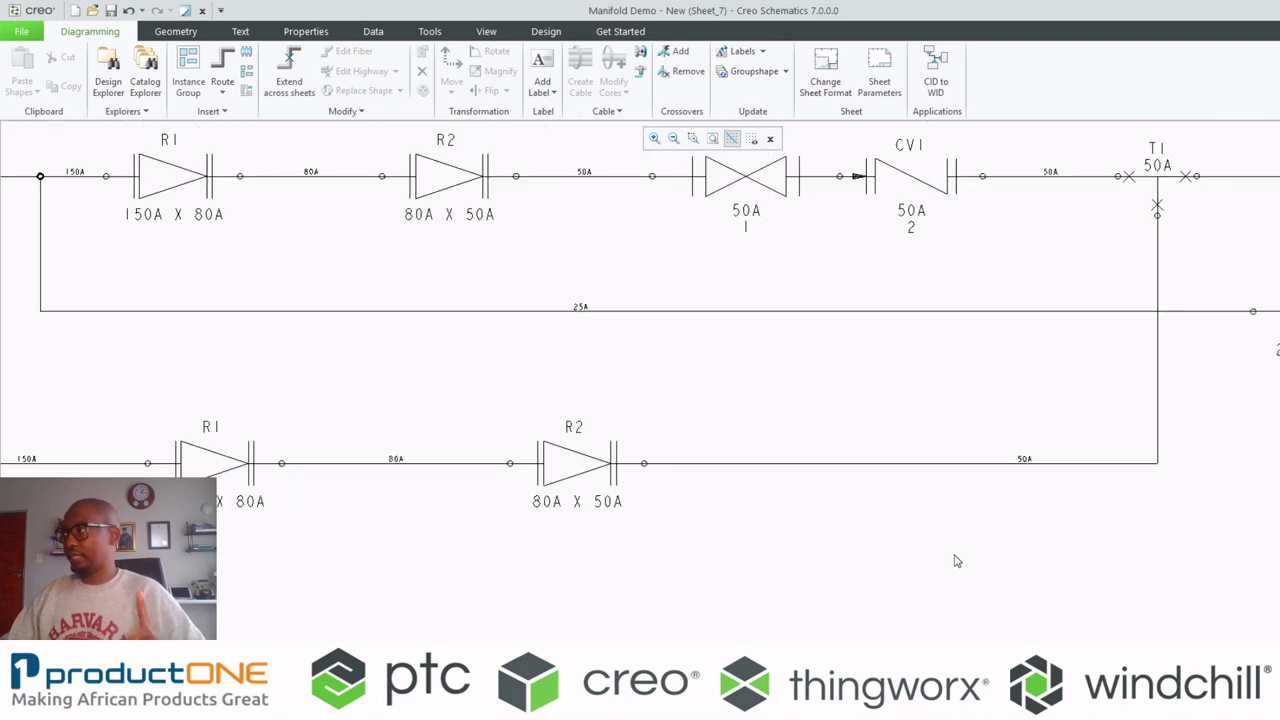
{"action": "scroll", "coordinate": [964, 590], "scroll_direction": "up", "scroll_amount": 2}
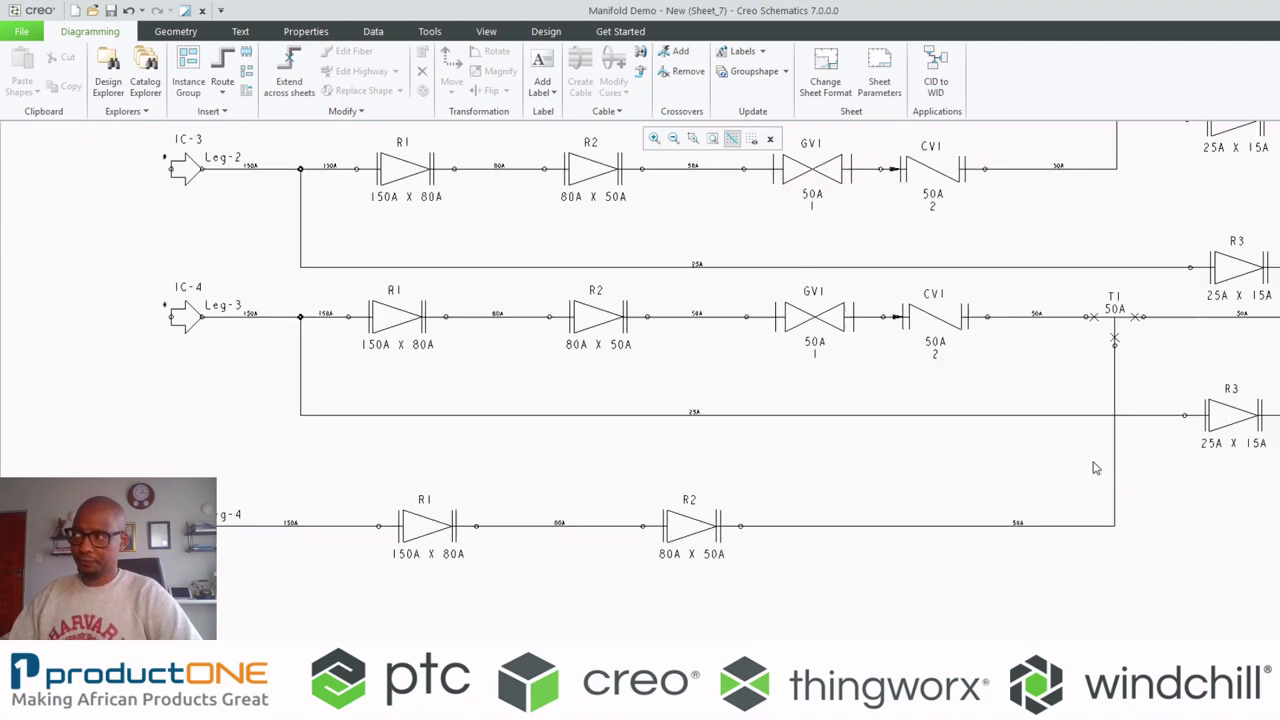
{"action": "scroll", "coordinate": [1080, 330], "scroll_direction": "down", "scroll_amount": 3}
- Switch to Creo Parametric and open the MANIFOLD_SKID.ASM subassembly from the 00-TOP plant assembly
{"action": "middle_click_drag", "start_coordinate": [1076, 364], "coordinate": [912, 428]}
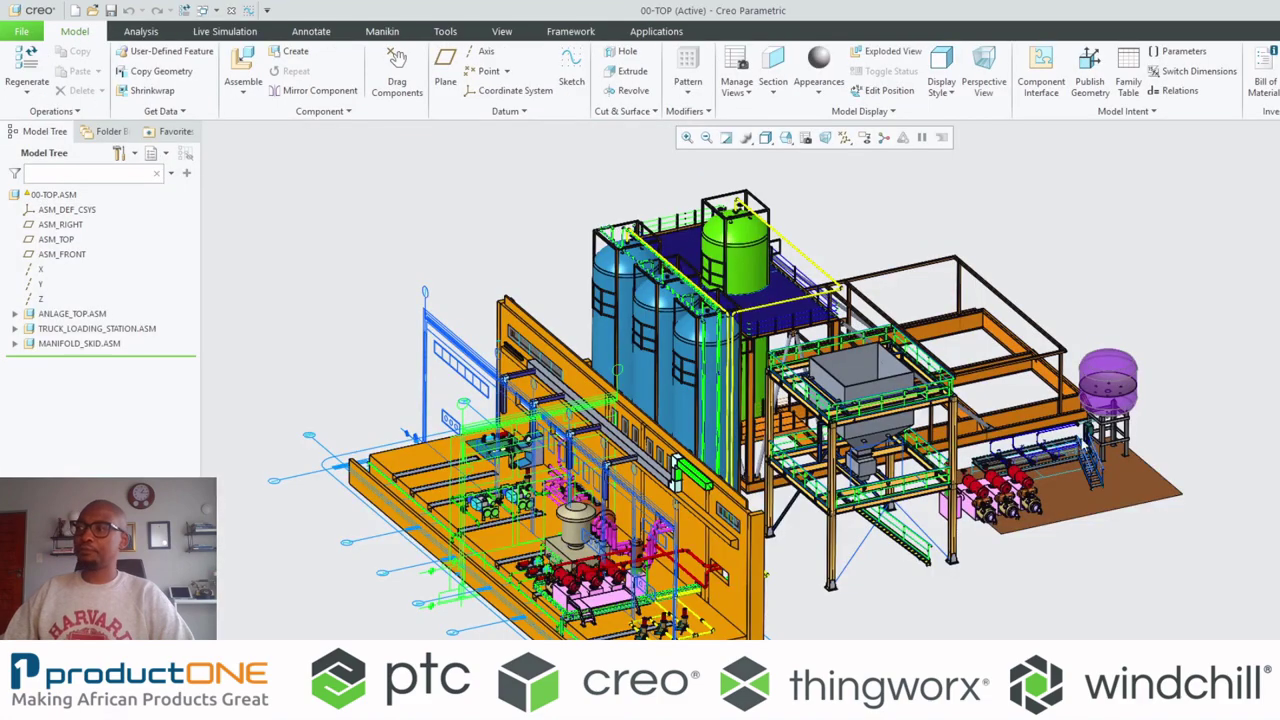
{"action": "middle_click_drag", "start_coordinate": [1010, 405], "coordinate": [1073, 398]}
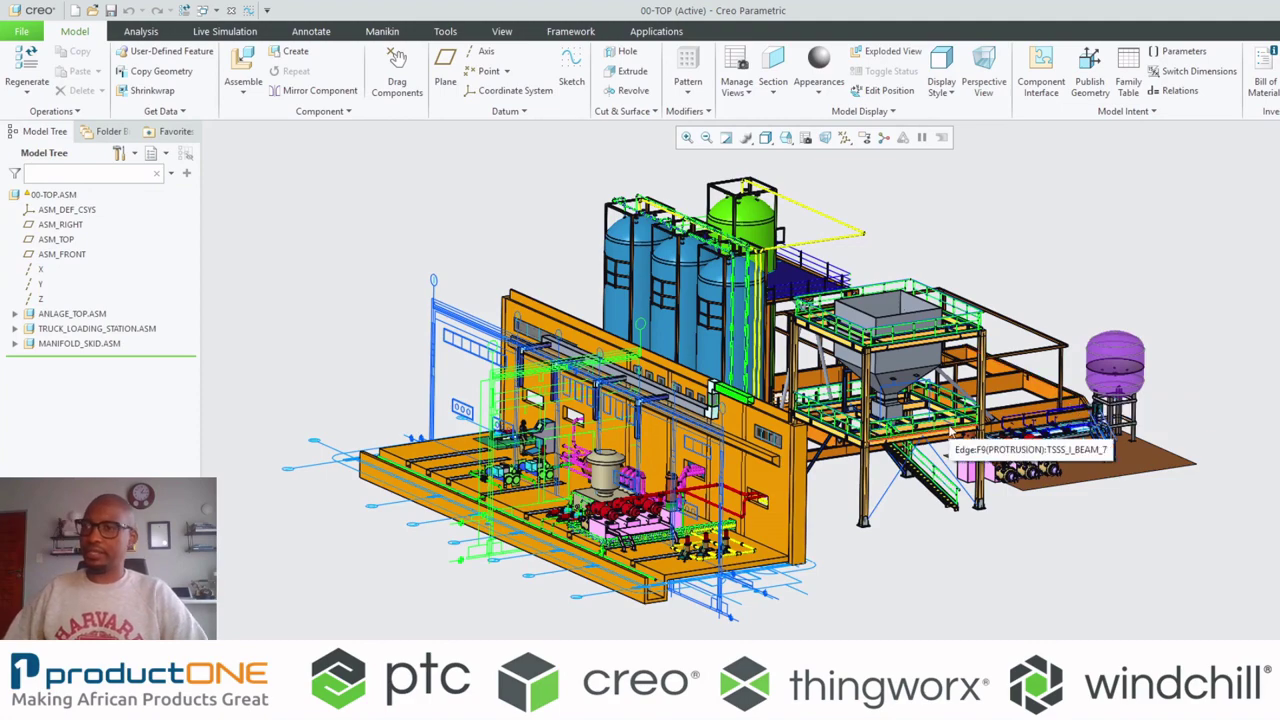
{"action": "left_click", "coordinate": [86, 344]}
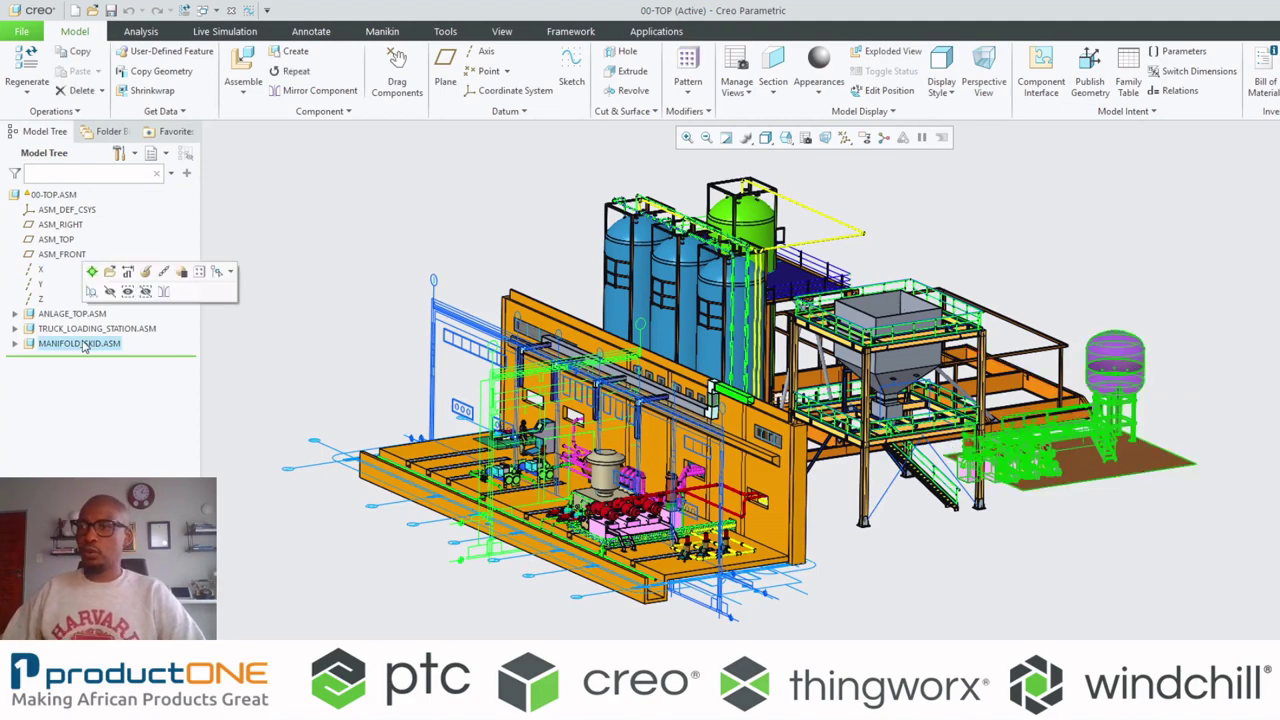
{"action": "left_click", "coordinate": [115, 272]}
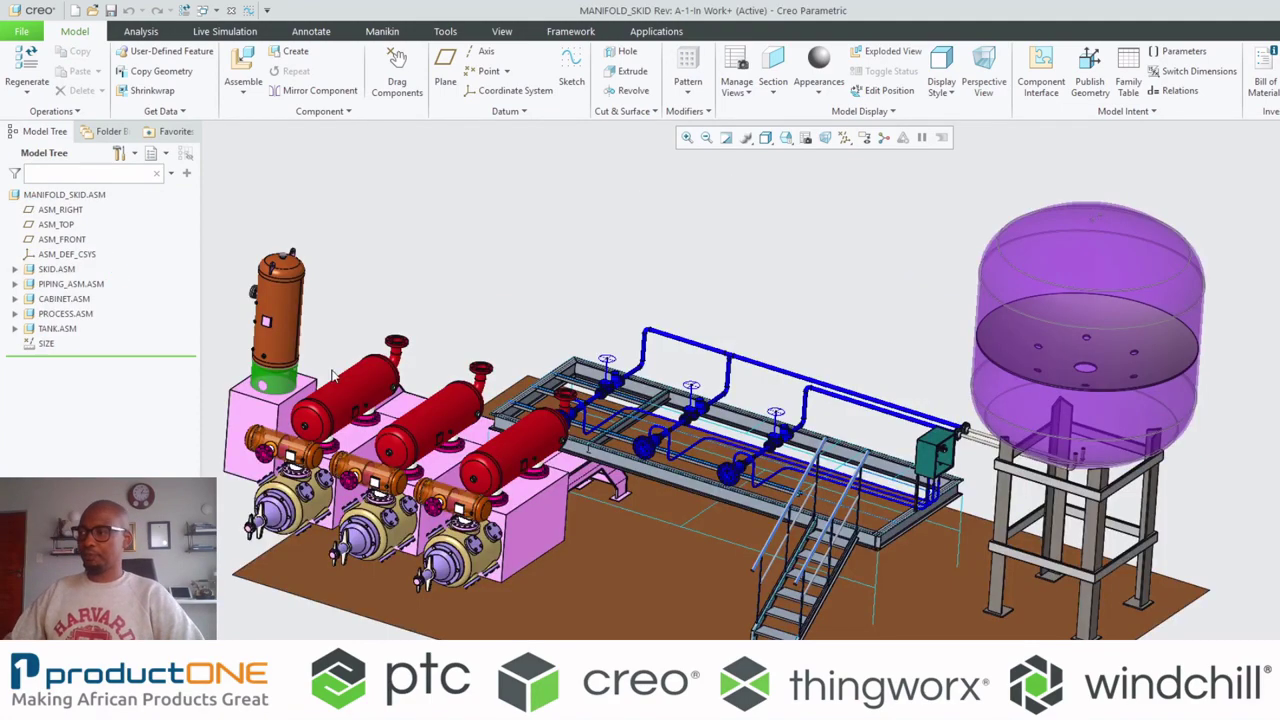
- Start the Piping application in the manifold skid assembly
{"action": "middle_click_drag", "start_coordinate": [333, 375], "coordinate": [713, 478]}
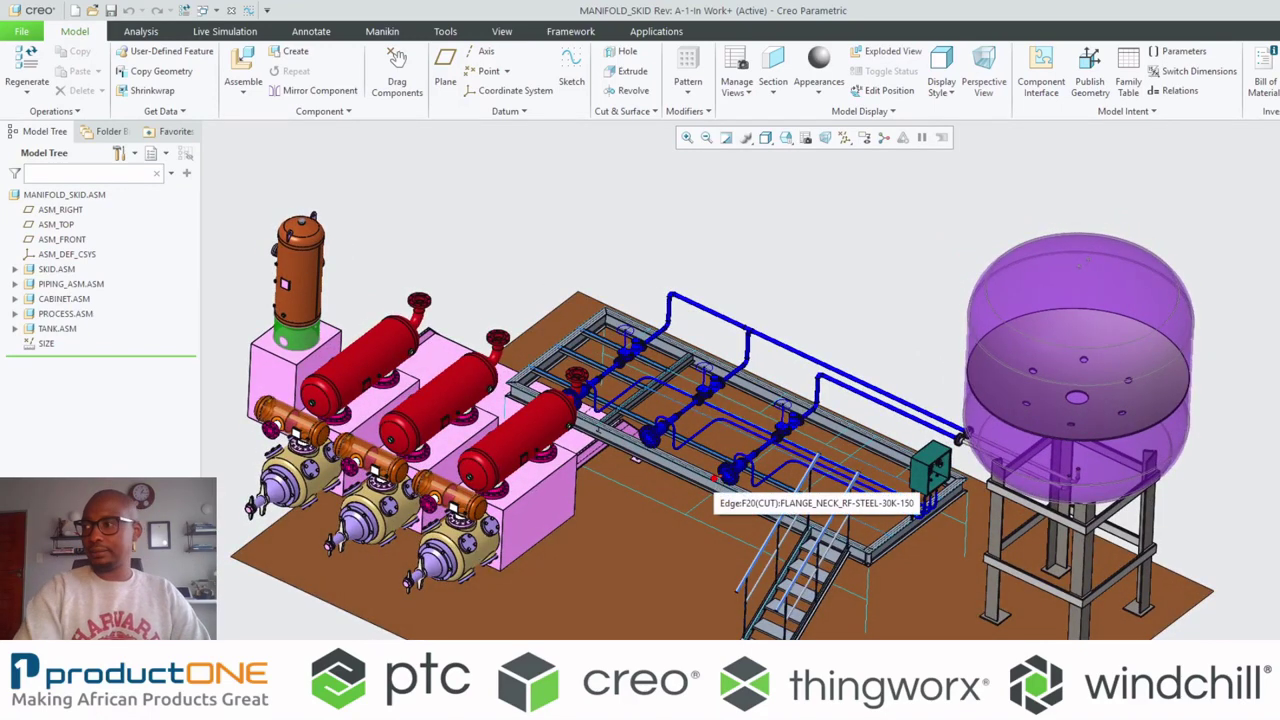
{"action": "left_click_drag", "start_coordinate": [681, 327], "coordinate": [847, 494]}
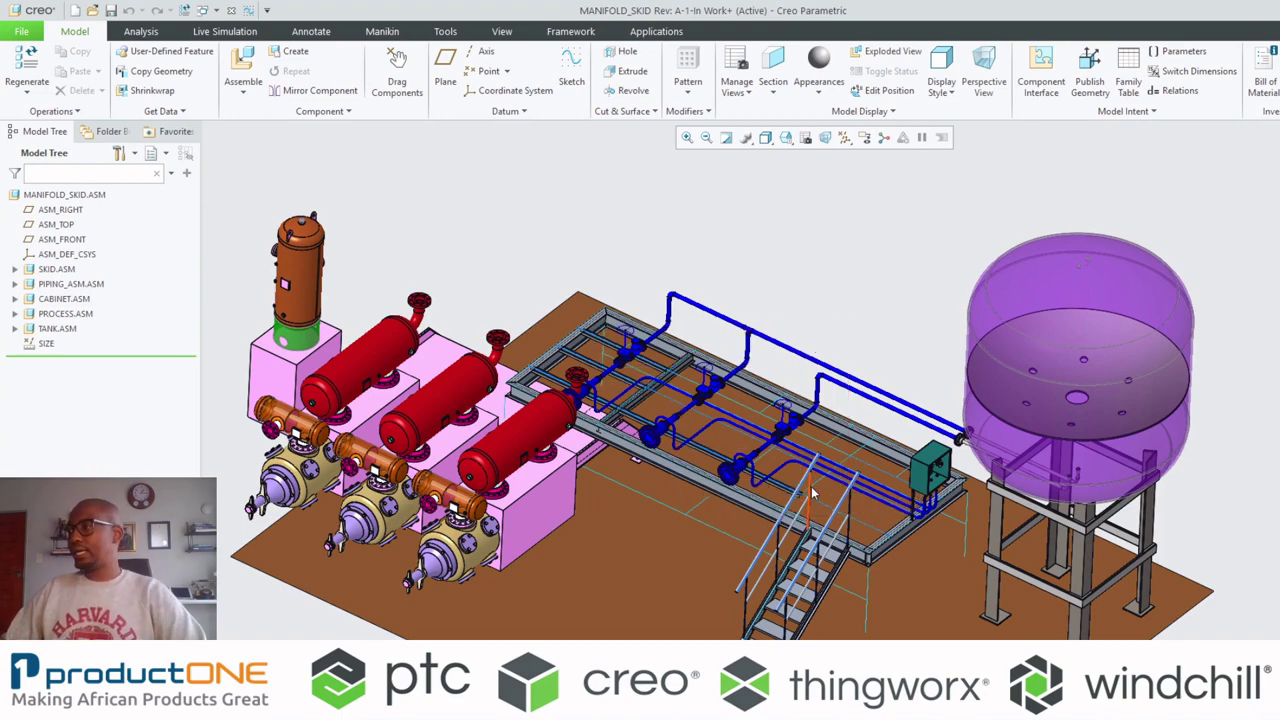
{"action": "scroll", "coordinate": [837, 527], "scroll_direction": "up", "scroll_amount": 3}
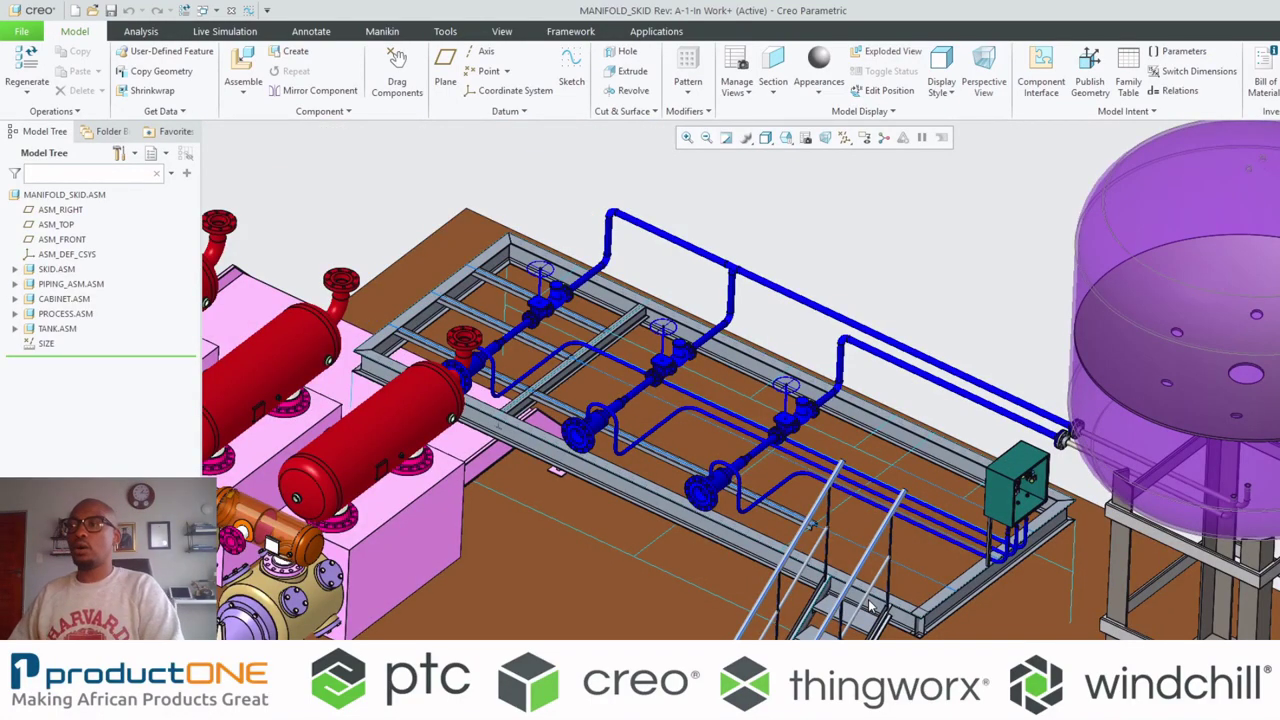
{"action": "left_click", "coordinate": [655, 31]}
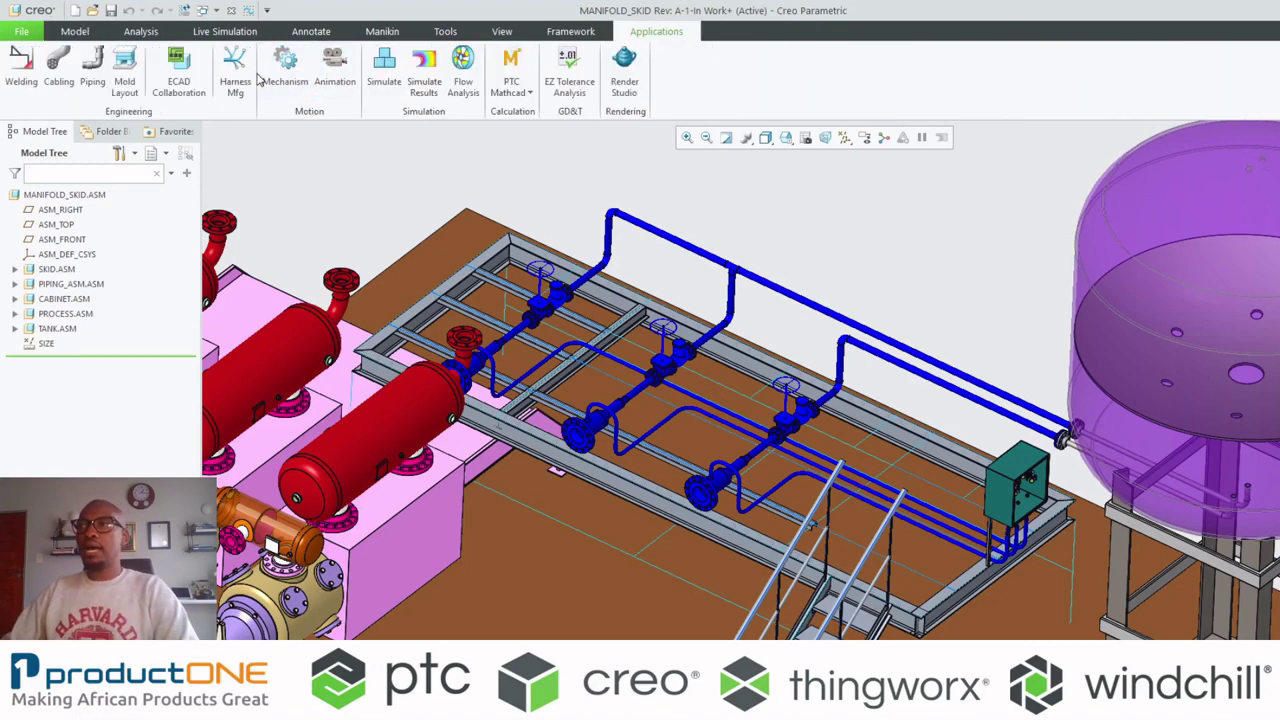
{"action": "left_click", "coordinate": [92, 62]}
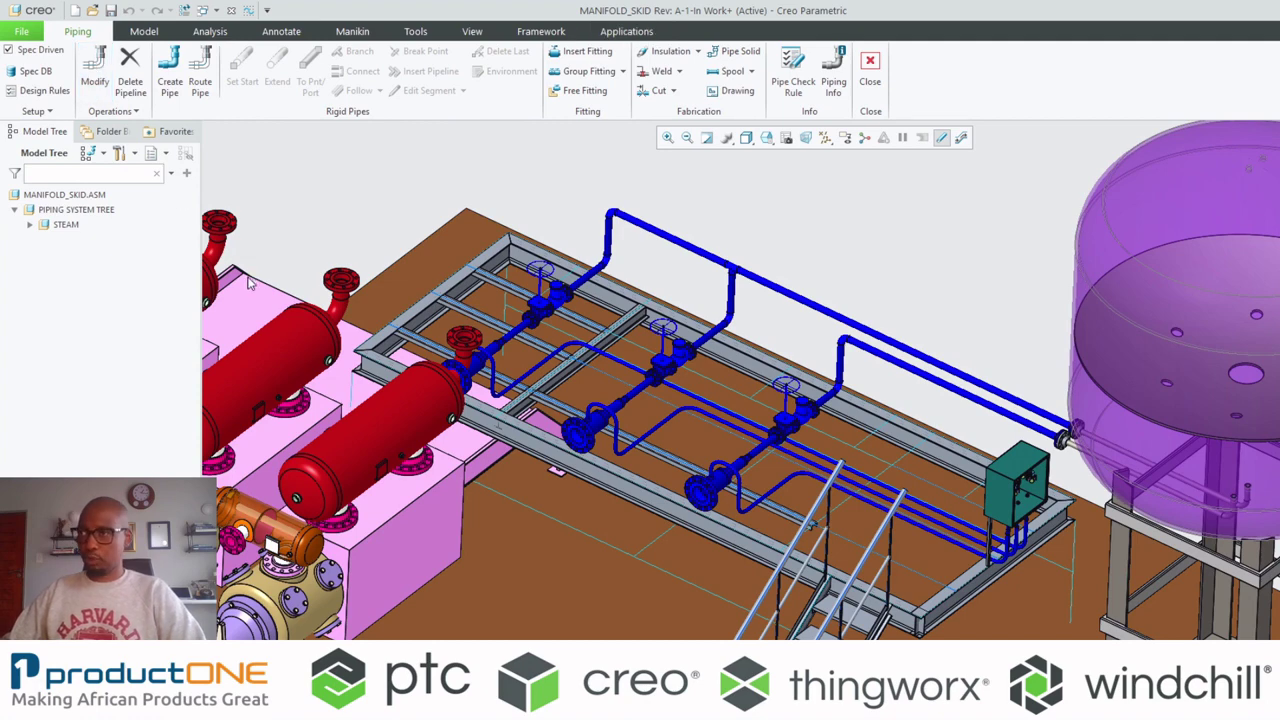
- Set up a new schematic-driven pipeline from ms1.xml in the rsd_xml folder, with pipeline number Leg4 and subassembly name LEG4
{"action": "left_click", "coordinate": [168, 68]}
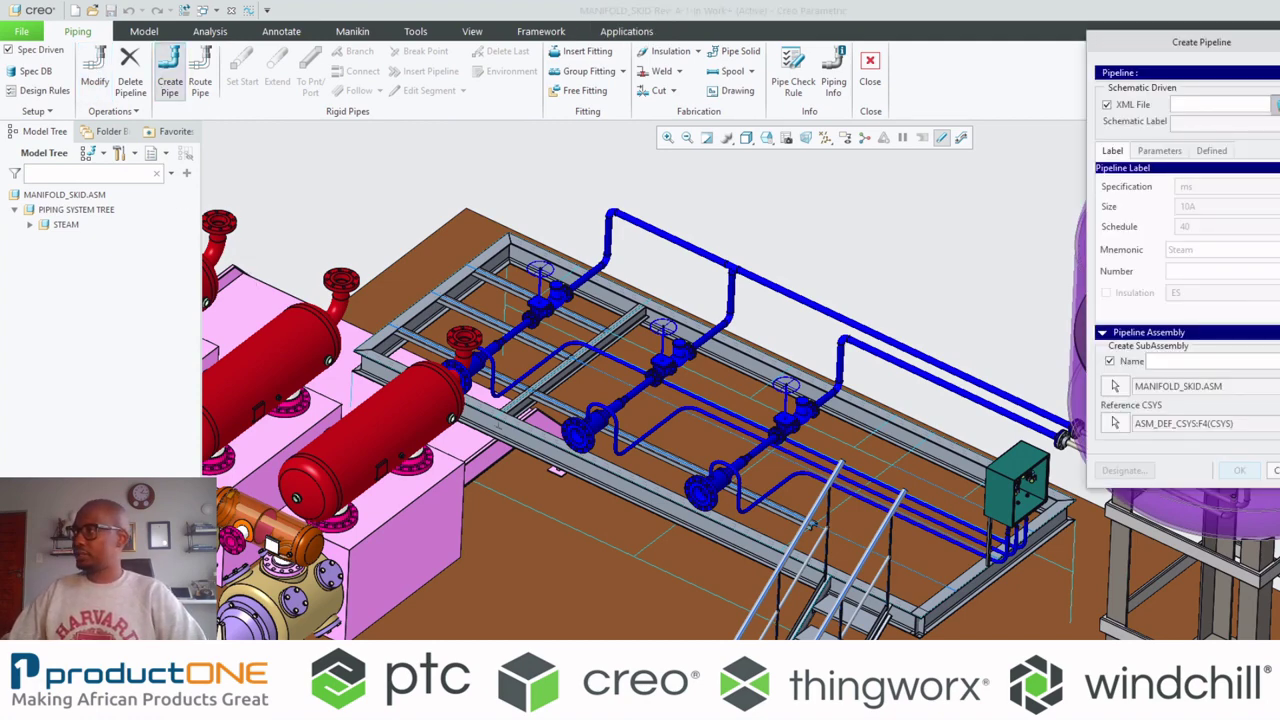
{"action": "left_click", "coordinate": [1274, 105]}
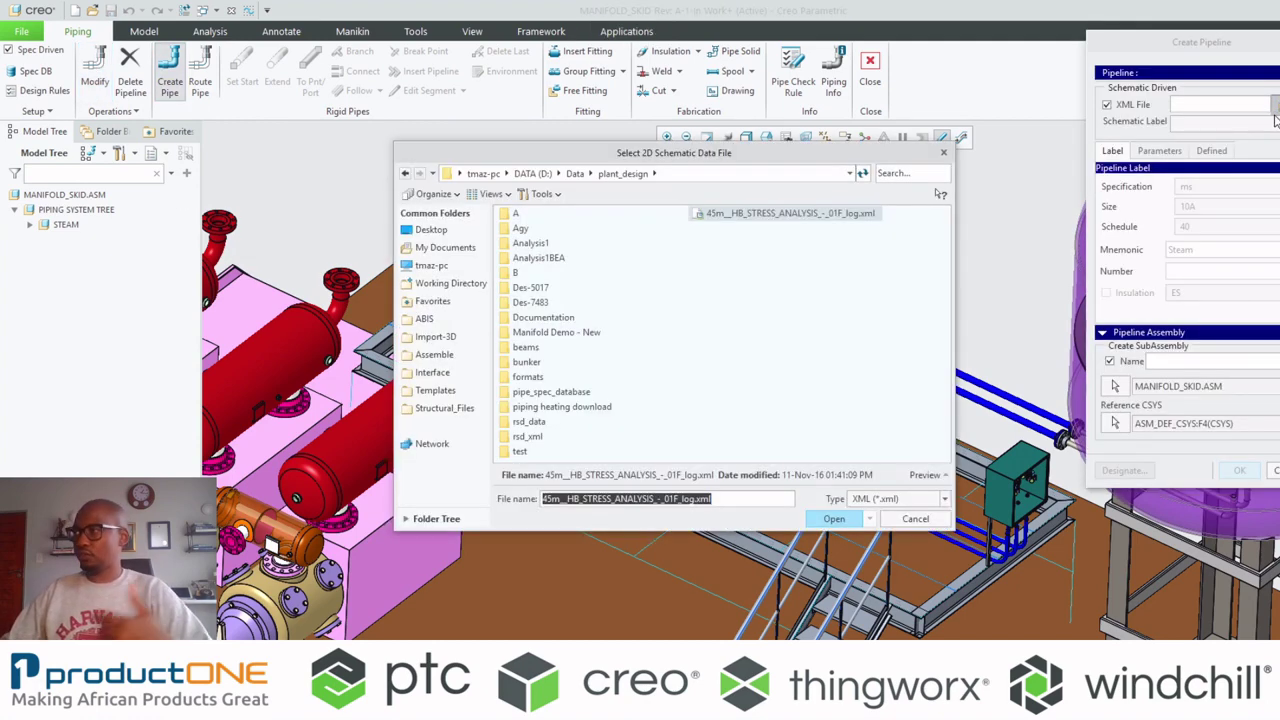
{"action": "double_click", "coordinate": [539, 437]}
{"action": "left_click", "coordinate": [538, 231]}
{"action": "double_click", "coordinate": [539, 231]}
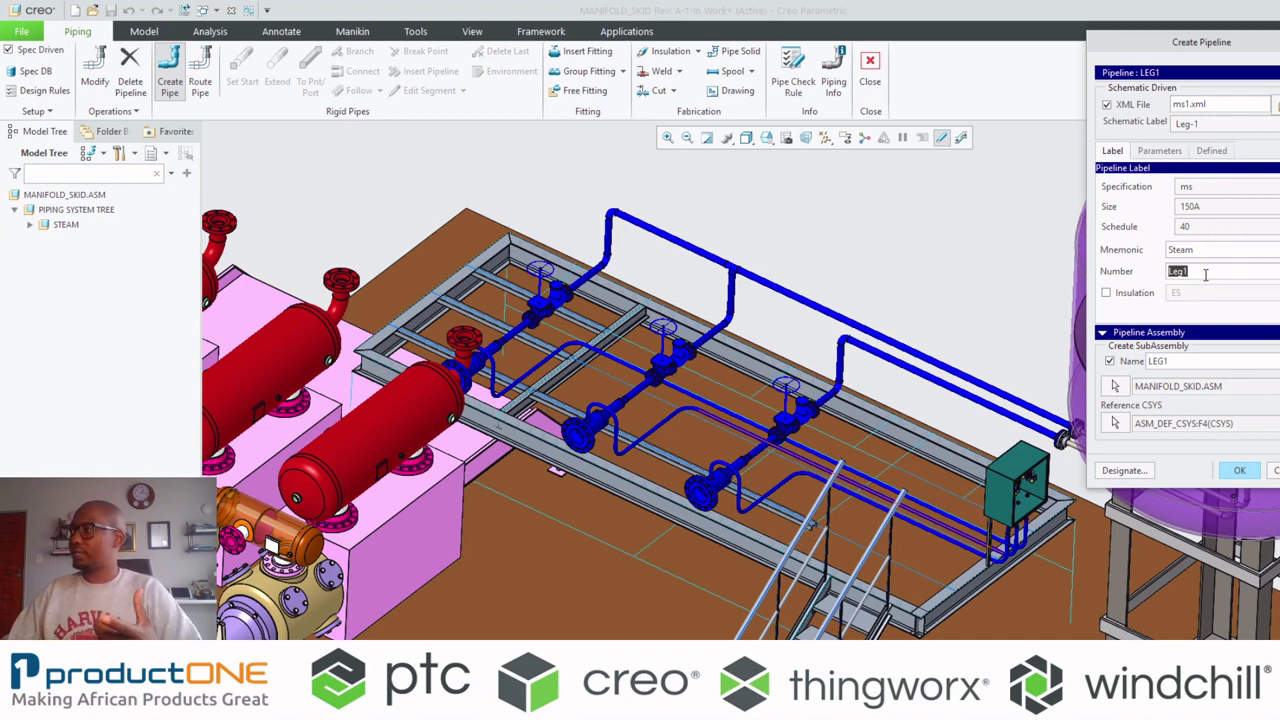
{"action": "key", "text": "BackSpace"}
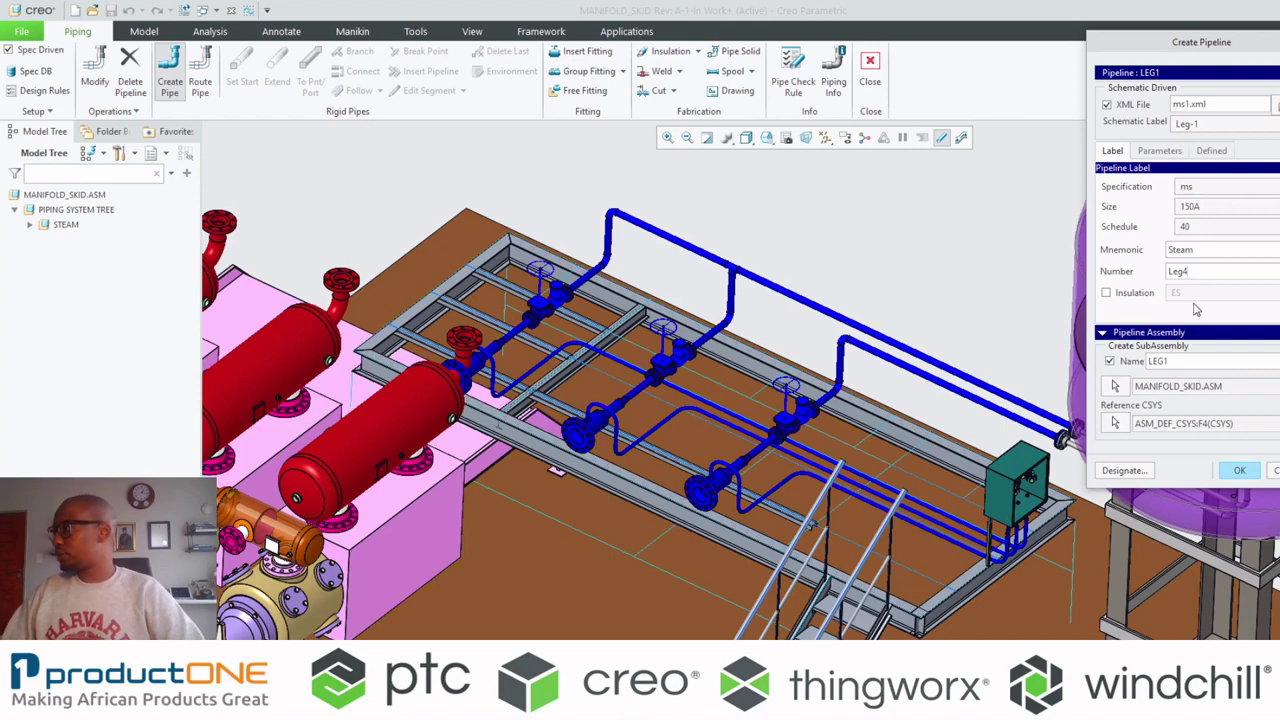
{"action": "left_click", "coordinate": [1208, 361]}
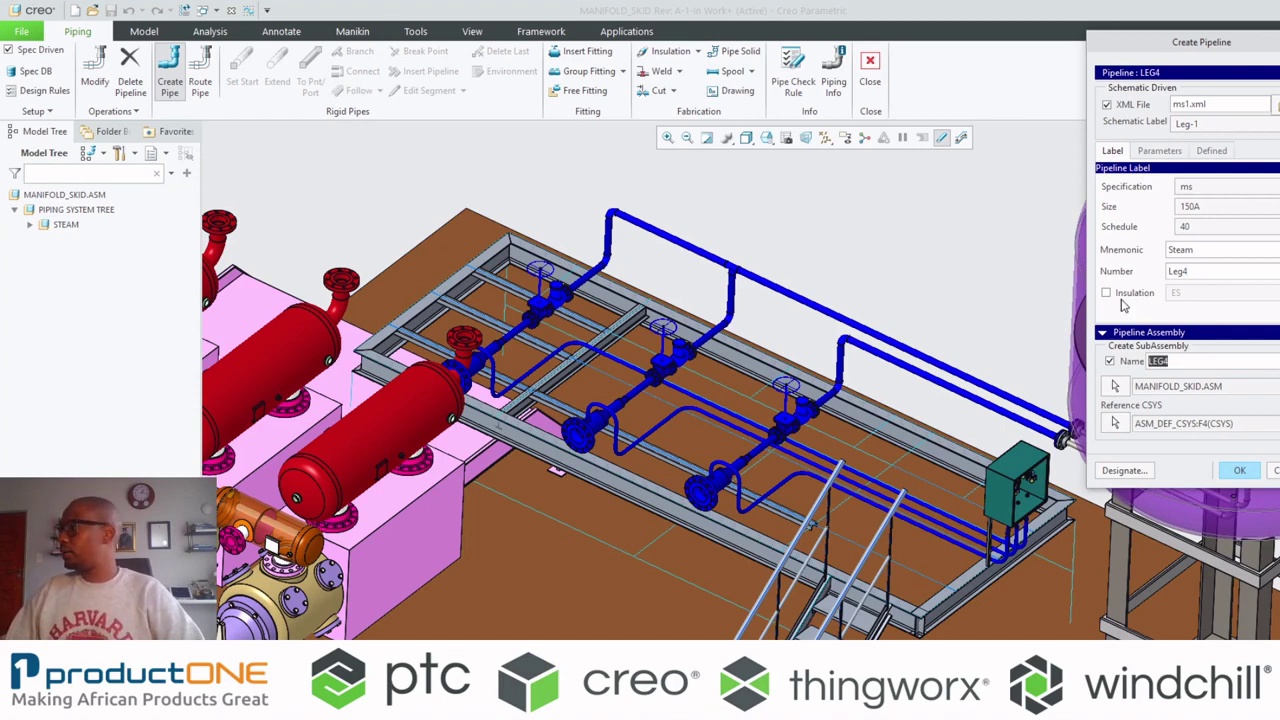
- Assign the LEG4 pipeline to PIPING_ASM.ASM, create it, and expand that assembly in the model tree
{"action": "left_click", "coordinate": [1116, 386]}
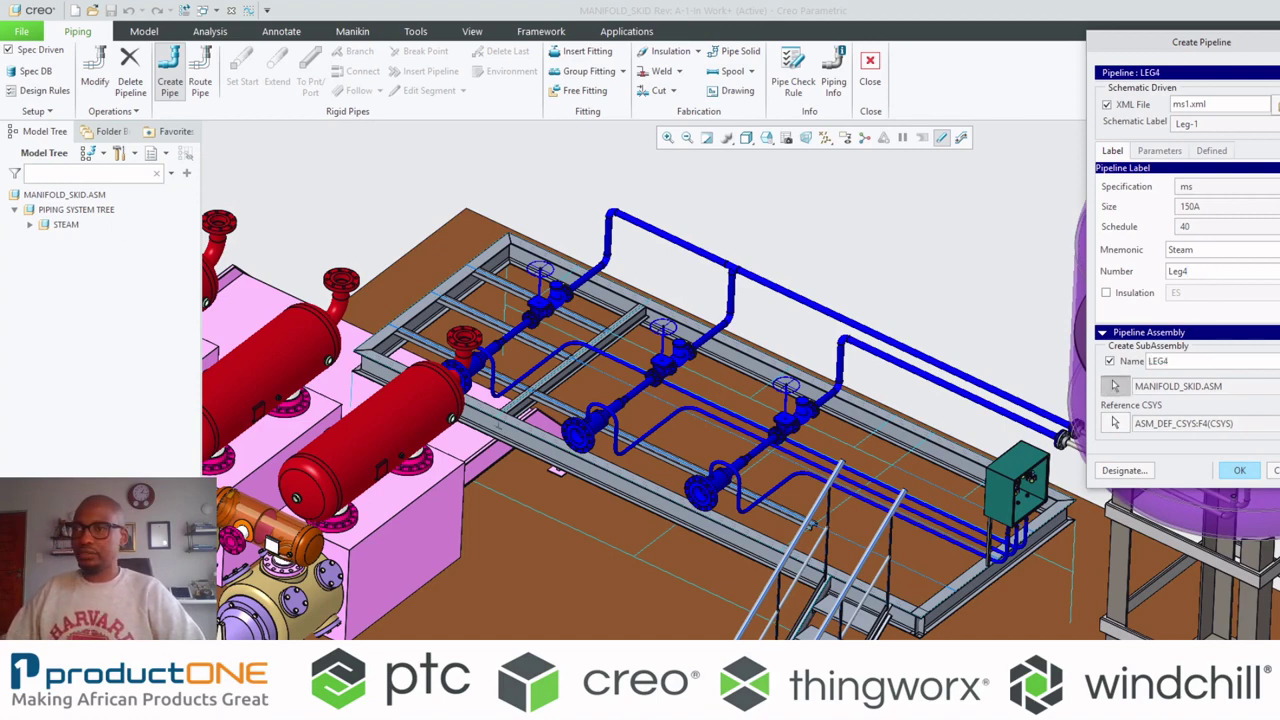
{"action": "left_click", "coordinate": [42, 228]}
{"action": "left_click", "coordinate": [30, 228]}
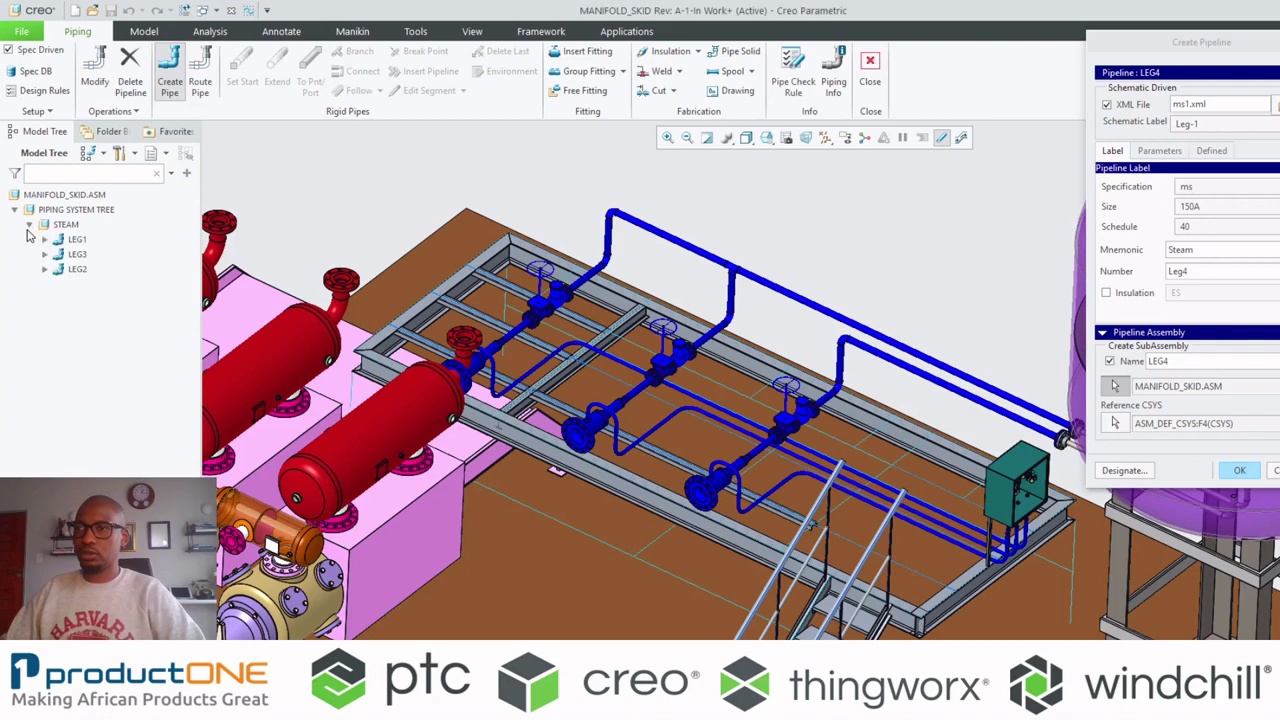
{"action": "left_click", "coordinate": [96, 153]}
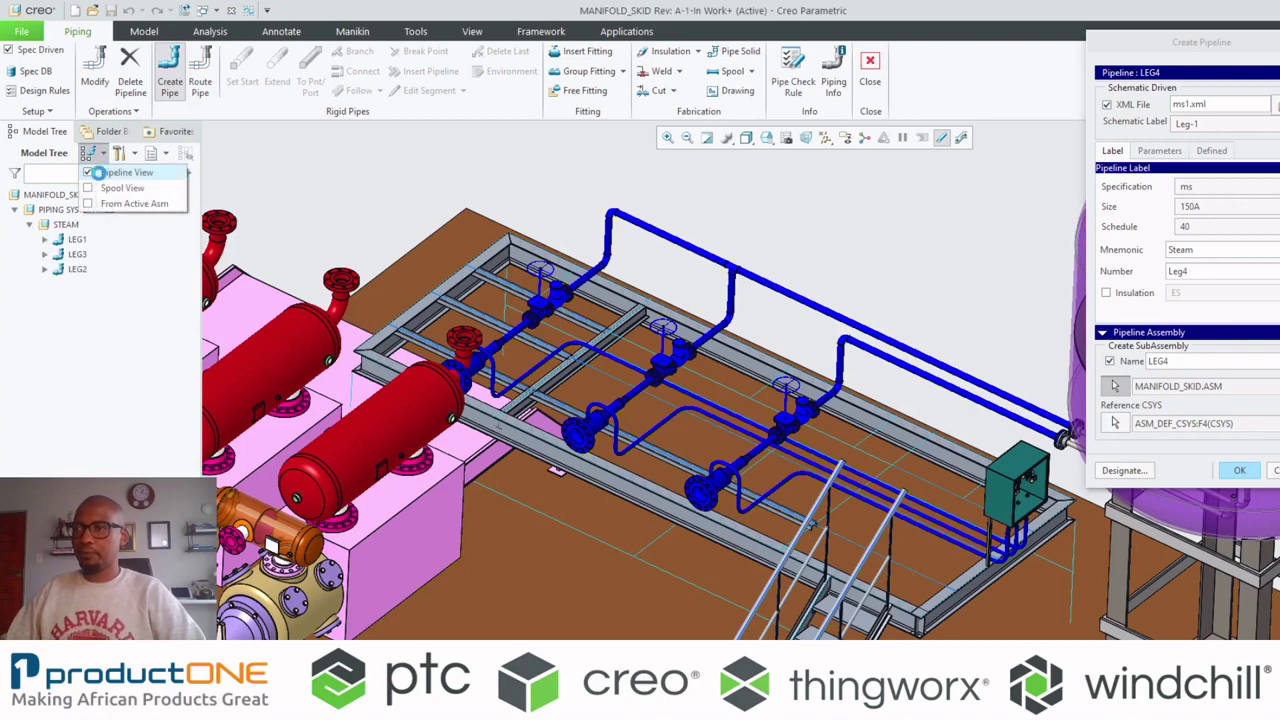
{"action": "left_click", "coordinate": [110, 172]}
{"action": "left_click", "coordinate": [75, 285]}
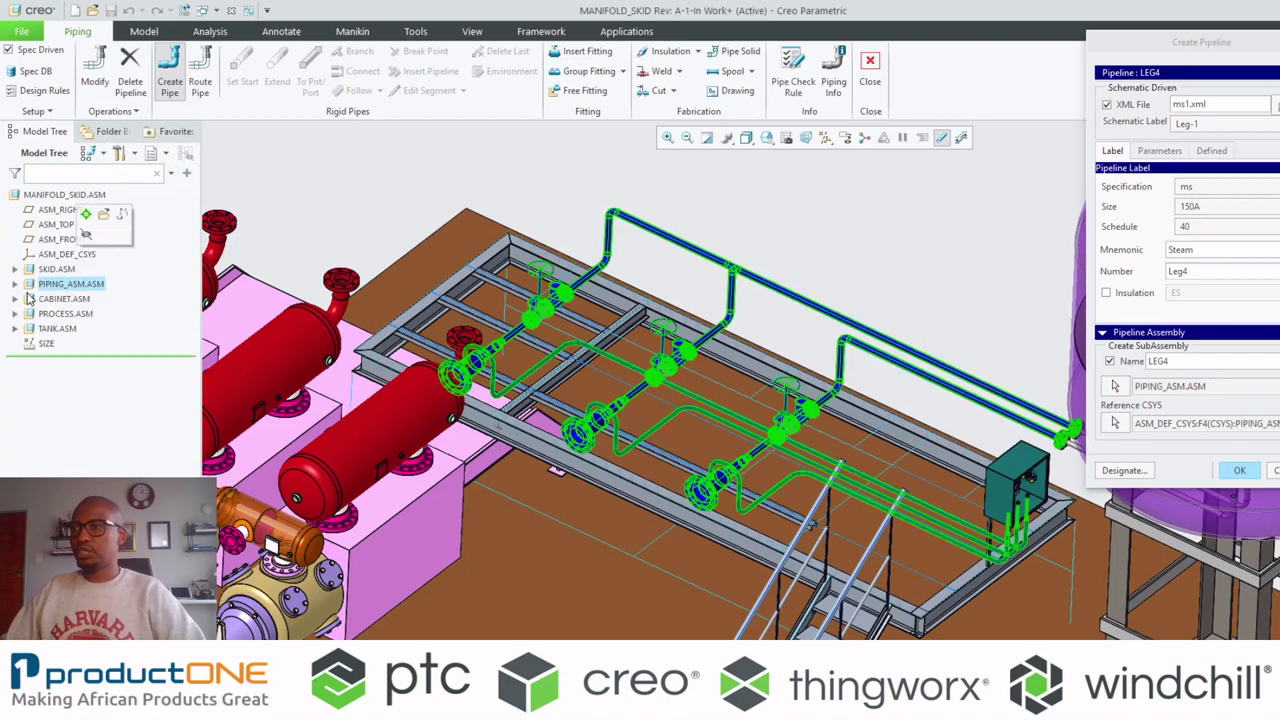
{"action": "left_click", "coordinate": [1239, 470]}
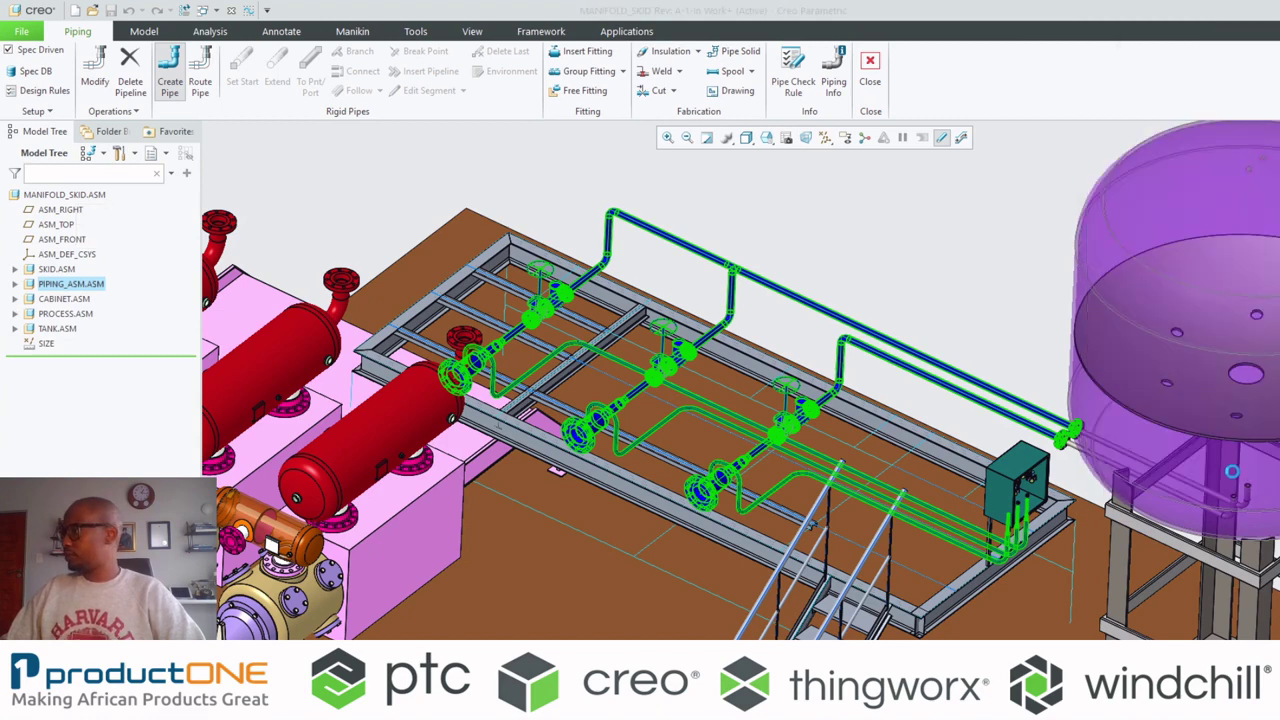
{"action": "left_click", "coordinate": [15, 284]}
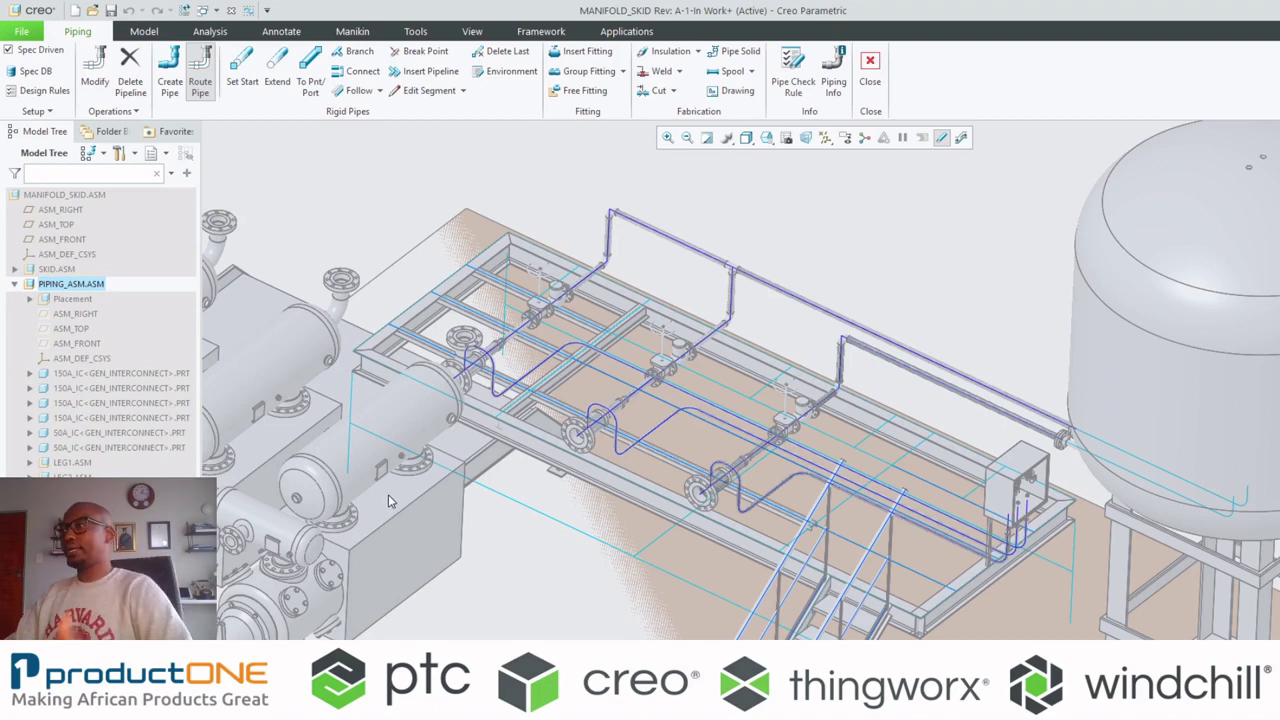
{"action": "left_click", "coordinate": [826, 138]}
{"action": "left_click", "coordinate": [846, 206]}
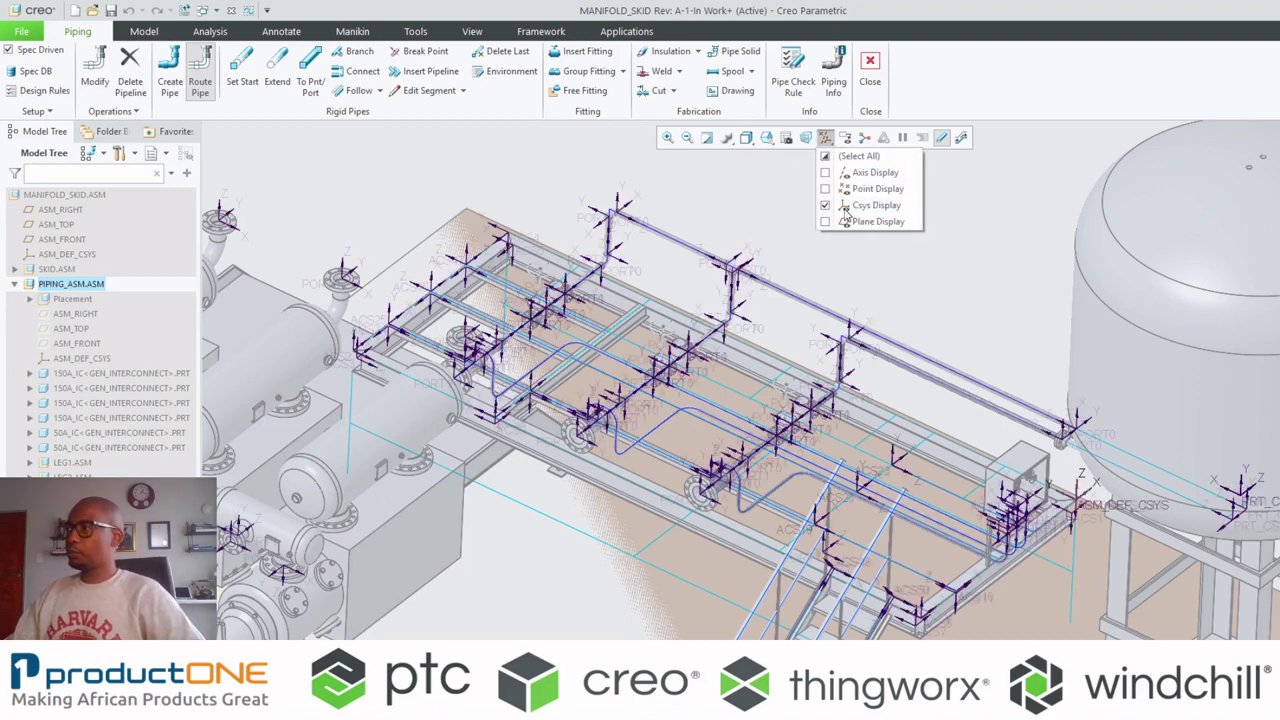
{"action": "left_click", "coordinate": [846, 206]}
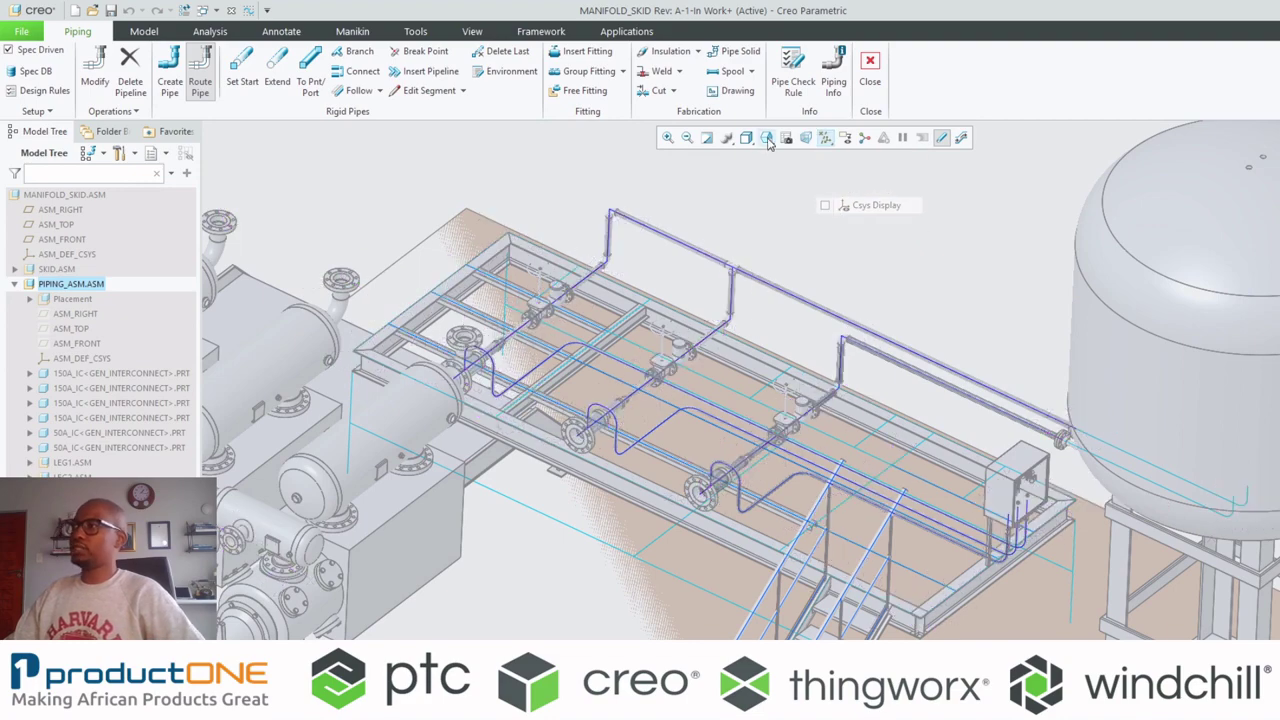
- Display the coordinate systems and start the pipe at PORT1 of the 150A_IC interconnect with specification ms, size 150A and schedule 40
{"action": "left_click", "coordinate": [767, 139]}
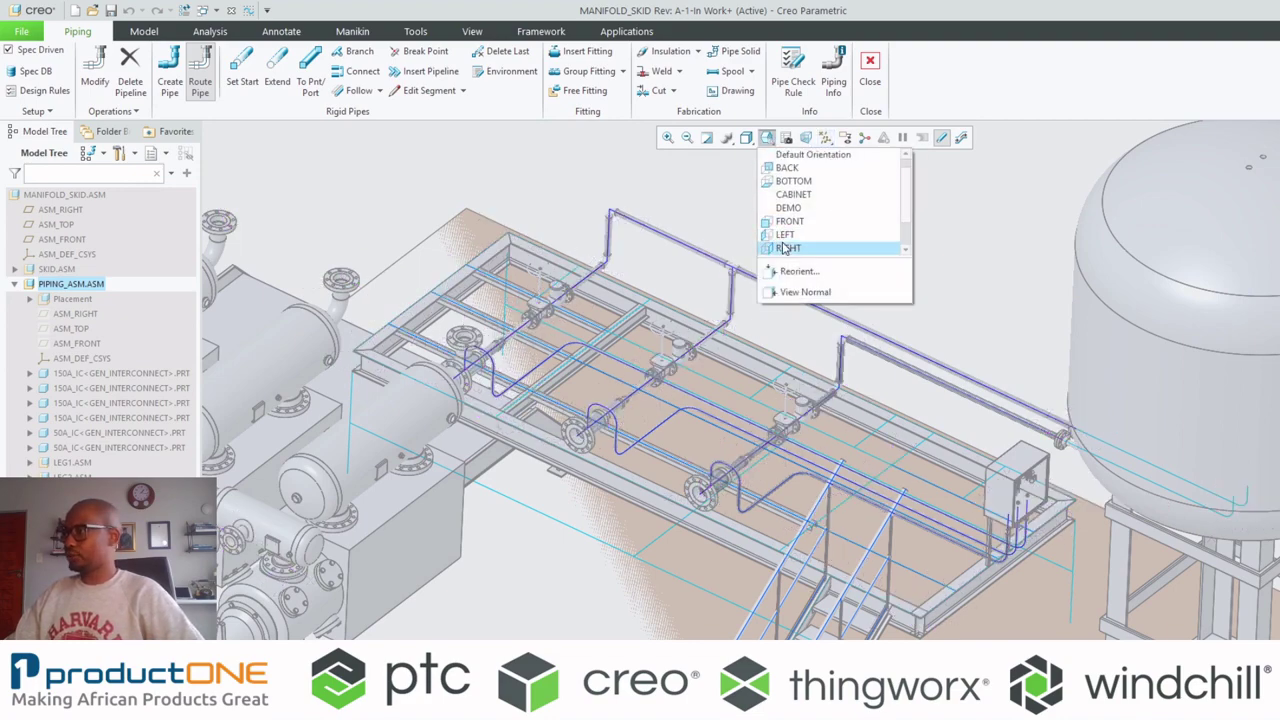
{"action": "left_click", "coordinate": [787, 248]}
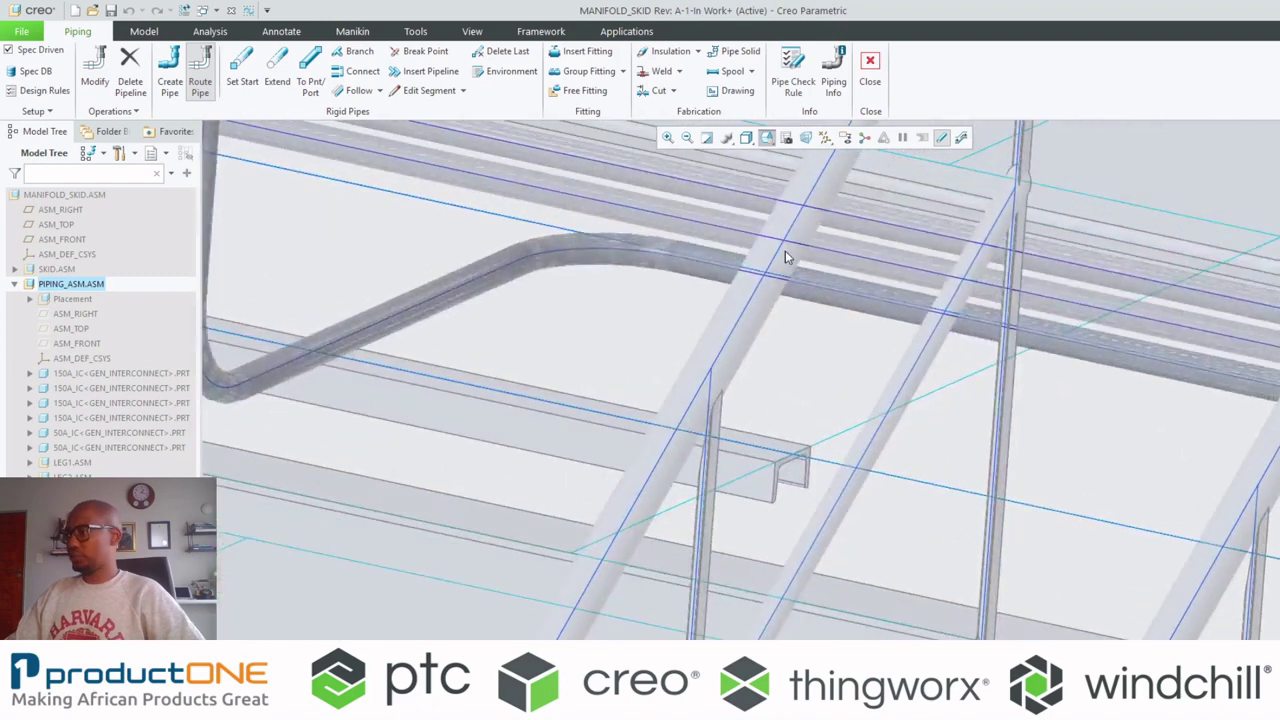
{"action": "left_click", "coordinate": [825, 138]}
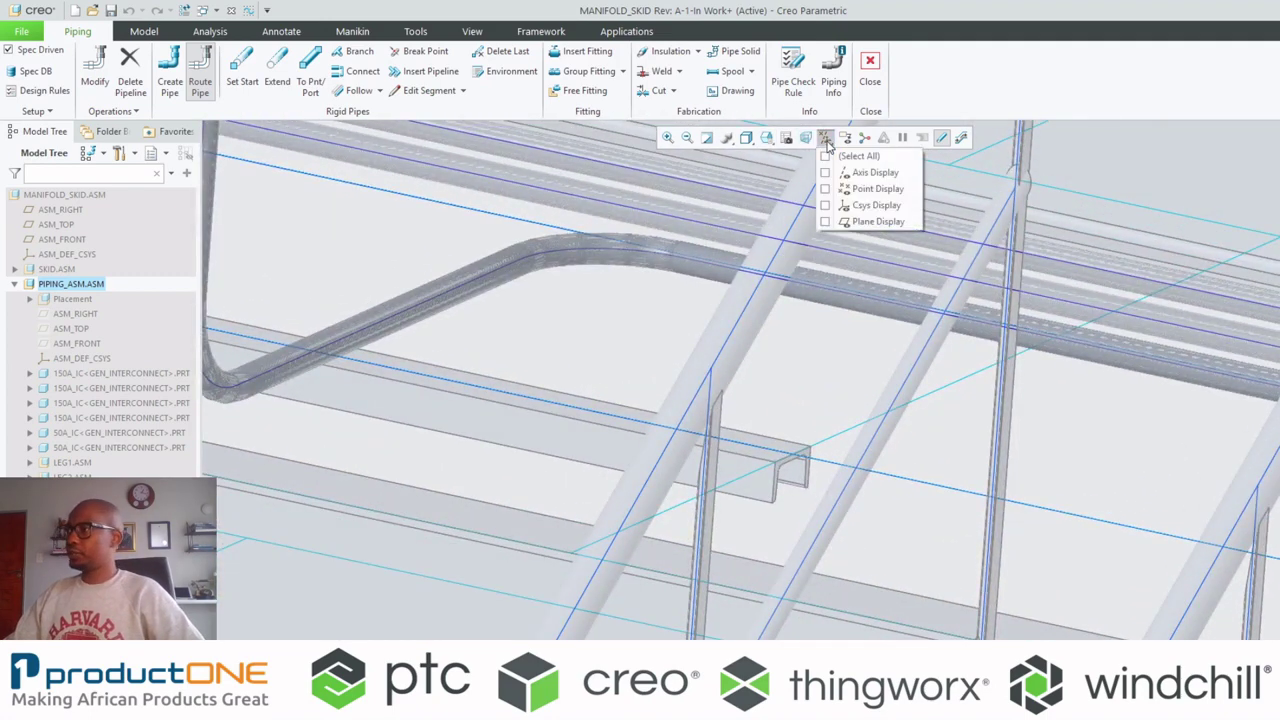
{"action": "left_click", "coordinate": [870, 205]}
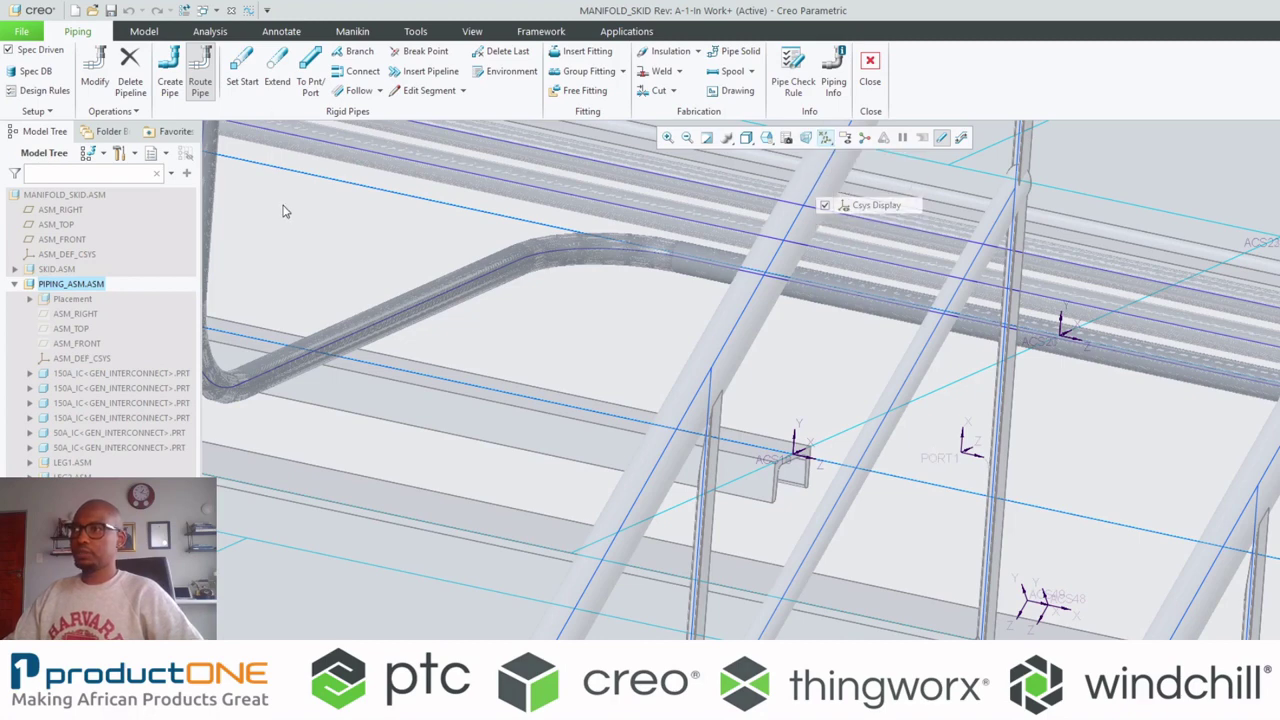
{"action": "left_click", "coordinate": [242, 72]}
{"action": "left_click", "coordinate": [957, 458]}
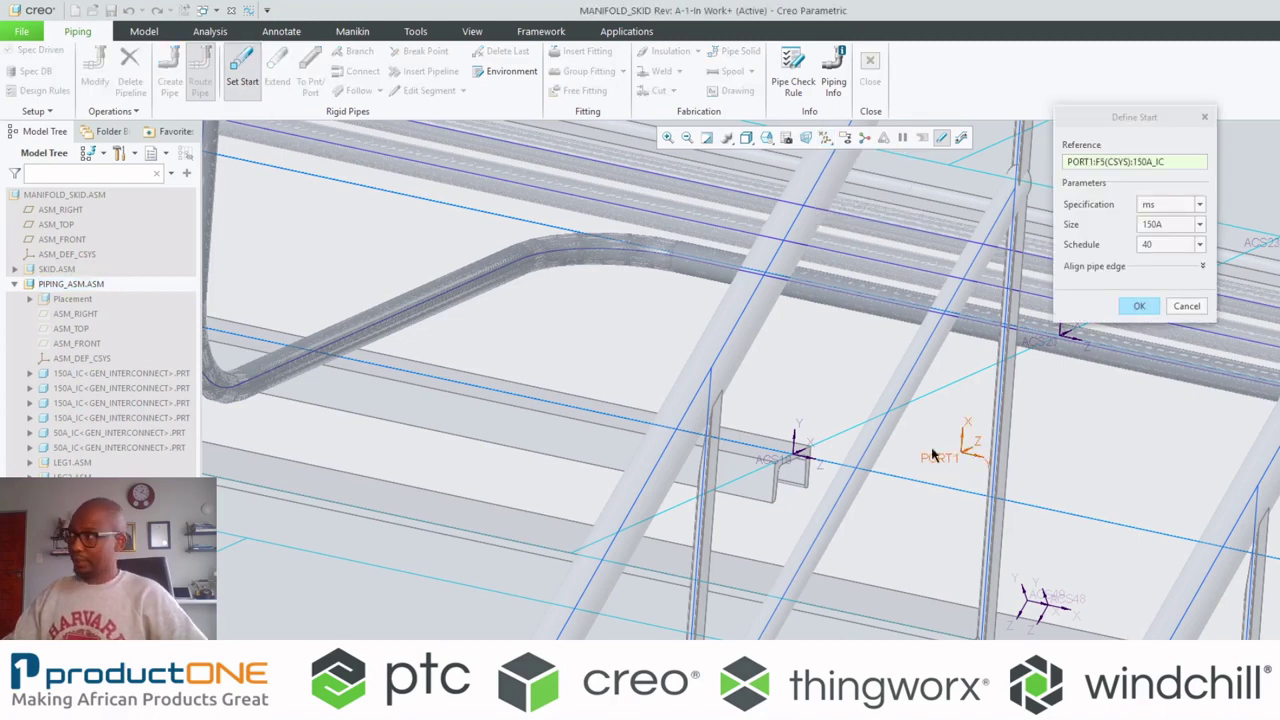
{"action": "left_click", "coordinate": [1139, 306]}
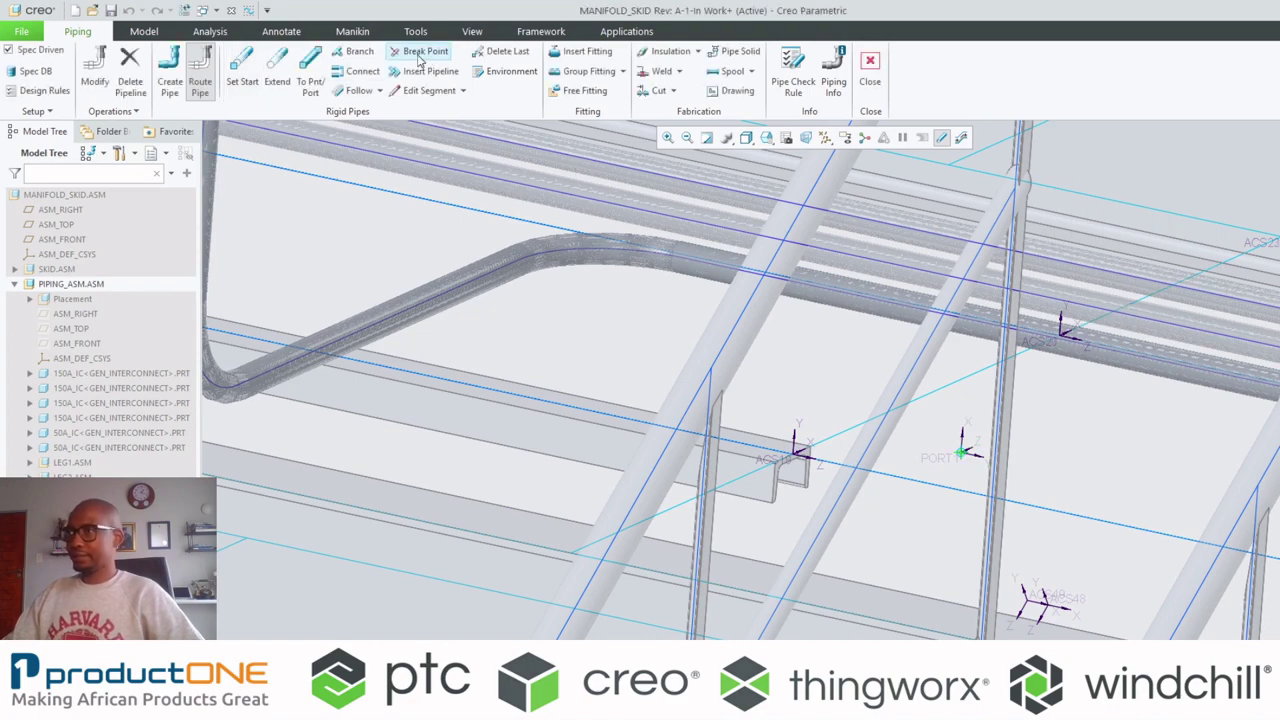
- Begin extending the pipe from PORT1 of the 150A_IC interconnect, pulling it out about 290 along Z
{"action": "left_click", "coordinate": [277, 72]}
{"action": "scroll", "coordinate": [598, 555], "scroll_direction": "down", "scroll_amount": 3}
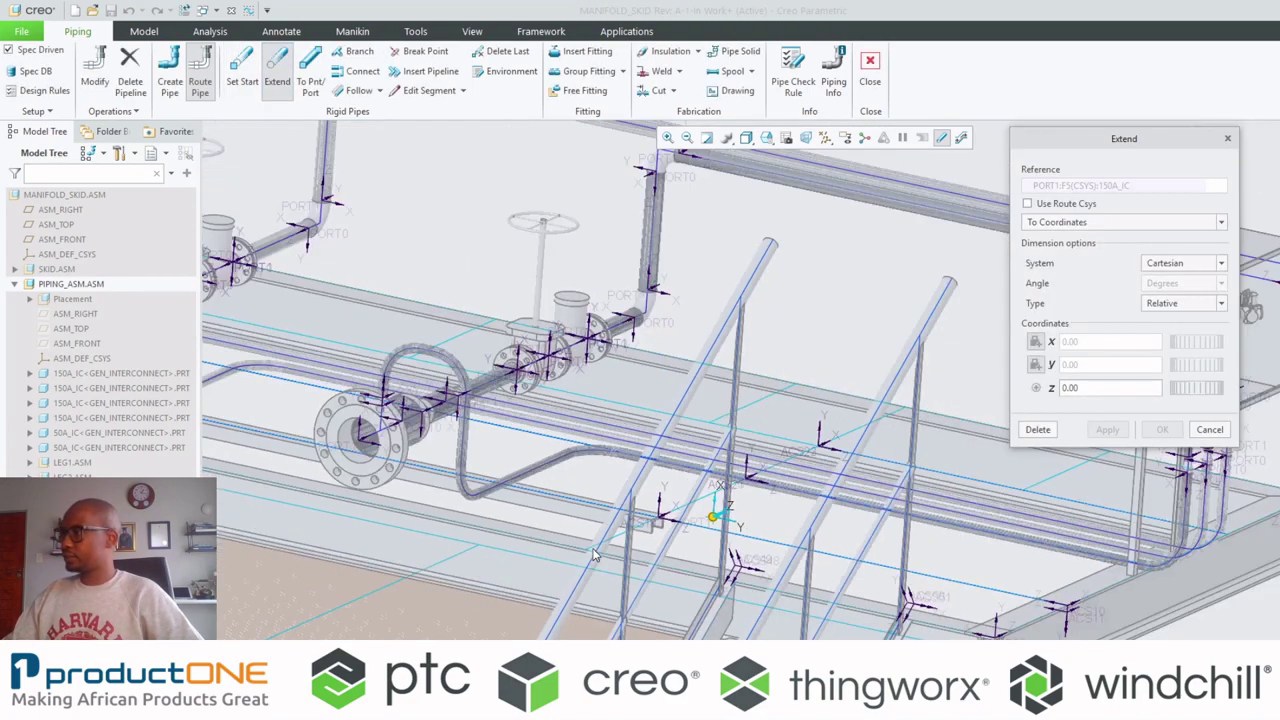
{"action": "scroll", "coordinate": [690, 530], "scroll_direction": "up", "scroll_amount": 4}
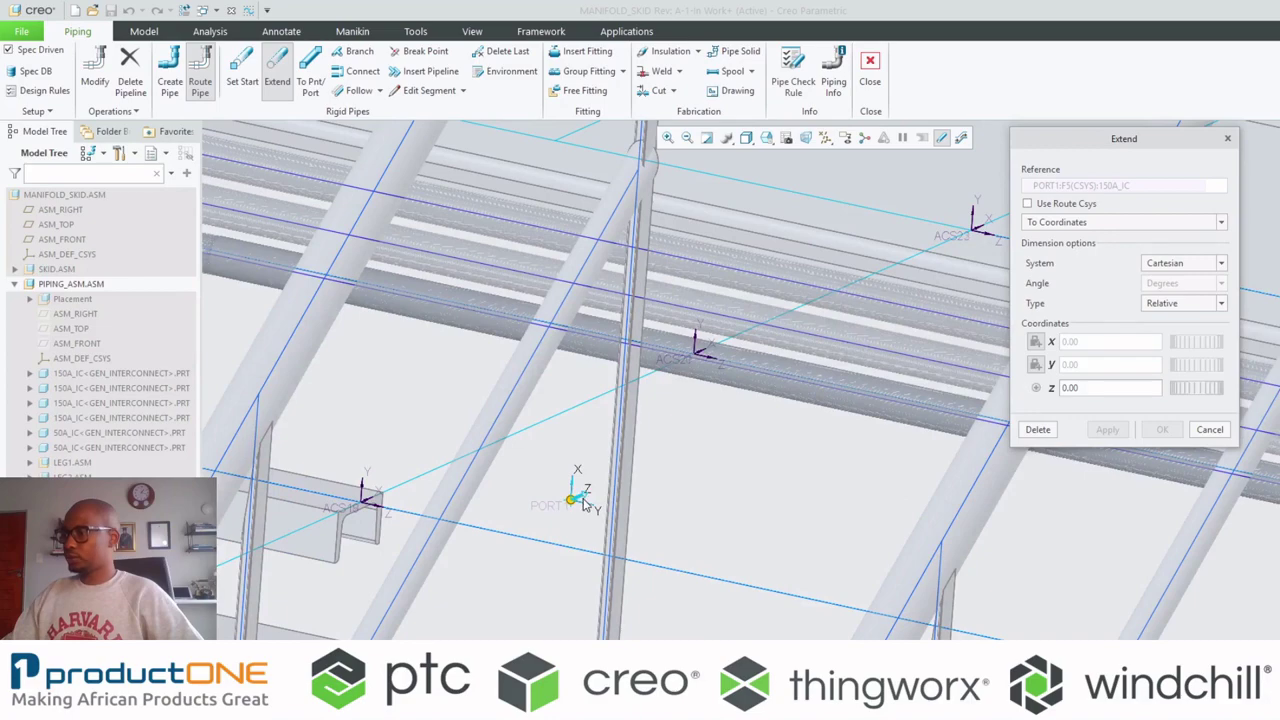
{"action": "left_click", "coordinate": [716, 404]}
{"action": "scroll", "coordinate": [594, 489], "scroll_direction": "up", "scroll_amount": 3}
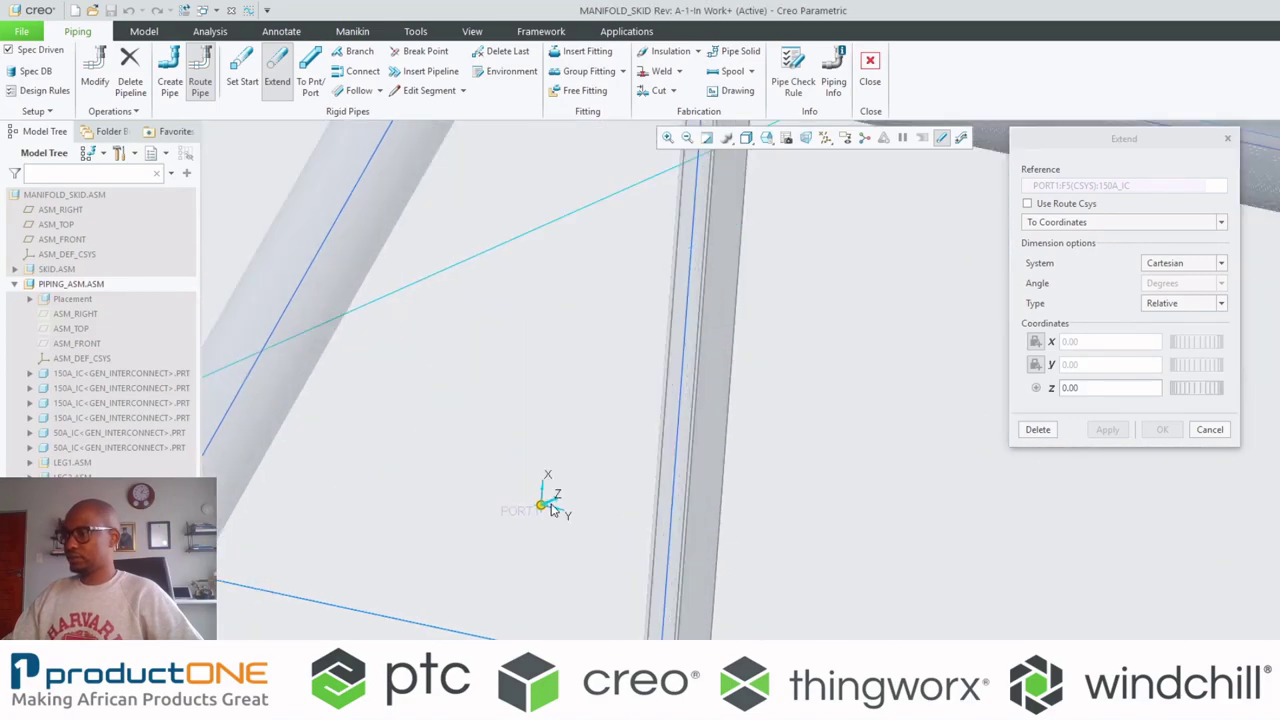
{"action": "left_click_drag", "start_coordinate": [545, 500], "coordinate": [1050, 205]}
{"action": "scroll", "coordinate": [340, 577], "scroll_direction": "down", "scroll_amount": 3}
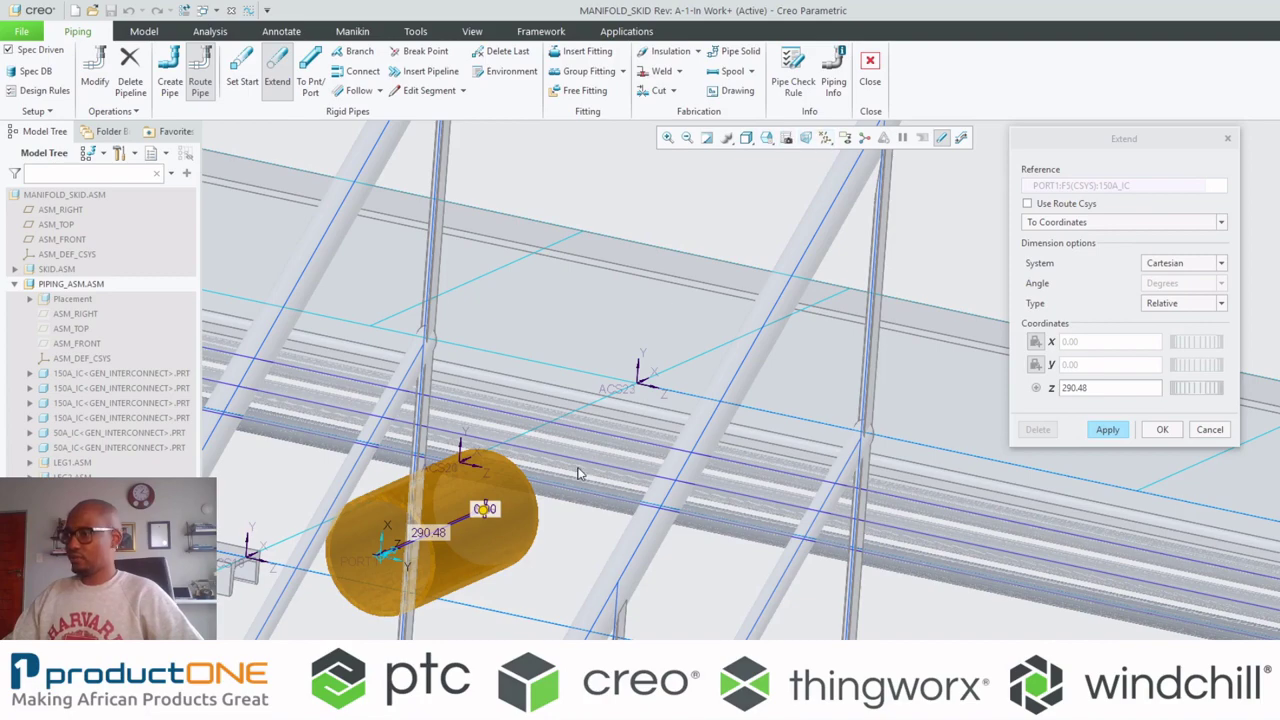
{"action": "scroll", "coordinate": [547, 538], "scroll_direction": "down", "scroll_amount": 3}
{"action": "middle_click_drag", "start_coordinate": [571, 451], "coordinate": [1000, 330]}
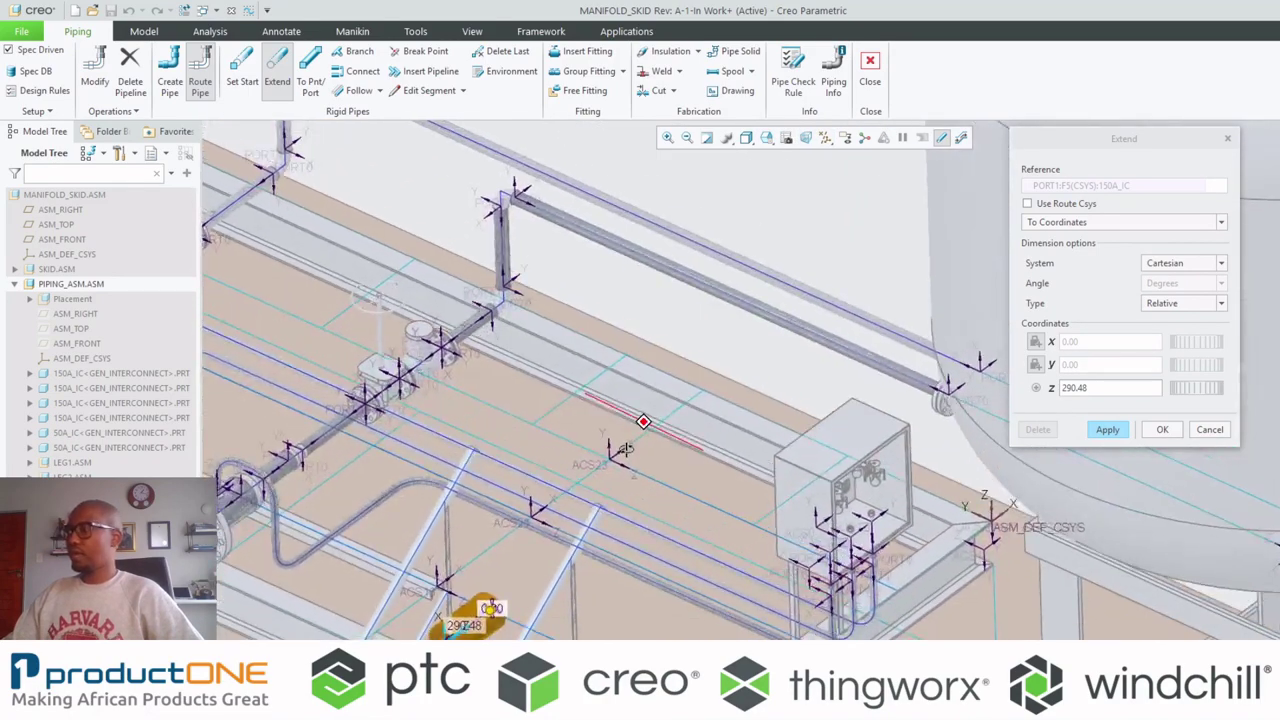
- Extend the pipe along the csys axis using Offset from Ref, with offset 0 from PORT0 of the 50A_IC interconnect at the tank
{"action": "left_click", "coordinate": [1075, 222]}
{"action": "left_click", "coordinate": [1068, 248]}
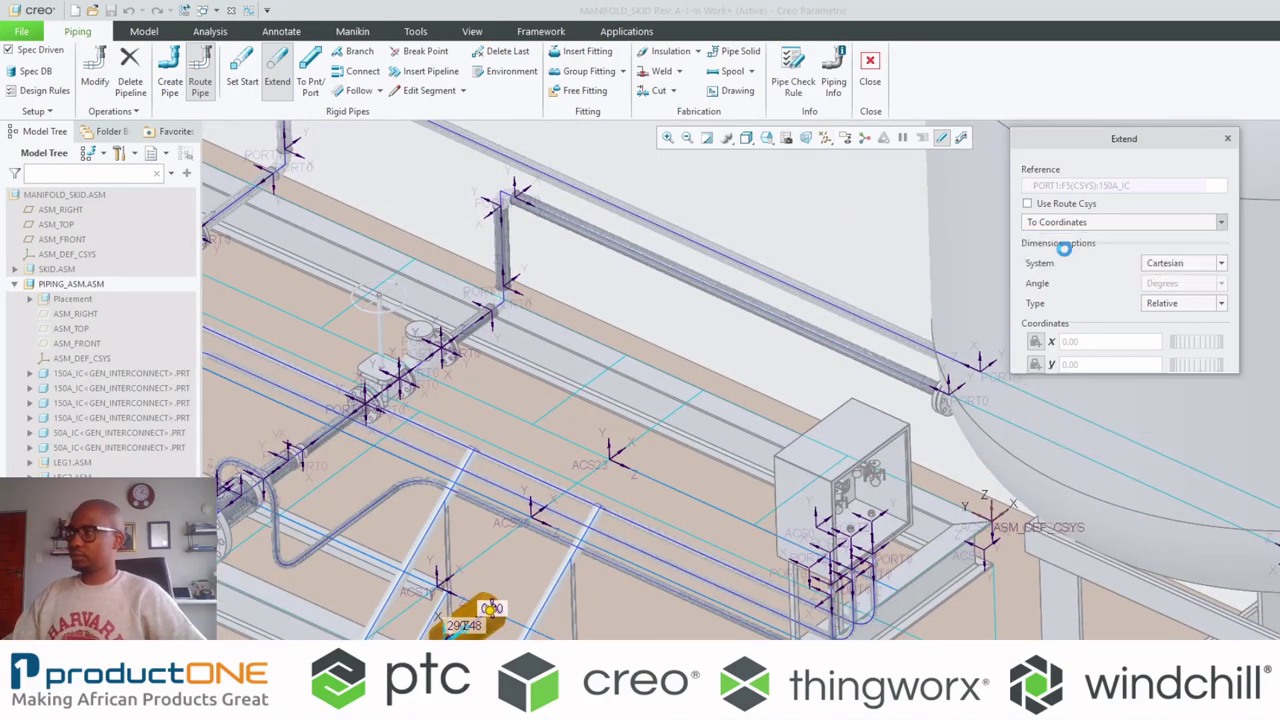
{"action": "left_click", "coordinate": [1072, 315]}
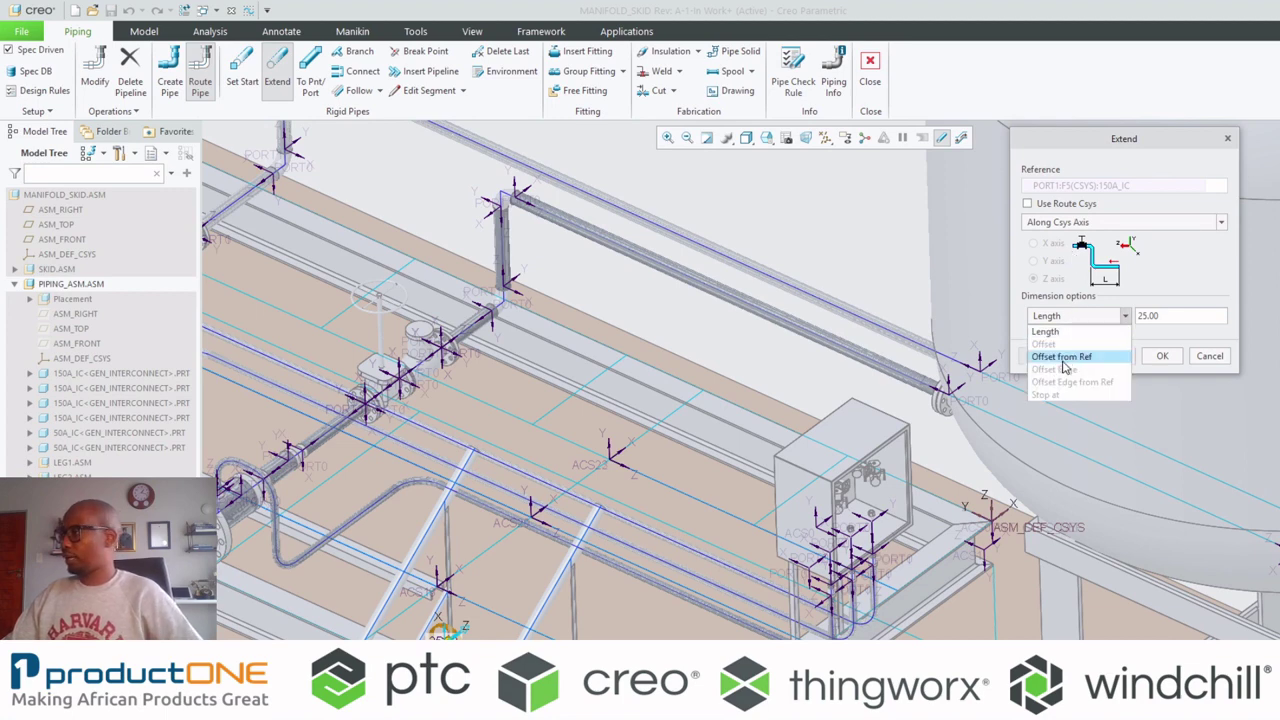
{"action": "left_click", "coordinate": [1062, 357]}
{"action": "scroll", "coordinate": [628, 466], "scroll_direction": "up", "scroll_amount": 5}
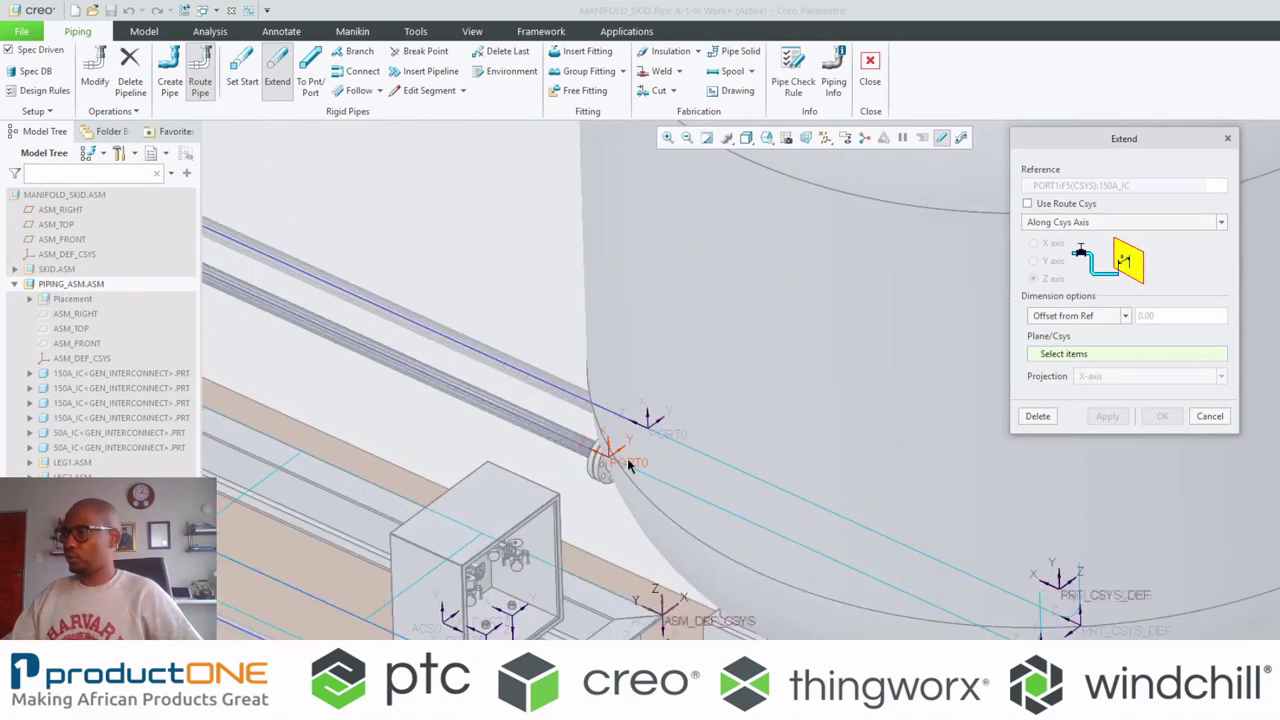
{"action": "left_click", "coordinate": [628, 464]}
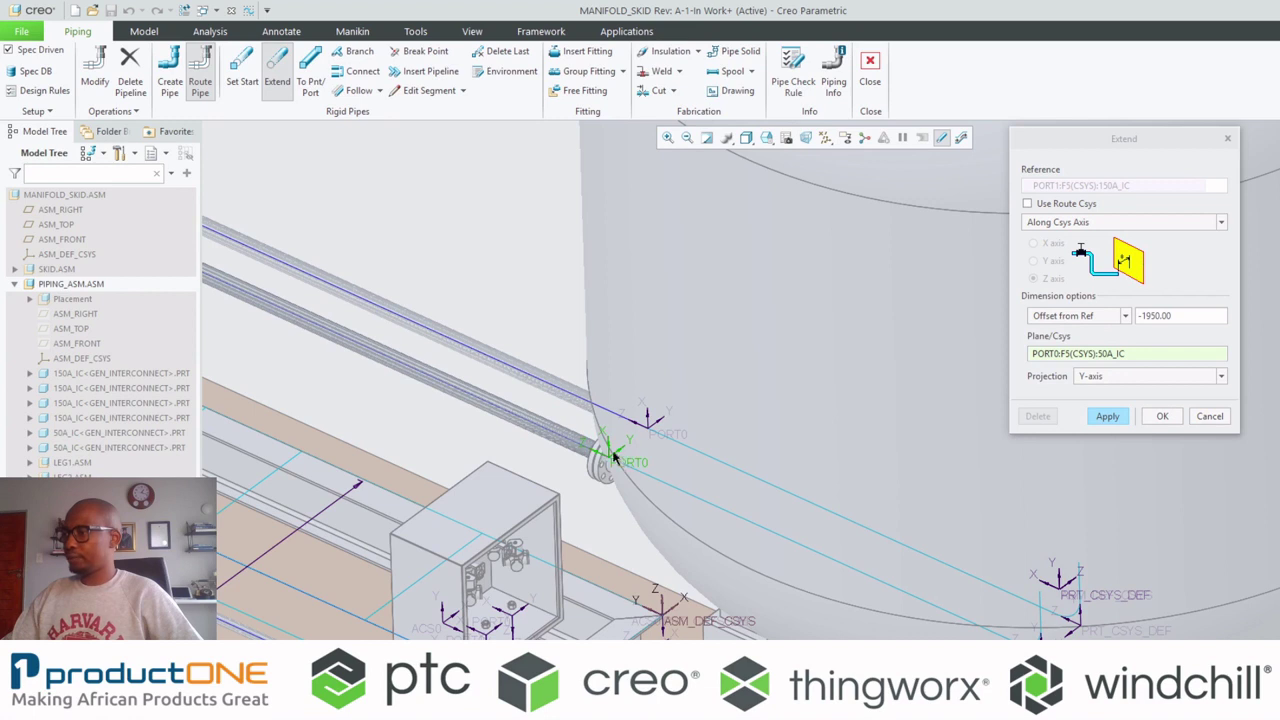
{"action": "double_click", "coordinate": [1157, 315]}
{"action": "type", "text": "0"}
{"action": "key", "text": "Return"}
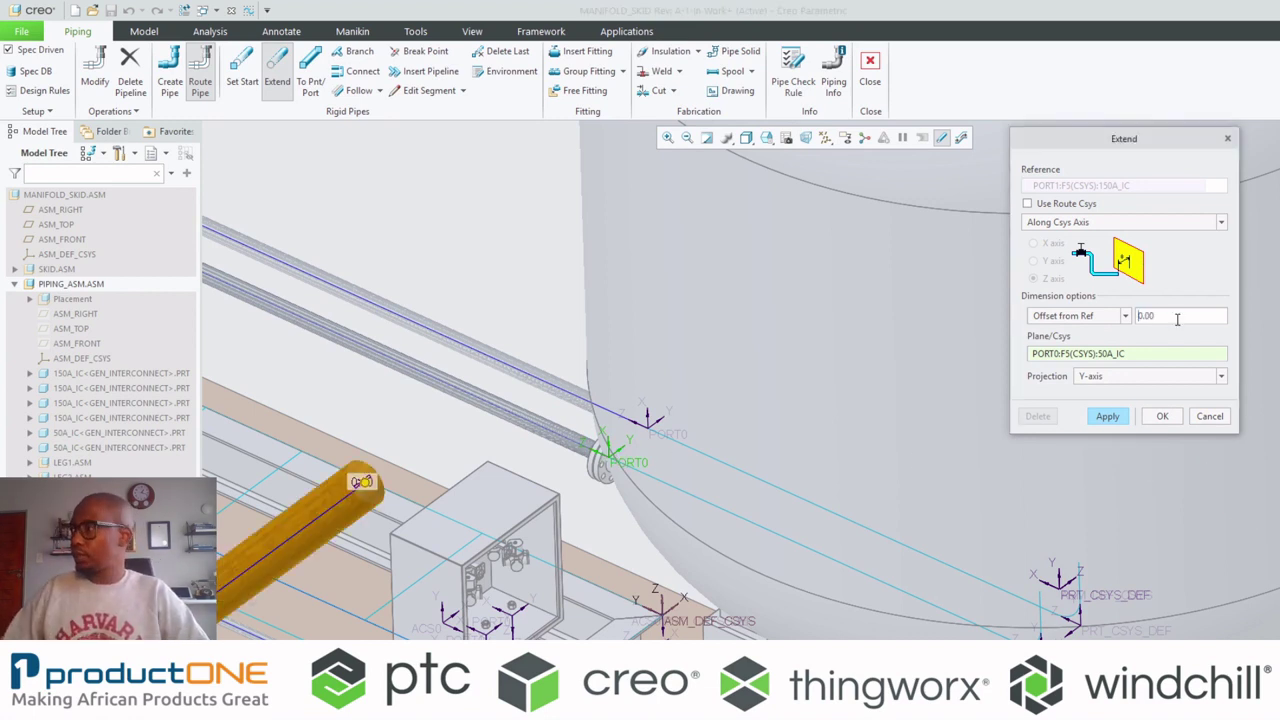
{"action": "left_click", "coordinate": [1110, 416]}
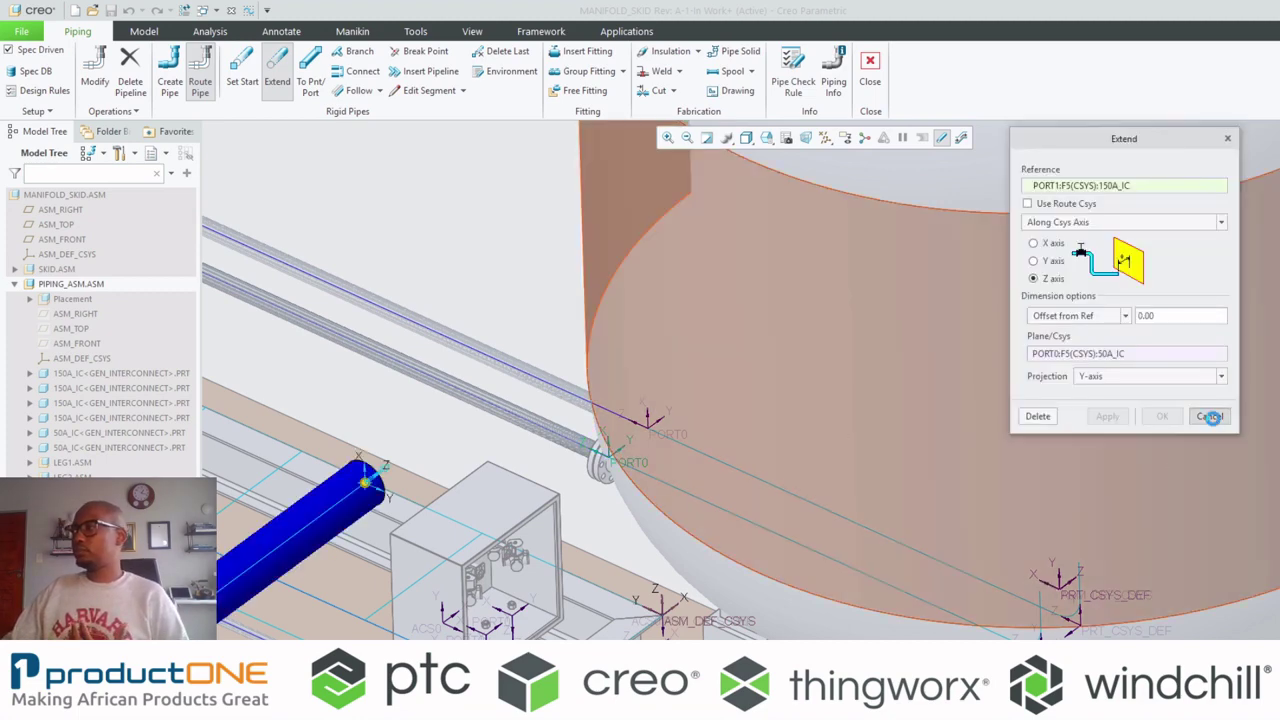
- Cancel the pending pipe extension and turn off the display of coordinate systems in the assembly
{"action": "left_click", "coordinate": [1210, 416]}
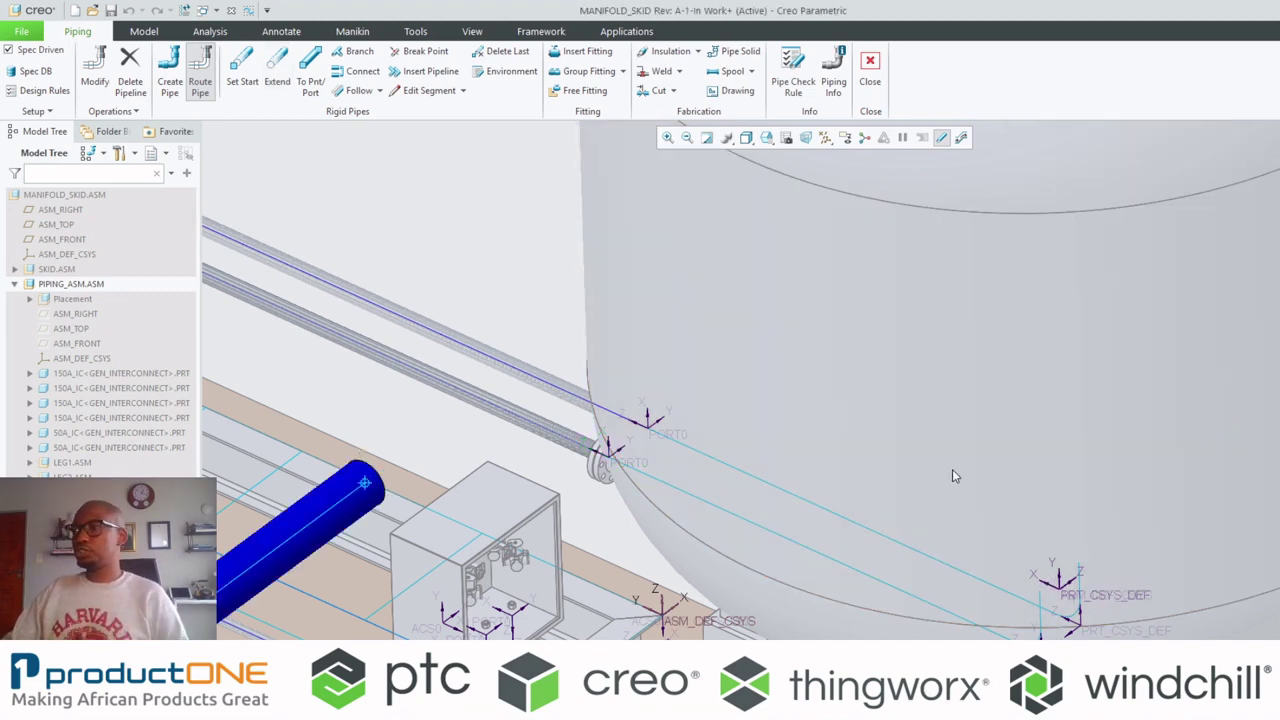
{"action": "scroll", "coordinate": [952, 469], "scroll_direction": "up", "scroll_amount": 3}
{"action": "middle_click_drag", "start_coordinate": [905, 460], "coordinate": [612, 440]}
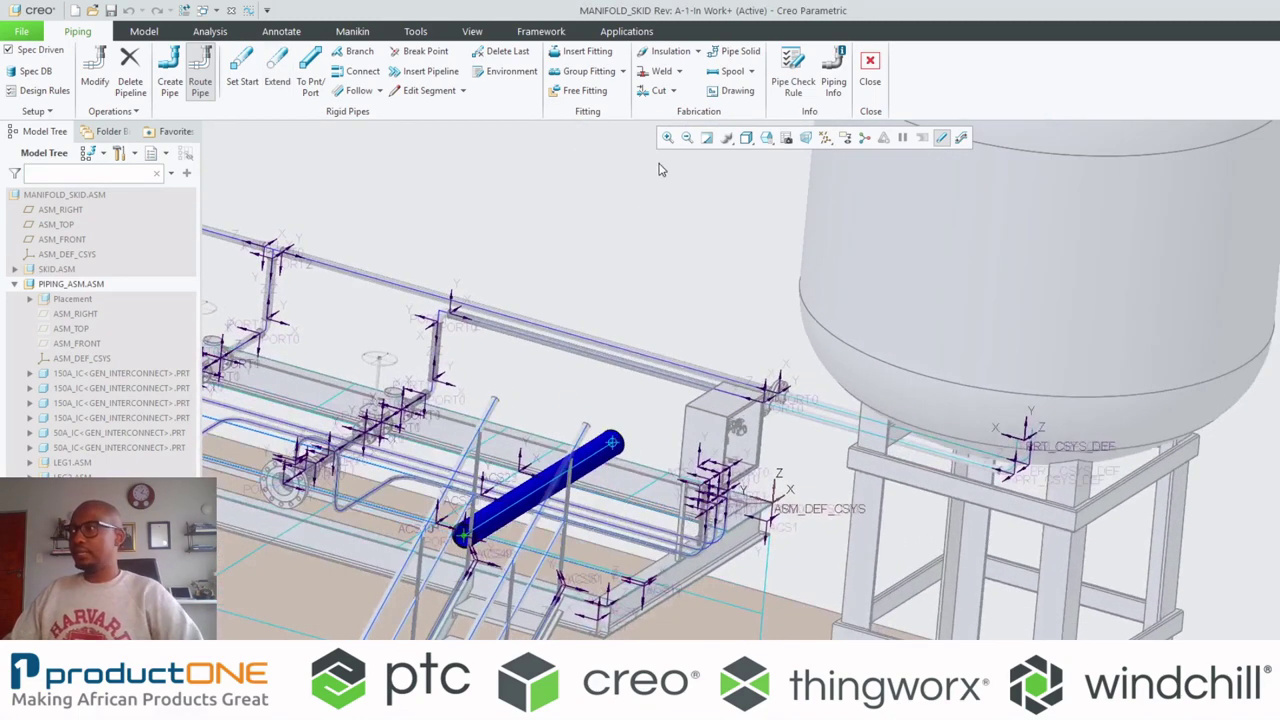
{"action": "left_click", "coordinate": [825, 137]}
{"action": "left_click", "coordinate": [826, 206]}
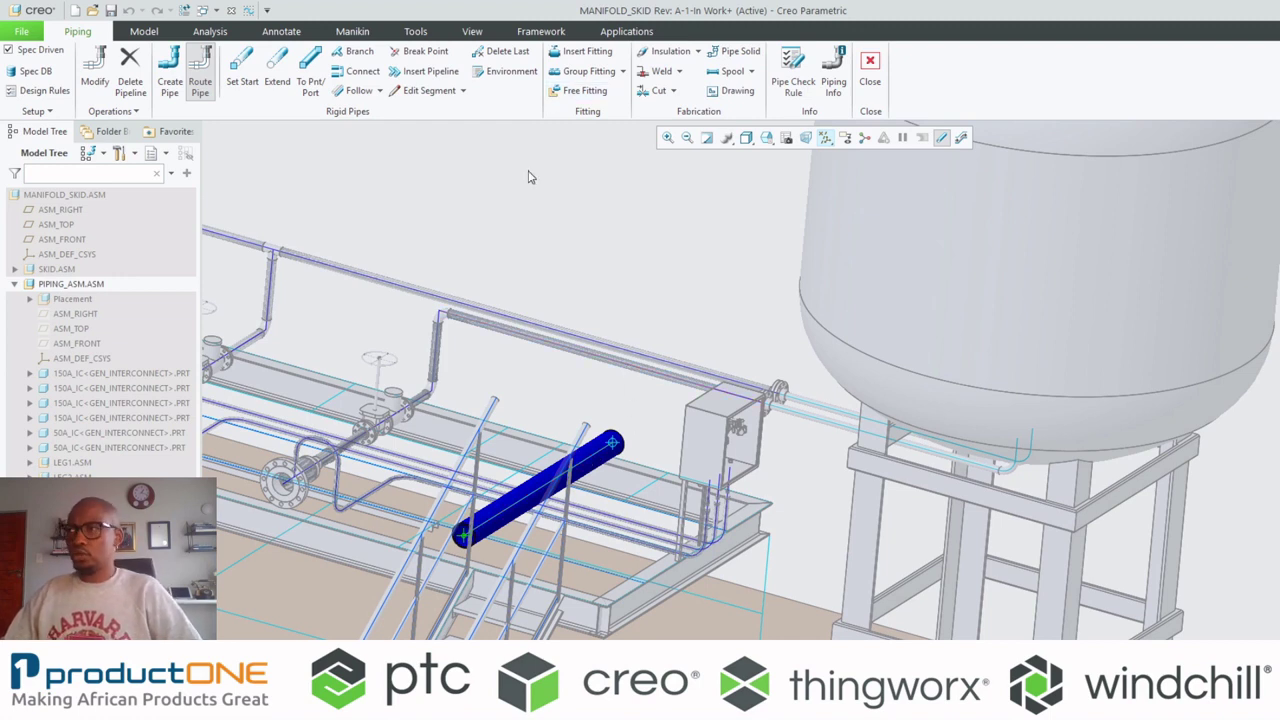
{"action": "left_click", "coordinate": [357, 51]}
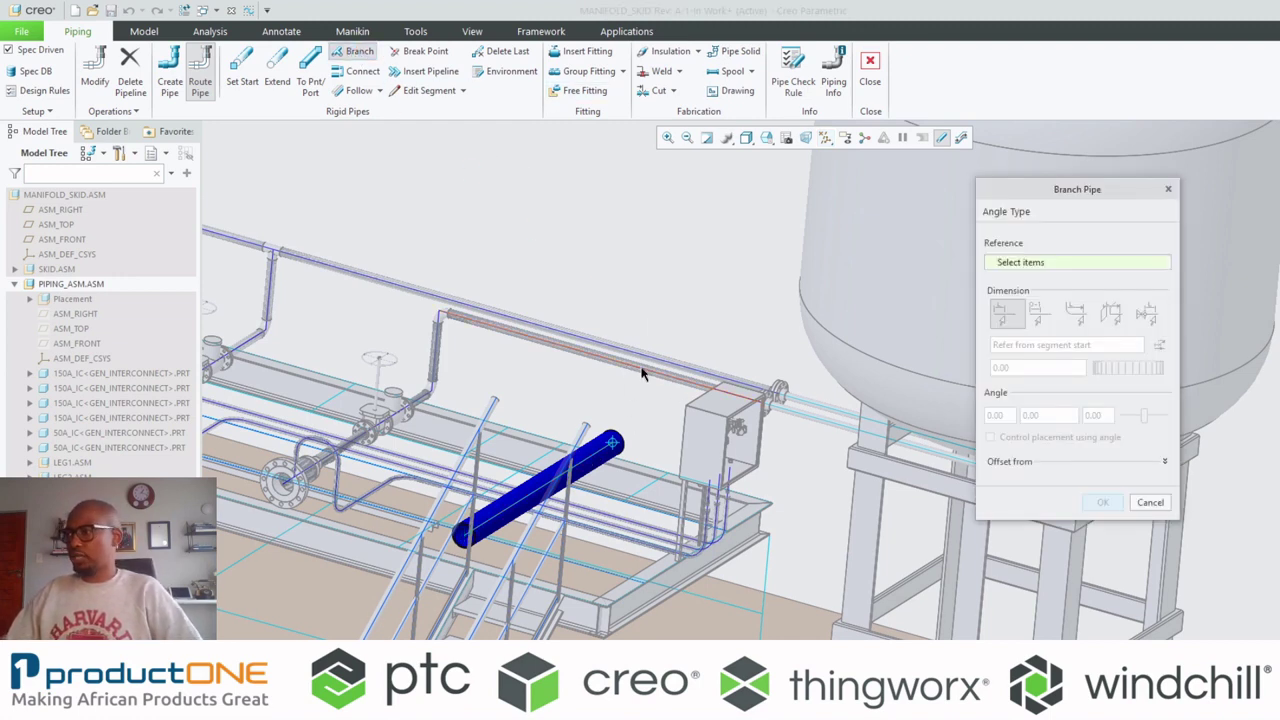
{"action": "left_click", "coordinate": [642, 374]}
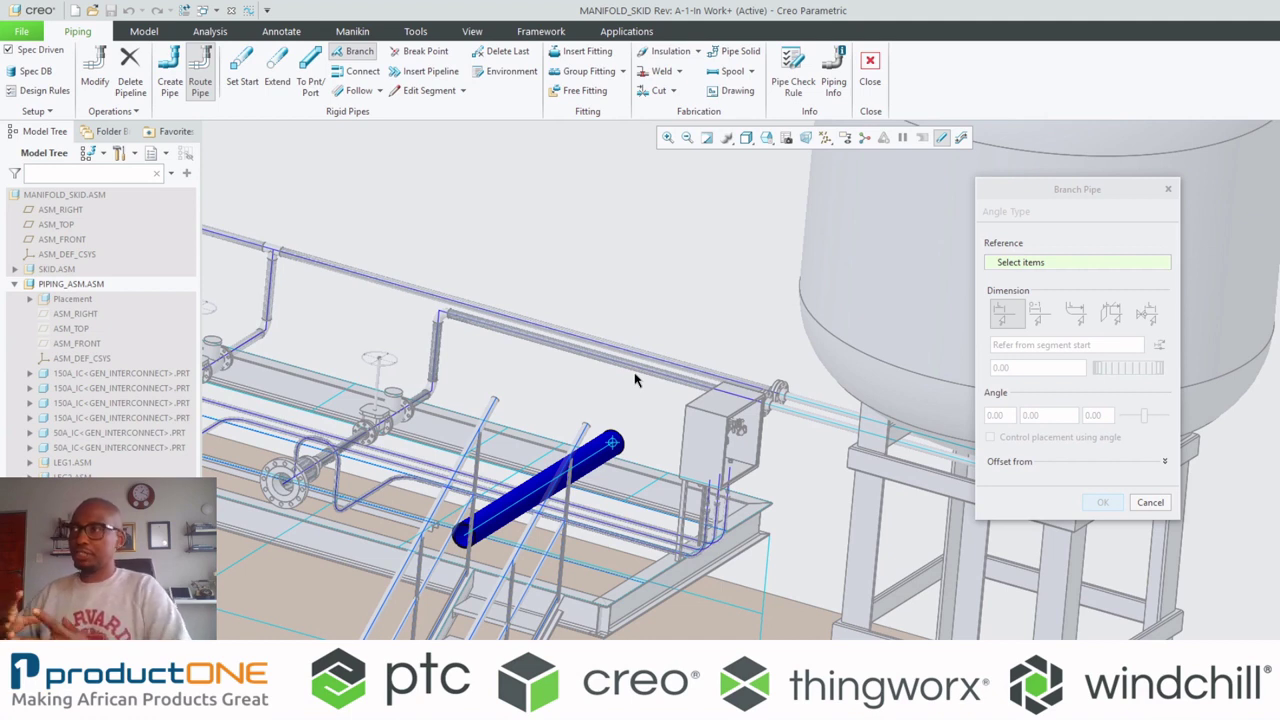
{"action": "left_click", "coordinate": [1150, 503]}
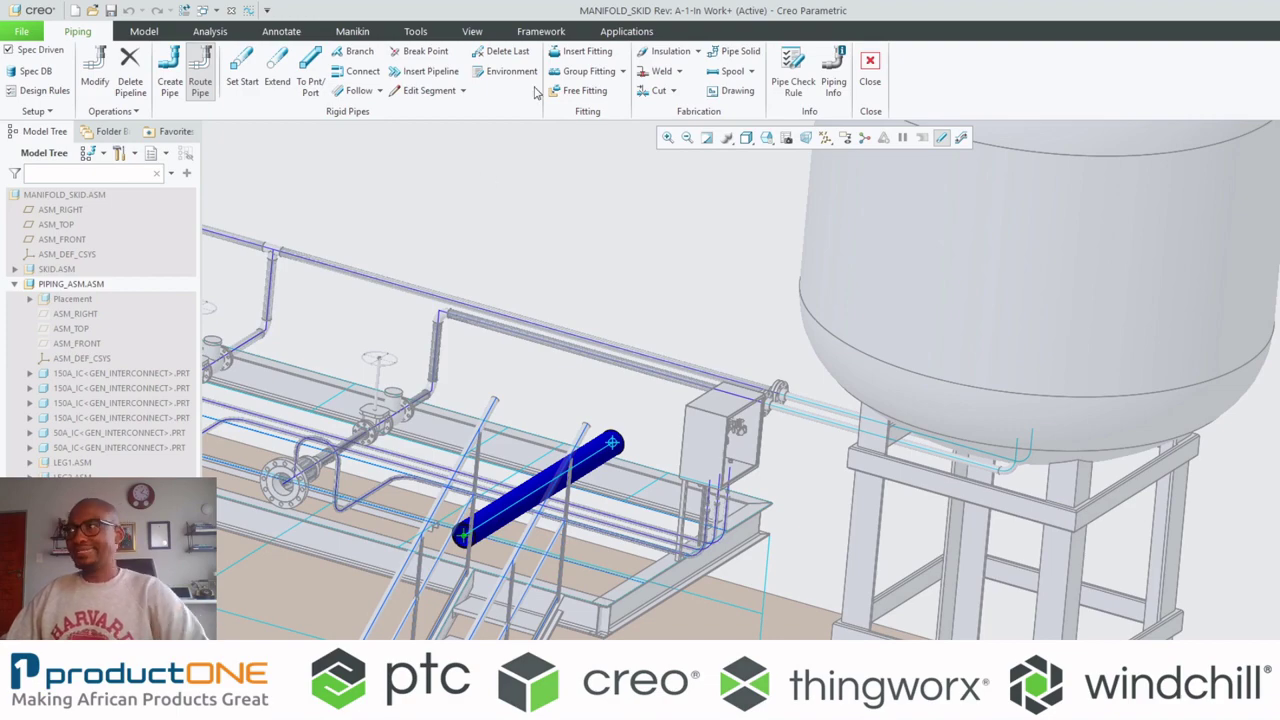
- Insert the R1 reducer fitting (CRED, new size 80A) on the LEG4 pipe, 300 from the segment start
{"action": "left_click", "coordinate": [580, 51]}
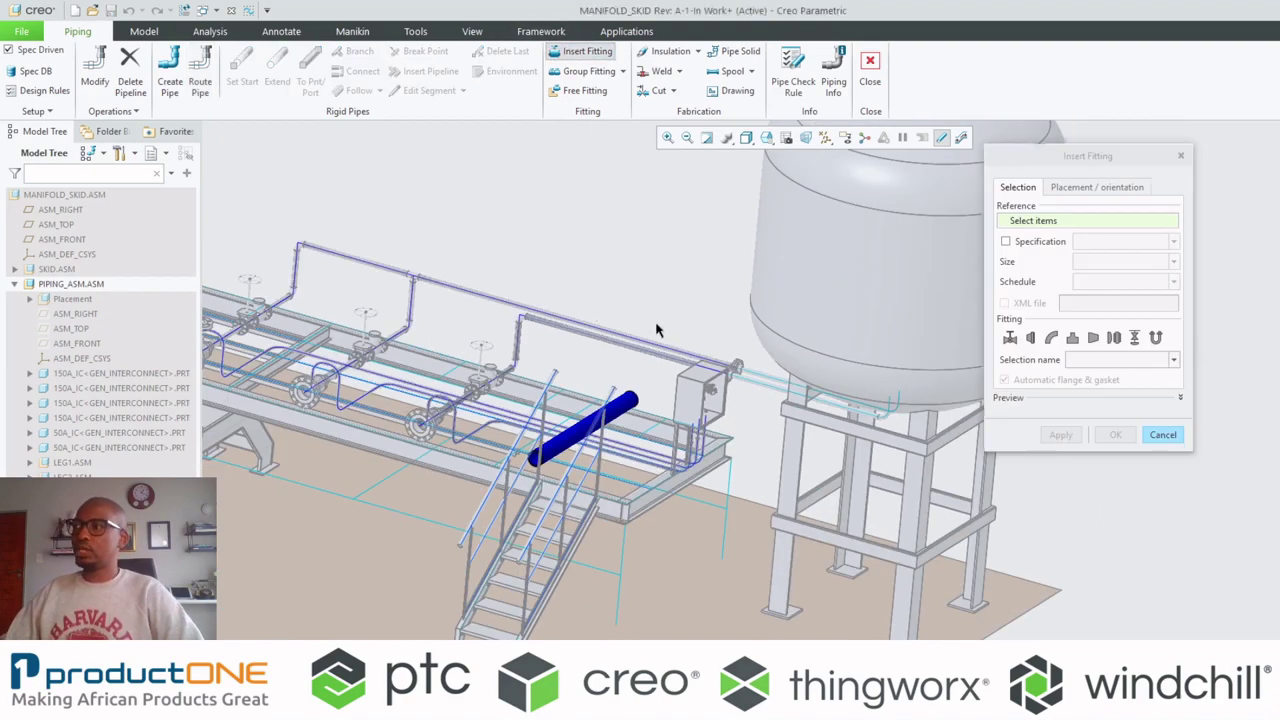
{"action": "scroll", "coordinate": [610, 448], "scroll_direction": "up", "scroll_amount": 5}
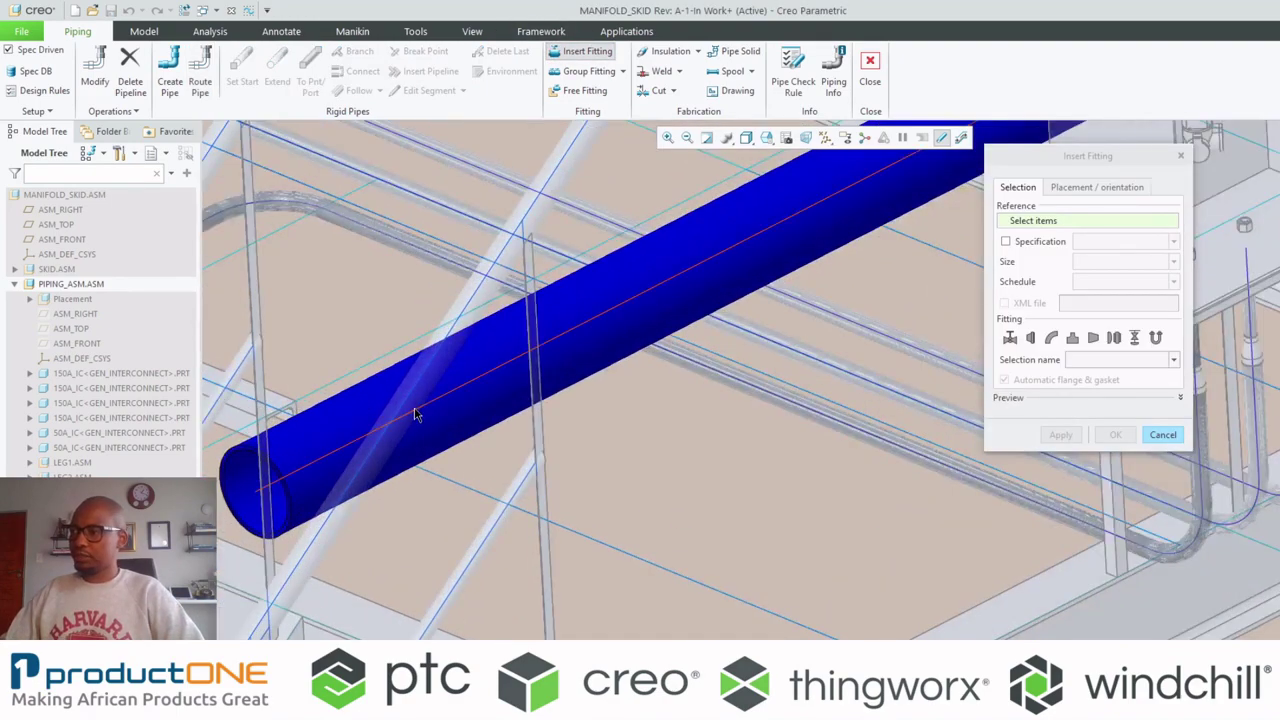
{"action": "left_click", "coordinate": [414, 416]}
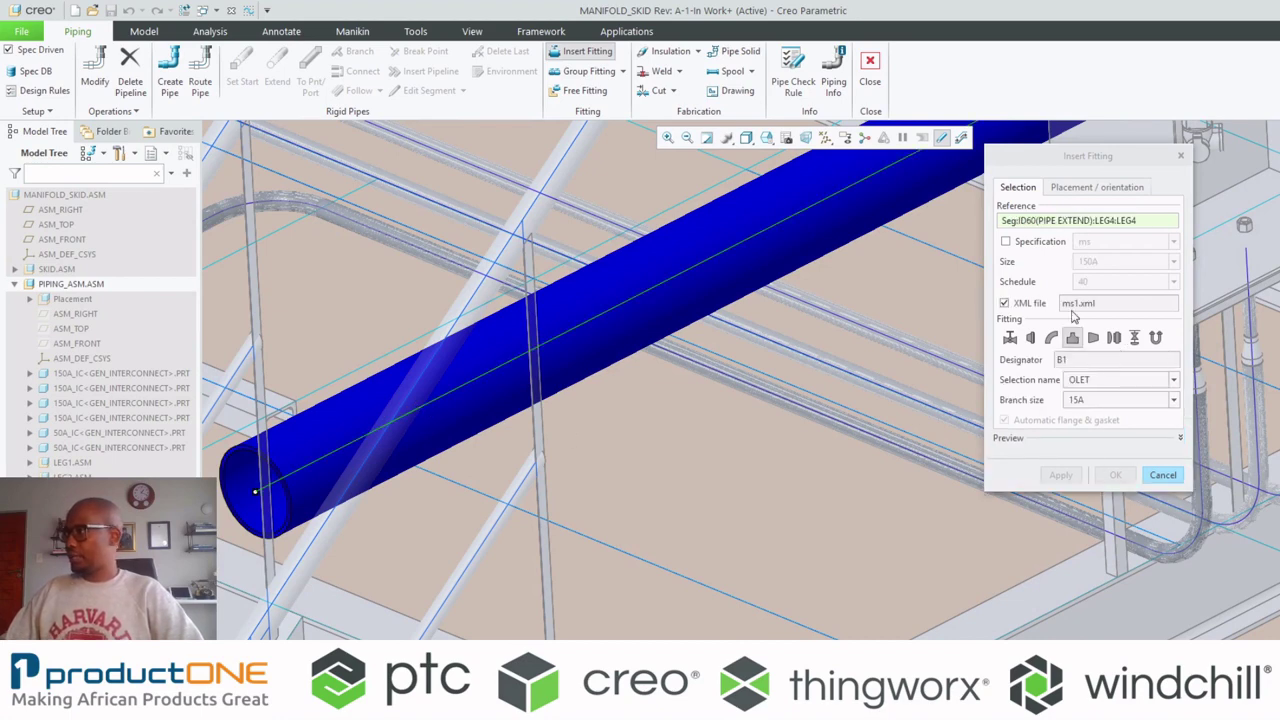
{"action": "left_click", "coordinate": [1090, 337]}
{"action": "left_click", "coordinate": [1090, 337]}
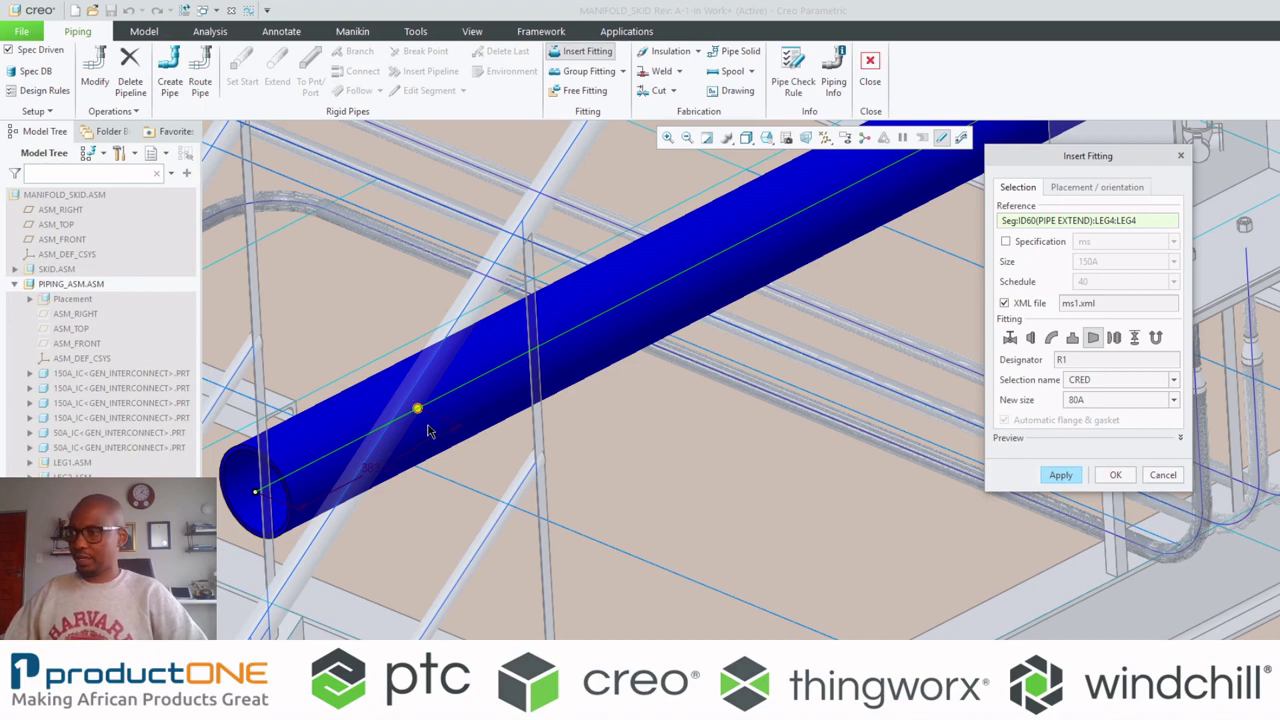
{"action": "left_click", "coordinate": [362, 476]}
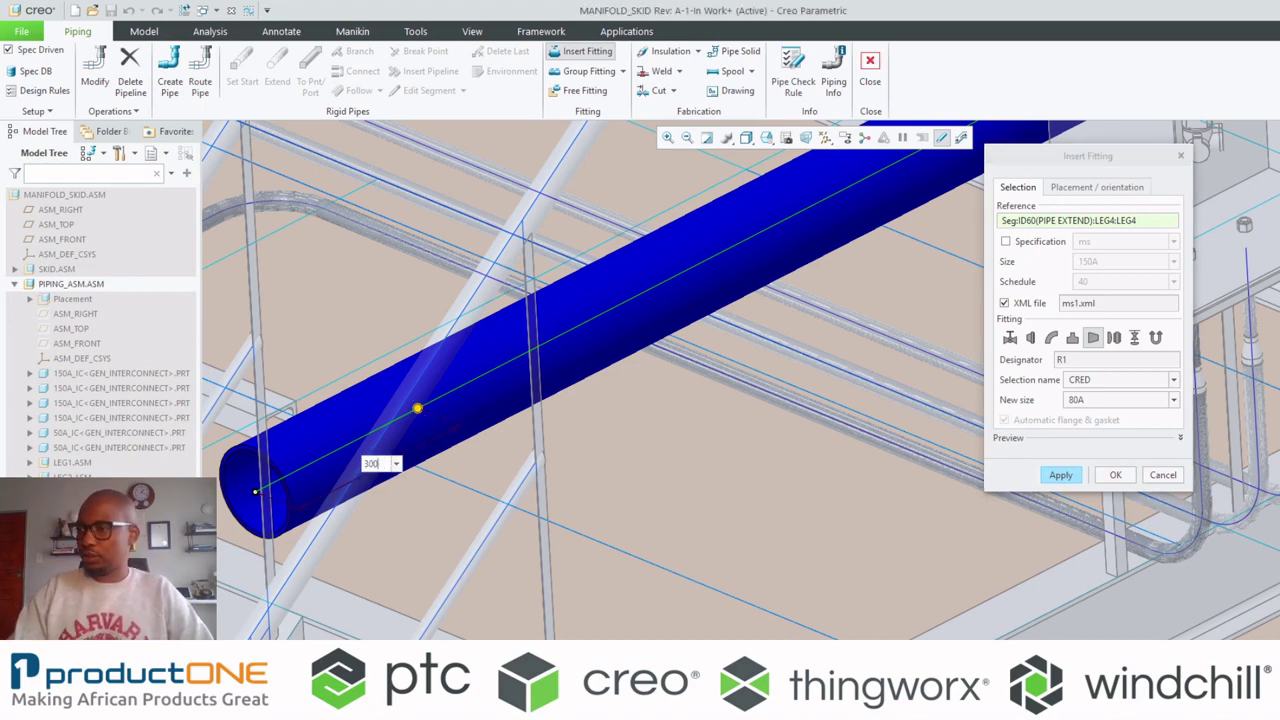
{"action": "key", "text": "Return"}
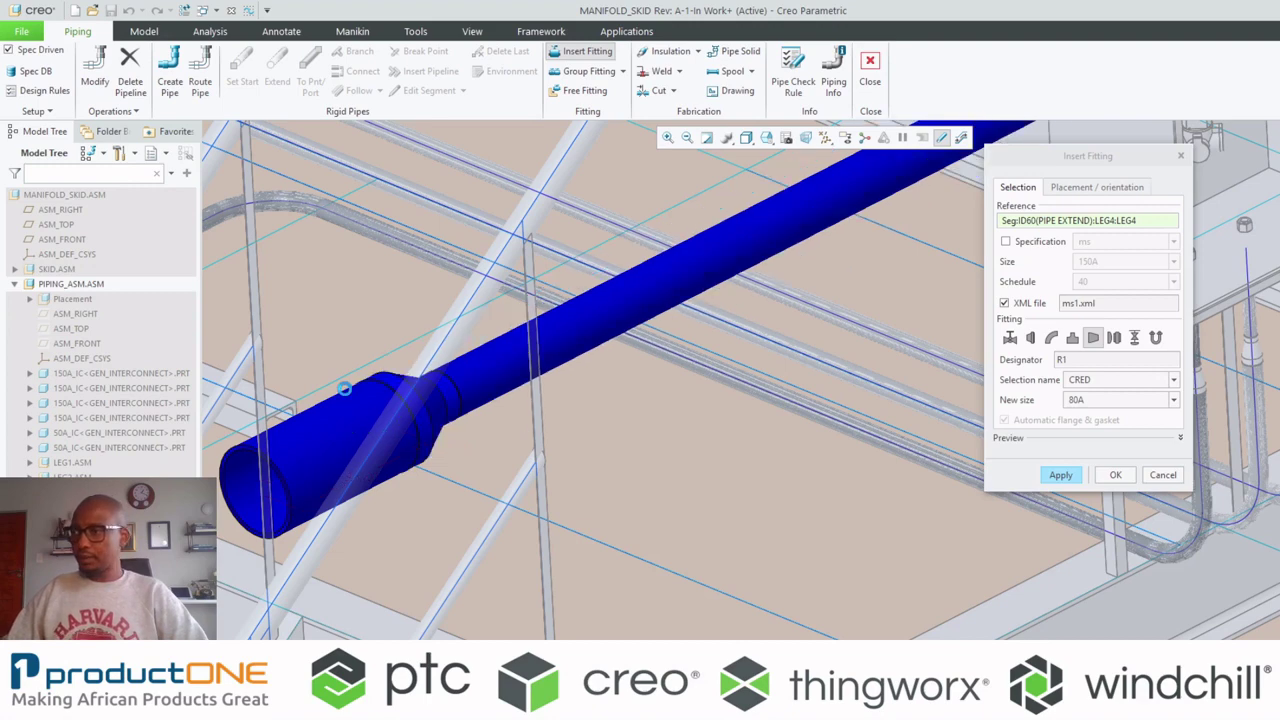
{"action": "middle_click", "coordinate": [344, 388]}
- Insert the R2 reducer fitting (CRED, new size 50A) on the 80A segment of LEG4, 300 from its start
{"action": "scroll", "coordinate": [403, 437], "scroll_direction": "up", "scroll_amount": 2}
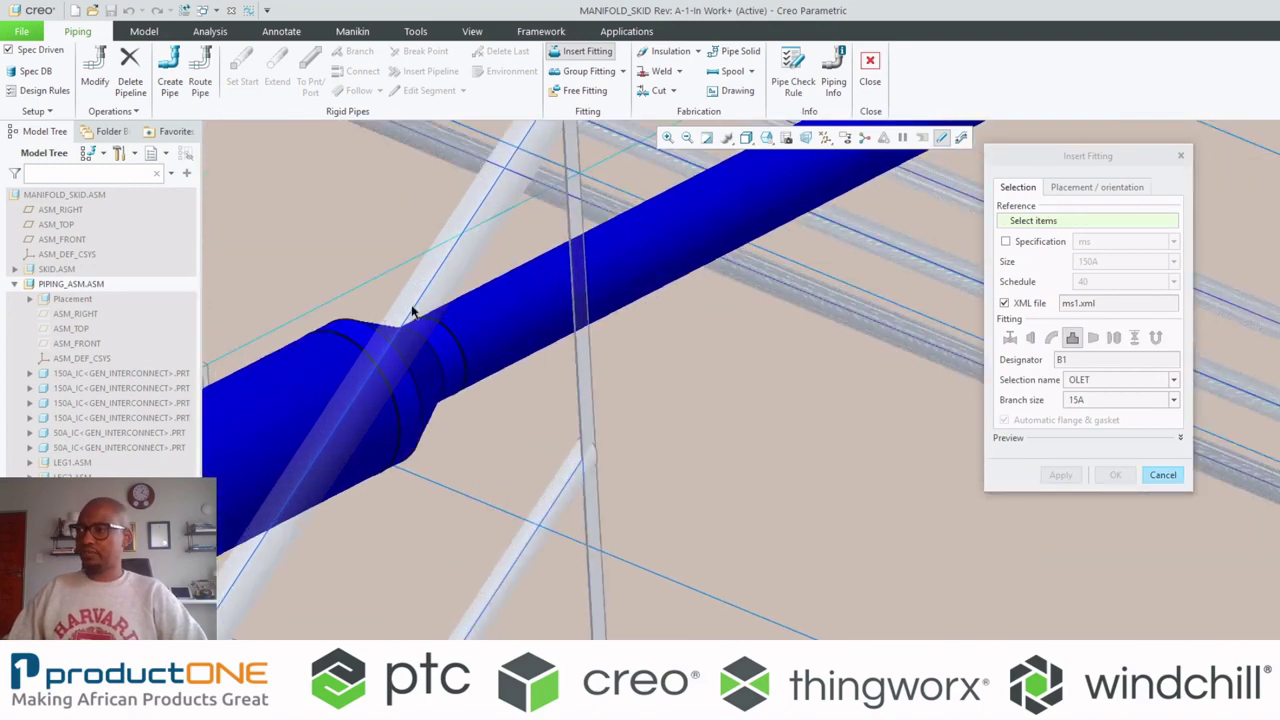
{"action": "scroll", "coordinate": [245, 585], "scroll_direction": "down", "scroll_amount": 4}
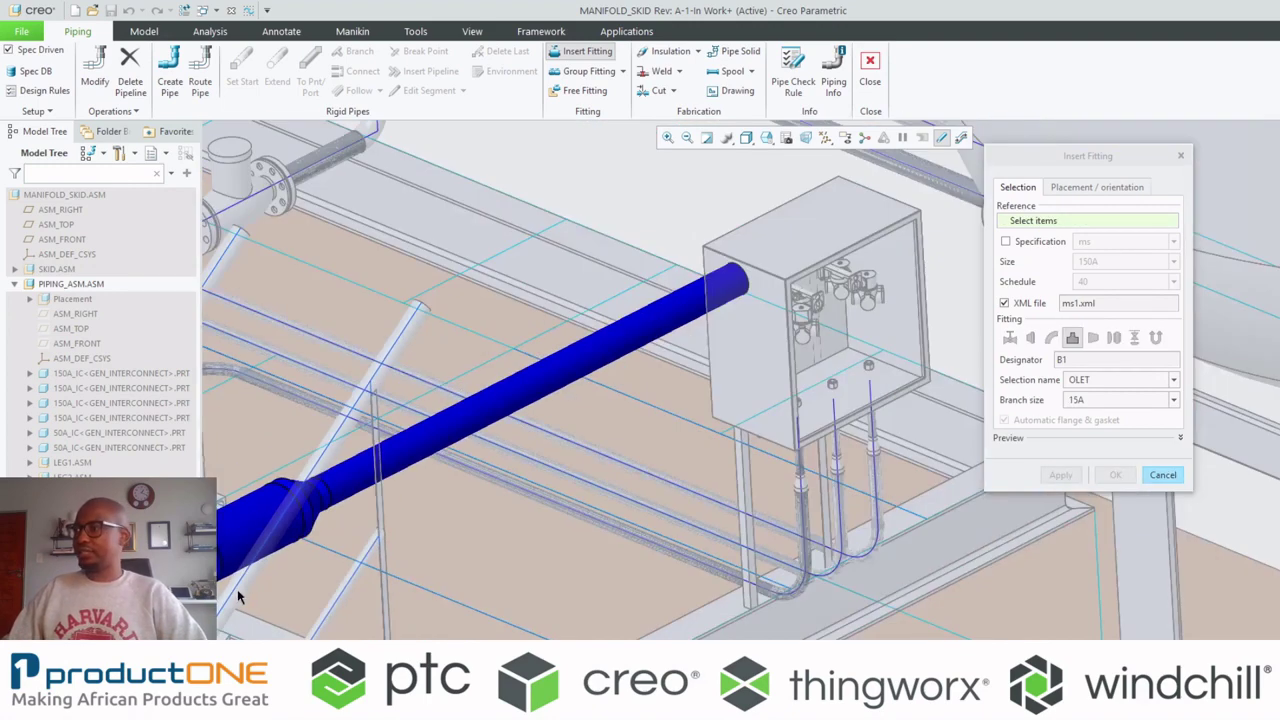
{"action": "left_click", "coordinate": [414, 445]}
{"action": "double_click", "coordinate": [391, 497]}
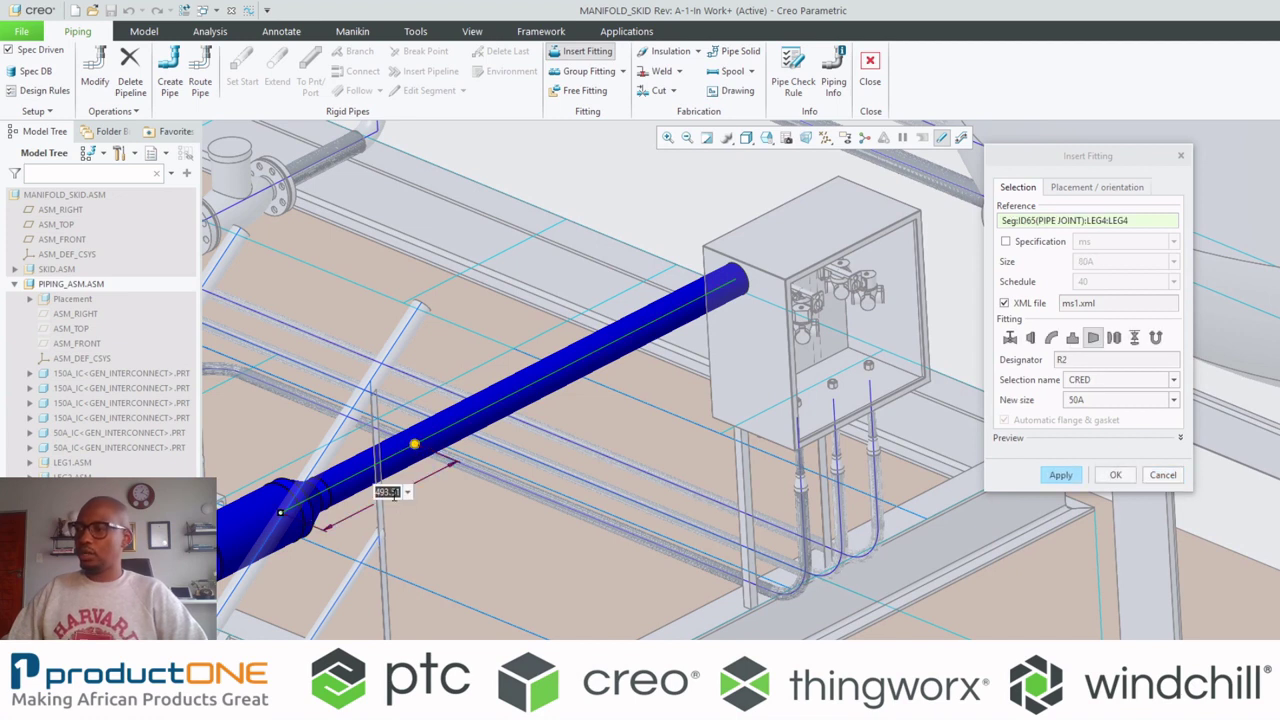
{"action": "type", "text": "300"}
{"action": "key", "text": "Return"}
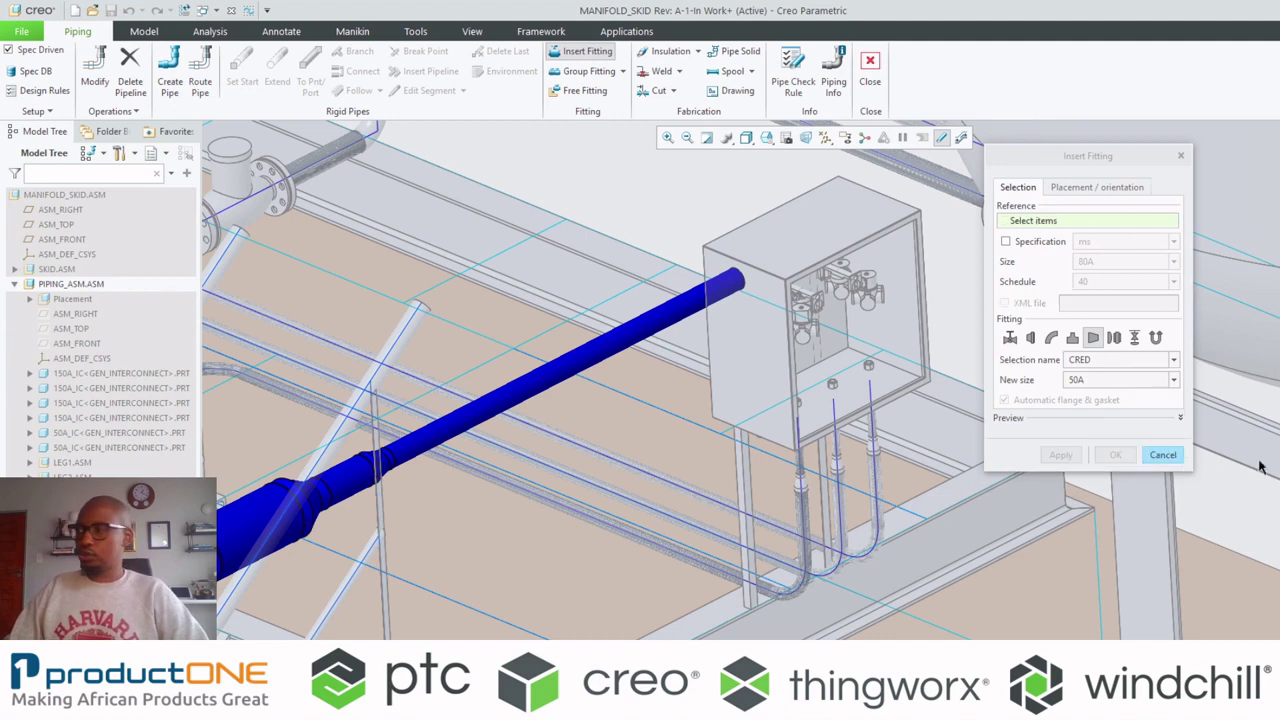
{"action": "left_click", "coordinate": [1183, 460]}
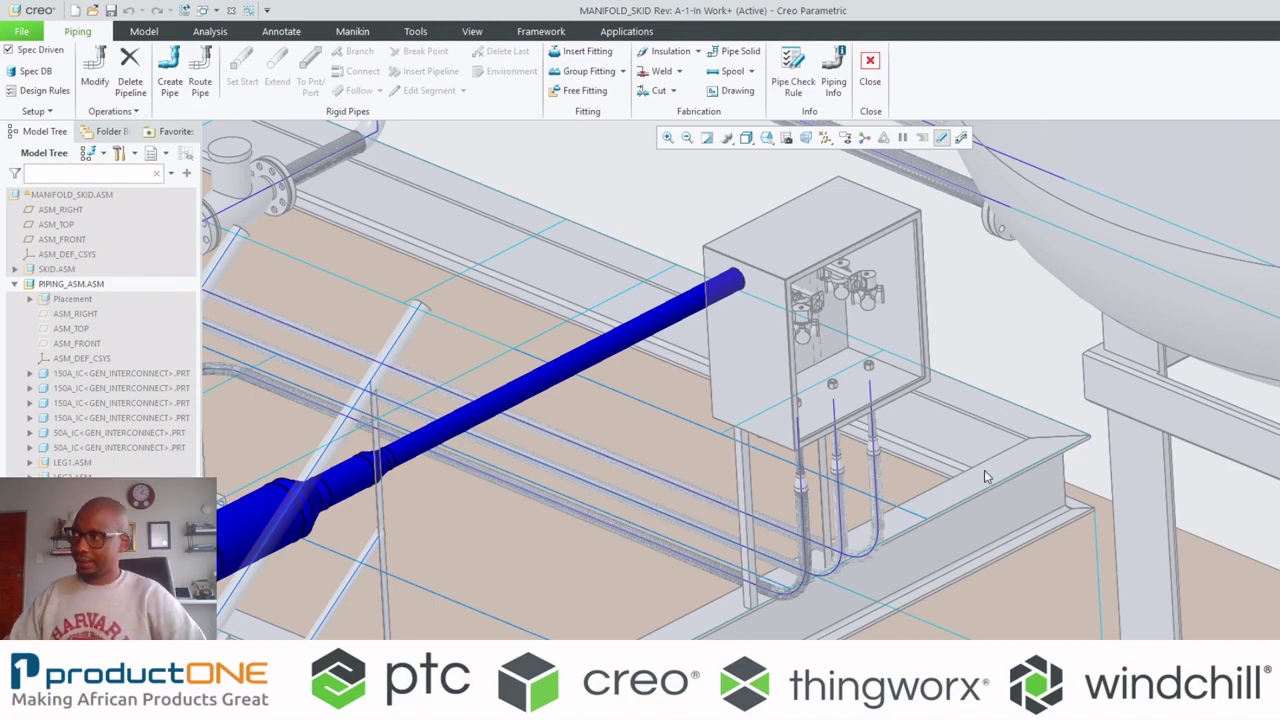
- Route a branch from the LEG4 pipe end to the horizontal LEG3 pipe, 1300 from the segment start at a 90° angle
{"action": "scroll", "coordinate": [984, 477], "scroll_direction": "up", "scroll_amount": 5}
{"action": "scroll", "coordinate": [694, 432], "scroll_direction": "down", "scroll_amount": 5}
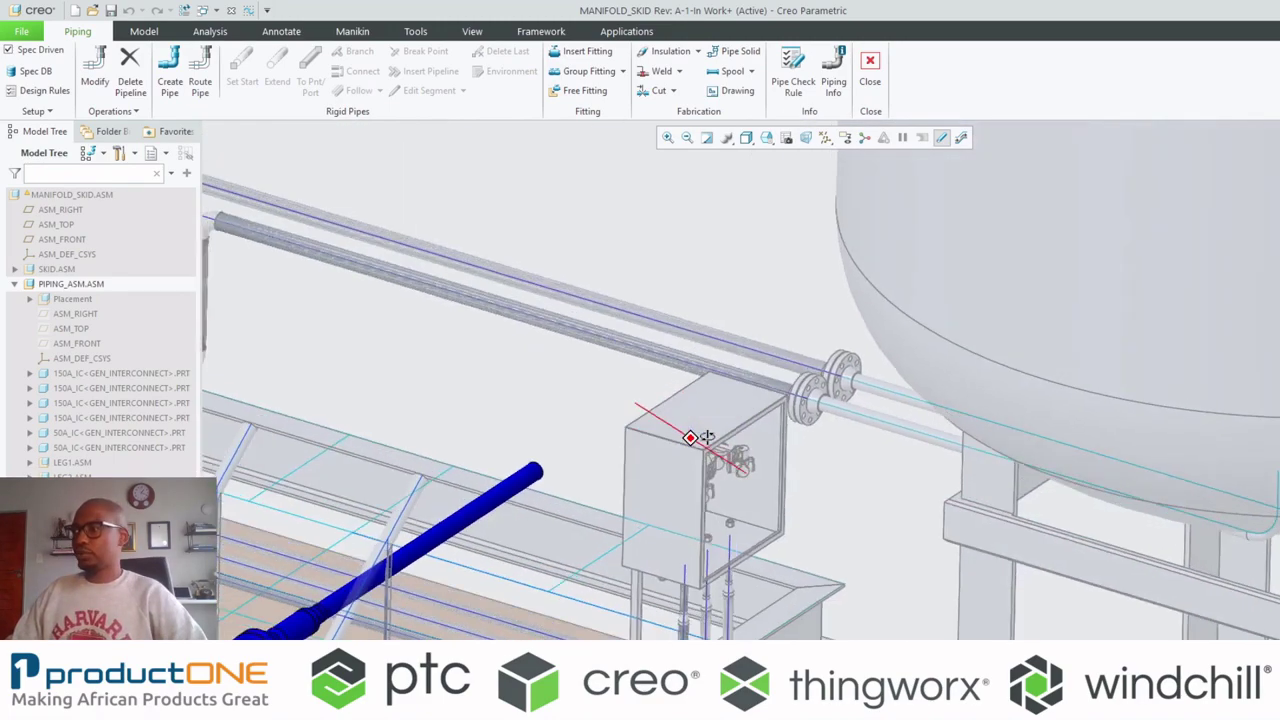
{"action": "middle_click_drag", "start_coordinate": [706, 437], "coordinate": [692, 444]}
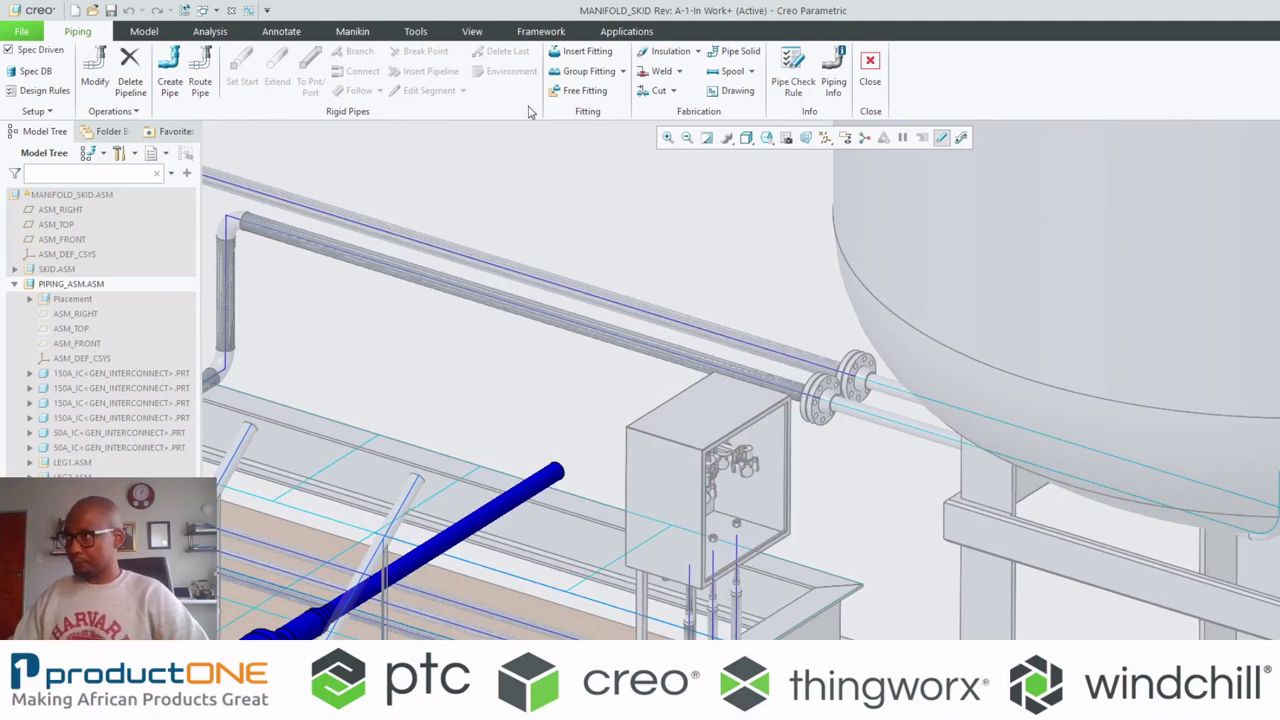
{"action": "left_click", "coordinate": [194, 68]}
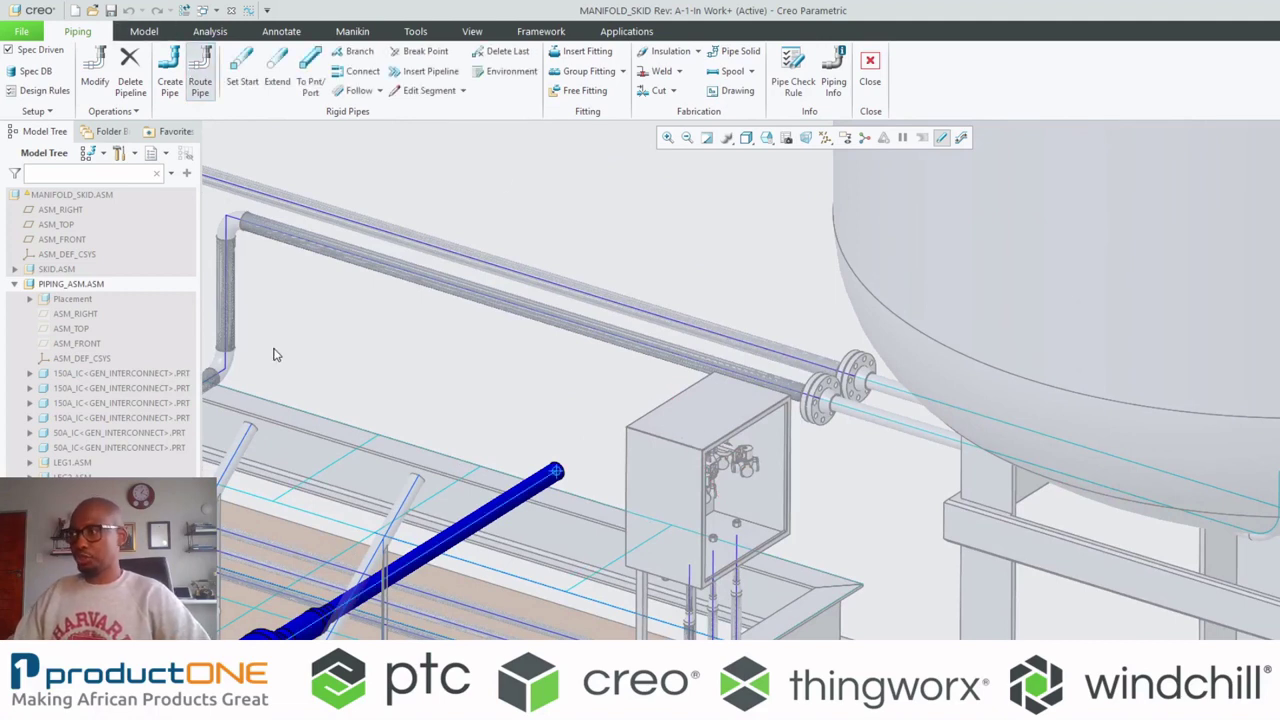
{"action": "left_click", "coordinate": [354, 51]}
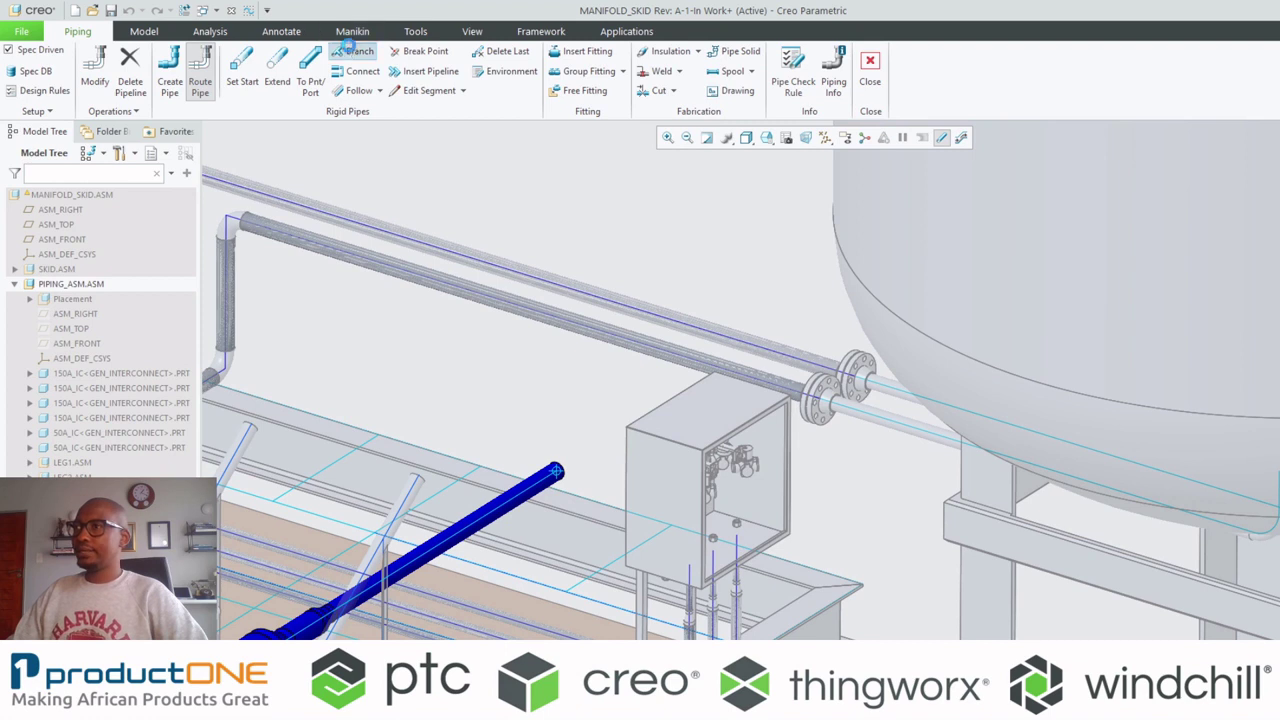
{"action": "left_click", "coordinate": [585, 329]}
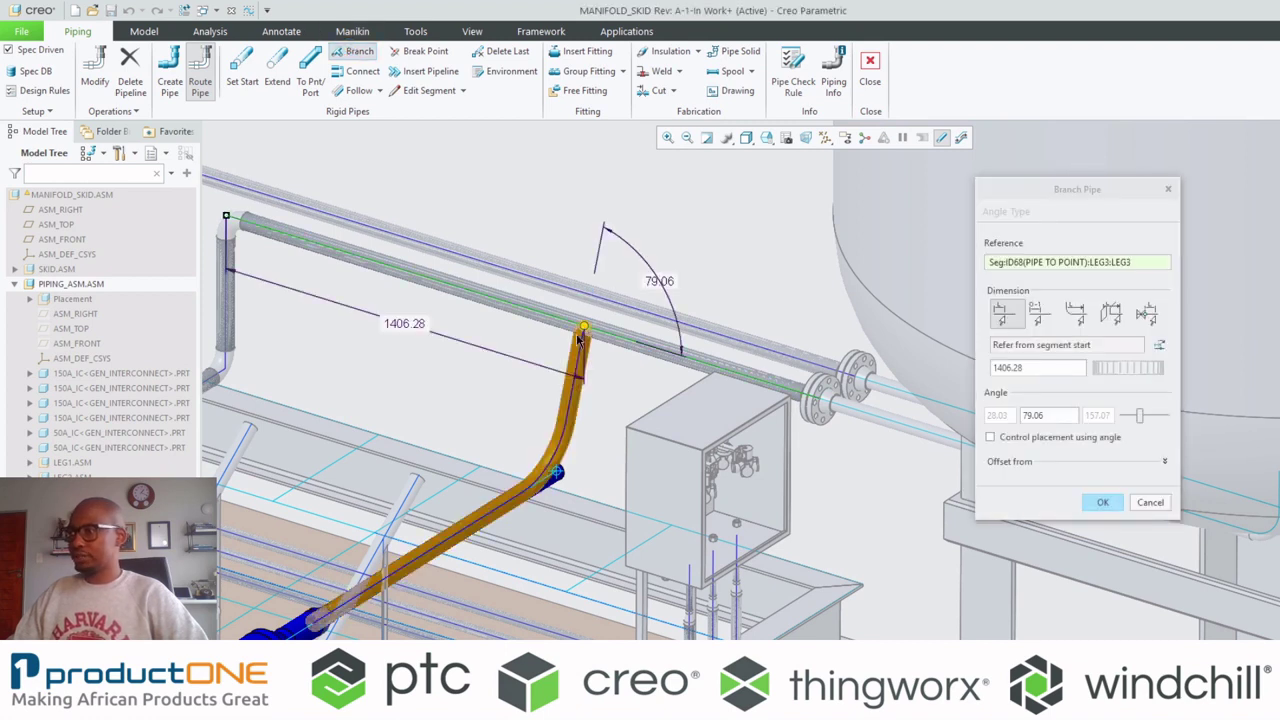
{"action": "double_click", "coordinate": [664, 281]}
{"action": "type", "text": "90"}
{"action": "key", "text": "Return"}
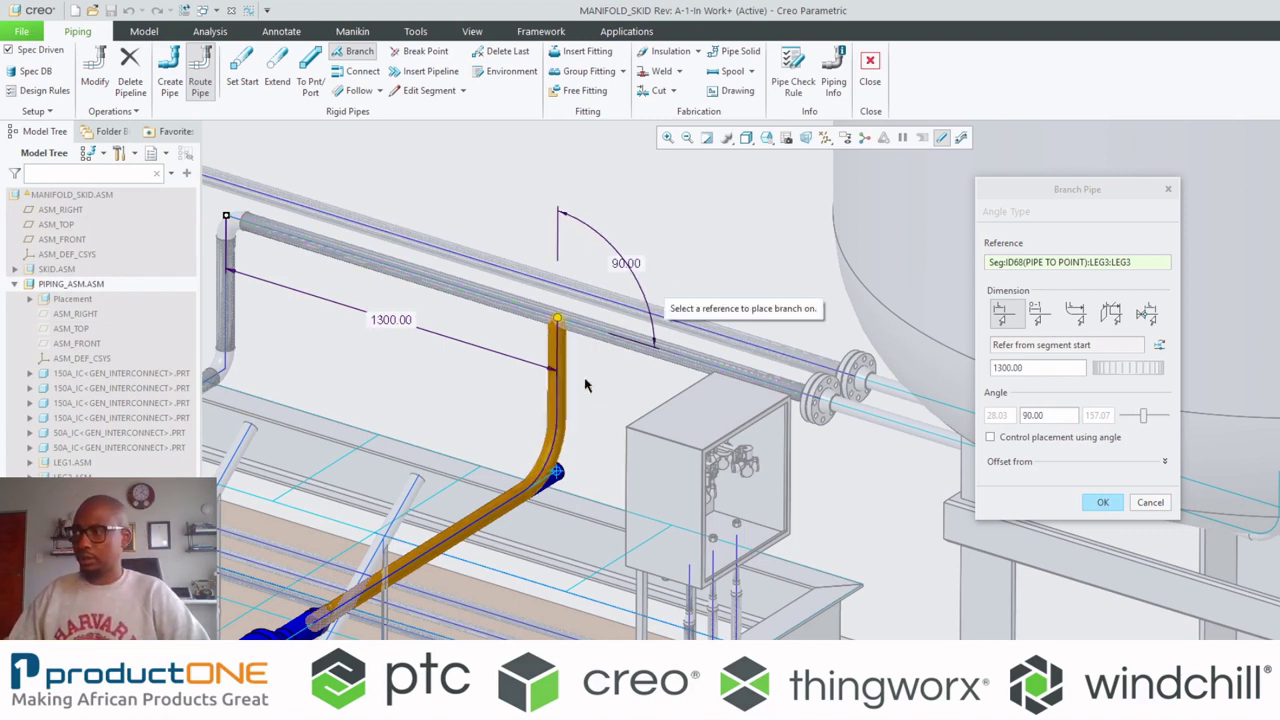
- Change the piping environment's corner type to Fitting and complete the branch from LEG4 to LEG3
{"action": "scroll", "coordinate": [526, 452], "scroll_direction": "up", "scroll_amount": 3}
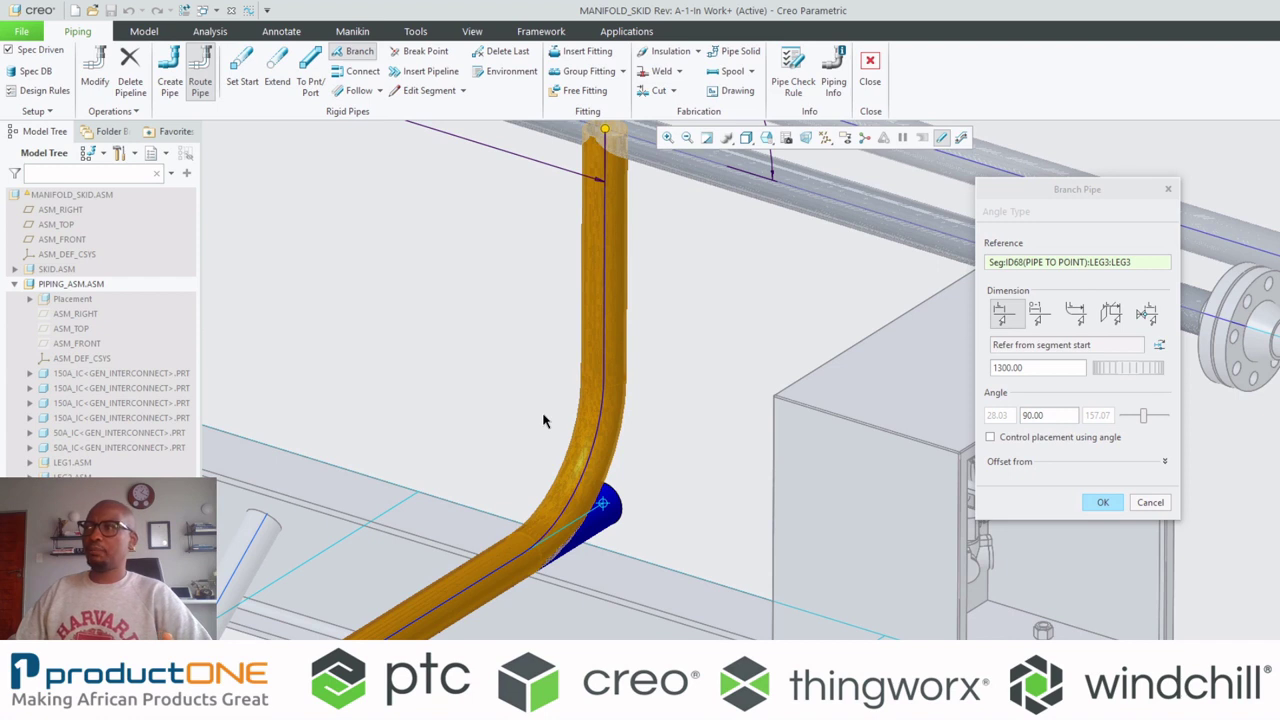
{"action": "left_click", "coordinate": [512, 73]}
{"action": "left_click_drag", "start_coordinate": [900, 251], "coordinate": [781, 226]}
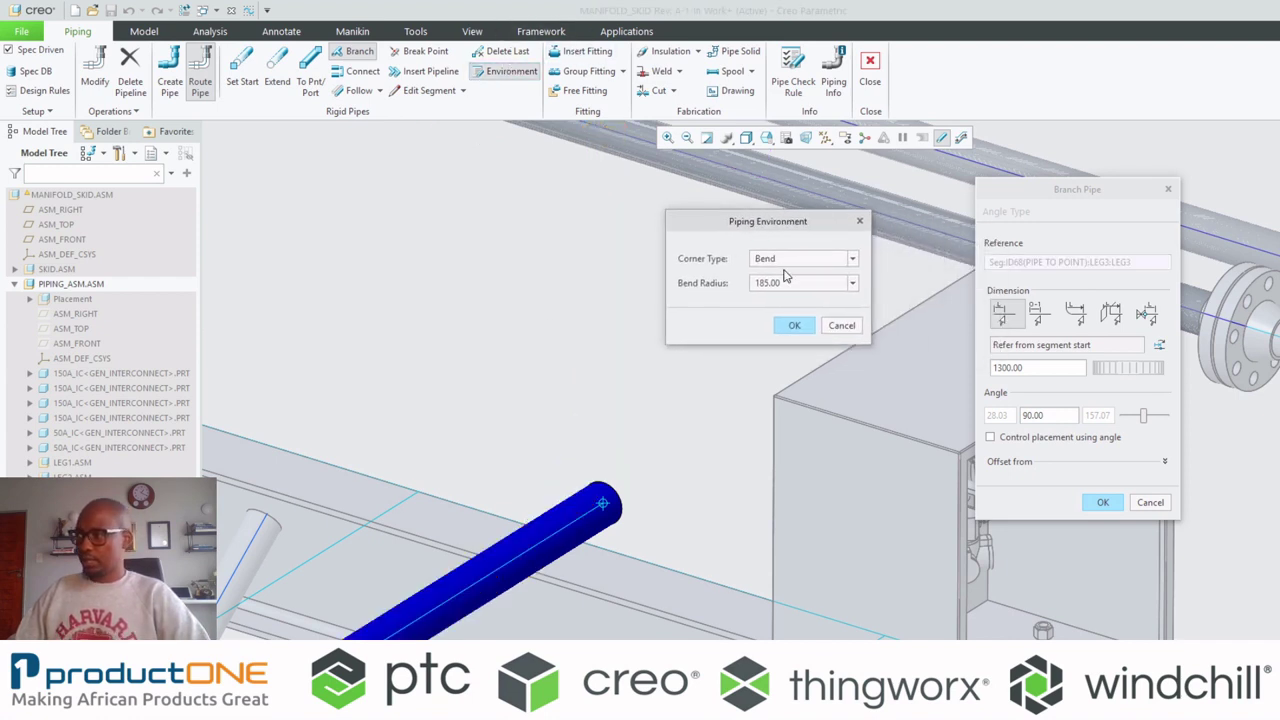
{"action": "left_click", "coordinate": [790, 259]}
{"action": "left_click", "coordinate": [770, 285]}
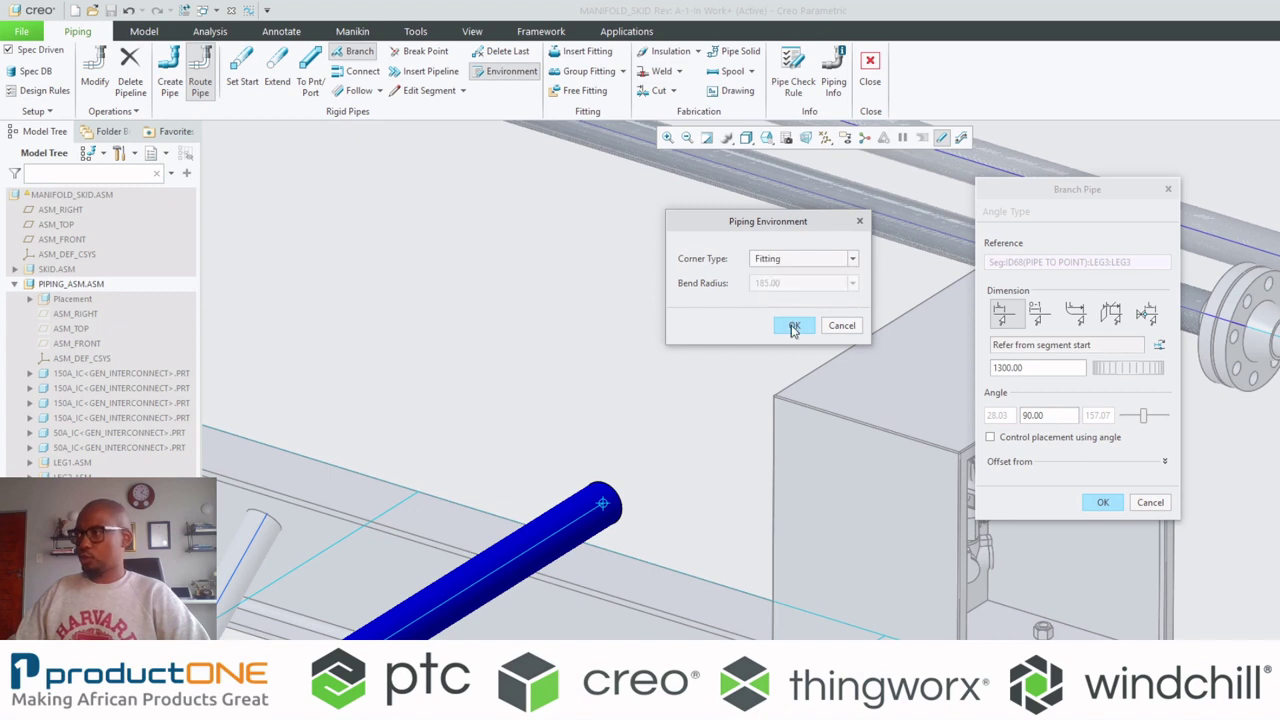
{"action": "left_click", "coordinate": [794, 327]}
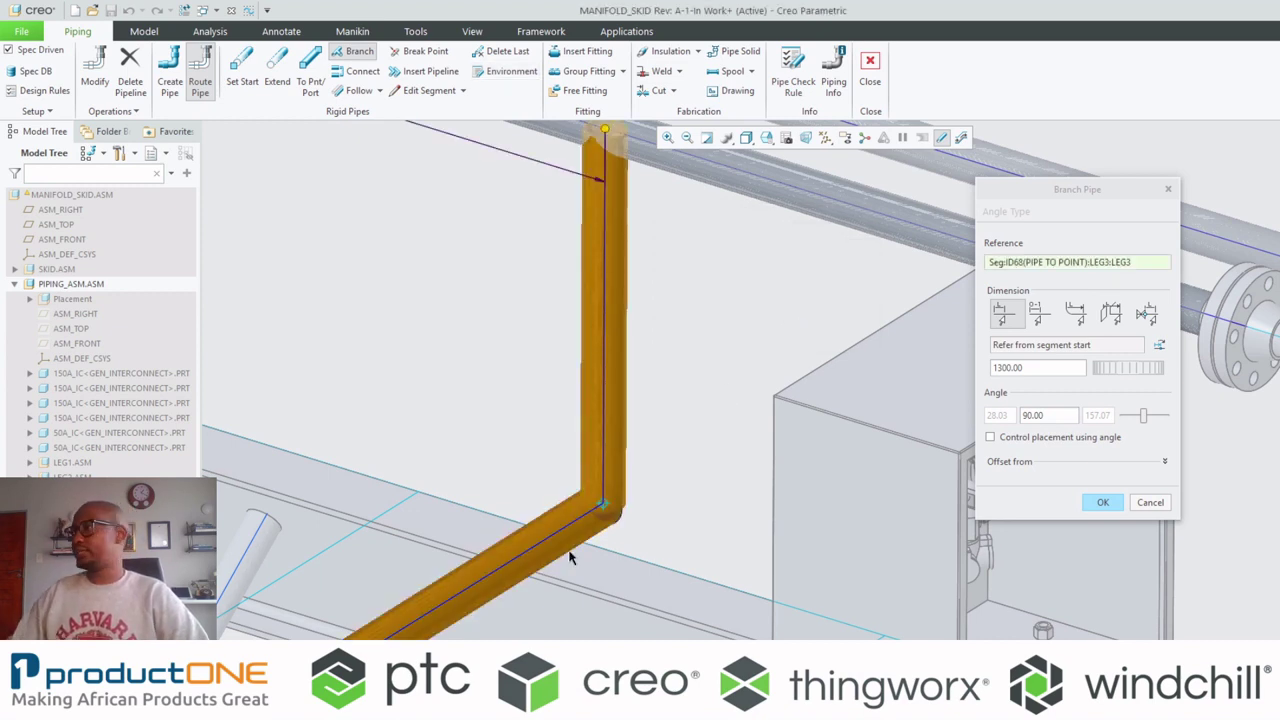
{"action": "left_click", "coordinate": [1100, 504]}
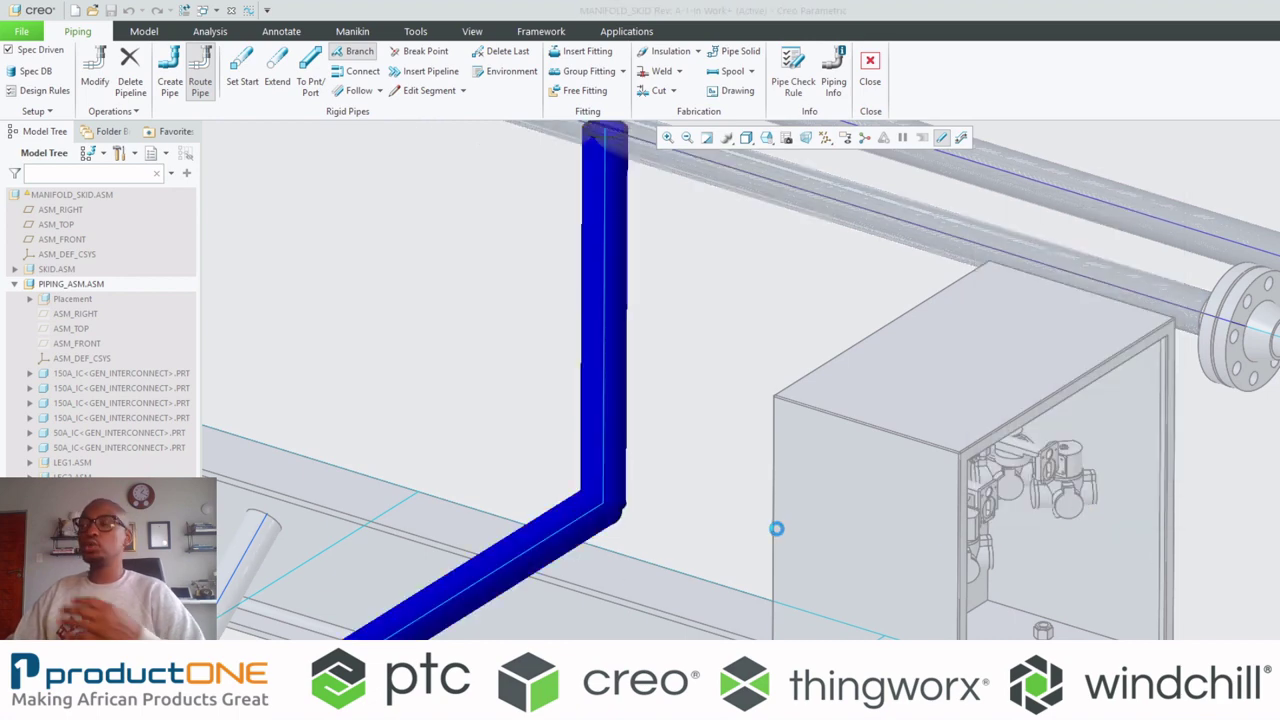
- Insert the T1 tee fitting (BRAN, branch size 50A) on the horizontal LEG3 pipe at its junction with the LEG4 branch
{"action": "scroll", "coordinate": [782, 504], "scroll_direction": "down", "scroll_amount": 3}
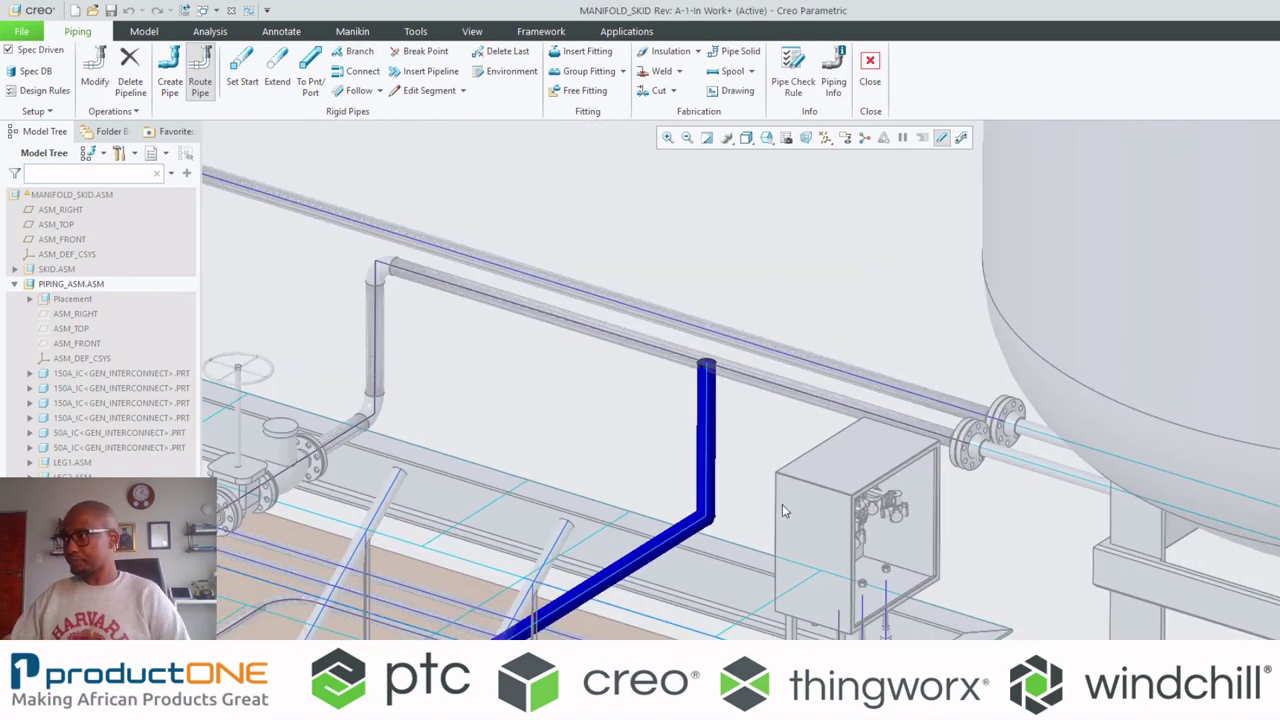
{"action": "scroll", "coordinate": [727, 450], "scroll_direction": "up", "scroll_amount": 5}
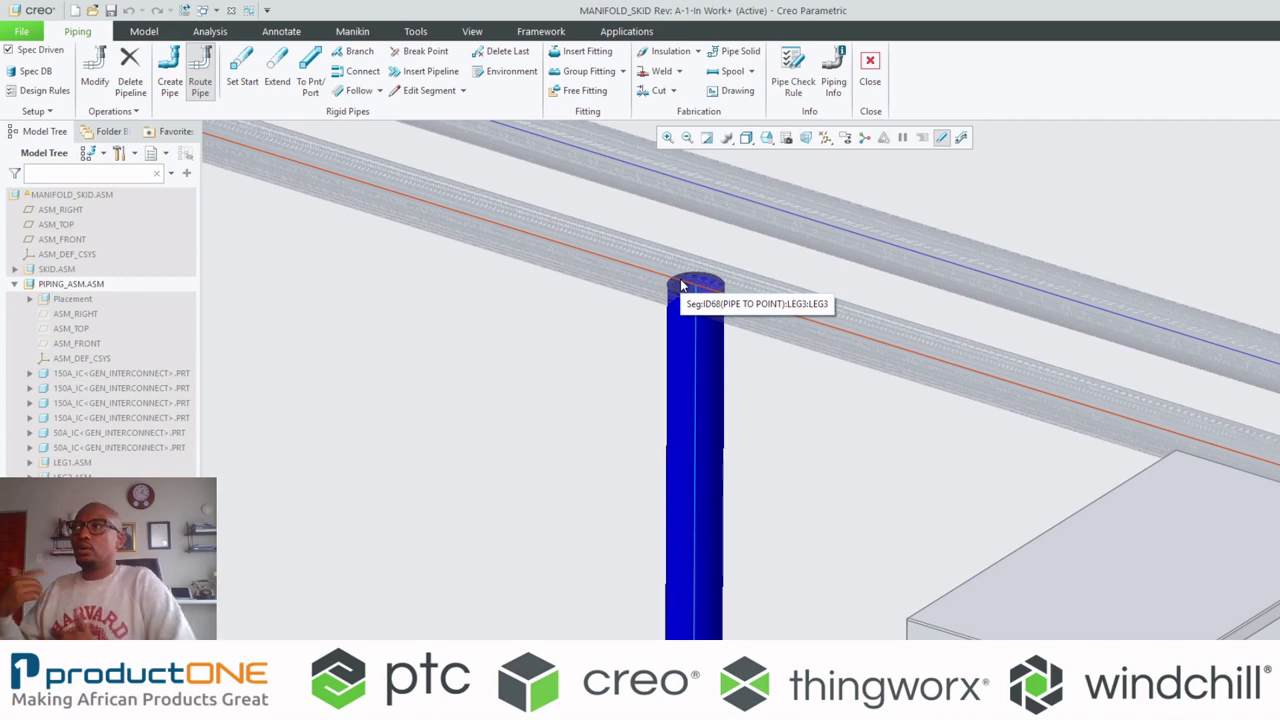
{"action": "left_click", "coordinate": [587, 51]}
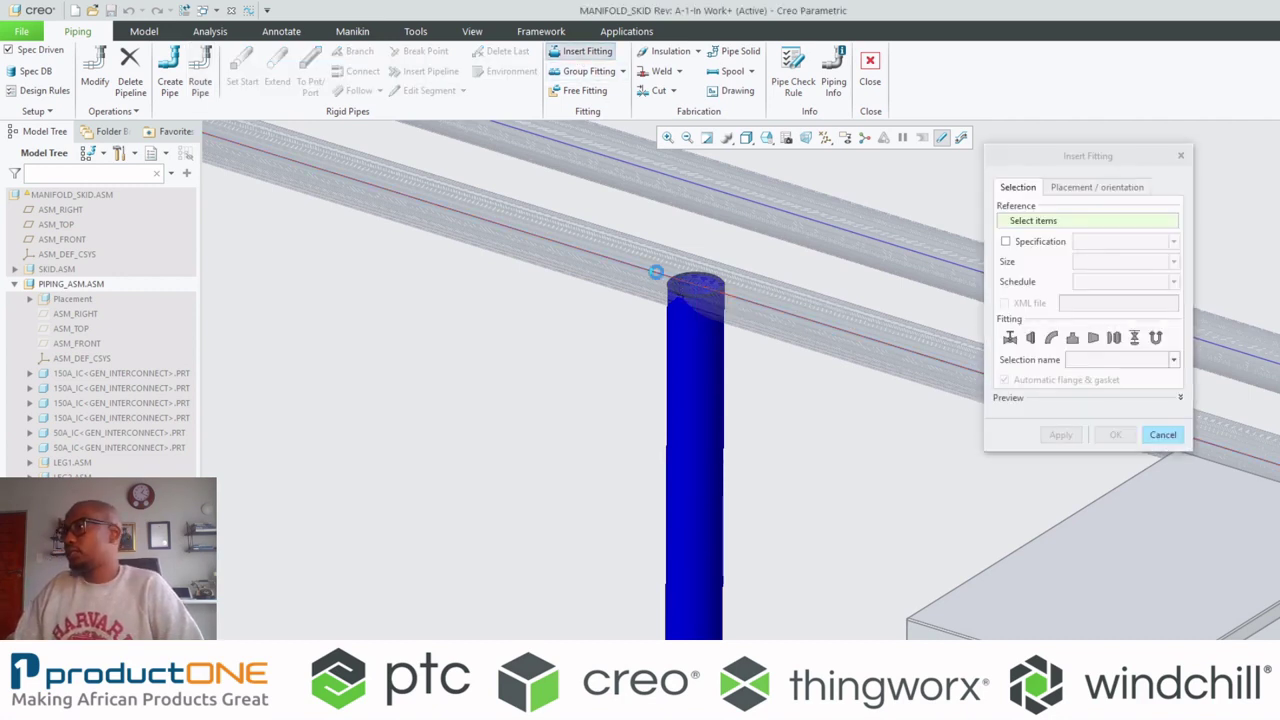
{"action": "left_click", "coordinate": [657, 285]}
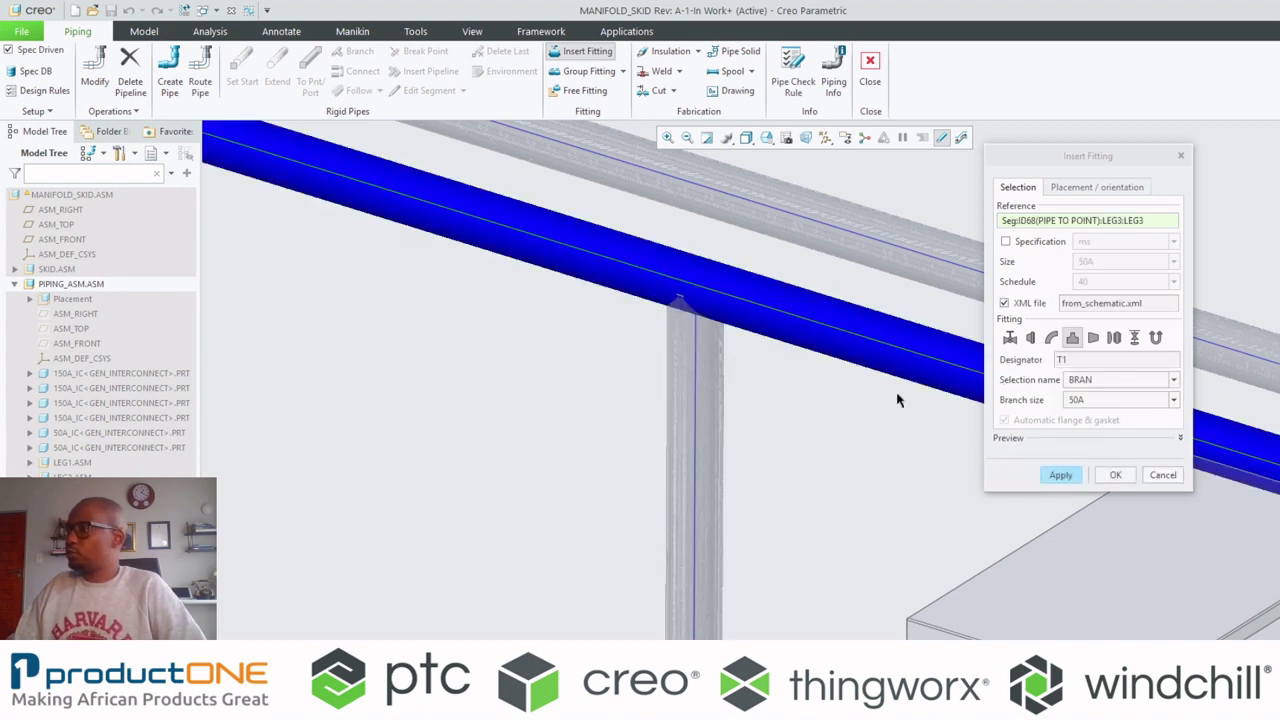
{"action": "left_click", "coordinate": [1062, 360]}
{"action": "type", "text": "T1"}
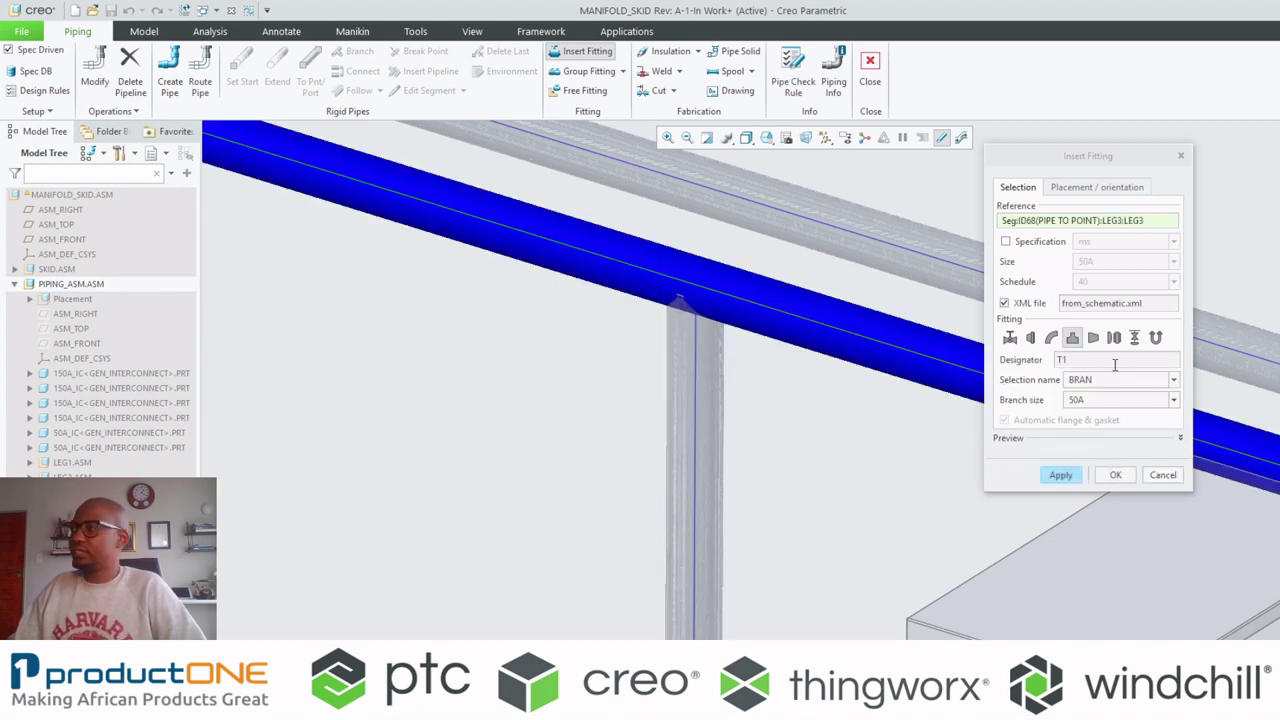
{"action": "left_click", "coordinate": [1090, 190]}
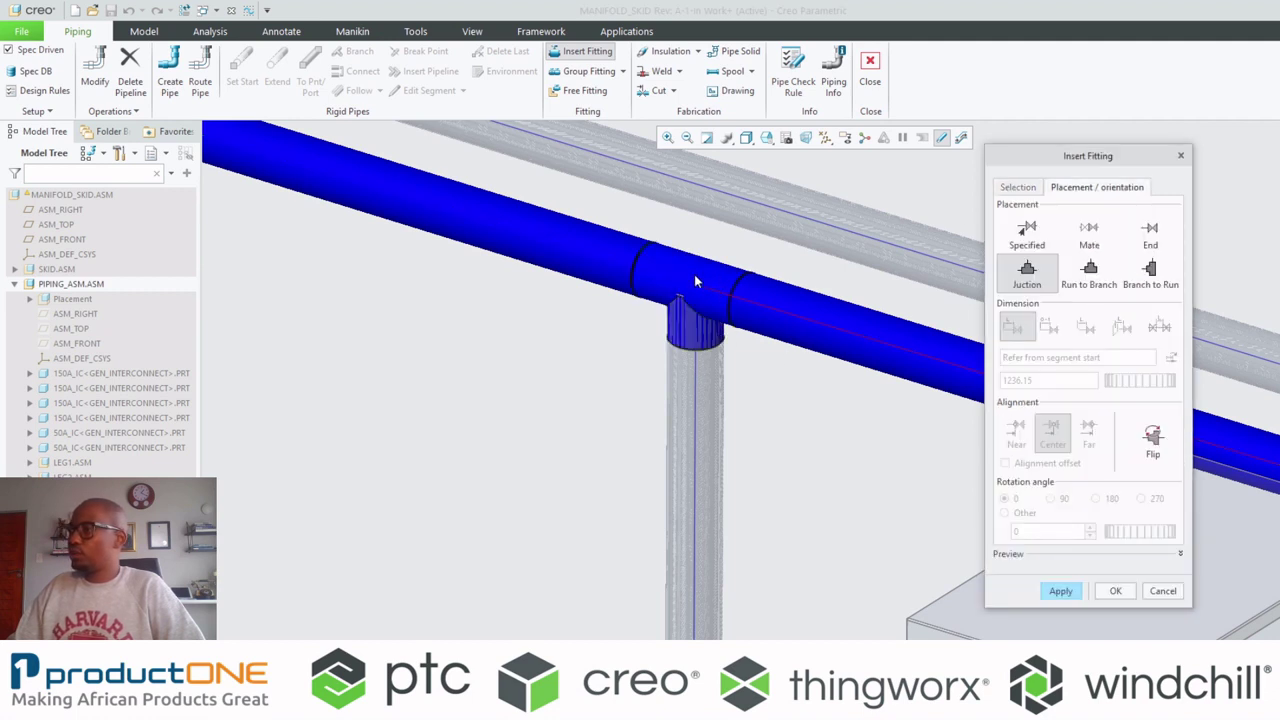
{"action": "left_click", "coordinate": [1018, 188]}
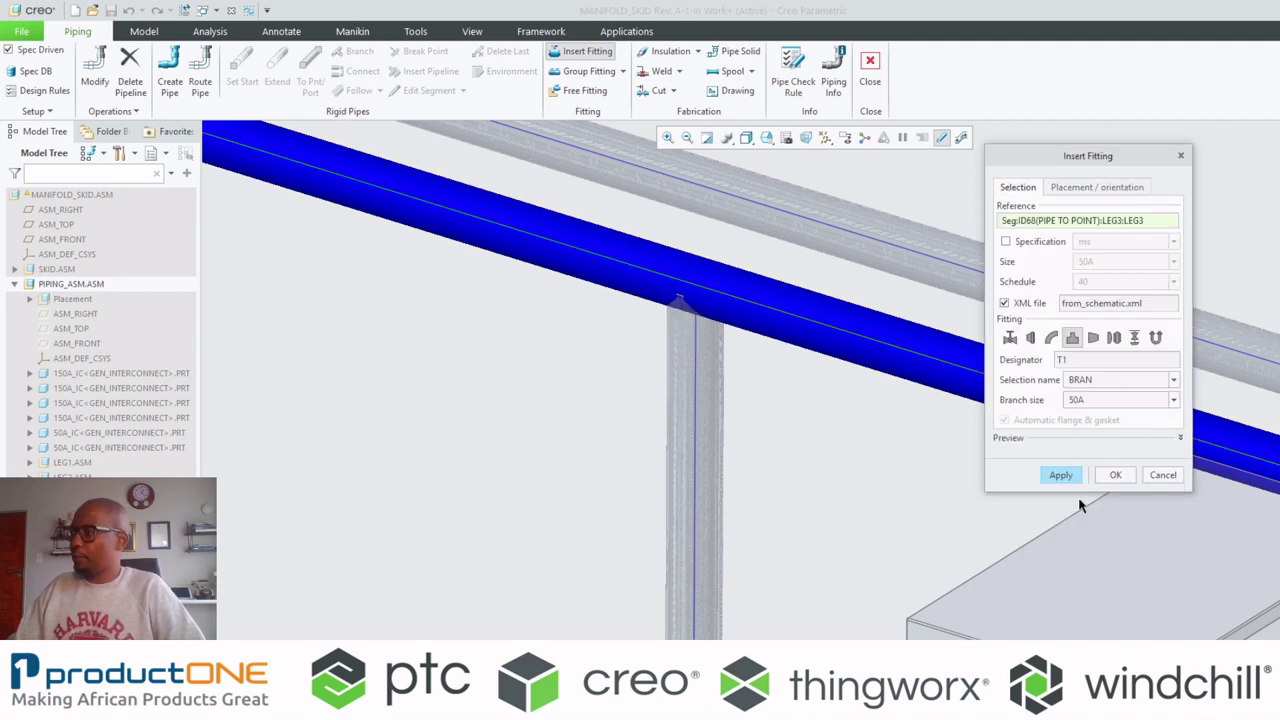
{"action": "left_click", "coordinate": [1078, 482]}
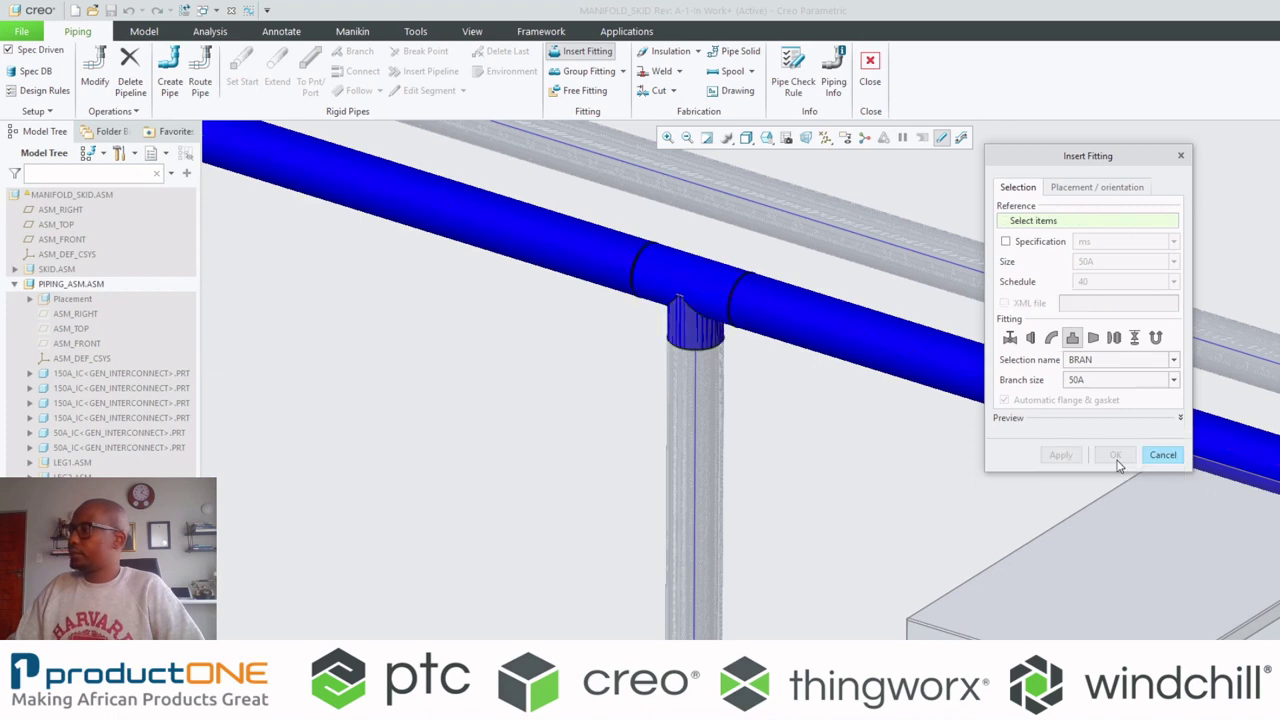
{"action": "left_click", "coordinate": [1162, 455]}
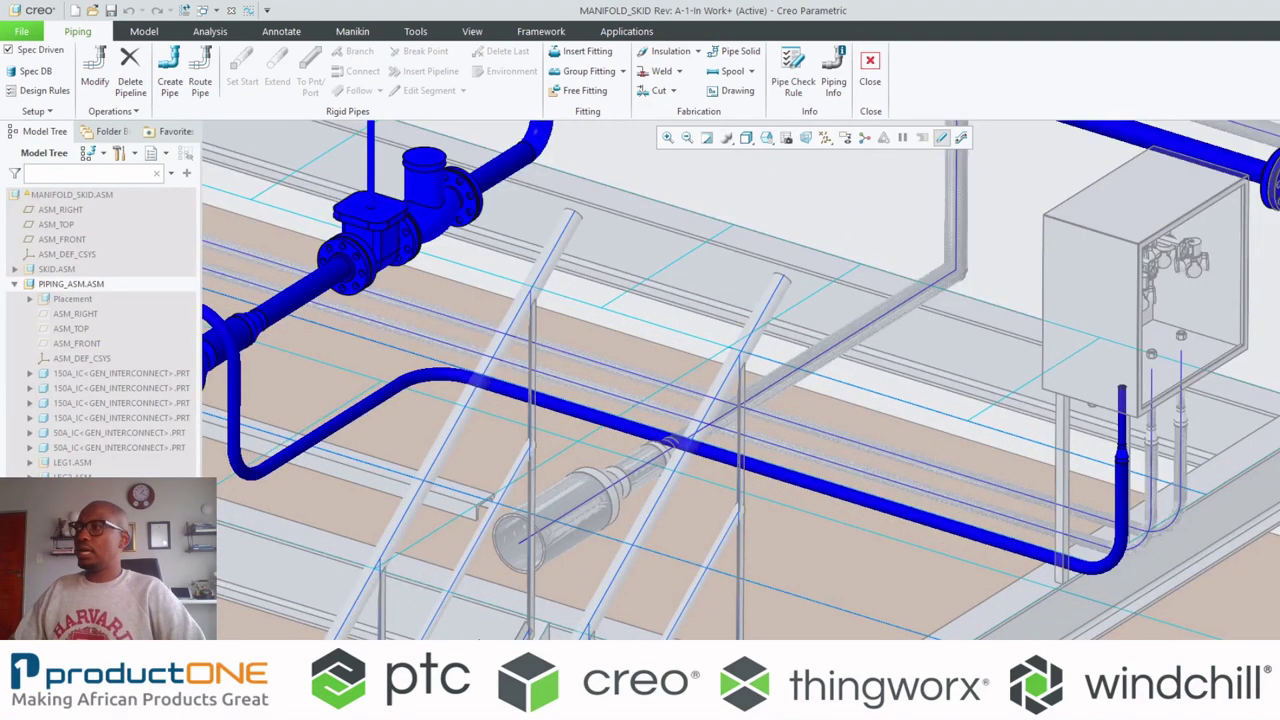
{"action": "scroll", "coordinate": [955, 272], "scroll_direction": "up", "scroll_amount": 3}
{"action": "scroll", "coordinate": [955, 272], "scroll_direction": "up", "scroll_amount": 2}
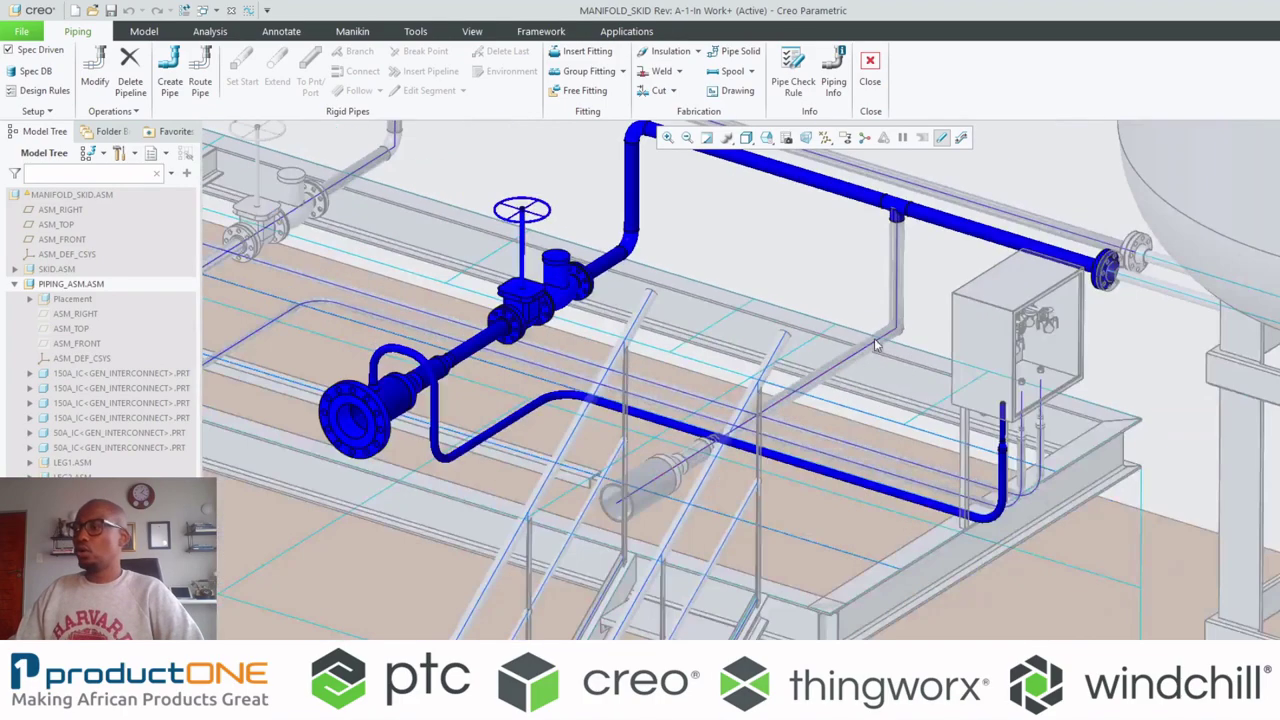
{"action": "scroll", "coordinate": [615, 470], "scroll_direction": "up", "scroll_amount": 5}
{"action": "scroll", "coordinate": [615, 470], "scroll_direction": "up", "scroll_amount": 4}
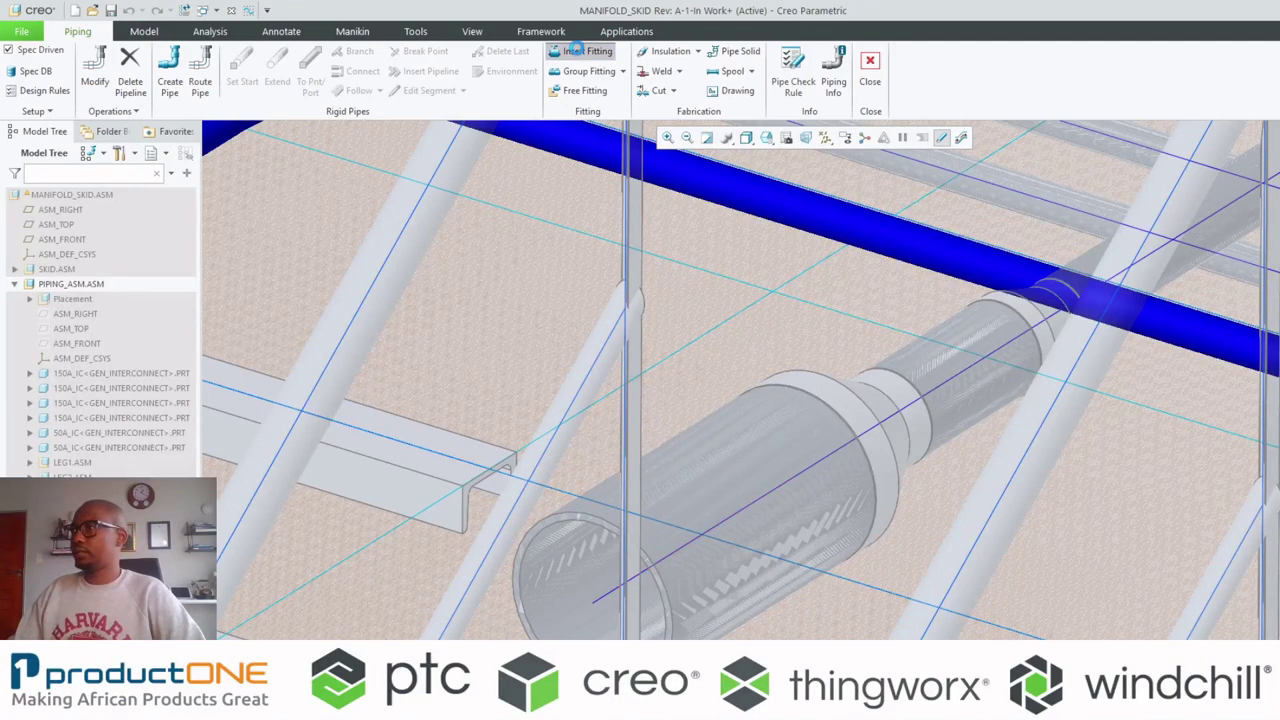
{"action": "left_click", "coordinate": [578, 51]}
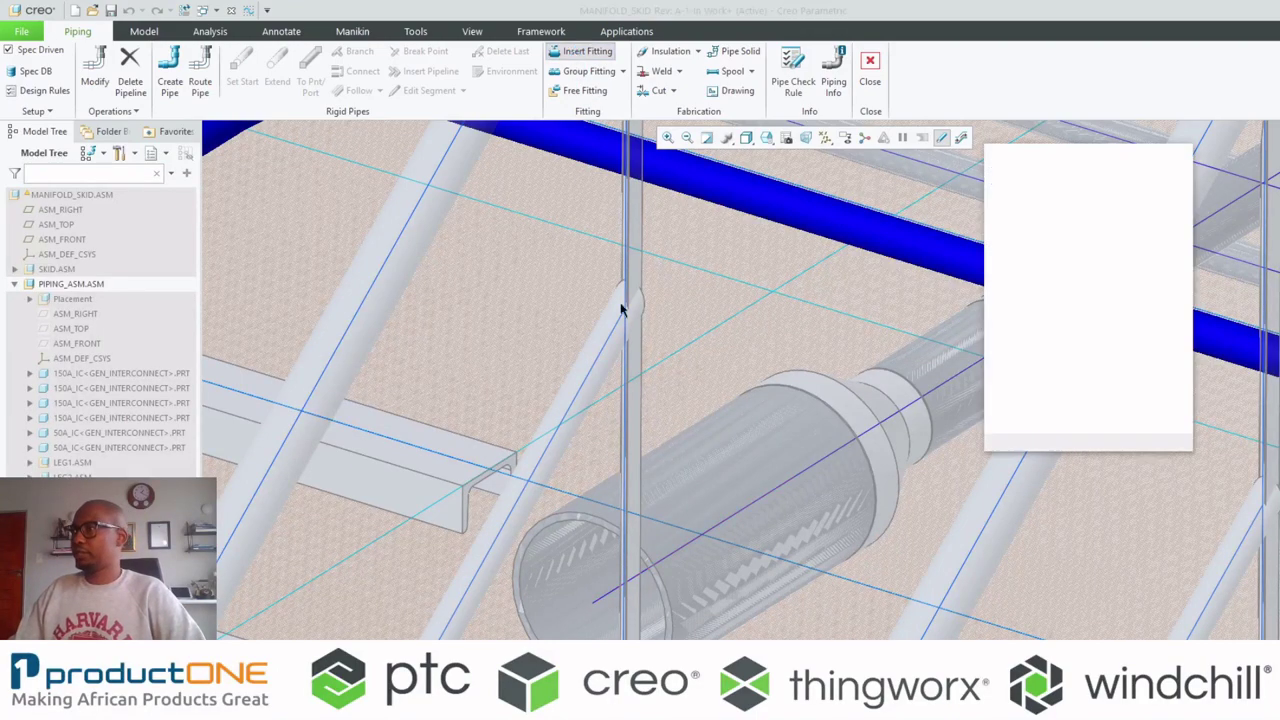
{"action": "left_click", "coordinate": [595, 602]}
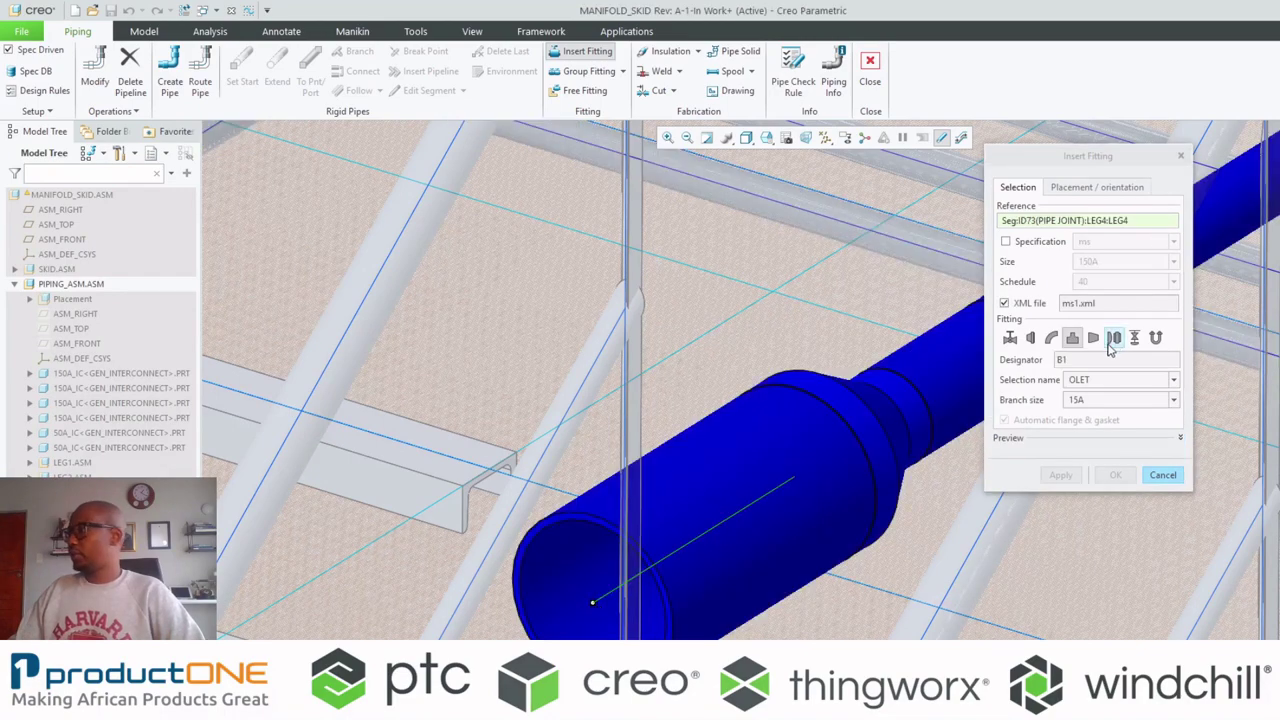
{"action": "left_click", "coordinate": [1030, 338]}
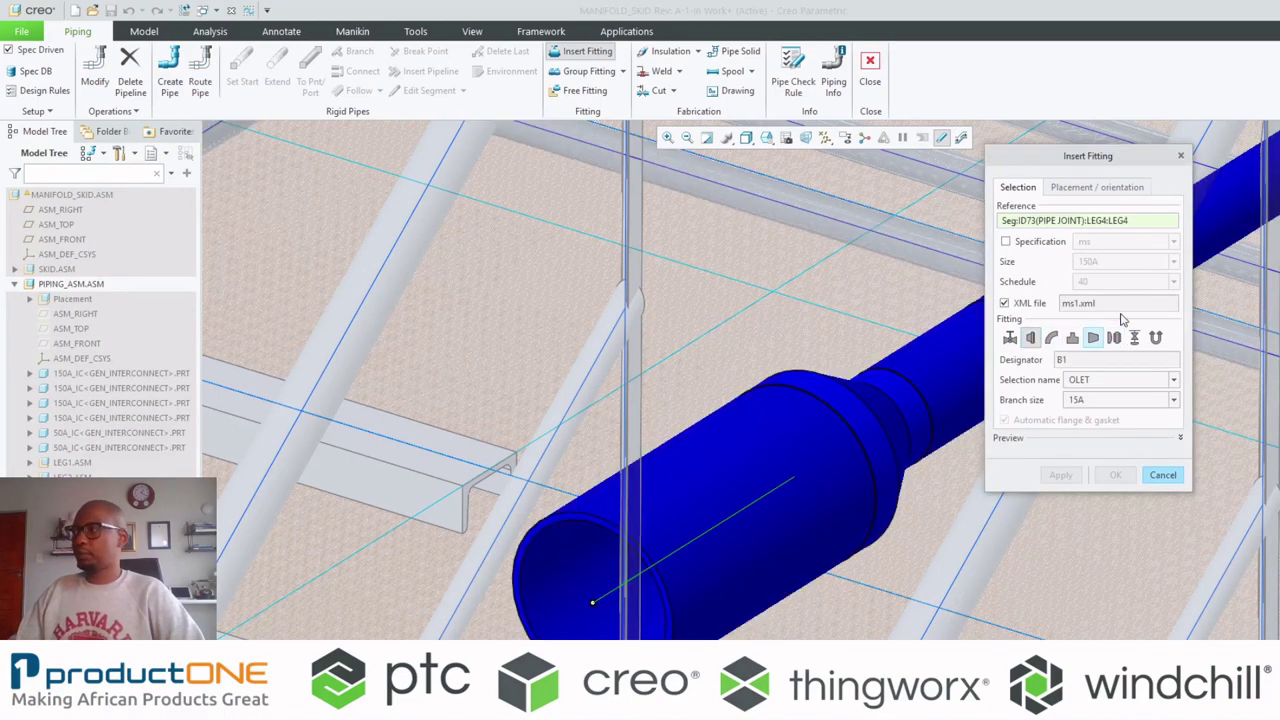
{"action": "left_click", "coordinate": [1118, 383]}
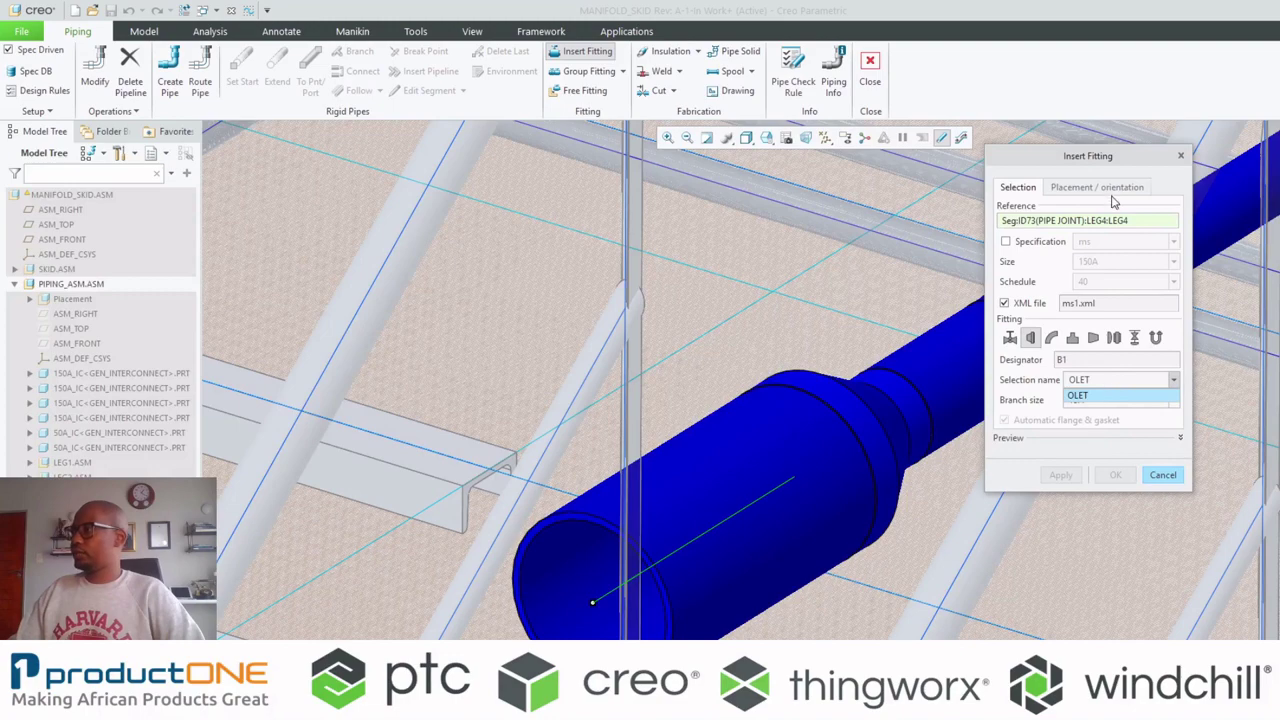
{"action": "left_click", "coordinate": [1077, 190]}
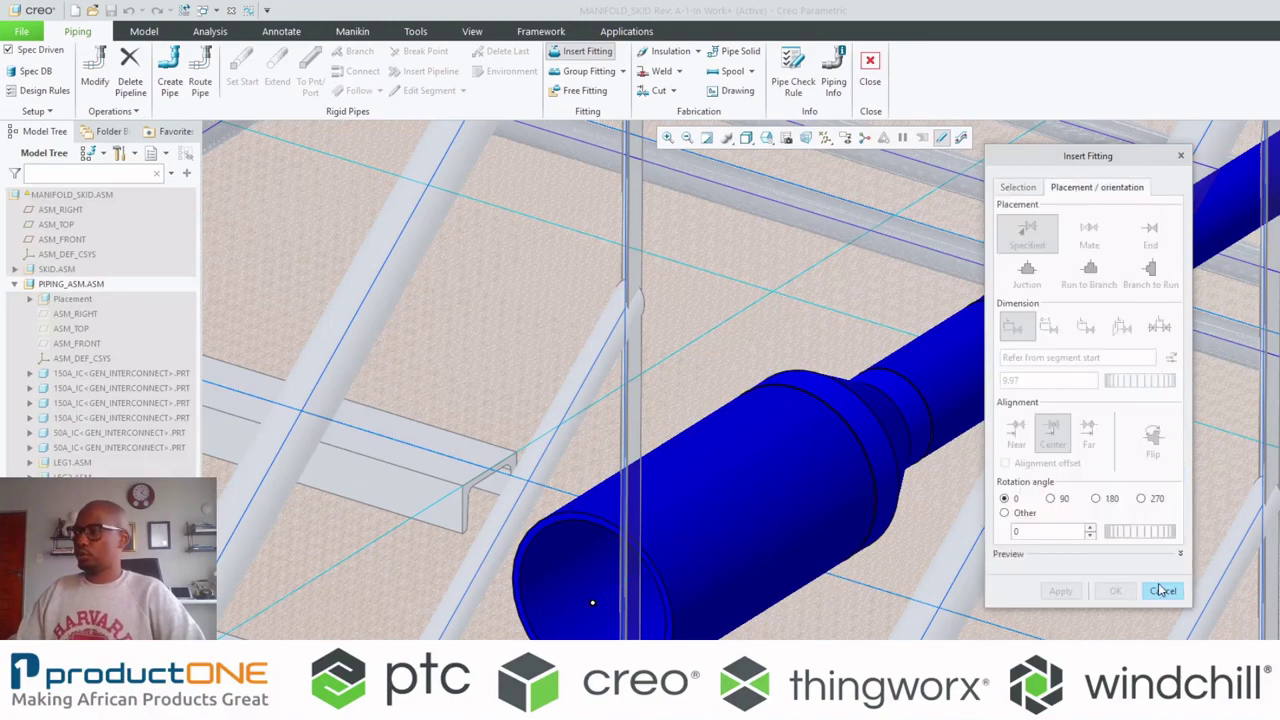
{"action": "left_click", "coordinate": [1160, 591]}
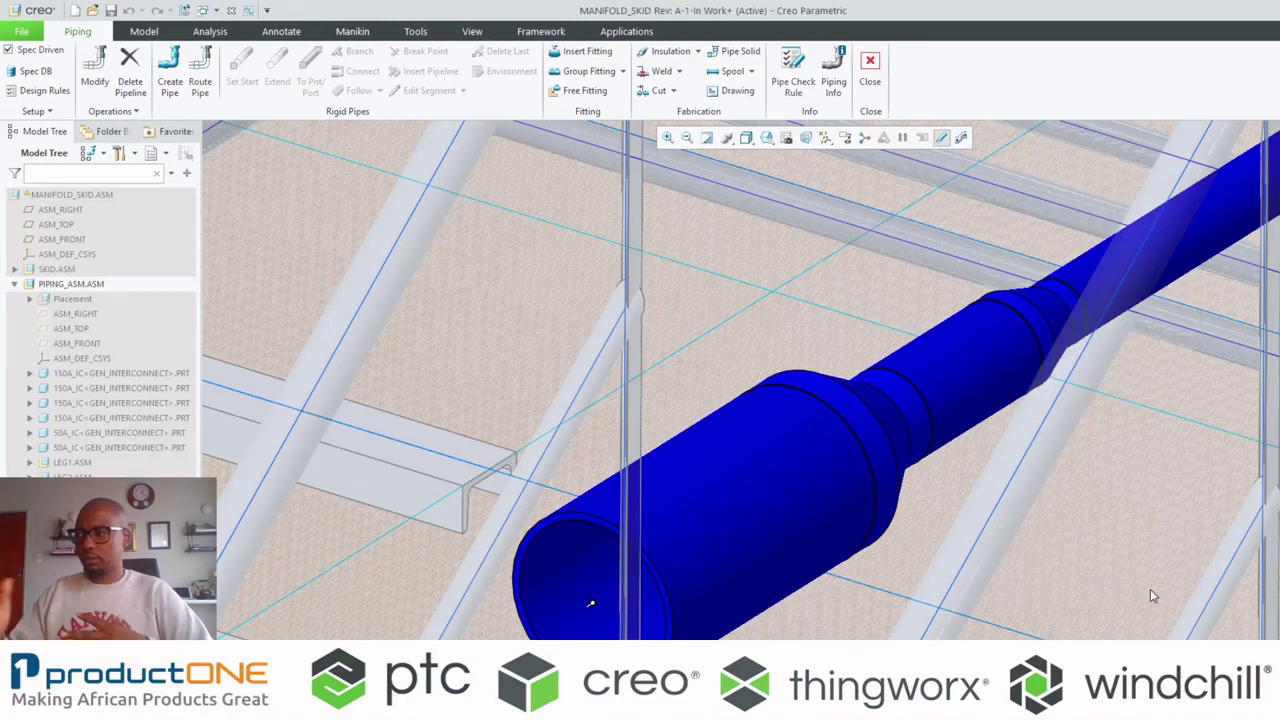
- Start a fitting insertion on the sloping-view 50A segment of LEG4, picking a point about 718 from the segment start
{"action": "scroll", "coordinate": [450, 314], "scroll_direction": "down", "scroll_amount": 2}
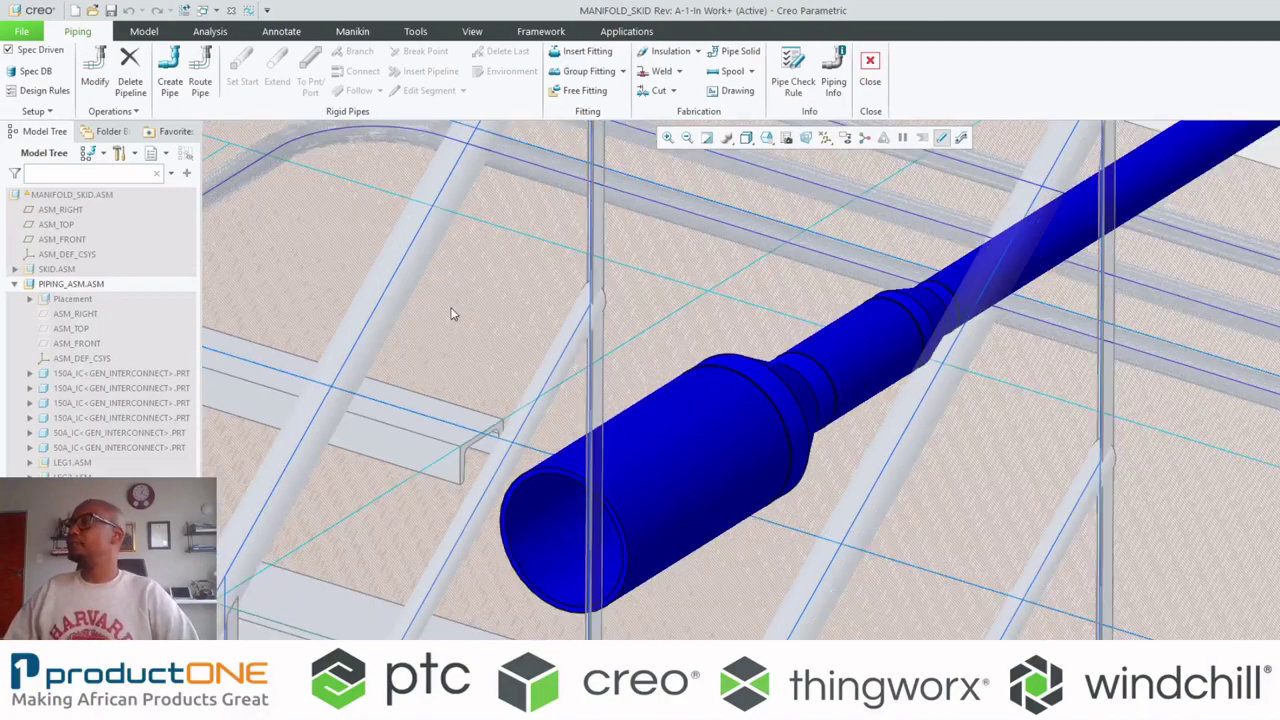
{"action": "scroll", "coordinate": [450, 314], "scroll_direction": "down", "scroll_amount": 3}
{"action": "scroll", "coordinate": [694, 320], "scroll_direction": "up", "scroll_amount": 3}
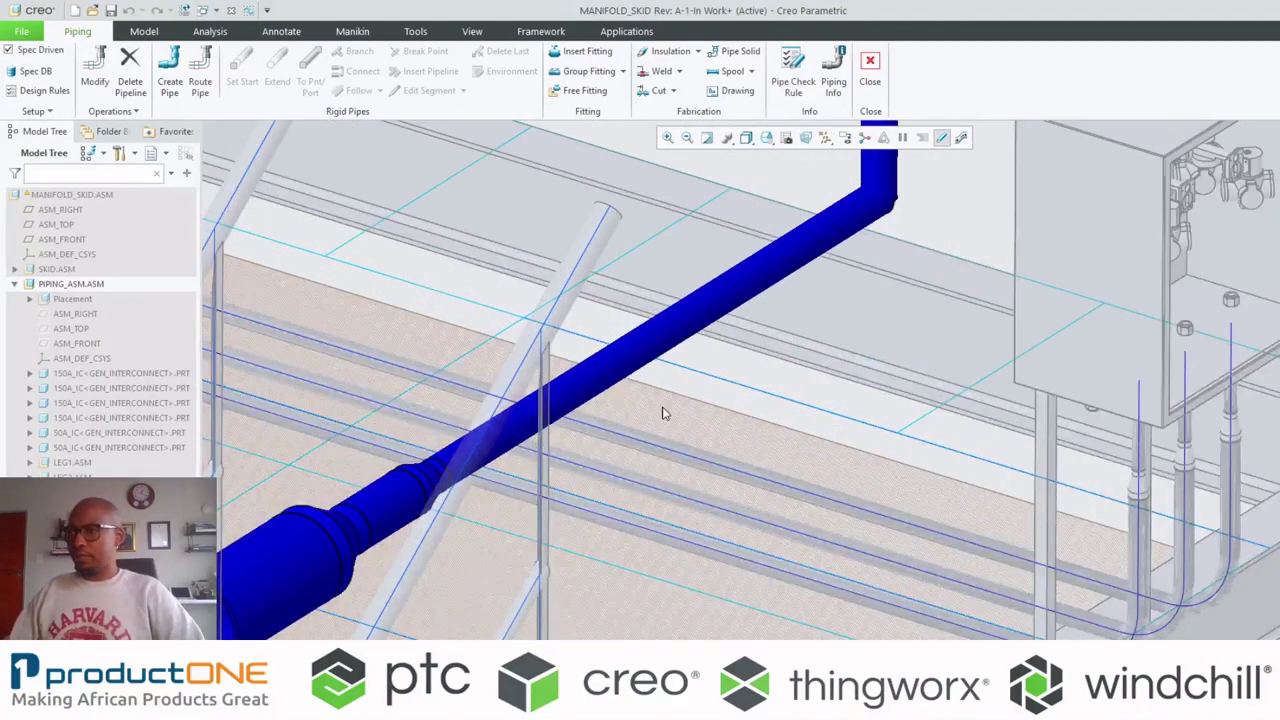
{"action": "left_click", "coordinate": [205, 80]}
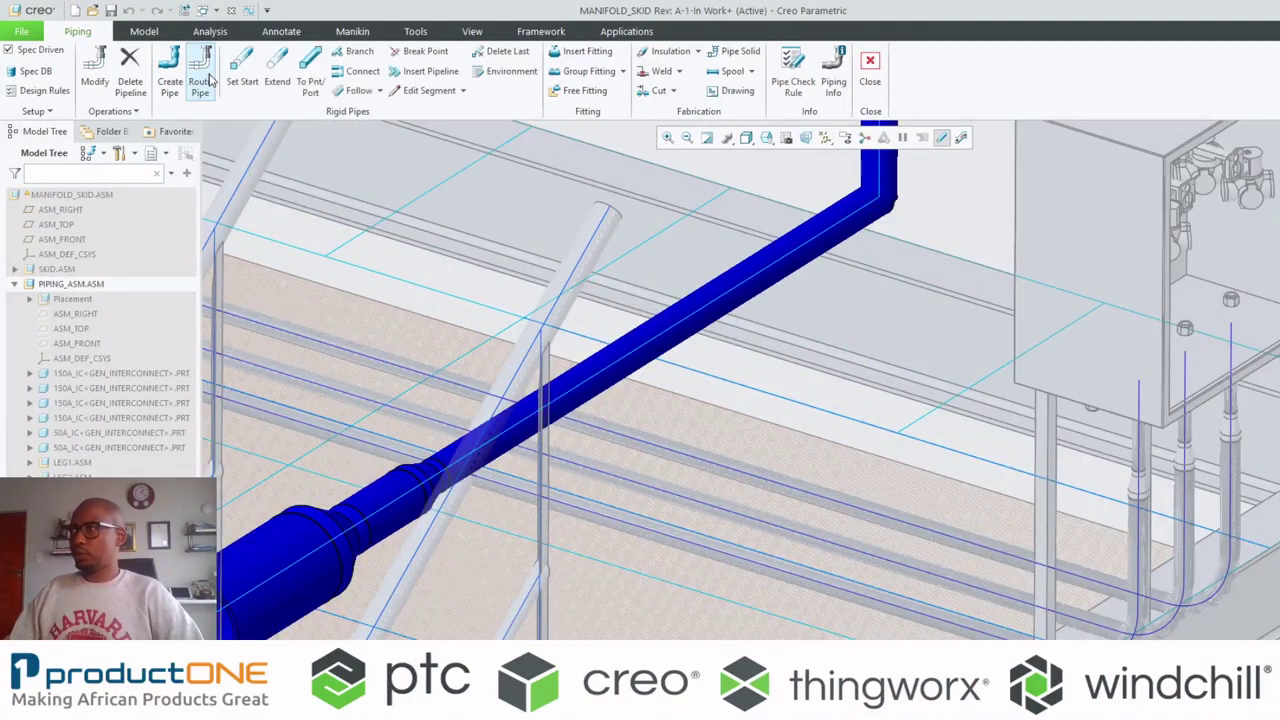
{"action": "left_click", "coordinate": [578, 51]}
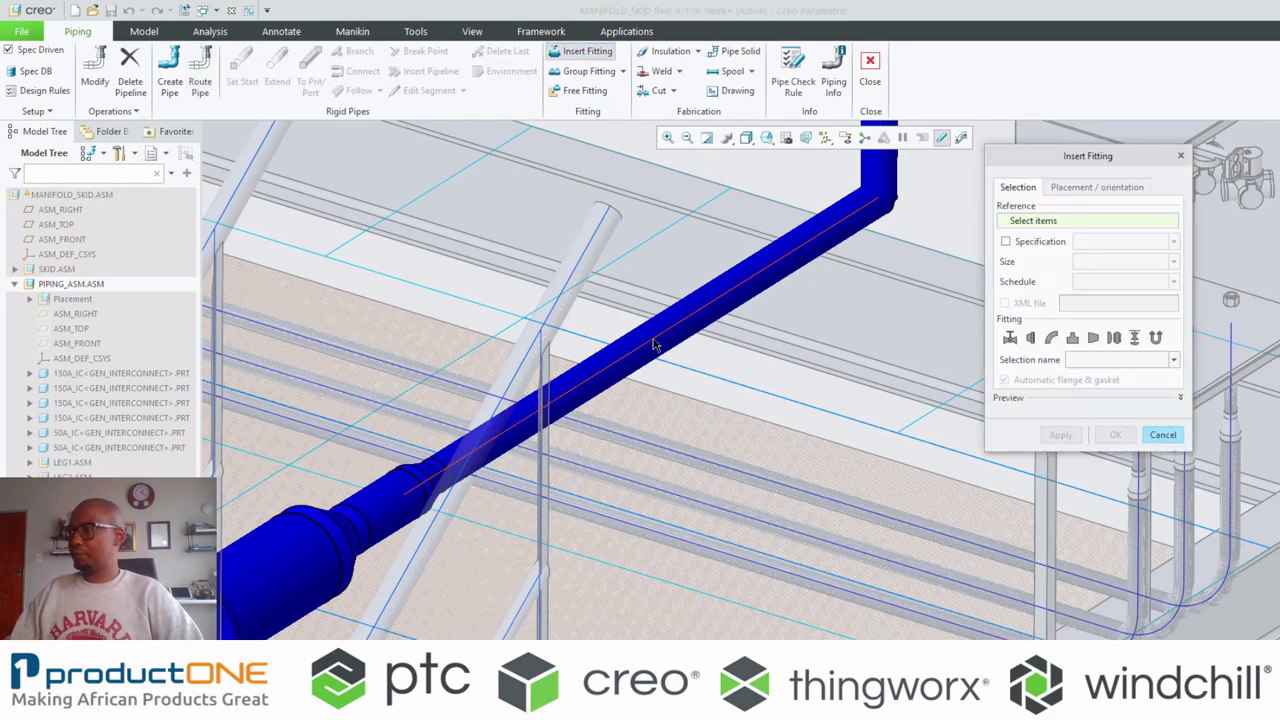
{"action": "left_click", "coordinate": [652, 341]}
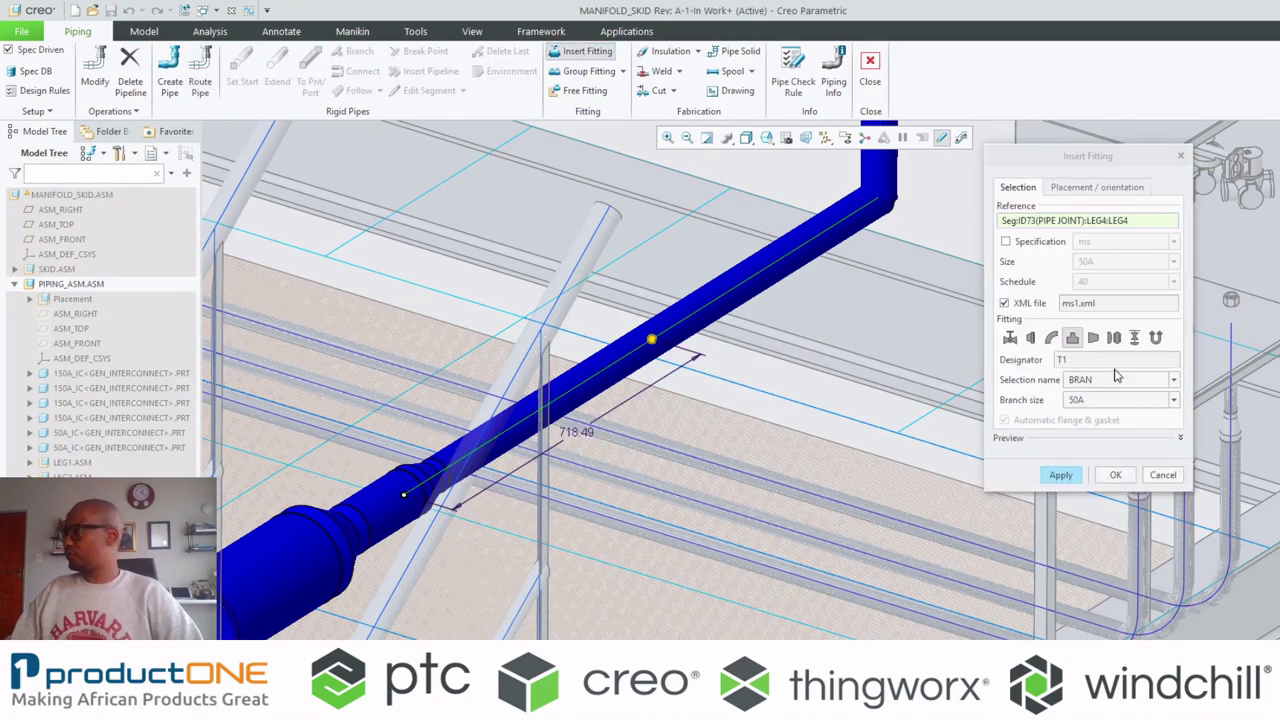
{"action": "left_click", "coordinate": [1107, 381]}
{"action": "left_click", "coordinate": [1107, 394]}
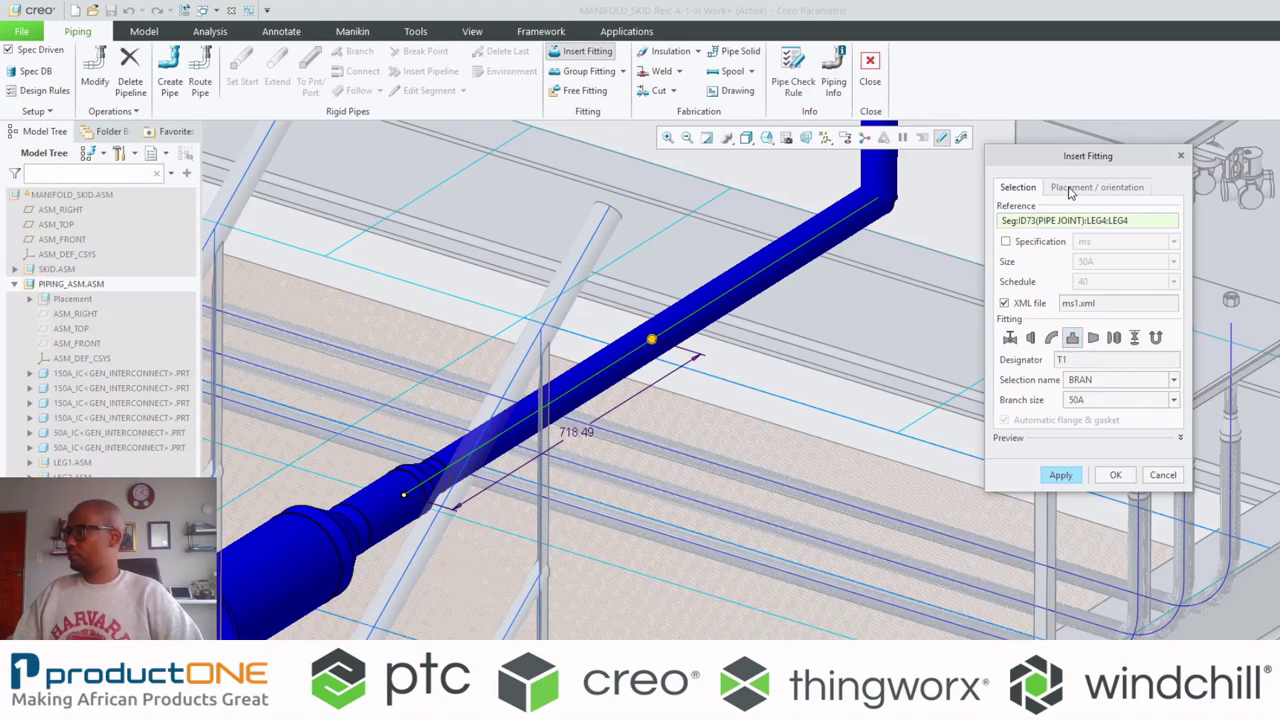
{"action": "left_click", "coordinate": [1107, 401]}
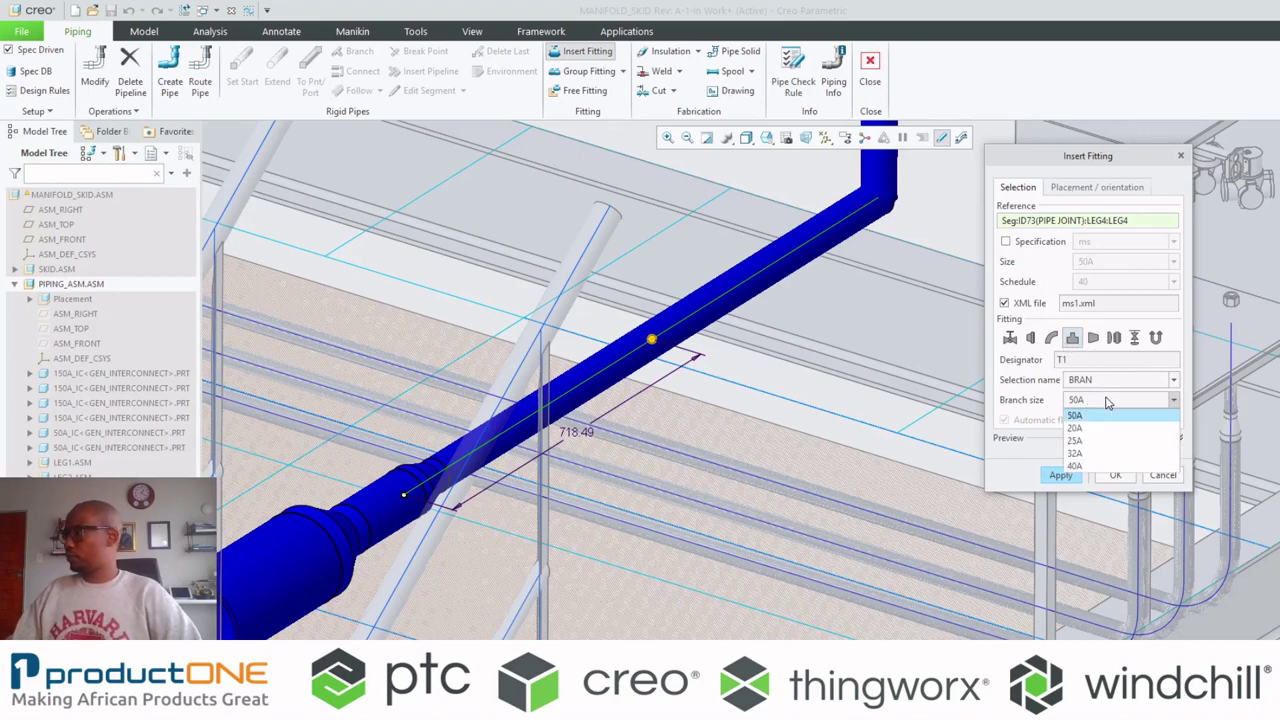
{"action": "left_click", "coordinate": [1106, 401]}
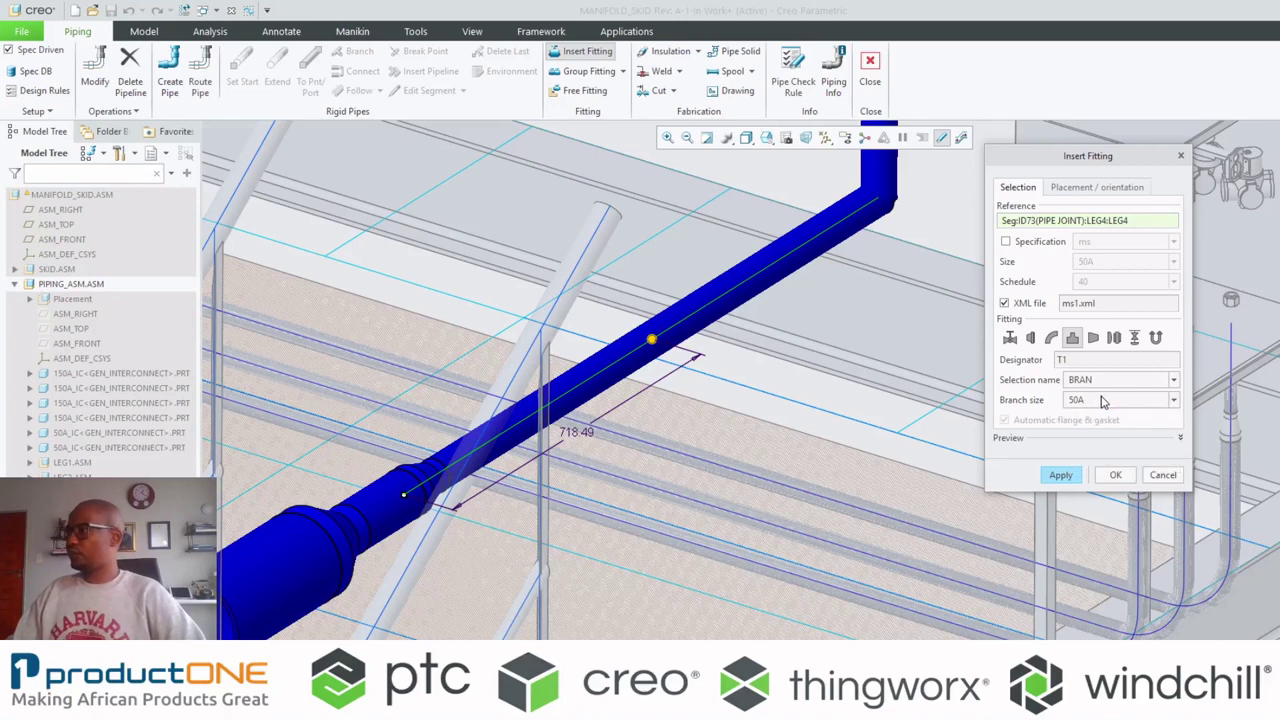
{"action": "left_click", "coordinate": [1084, 188]}
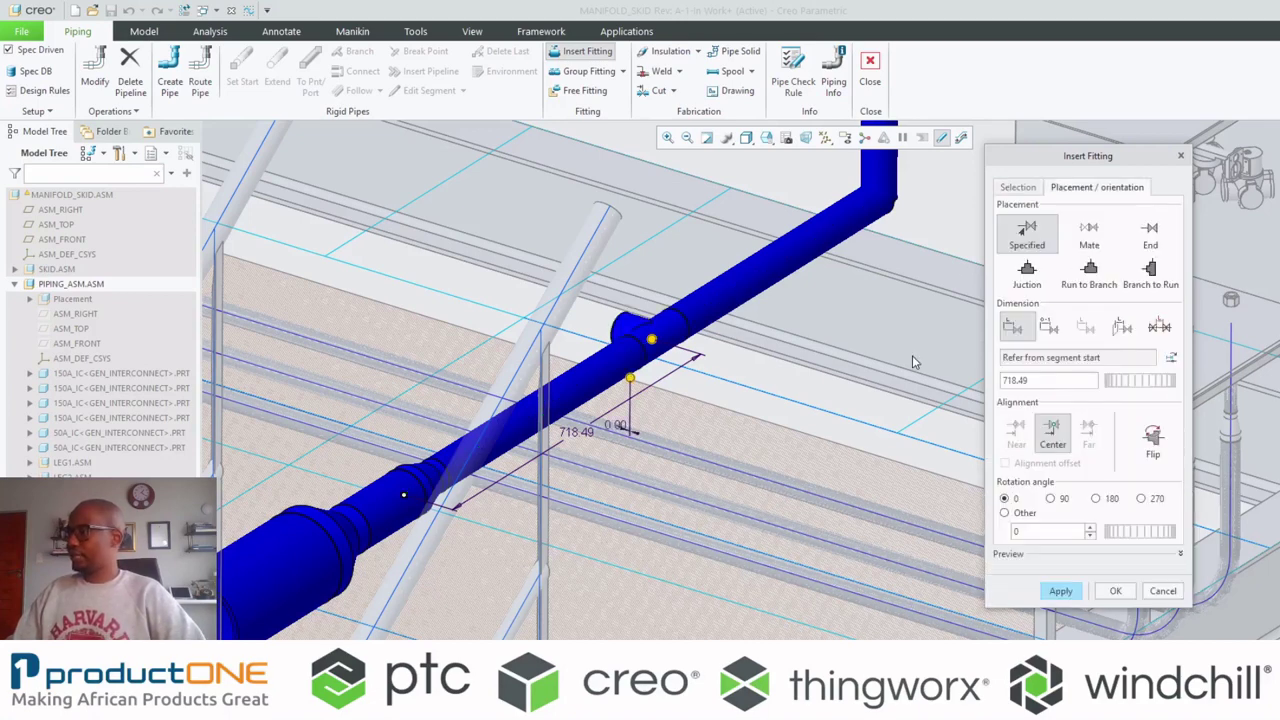
{"action": "left_click", "coordinate": [1018, 188]}
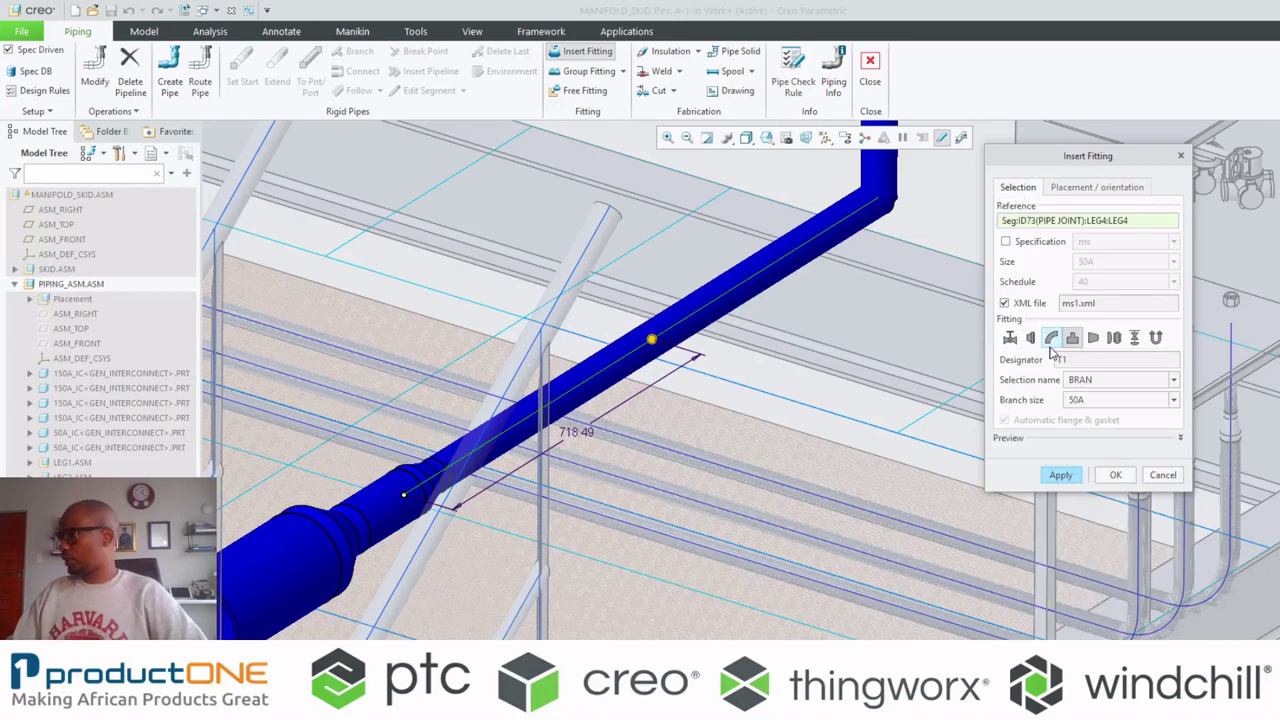
- Insert the GV1 gate valve (GATE) at the picked point on LEG4 with a 90° rotation angle
{"action": "left_click", "coordinate": [1011, 340]}
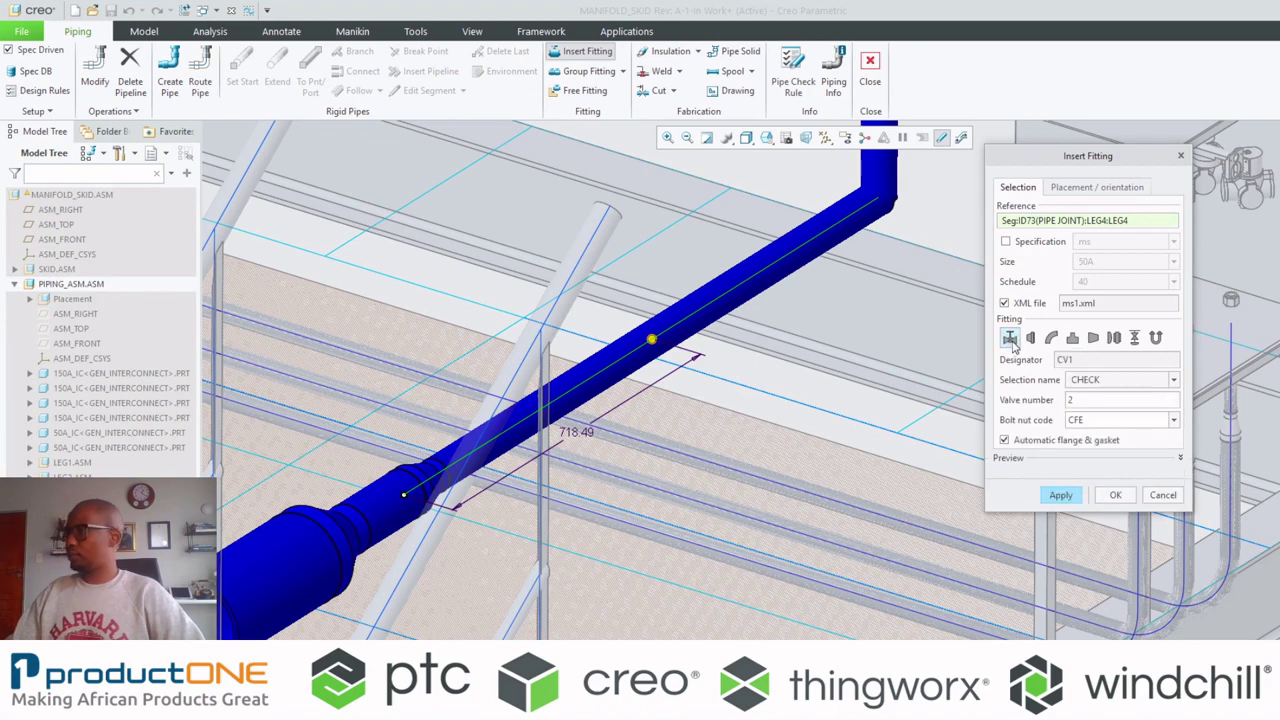
{"action": "left_click", "coordinate": [1115, 380]}
{"action": "left_click", "coordinate": [1100, 410]}
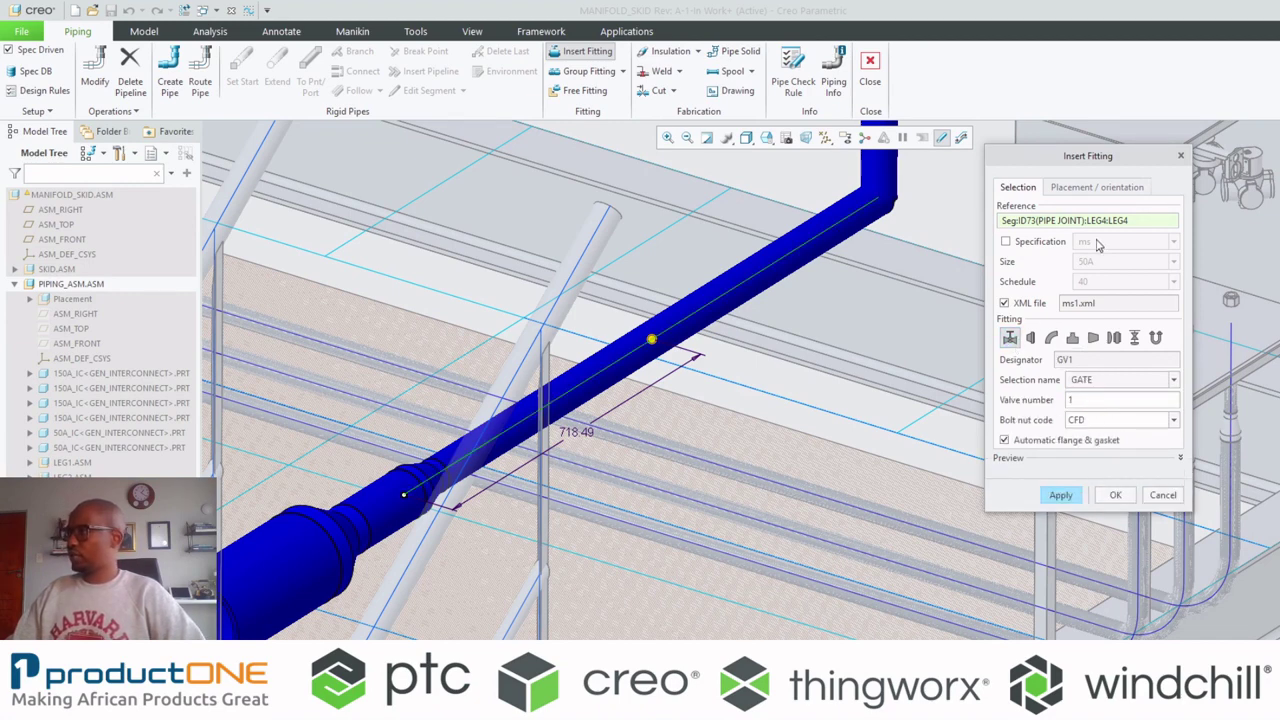
{"action": "left_click", "coordinate": [1090, 187]}
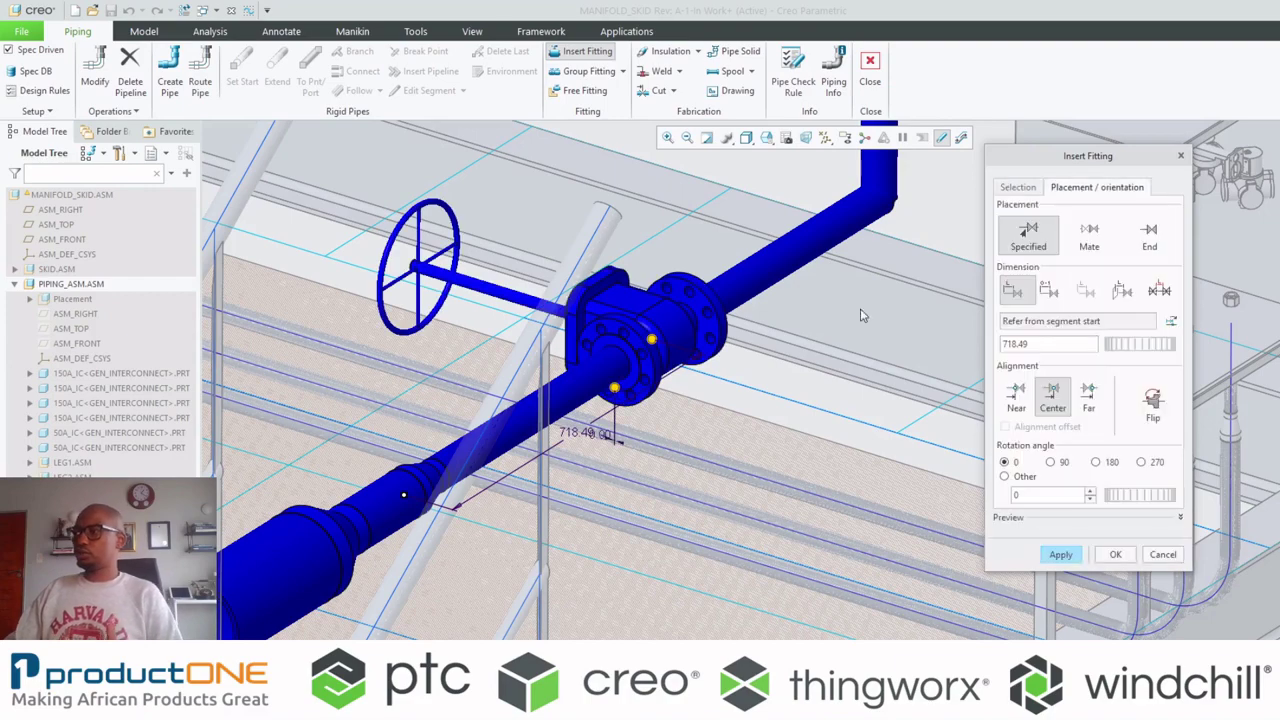
{"action": "left_click", "coordinate": [1063, 466]}
{"action": "scroll", "coordinate": [875, 605], "scroll_direction": "up", "scroll_amount": 4}
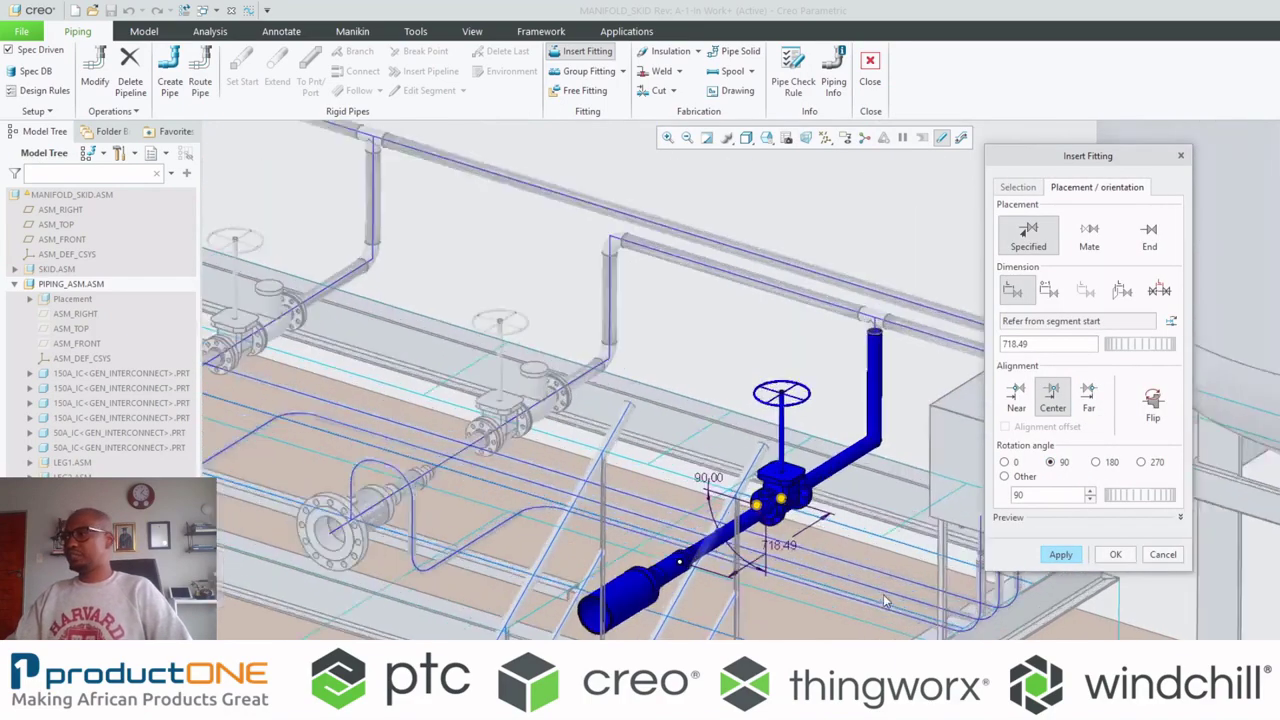
{"action": "scroll", "coordinate": [876, 600], "scroll_direction": "down", "scroll_amount": 4}
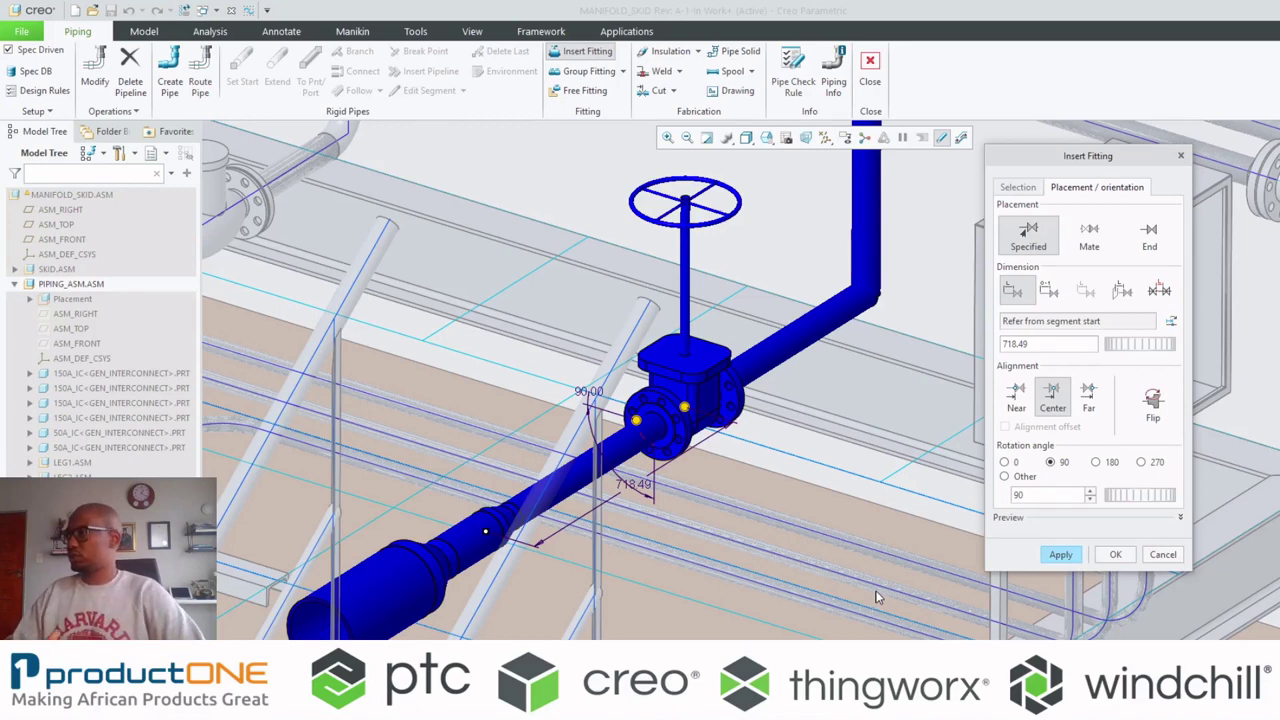
{"action": "left_click", "coordinate": [1059, 556]}
{"action": "left_click", "coordinate": [1162, 591]}
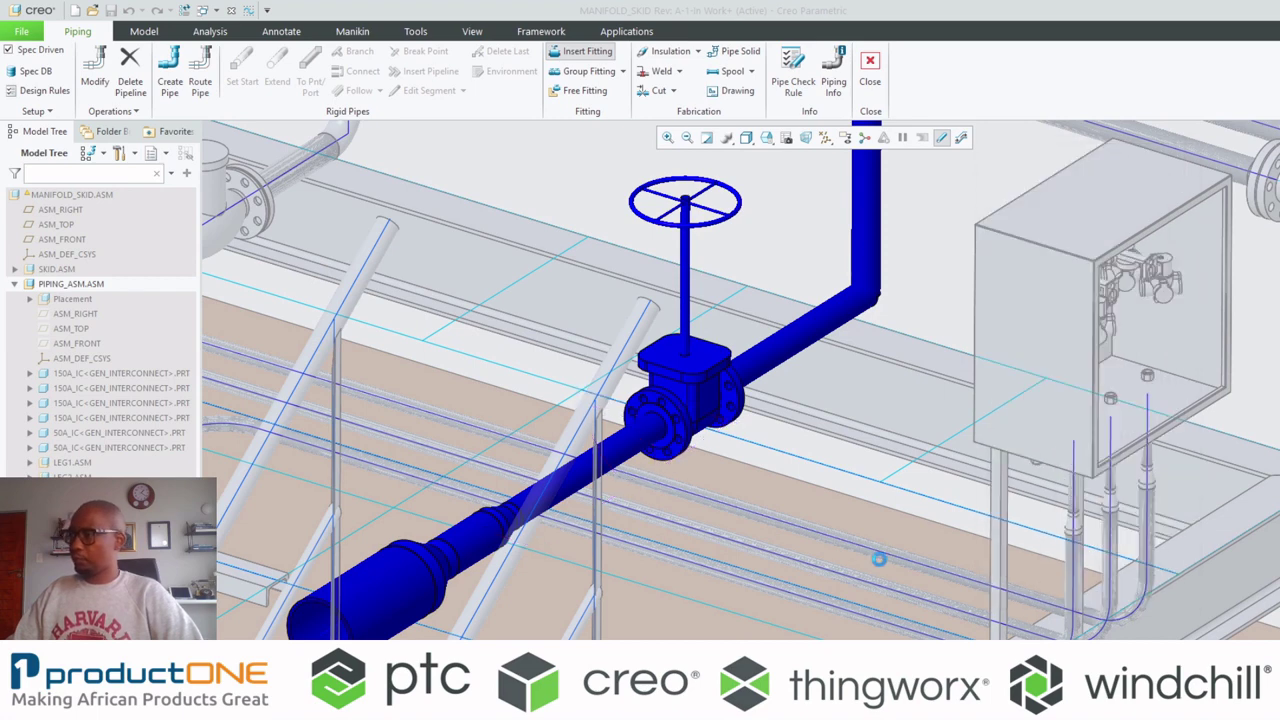
- Generate the pipe solid for the whole LEG4 pipeline, with both the pipe solid and insulation quilt options enabled
{"action": "scroll", "coordinate": [573, 545], "scroll_direction": "down", "scroll_amount": 3}
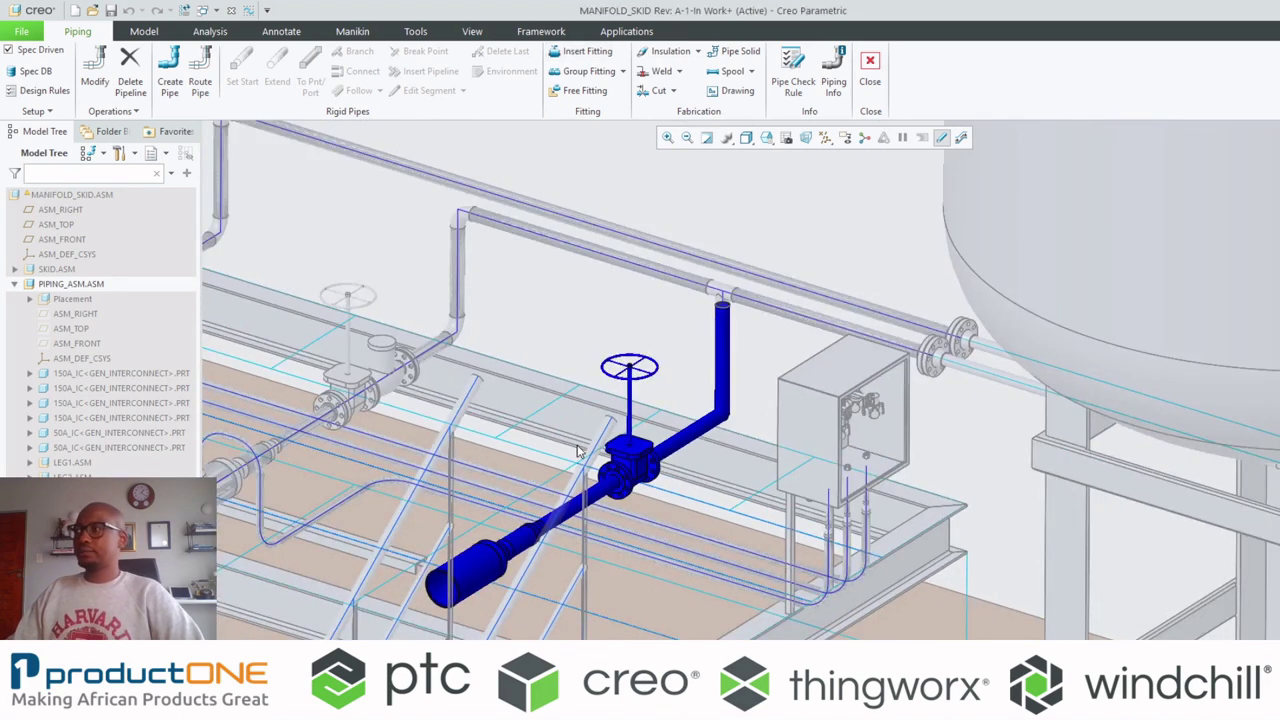
{"action": "left_click", "coordinate": [735, 51]}
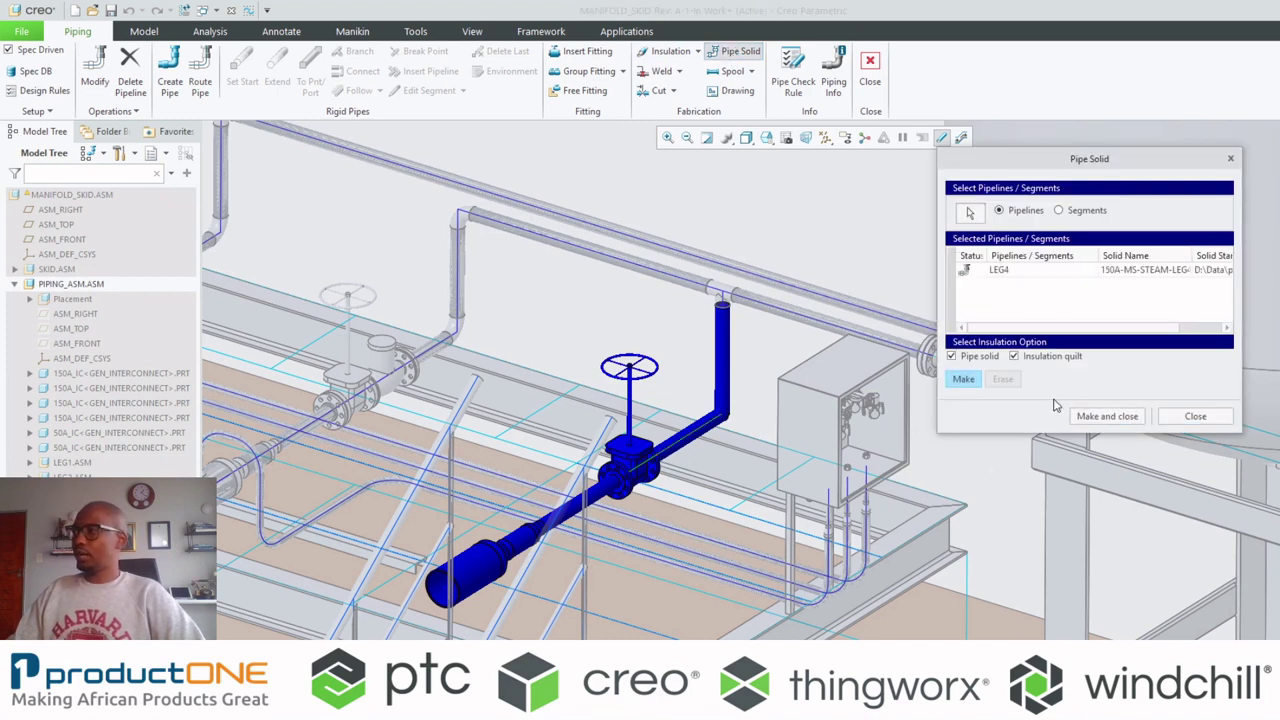
{"action": "left_click", "coordinate": [1091, 419]}
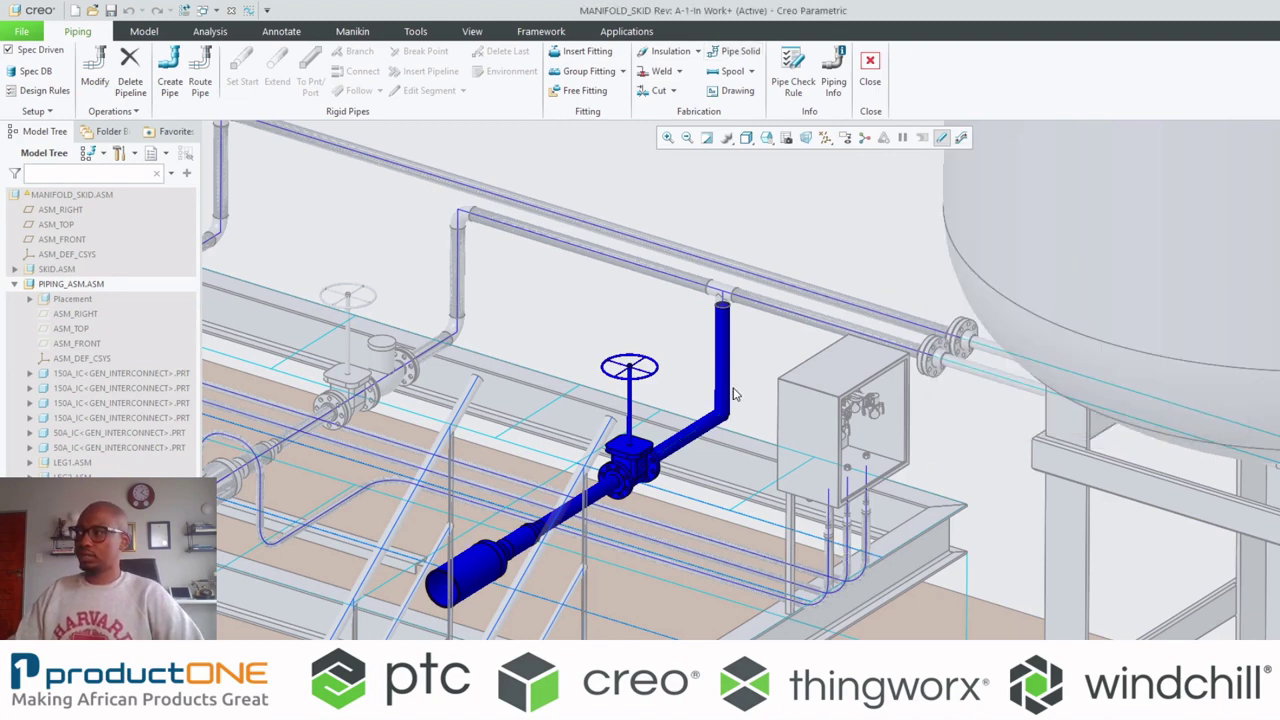
- Switch the model tree to Pipeline View and expand the STEAM system down to the components of LEG4
{"action": "scroll", "coordinate": [733, 396], "scroll_direction": "down", "scroll_amount": 2}
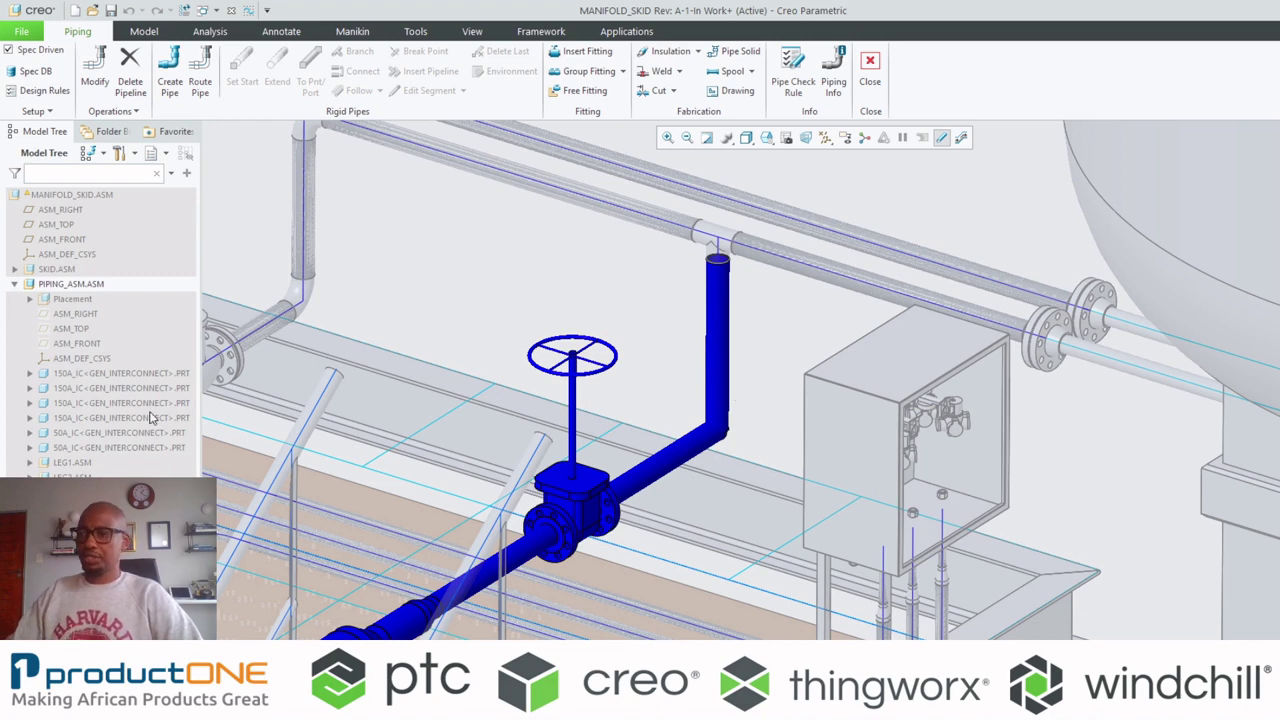
{"action": "scroll", "coordinate": [83, 340], "scroll_direction": "down", "scroll_amount": 3}
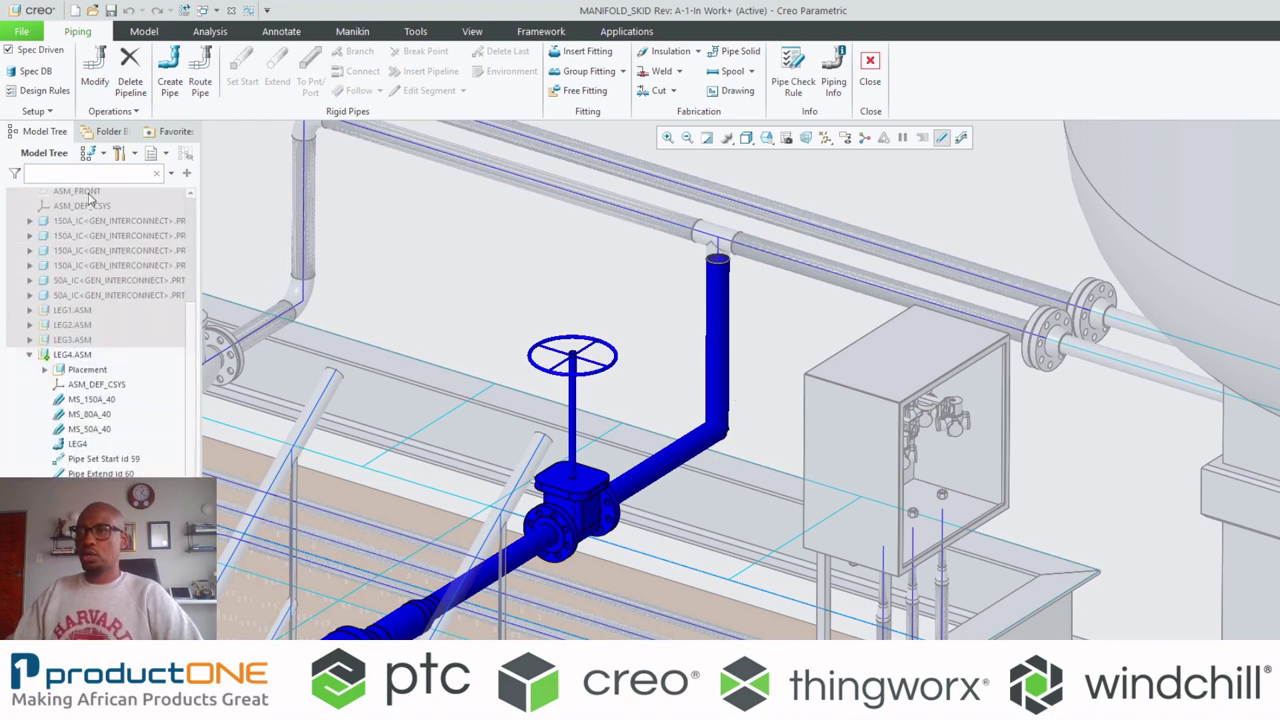
{"action": "left_click", "coordinate": [91, 154]}
{"action": "left_click", "coordinate": [120, 172]}
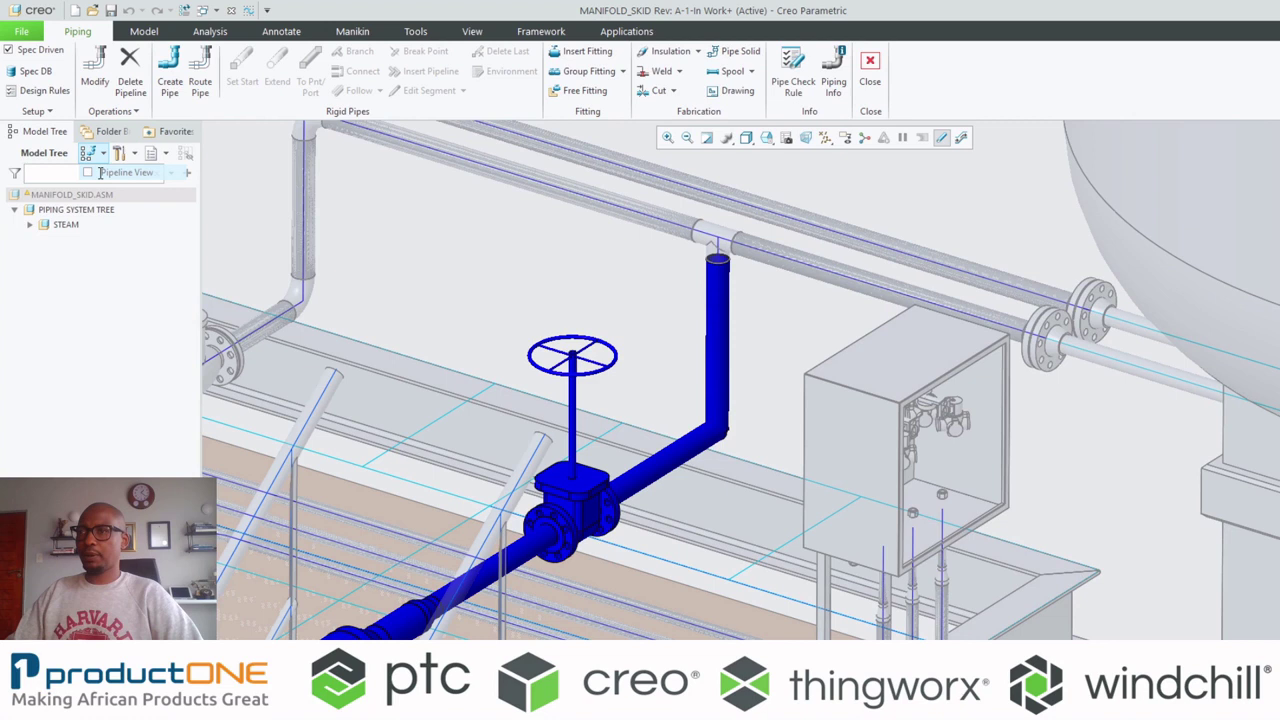
{"action": "left_click", "coordinate": [29, 226]}
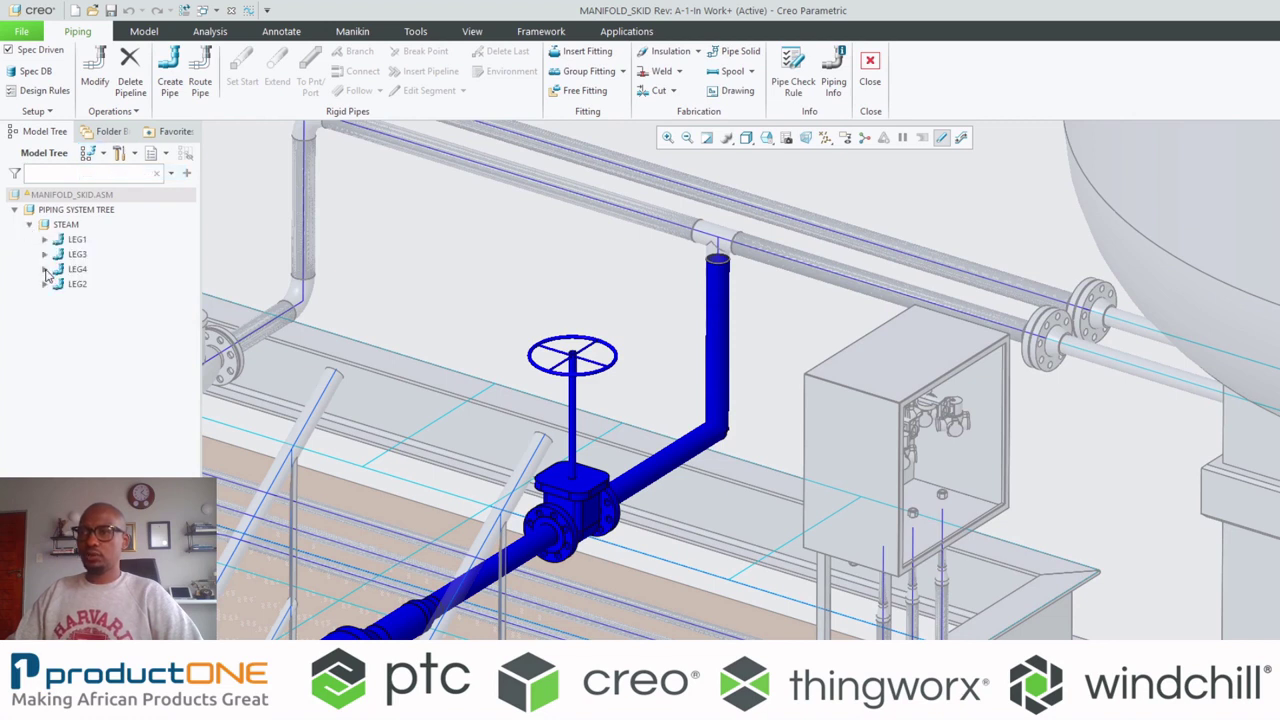
{"action": "left_click", "coordinate": [45, 270]}
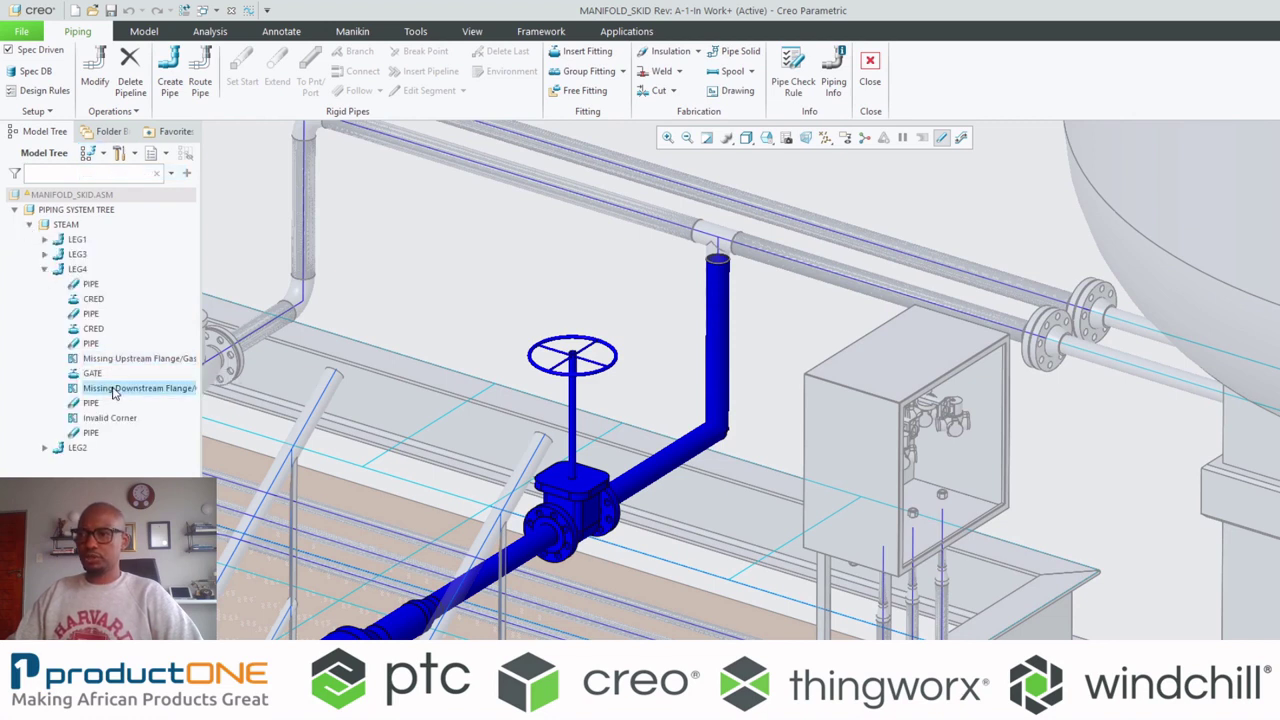
- Resolve LEG4's invalid corner below its vertical riser by inserting an ELBOW90LR elbow fitting there
{"action": "left_click", "coordinate": [96, 418]}
{"action": "left_click", "coordinate": [90, 432]}
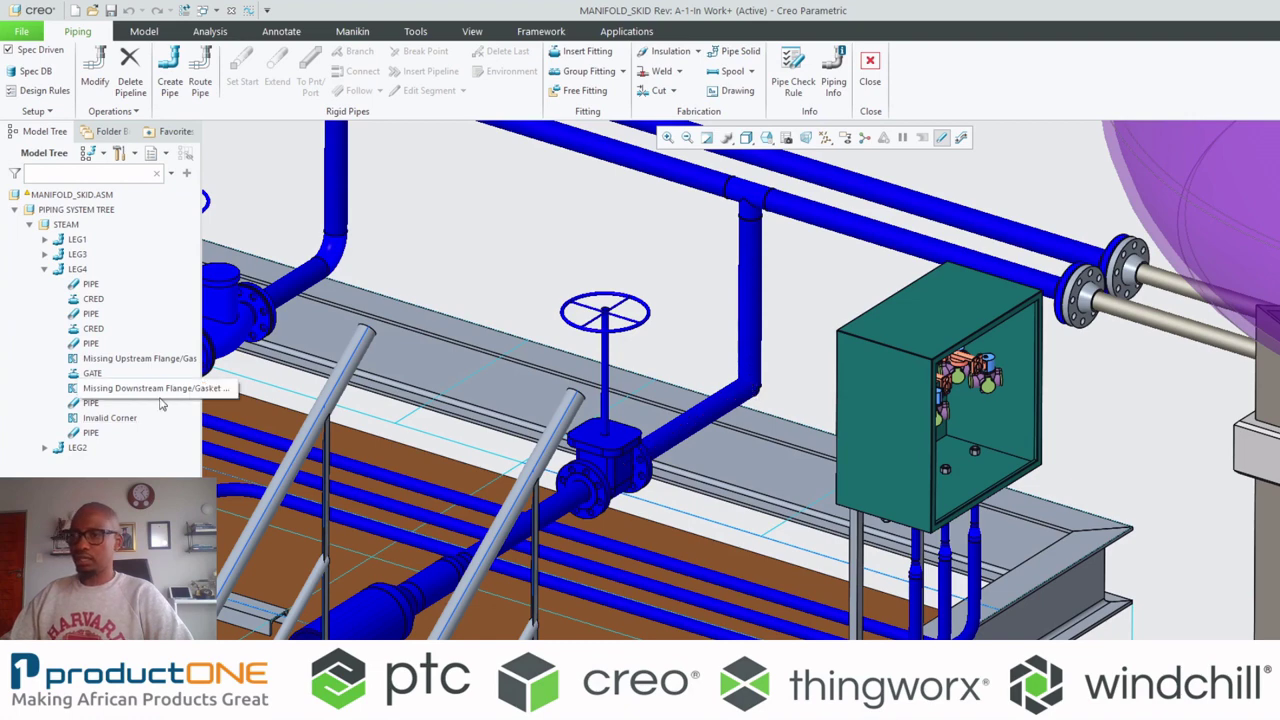
{"action": "left_click", "coordinate": [105, 419]}
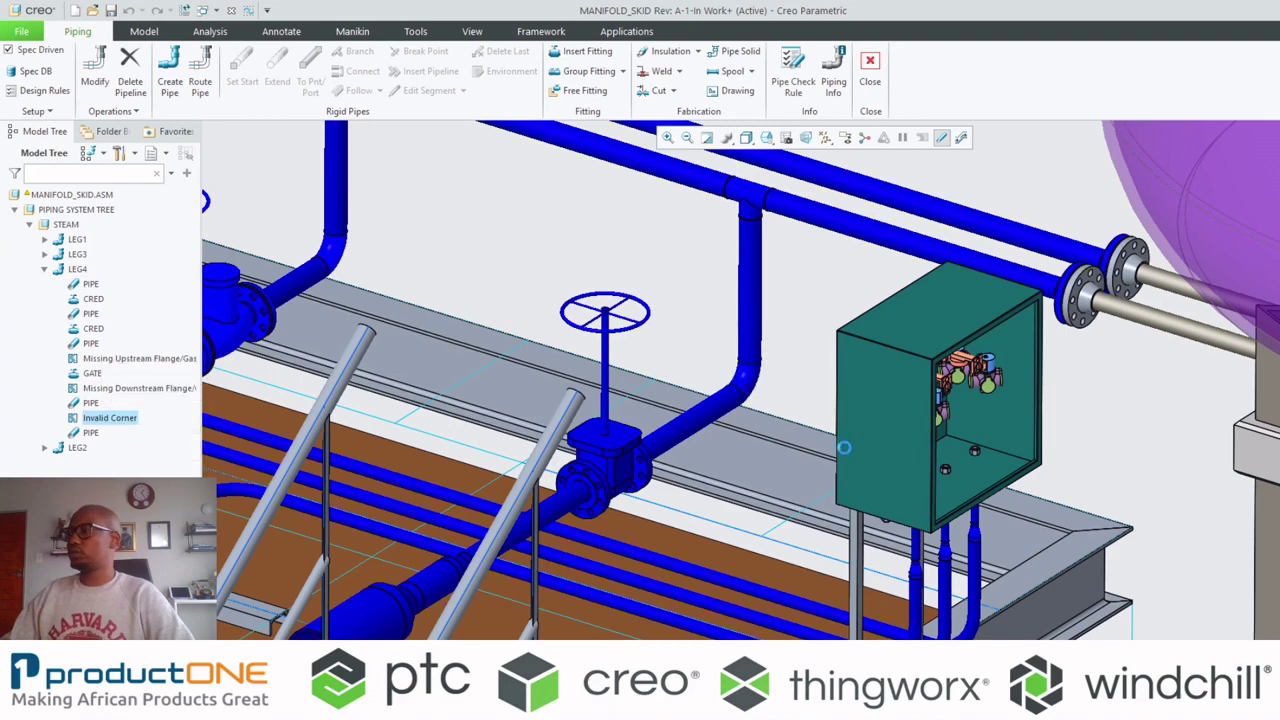
{"action": "left_click", "coordinate": [744, 388]}
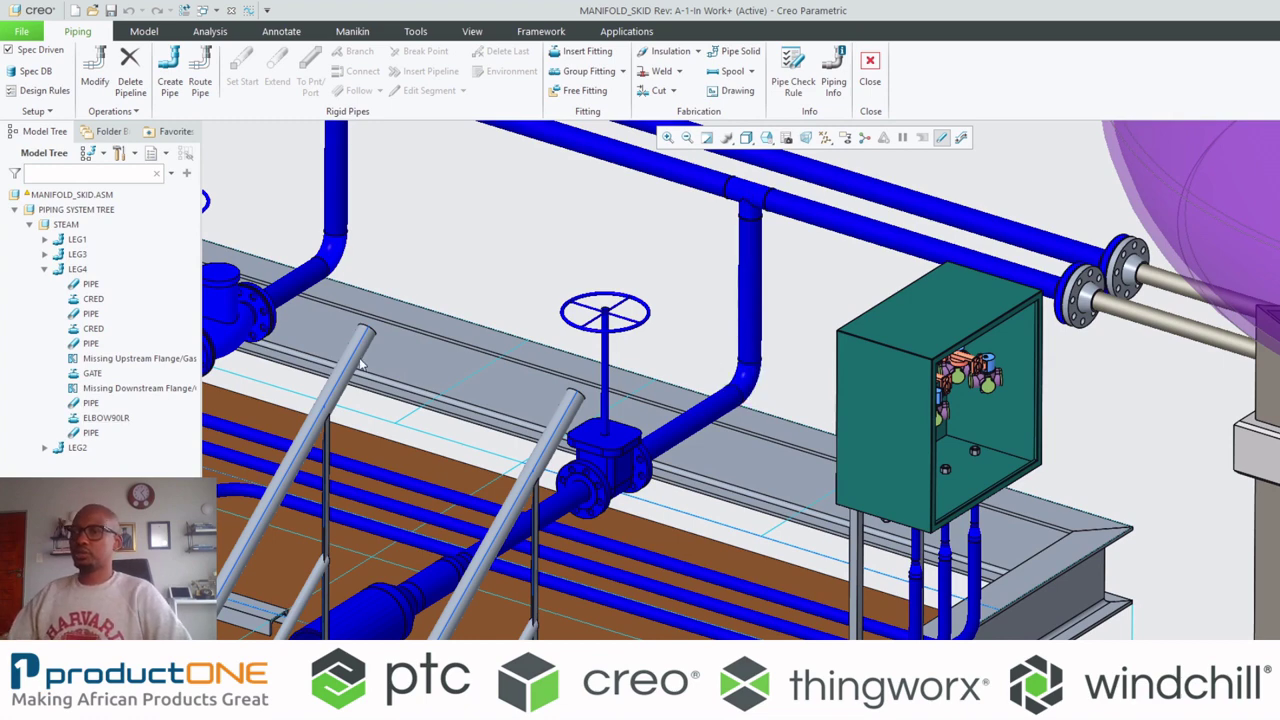
{"action": "left_click", "coordinate": [66, 226]}
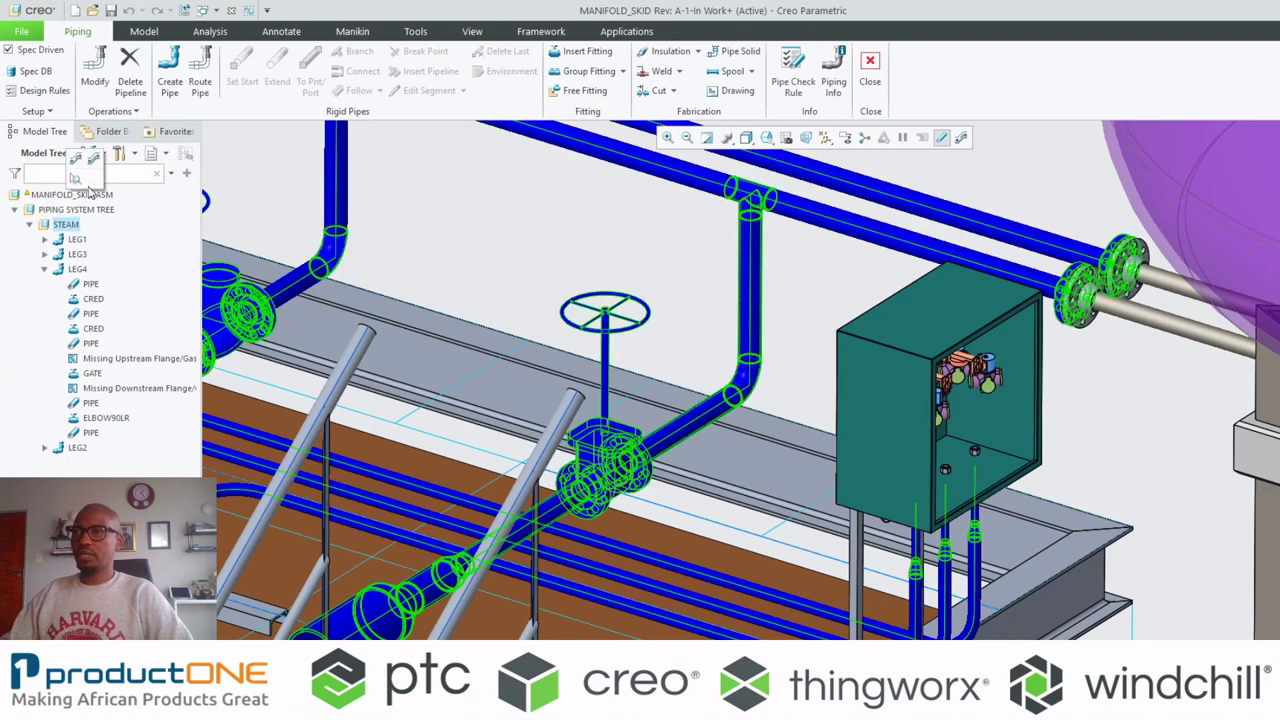
{"action": "right_click", "coordinate": [66, 240]}
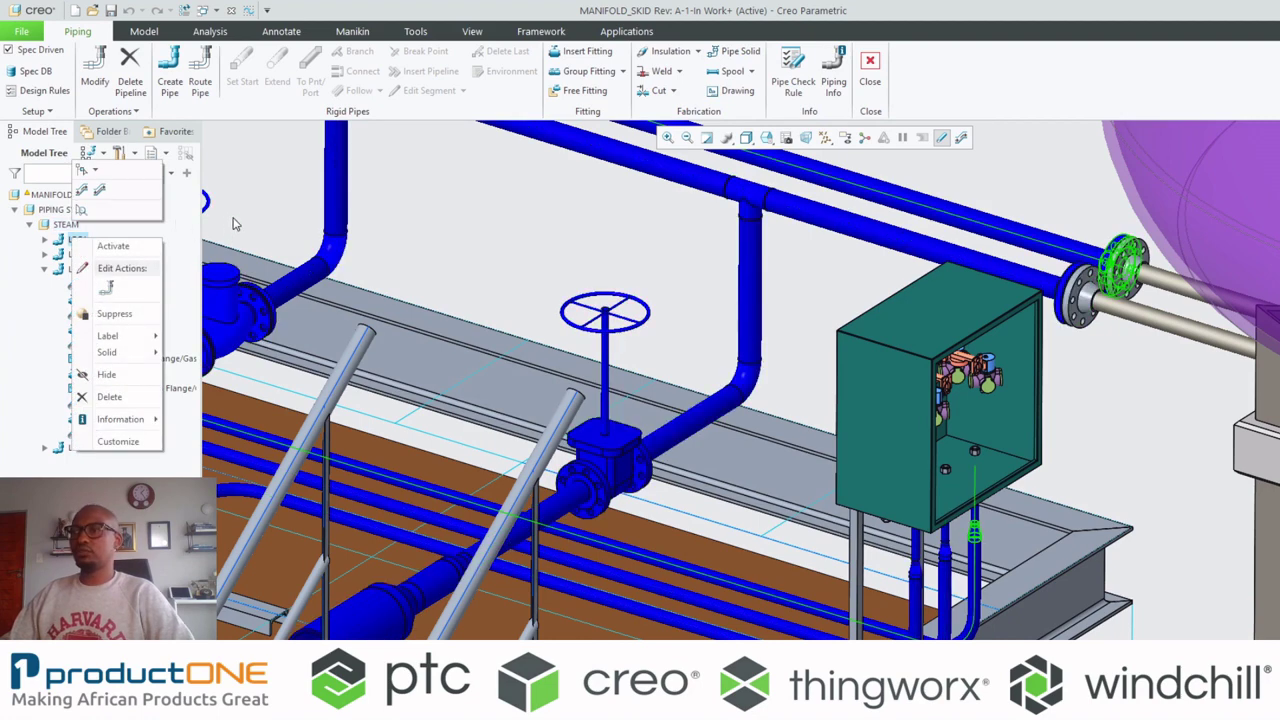
{"action": "left_click", "coordinate": [233, 222]}
- Return the model tree from Pipeline View to the standard view and open PIPING_ASM.ASM on its own to review the complete piping
{"action": "left_click", "coordinate": [100, 153]}
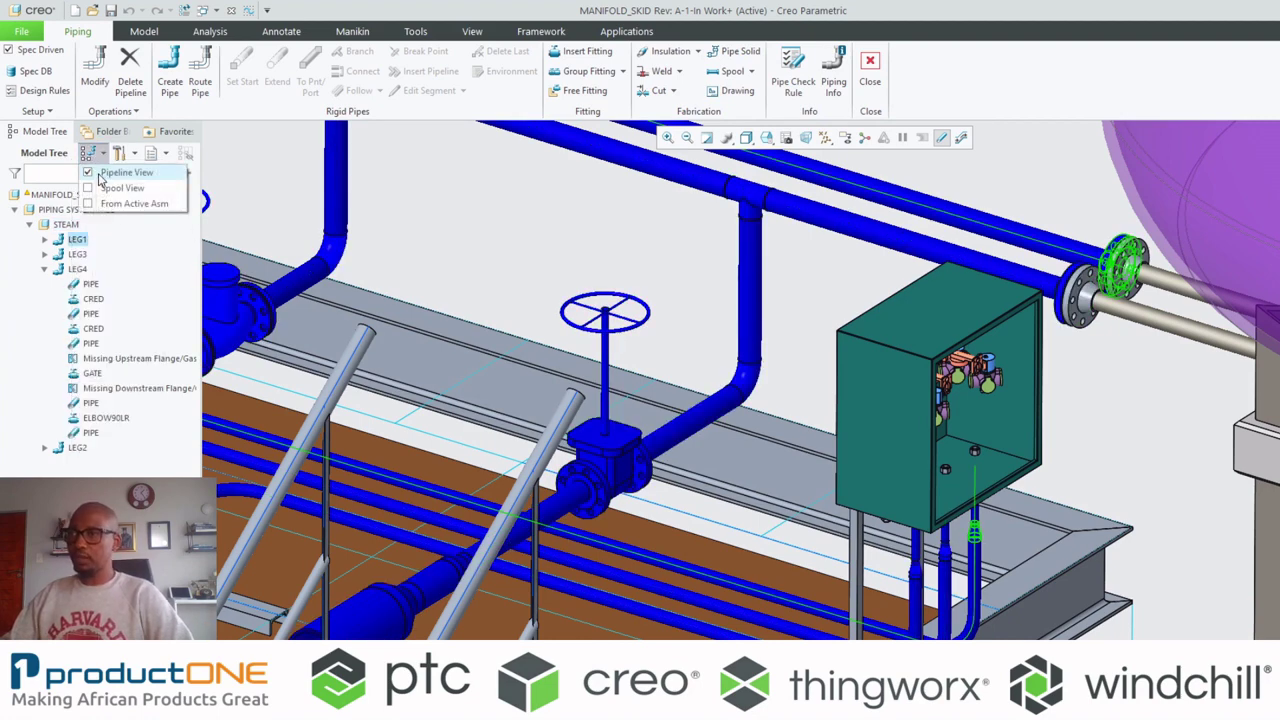
{"action": "left_click", "coordinate": [100, 172]}
{"action": "left_click", "coordinate": [72, 286]}
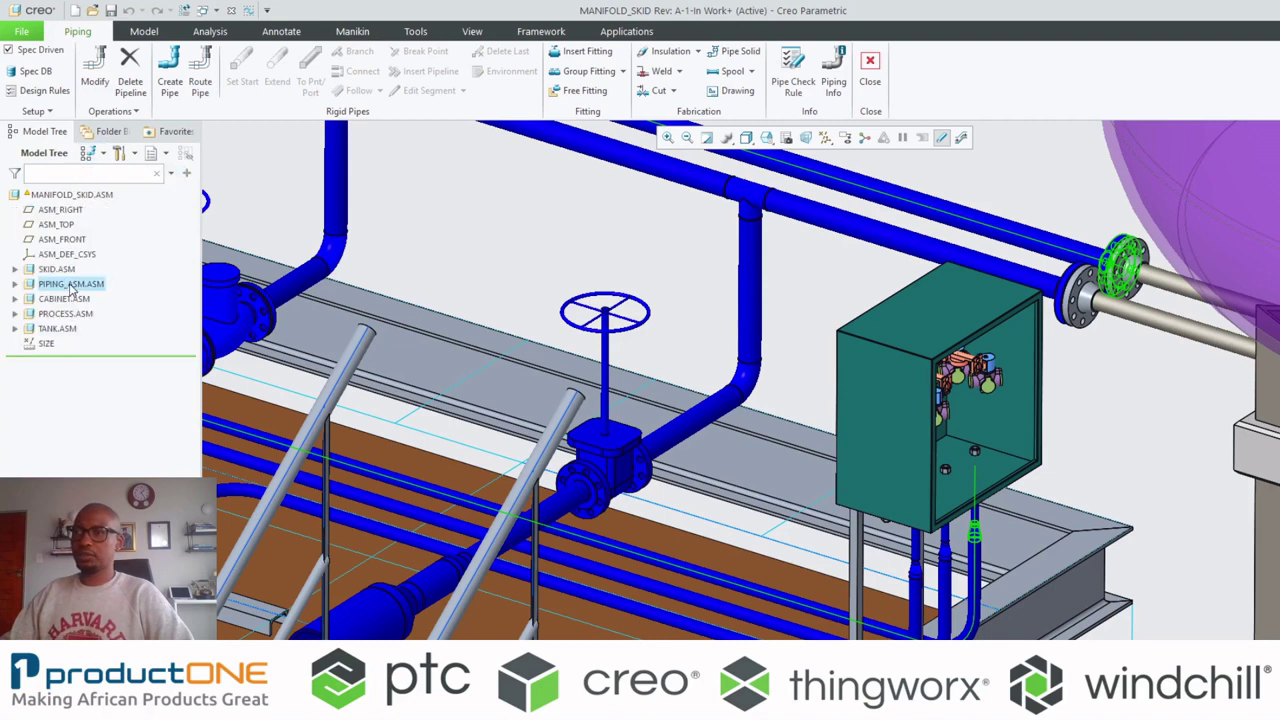
{"action": "left_click", "coordinate": [97, 217]}
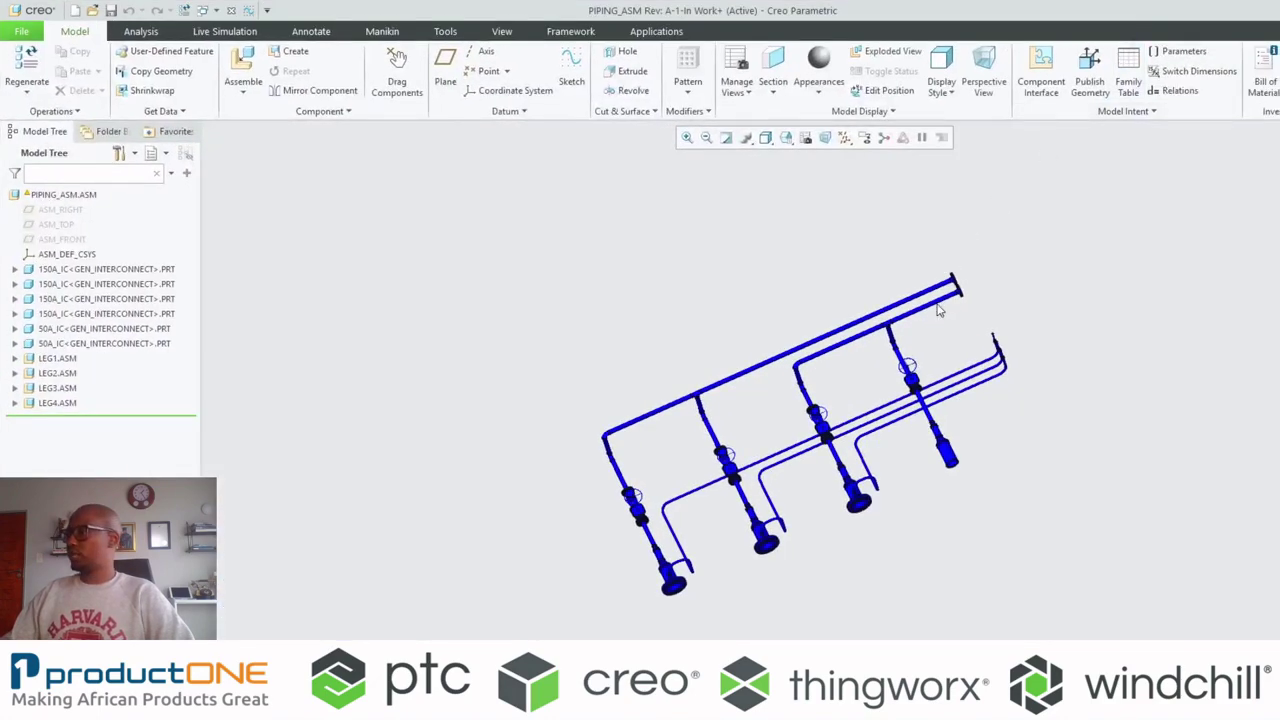
{"action": "middle_click_drag", "start_coordinate": [938, 311], "coordinate": [886, 289]}
{"action": "scroll", "coordinate": [893, 293], "scroll_direction": "up", "scroll_amount": 5}
{"action": "scroll", "coordinate": [900, 536], "scroll_direction": "down", "scroll_amount": 3}
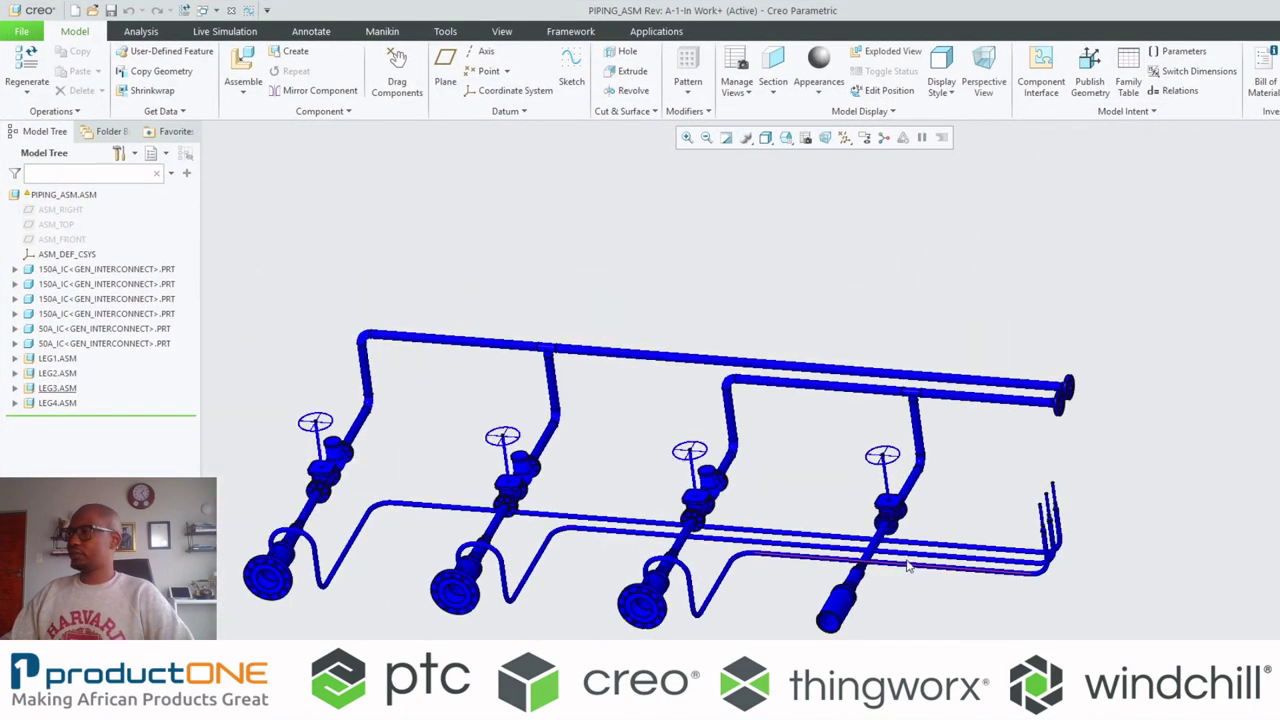
{"action": "middle_click_drag", "start_coordinate": [900, 536], "coordinate": [910, 560]}
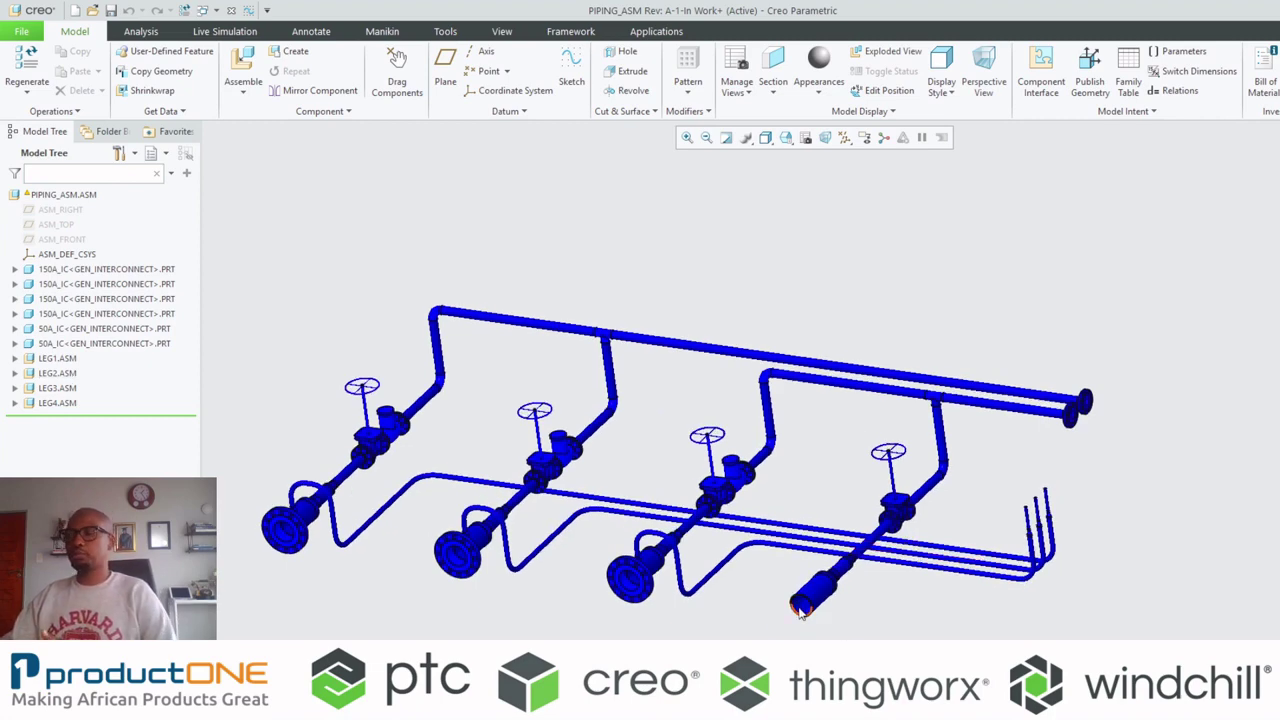
{"action": "middle_click_drag", "start_coordinate": [802, 612], "coordinate": [804, 631]}
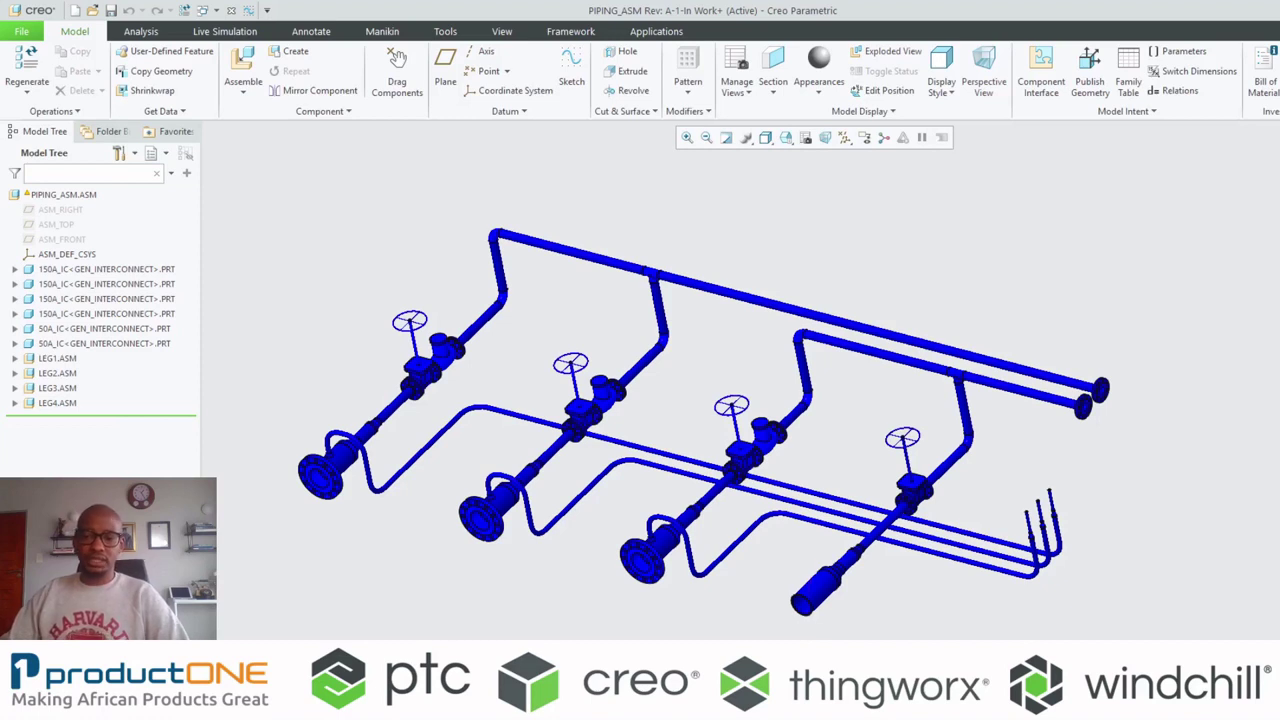